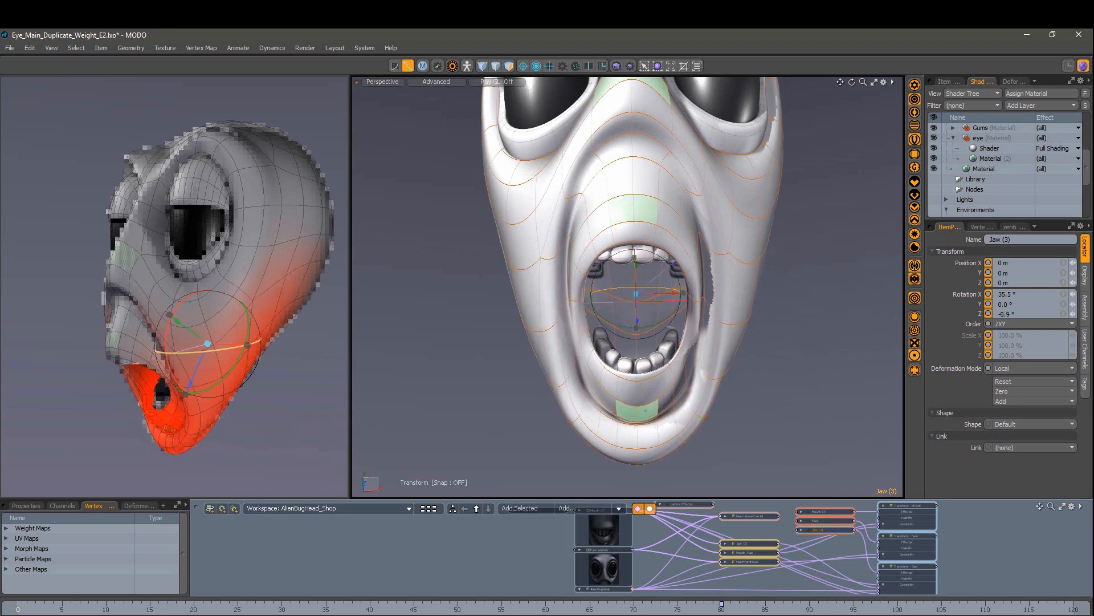
# Step: Select the Mouth (3) and Jaw (3) controls and rotate the jaw open around X
pyautogui.keyDown('alt'); pyautogui.moveTo(647, 289); pyautogui.dragTo(505, 171); pyautogui.keyUp('alt')
pyautogui.click(548, 277)
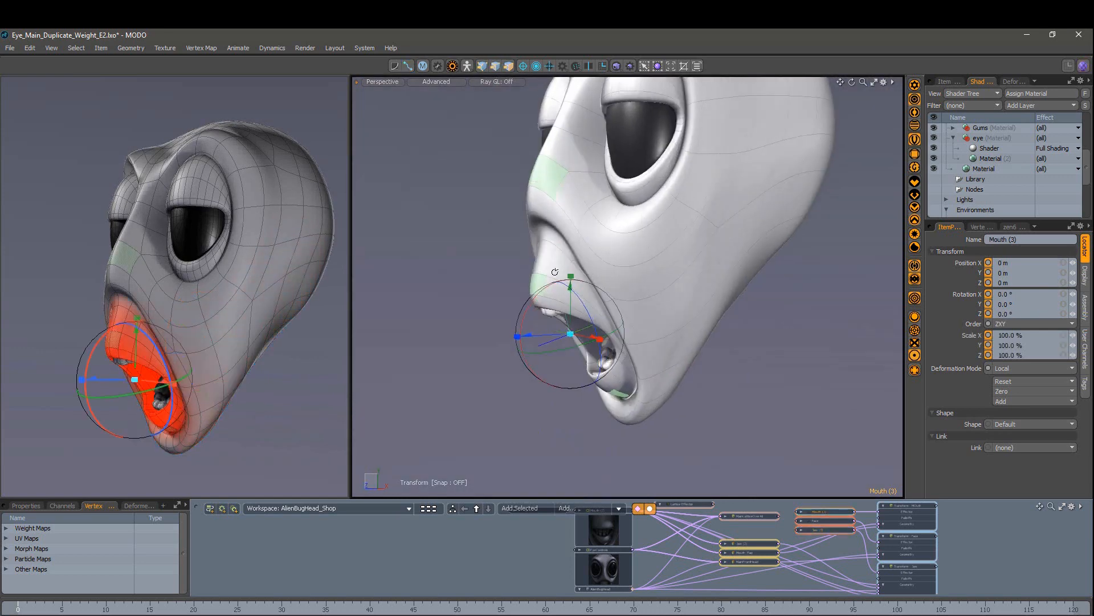
pyautogui.keyDown('alt'); pyautogui.moveTo(644, 328); pyautogui.dragTo(586, 333); pyautogui.keyUp('alt')
pyautogui.keyDown('alt'); pyautogui.moveTo(500, 278); pyautogui.dragTo(625, 225); pyautogui.keyUp('alt')
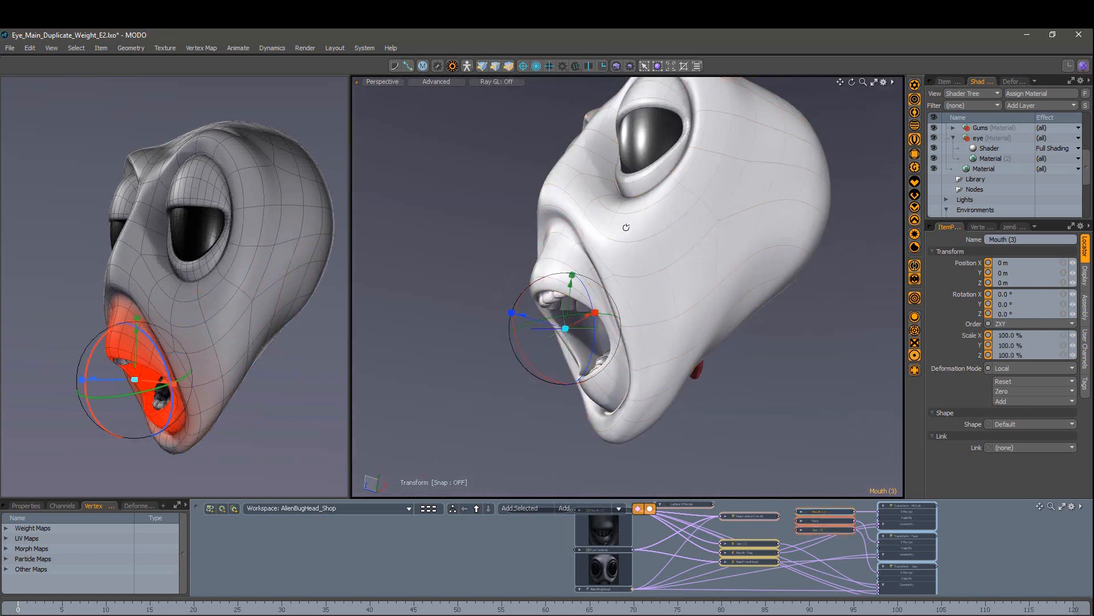
pyautogui.click(593, 286)
pyautogui.keyDown('alt'); pyautogui.moveTo(592, 286); pyautogui.dragTo(696, 331); pyautogui.keyUp('alt')
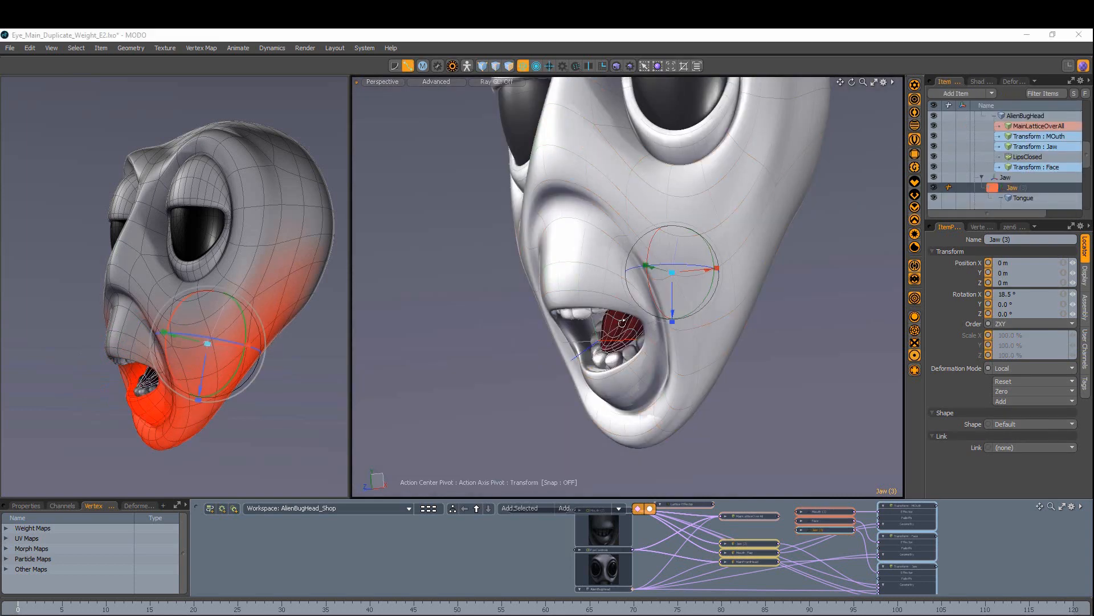
pyautogui.keyDown('alt'); pyautogui.moveTo(547, 285); pyautogui.dragTo(604, 301); pyautogui.keyUp('alt')
# Step: Scale the Face control to 120.5% in X and 140% in Z
pyautogui.click(601, 245)
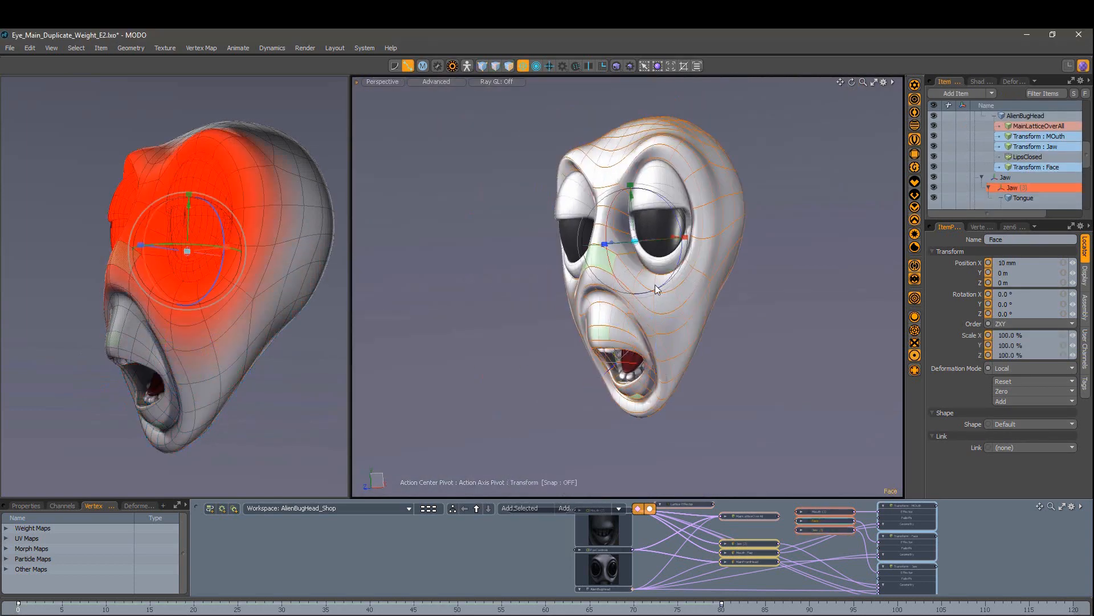
pyautogui.keyDown('ctrl'); pyautogui.keyDown('alt'); pyautogui.moveTo(638, 285); pyautogui.dragTo(656, 285); pyautogui.keyUp('alt'); pyautogui.keyUp('ctrl')
pyautogui.keyDown('alt'); pyautogui.moveTo(656, 285); pyautogui.dragTo(712, 276); pyautogui.keyUp('alt')
pyautogui.moveTo(678, 247); pyautogui.dragTo(632, 268)
pyautogui.moveTo(613, 248); pyautogui.dragTo(587, 251)
pyautogui.keyDown('alt'); pyautogui.moveTo(632, 242); pyautogui.dragTo(732, 317); pyautogui.keyUp('alt')
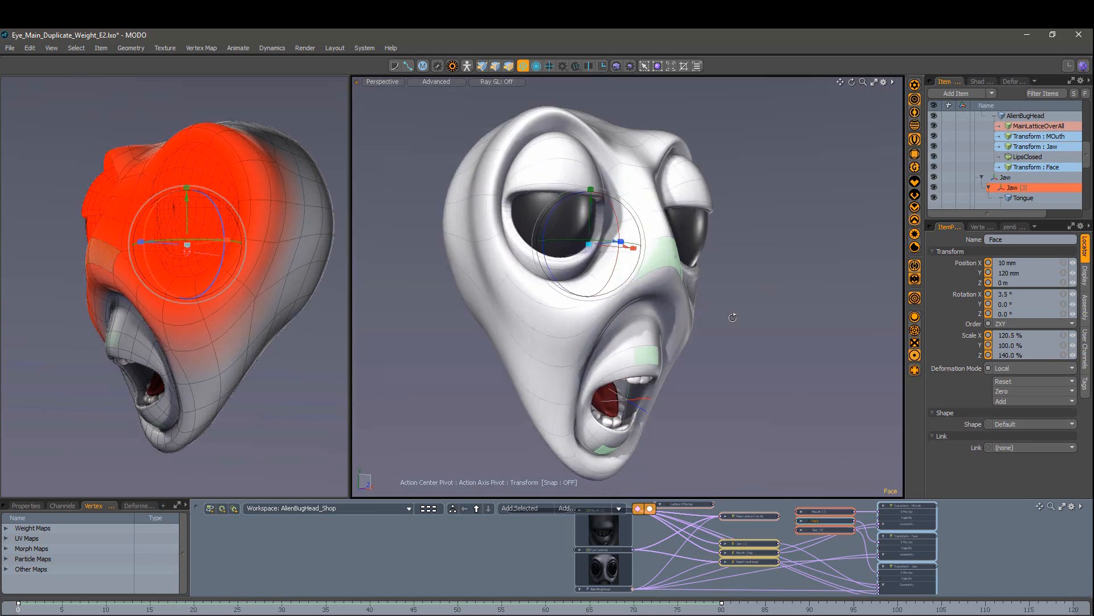
# Step: Move the Mouth control to 175 mm in Y and stretch it to 147.5% in Y
pyautogui.scroll(5, 627, 357)
pyautogui.moveTo(627, 367); pyautogui.dragTo(467, 339)
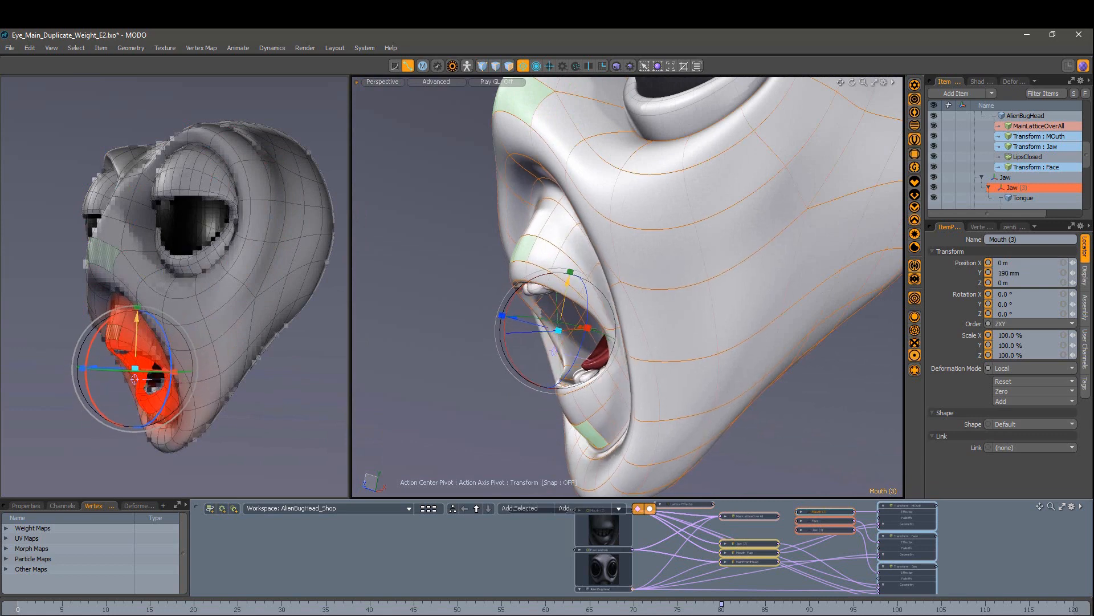
pyautogui.moveTo(568, 281); pyautogui.dragTo(718, 297)
pyautogui.scroll(-5, 562, 289)
pyautogui.scroll(2, 643, 271)
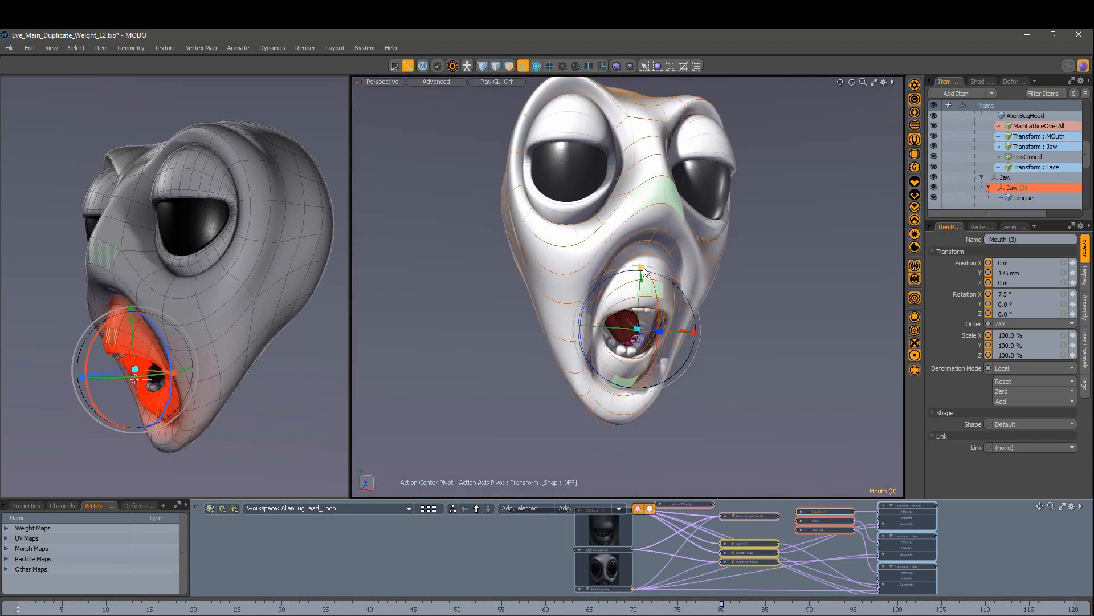
pyautogui.moveTo(643, 237); pyautogui.dragTo(643, 239)
# Step: Widen the mouth to 107.5% in X and scale it slightly in Z
pyautogui.keyDown('alt'); pyautogui.moveTo(643, 240); pyautogui.dragTo(604, 244); pyautogui.keyUp('alt')
pyautogui.moveTo(668, 344); pyautogui.dragTo(674, 345)
pyautogui.keyDown('alt'); pyautogui.moveTo(575, 256); pyautogui.dragTo(427, 242); pyautogui.keyUp('alt')
pyautogui.moveTo(518, 321); pyautogui.dragTo(584, 273)
pyautogui.press('Escape')
# Step: Check the LT_EYE_TOP eyelid and Jaw (3) controls, leaving the jaw closed at -7.8°
pyautogui.scroll(2, 661, 319)
pyautogui.scroll(-2, 661, 308)
pyautogui.click(695, 197)
pyautogui.keyDown('alt'); pyautogui.moveTo(695, 197); pyautogui.dragTo(553, 184); pyautogui.keyUp('alt')
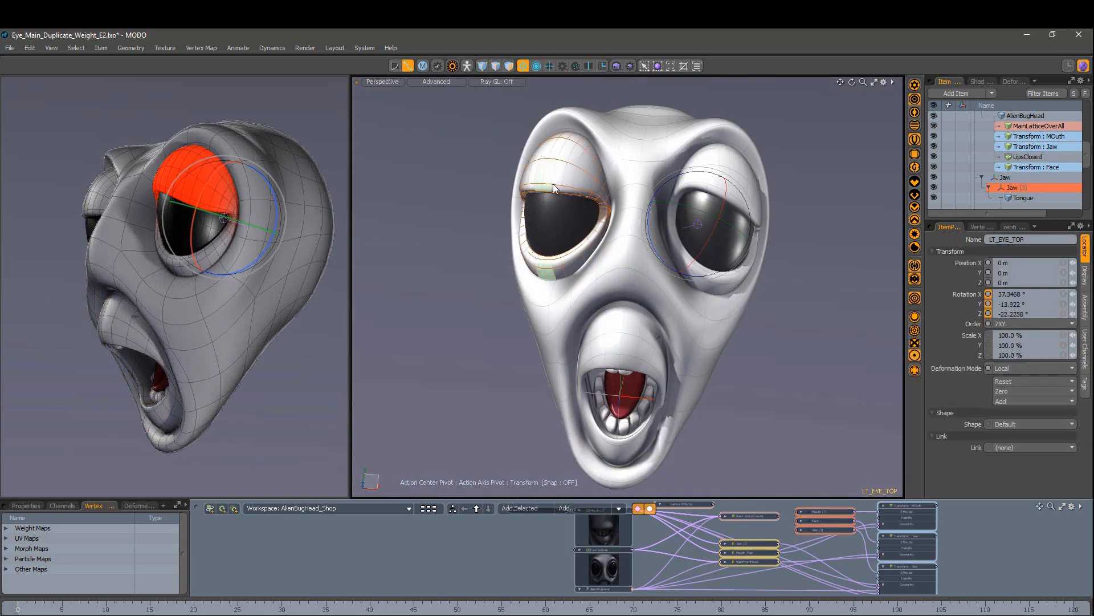
pyautogui.scroll(-2, 562, 228)
pyautogui.moveTo(553, 228)
pyautogui.keyDown('alt'); pyautogui.mouseDown()
pyautogui.moveTo(602, 225)
pyautogui.moveTo(556, 228)
pyautogui.mouseUp(); pyautogui.keyUp('alt')
pyautogui.press('Escape')
pyautogui.keyDown('alt'); pyautogui.moveTo(724, 382); pyautogui.dragTo(678, 405); pyautogui.keyUp('alt')
pyautogui.click(678, 406)
pyautogui.keyDown('alt'); pyautogui.moveTo(635, 296); pyautogui.dragTo(684, 312); pyautogui.keyUp('alt')
pyautogui.scroll(3, 678, 289)
pyautogui.press('Escape')
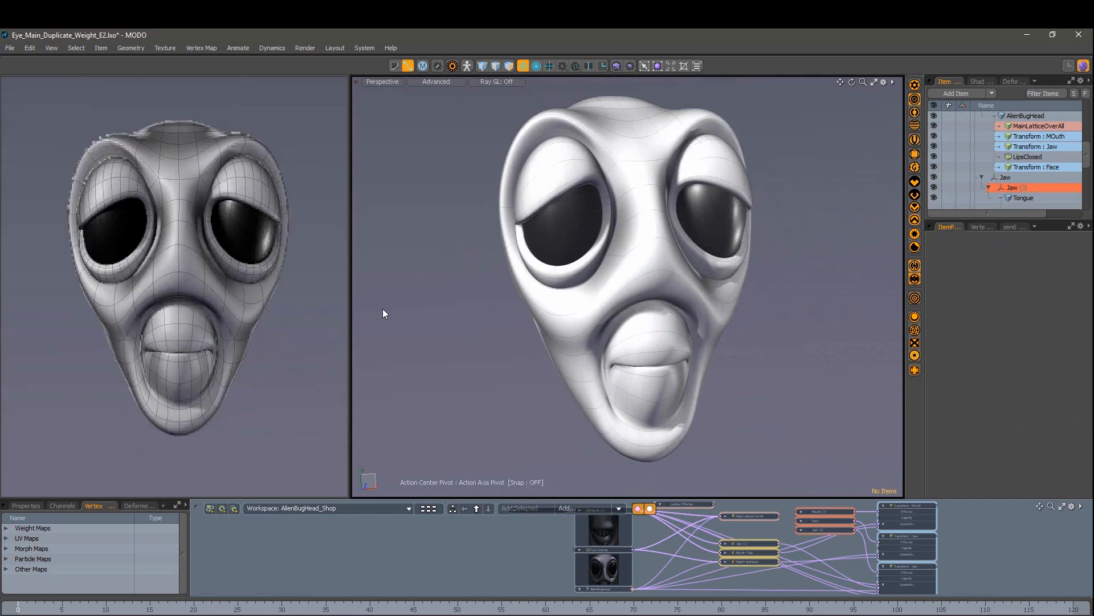
# Step: Inspect the head from several angles, selecting the RT_EYE_TOP and Face controls
pyautogui.moveTo(326, 280)
pyautogui.keyDown('alt'); pyautogui.mouseDown()
pyautogui.moveTo(419, 280)
pyautogui.moveTo(342, 278)
pyautogui.mouseUp(); pyautogui.keyUp('alt')
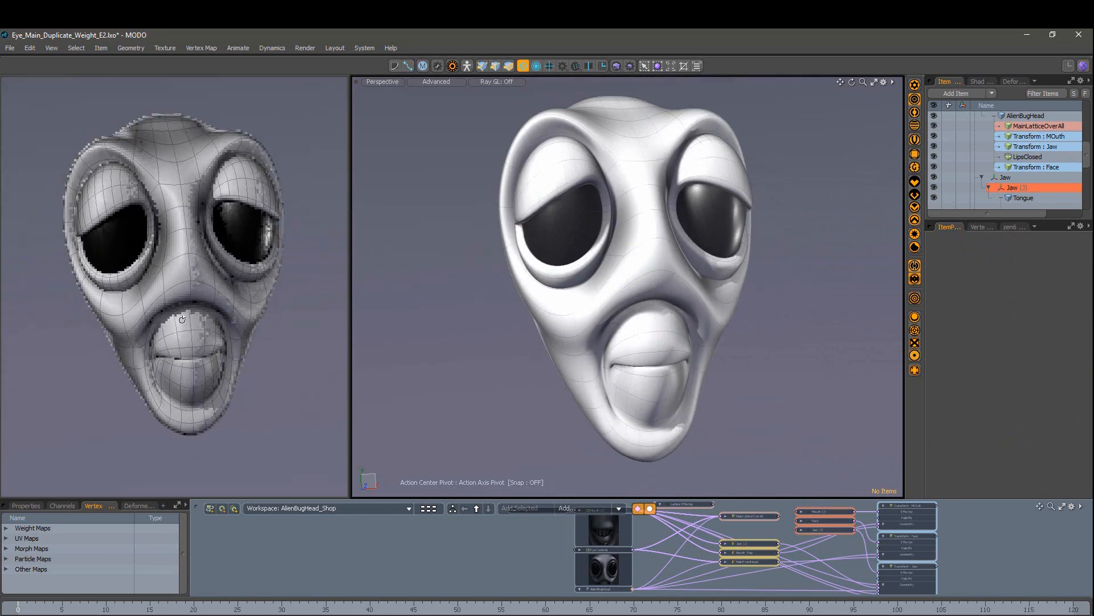
pyautogui.click(617, 198)
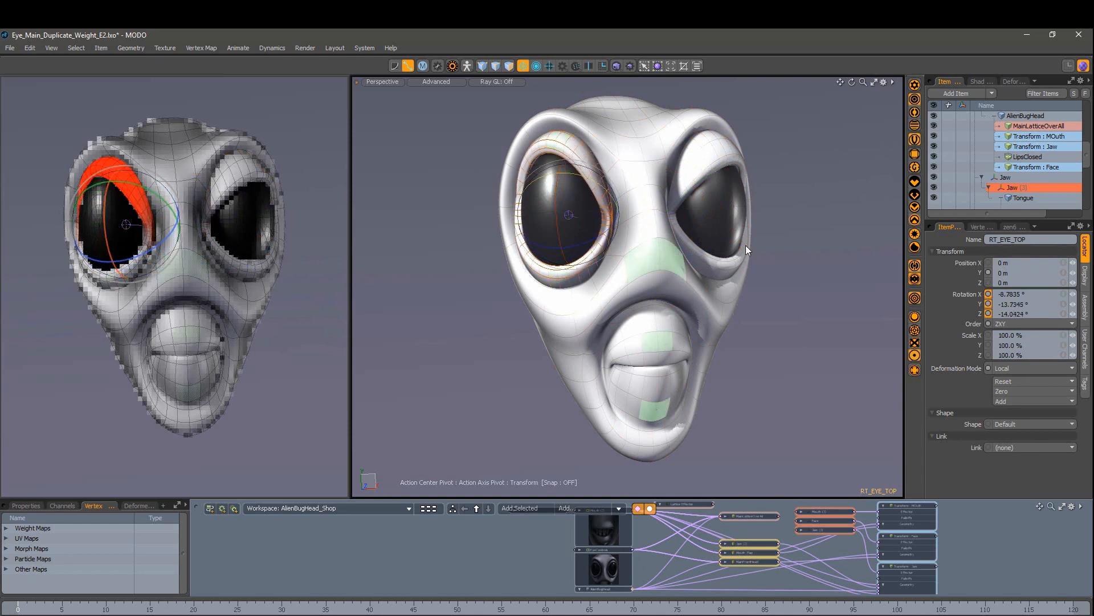
pyautogui.press('space')
pyautogui.moveTo(755, 285)
pyautogui.keyDown('alt'); pyautogui.mouseDown()
pyautogui.moveTo(760, 328)
pyautogui.moveTo(676, 260)
pyautogui.moveTo(772, 278)
pyautogui.mouseUp(); pyautogui.keyUp('alt')
pyautogui.keyDown('alt'); pyautogui.moveTo(271, 290); pyautogui.dragTo(336, 293); pyautogui.keyUp('alt')
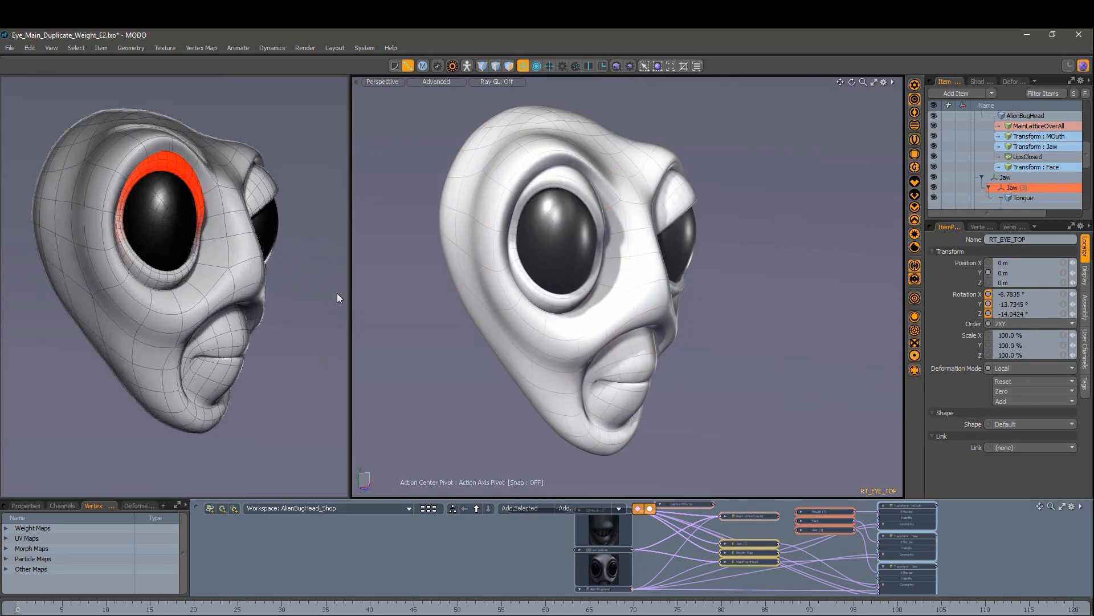
pyautogui.scroll(5, 245, 359)
pyautogui.keyDown('alt'); pyautogui.moveTo(302, 340); pyautogui.dragTo(196, 336); pyautogui.keyUp('alt')
pyautogui.scroll(-3, 146, 371)
pyautogui.scroll(-4, 223, 353)
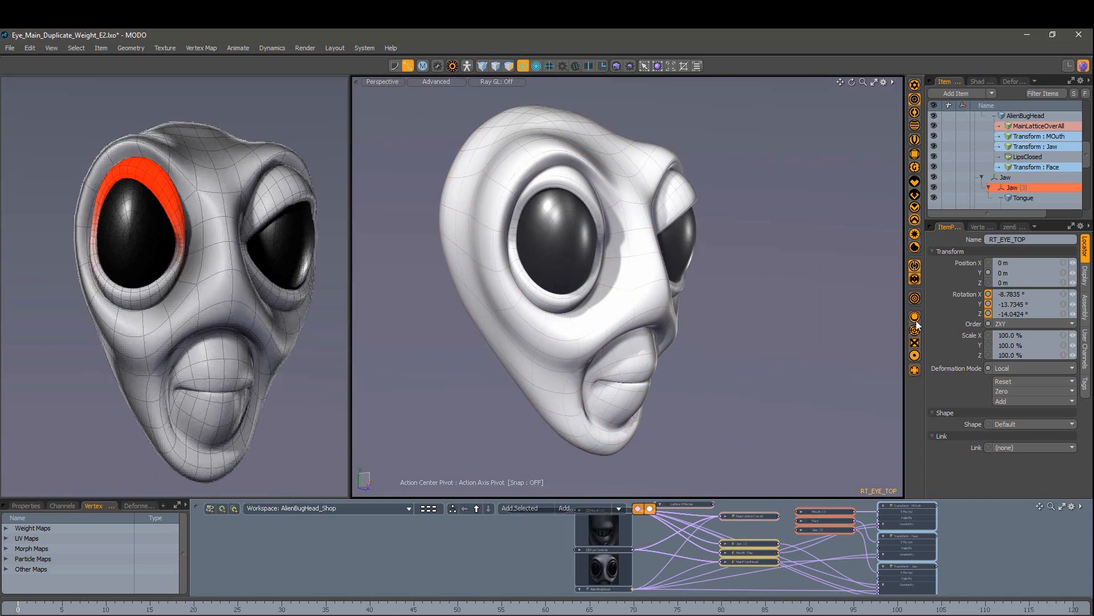
pyautogui.keyDown('alt'); pyautogui.moveTo(675, 403); pyautogui.dragTo(659, 300); pyautogui.keyUp('alt')
pyautogui.click(650, 297)
pyautogui.keyDown('alt'); pyautogui.moveTo(296, 305); pyautogui.dragTo(80, 301); pyautogui.keyUp('alt')
pyautogui.keyDown('alt'); pyautogui.moveTo(704, 279); pyautogui.dragTo(476, 336); pyautogui.keyUp('alt')
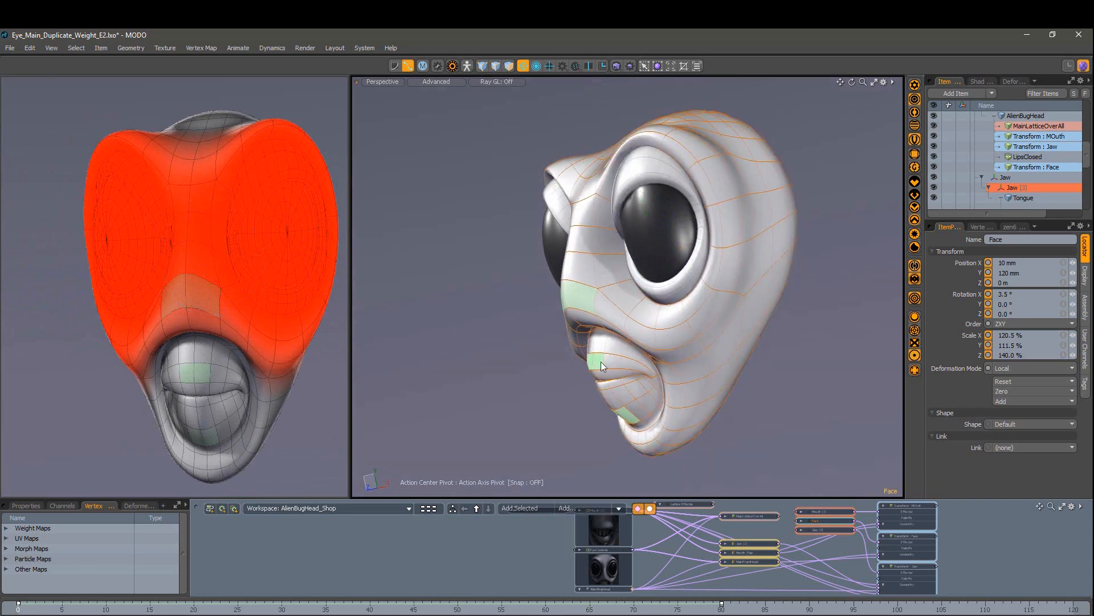
# Step: Select the Mouth (3) control and lower it to -60 mm in Y
pyautogui.click(602, 359)
pyautogui.keyDown('alt'); pyautogui.moveTo(524, 365); pyautogui.dragTo(672, 401); pyautogui.keyUp('alt')
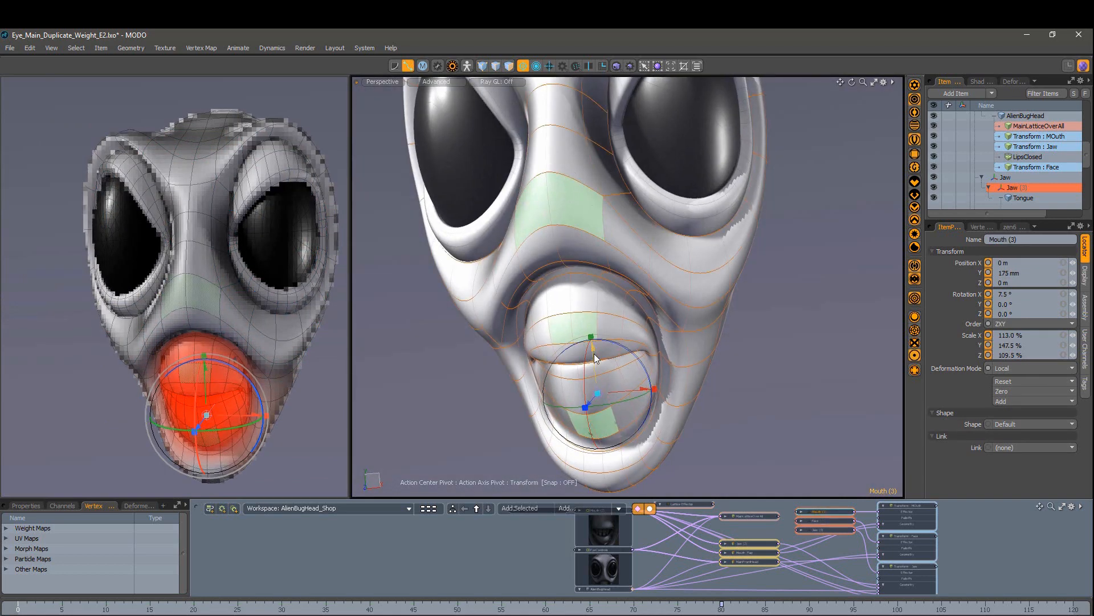
pyautogui.moveTo(594, 358); pyautogui.dragTo(596, 383)
pyautogui.keyDown('alt'); pyautogui.moveTo(667, 424); pyautogui.dragTo(576, 445); pyautogui.keyUp('alt')
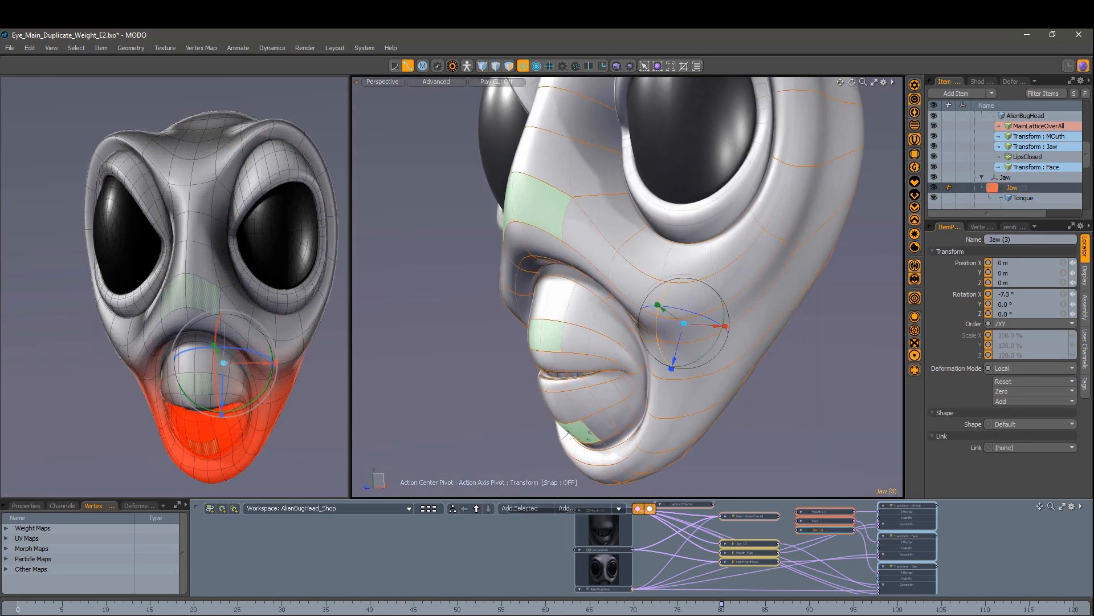
# Step: Rotate the jaw open to 8.2° in X, undoing the sideways swing and tilt attempts
pyautogui.moveTo(656, 333); pyautogui.dragTo(659, 351)
pyautogui.keyDown('alt'); pyautogui.moveTo(639, 393); pyautogui.dragTo(719, 376); pyautogui.keyUp('alt')
pyautogui.moveTo(640, 304); pyautogui.dragTo(599, 312)
pyautogui.hotkey('ctrl', 'z')
pyautogui.keyDown('alt'); pyautogui.moveTo(624, 406); pyautogui.dragTo(629, 384); pyautogui.keyUp('alt')
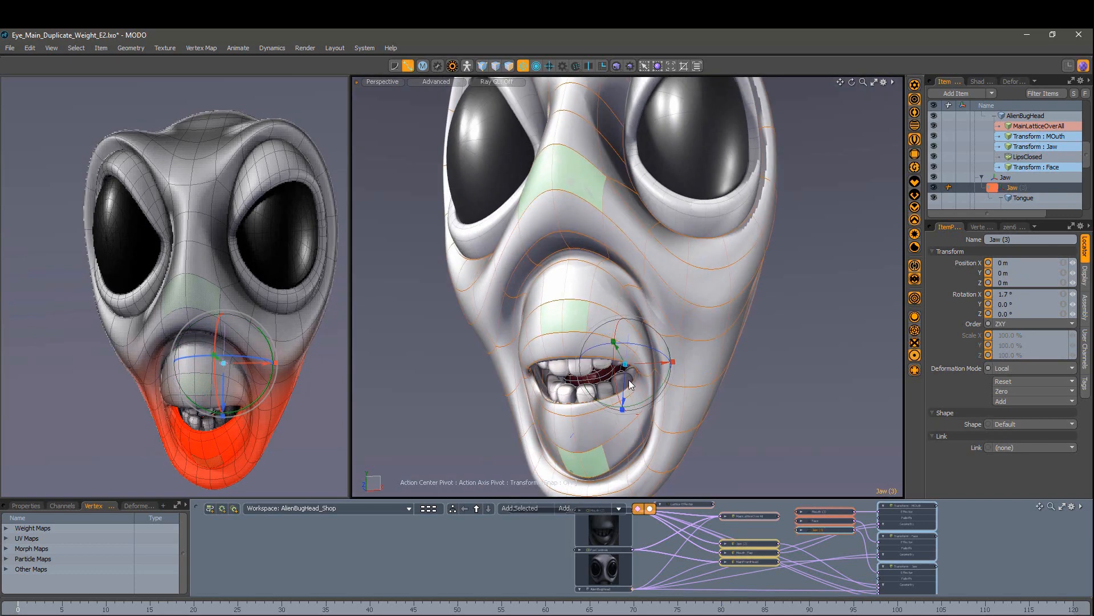
pyautogui.moveTo(639, 346)
pyautogui.mouseDown()
pyautogui.moveTo(614, 345)
pyautogui.moveTo(642, 327)
pyautogui.moveTo(646, 353)
pyautogui.mouseUp()
pyautogui.moveTo(654, 363); pyautogui.dragTo(673, 308)
pyautogui.hotkey('ctrl', 'z')
pyautogui.hotkey('ctrl', 'z')
pyautogui.hotkey('ctrl', 'z')
pyautogui.moveTo(600, 339)
pyautogui.mouseDown()
pyautogui.moveTo(602, 368)
pyautogui.moveTo(500, 365)
pyautogui.moveTo(627, 342)
pyautogui.moveTo(587, 337)
pyautogui.mouseUp()
pyautogui.scroll(-5, 500, 365)
pyautogui.press('Escape')
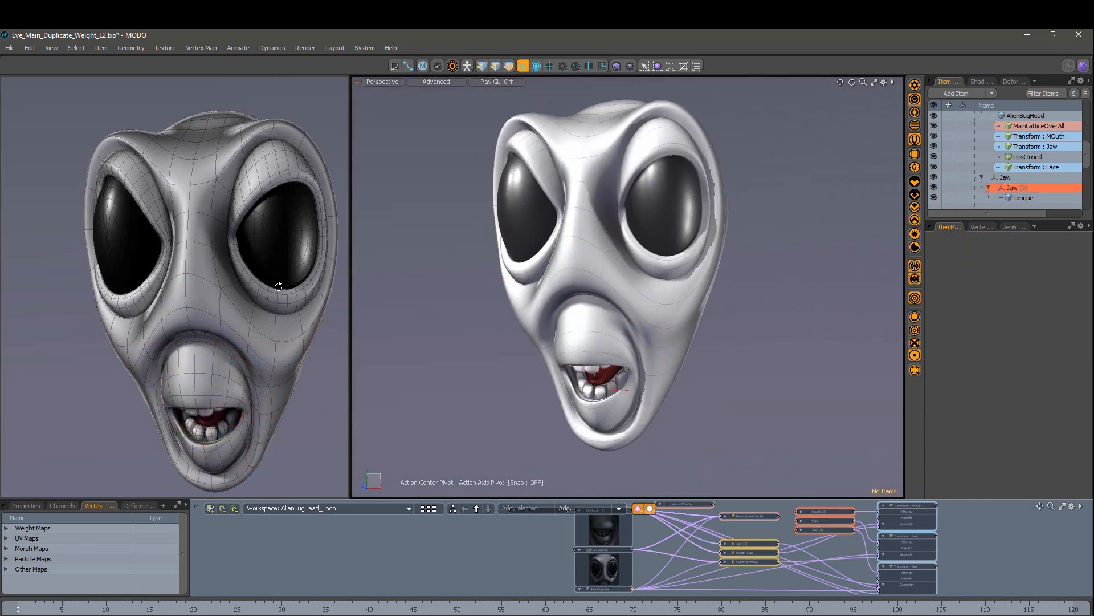
# Step: Rotate the Jaw (3) control on the chin partly closed
pyautogui.keyDown('alt'); pyautogui.moveTo(276, 286); pyautogui.dragTo(189, 282); pyautogui.keyUp('alt')
pyautogui.keyDown('alt'); pyautogui.moveTo(716, 276); pyautogui.dragTo(570, 438); pyautogui.keyUp('alt')
pyautogui.scroll(4, 646, 352)
pyautogui.scroll(5, 655, 391)
pyautogui.scroll(-5, 621, 365)
pyautogui.scroll(5, 622, 387)
pyautogui.click(572, 437)
pyautogui.moveTo(743, 315); pyautogui.dragTo(792, 370)
# Step: Set the Mouth (3) scale to 100% and stretch it to 106.5% in Y
pyautogui.click(456, 154)
pyautogui.write('100')
pyautogui.press('Return')
pyautogui.scroll(-4, 562, 376)
pyautogui.keyDown('alt'); pyautogui.moveTo(621, 376); pyautogui.dragTo(561, 371); pyautogui.keyUp('alt')
pyautogui.moveTo(591, 292); pyautogui.dragTo(536, 293)
pyautogui.hotkey('ctrl', 'z')
pyautogui.scroll(-4, 627, 285)
pyautogui.moveTo(591, 308); pyautogui.dragTo(590, 299)
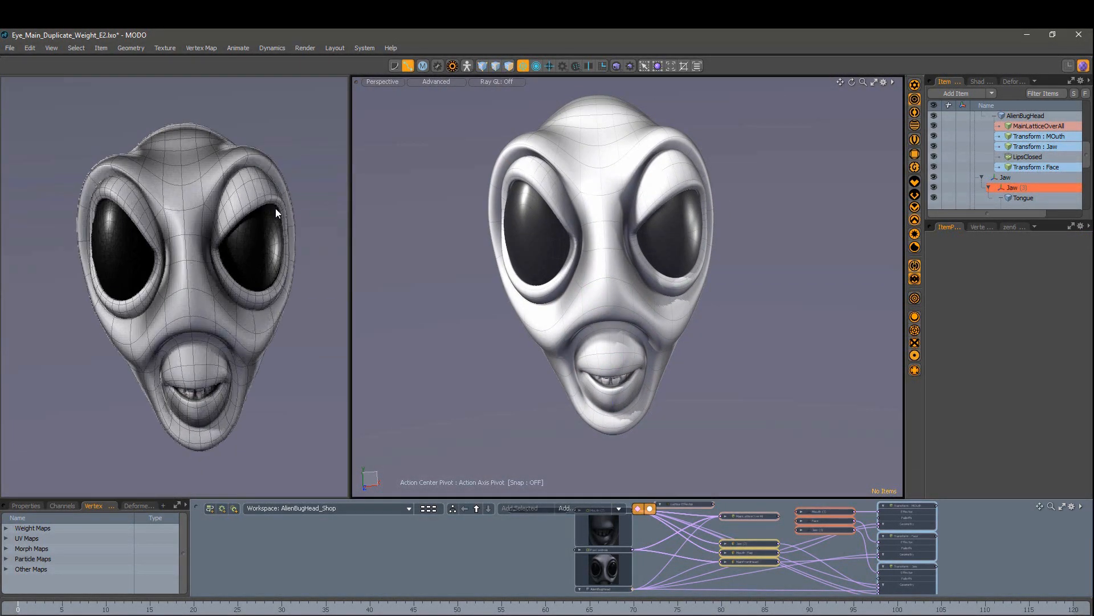
# Step: Select LT_EYE_BOT and tilt the left lower lid to 13° in Z and -2.5° in X
pyautogui.click(235, 234)
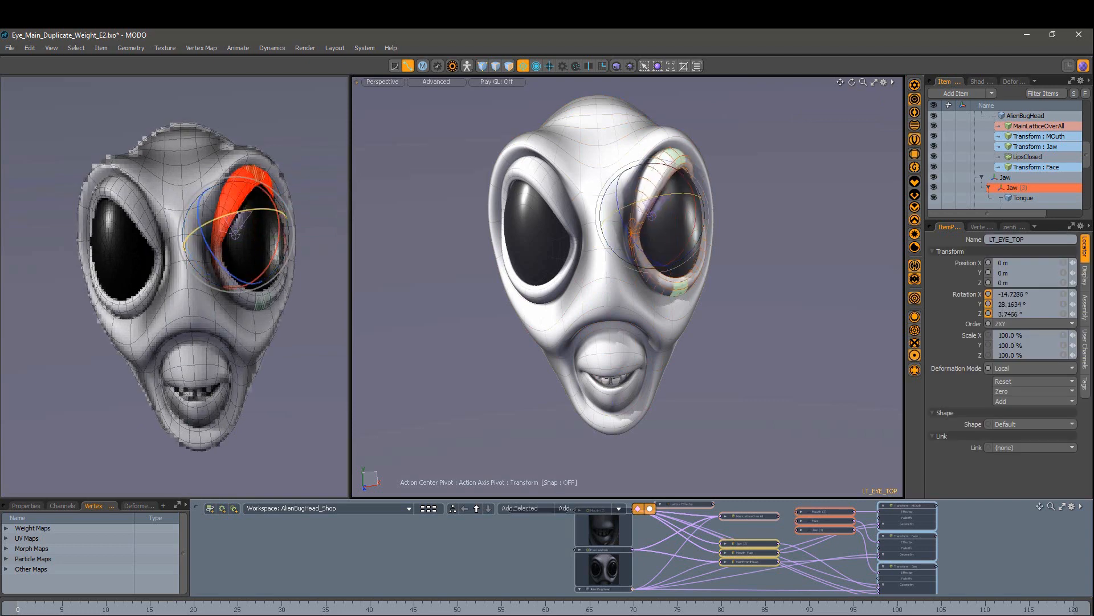
pyautogui.keyDown('alt'); pyautogui.moveTo(633, 262); pyautogui.dragTo(667, 274); pyautogui.keyUp('alt')
pyautogui.click(669, 280)
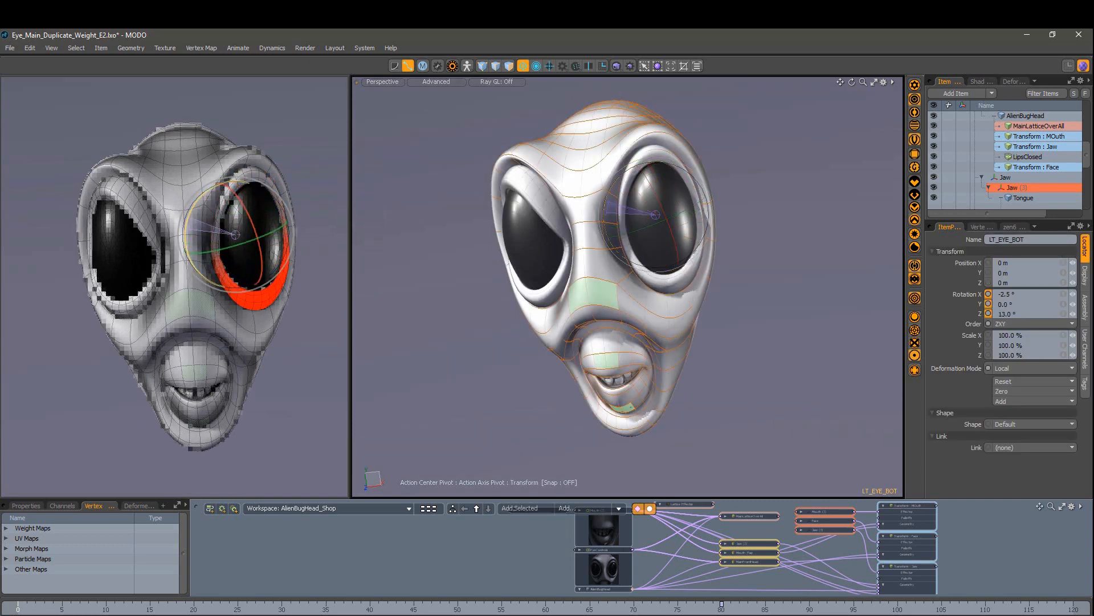
pyautogui.keyDown('alt'); pyautogui.moveTo(679, 342); pyautogui.dragTo(642, 298); pyautogui.keyUp('alt')
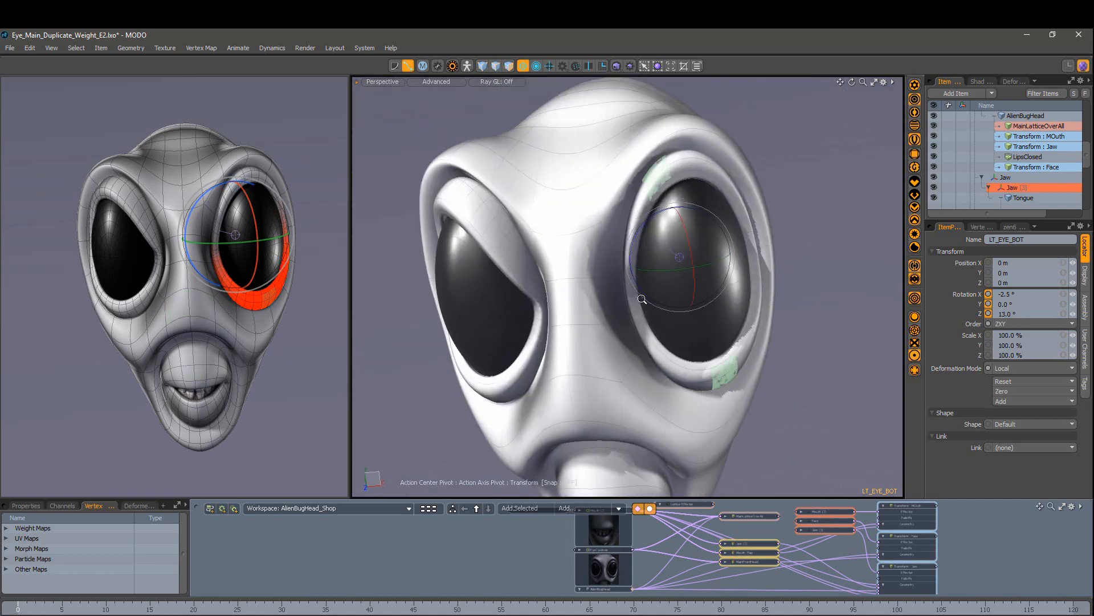
pyautogui.scroll(5, 642, 299)
pyautogui.keyDown('alt'); pyautogui.keyDown('shift'); pyautogui.moveTo(501, 289); pyautogui.dragTo(510, 313); pyautogui.keyUp('shift'); pyautogui.keyUp('alt')
pyautogui.scroll(-8, 548, 294)
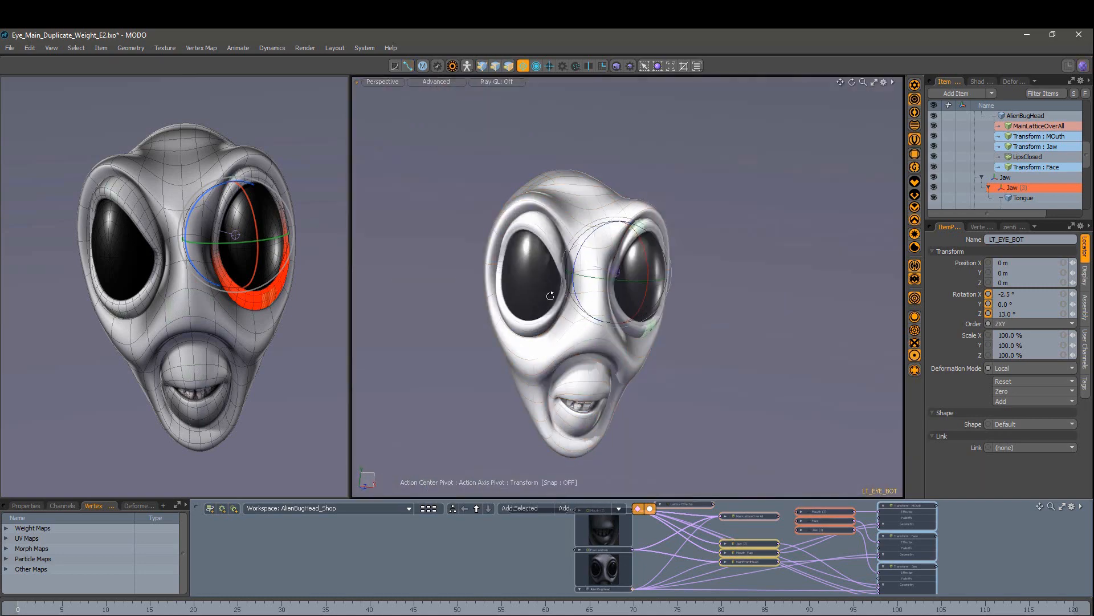
pyautogui.scroll(6, 604, 342)
pyautogui.keyDown('alt'); pyautogui.moveTo(604, 342); pyautogui.dragTo(519, 319); pyautogui.keyUp('alt')
pyautogui.scroll(-5, 604, 325)
pyautogui.keyDown('alt'); pyautogui.moveTo(638, 331); pyautogui.dragTo(567, 341); pyautogui.keyUp('alt')
pyautogui.scroll(-3, 568, 341)
pyautogui.keyDown('alt'); pyautogui.moveTo(171, 274); pyautogui.dragTo(217, 273); pyautogui.keyUp('alt')
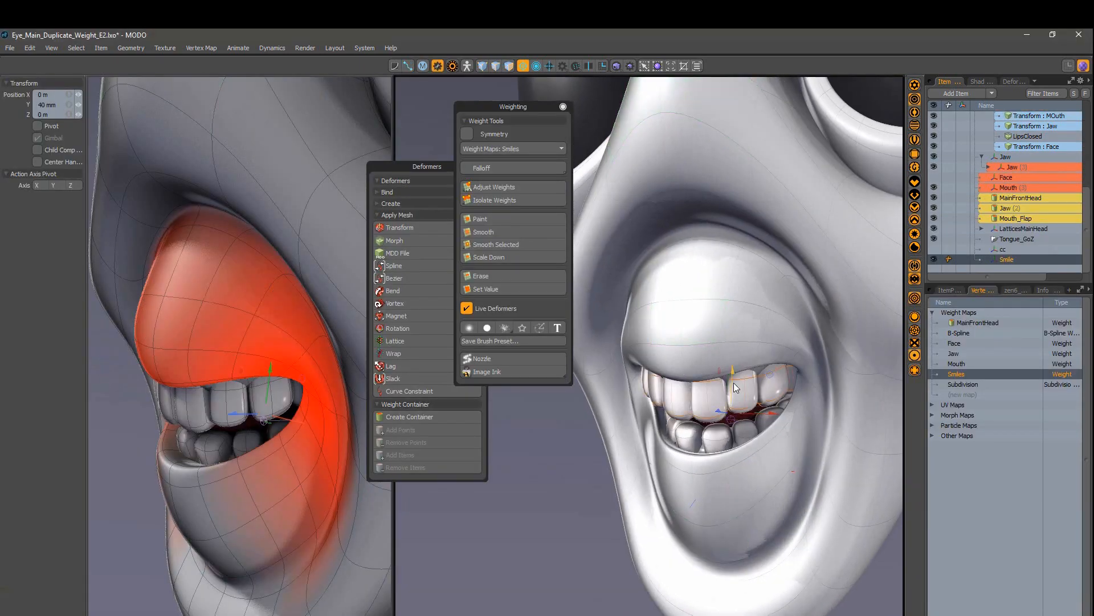
# Step: Move the Smile deformer's lip to -35 mm in Y and push the mouth forward
pyautogui.moveTo(734, 383)
pyautogui.mouseDown()
pyautogui.moveTo(734, 444)
pyautogui.moveTo(735, 385)
pyautogui.mouseUp()
pyautogui.keyDown('alt'); pyautogui.moveTo(734, 386); pyautogui.dragTo(667, 388); pyautogui.keyUp('alt')
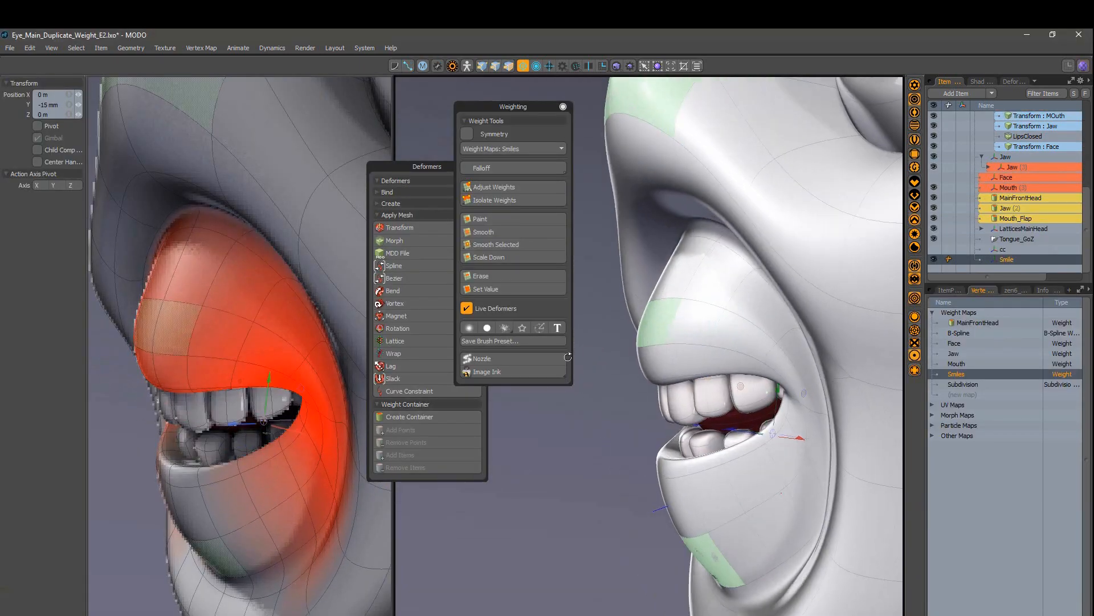
pyautogui.moveTo(781, 355); pyautogui.dragTo(780, 393)
pyautogui.moveTo(733, 424); pyautogui.dragTo(719, 424)
pyautogui.keyDown('alt'); pyautogui.moveTo(644, 365); pyautogui.dragTo(764, 379); pyautogui.keyUp('alt')
pyautogui.scroll(-4, 726, 371)
pyautogui.scroll(3, 743, 380)
# Step: Scale the mouth to 108% in Z, then shrink it back toward 100%
pyautogui.press('r')
pyautogui.keyDown('alt'); pyautogui.moveTo(764, 379); pyautogui.dragTo(678, 382); pyautogui.keyUp('alt')
pyautogui.moveTo(663, 395); pyautogui.dragTo(723, 375)
pyautogui.moveTo(727, 426); pyautogui.dragTo(718, 426)
pyautogui.keyDown('alt'); pyautogui.moveTo(693, 399); pyautogui.dragTo(661, 416); pyautogui.keyUp('alt')
pyautogui.scroll(-3, 741, 383)
# Step: Undo the last change, deselect the Smile deformer, and open the Command Regions panel
pyautogui.hotkey('ctrl', 'z')
pyautogui.press('space')
pyautogui.click(652, 519)
pyautogui.scroll(2, 672, 433)
pyautogui.press('F1')
pyautogui.click(597, 511)
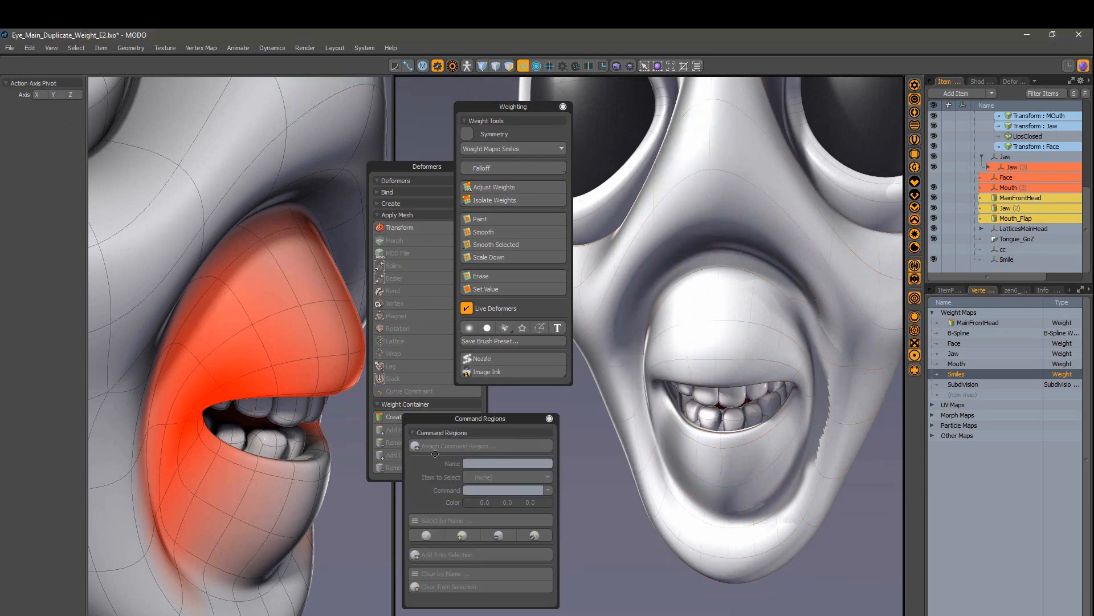
# Step: Assign a mouth command region that selects Smile with TransformMoveItem, then test it
pyautogui.scroll(3, 743, 345)
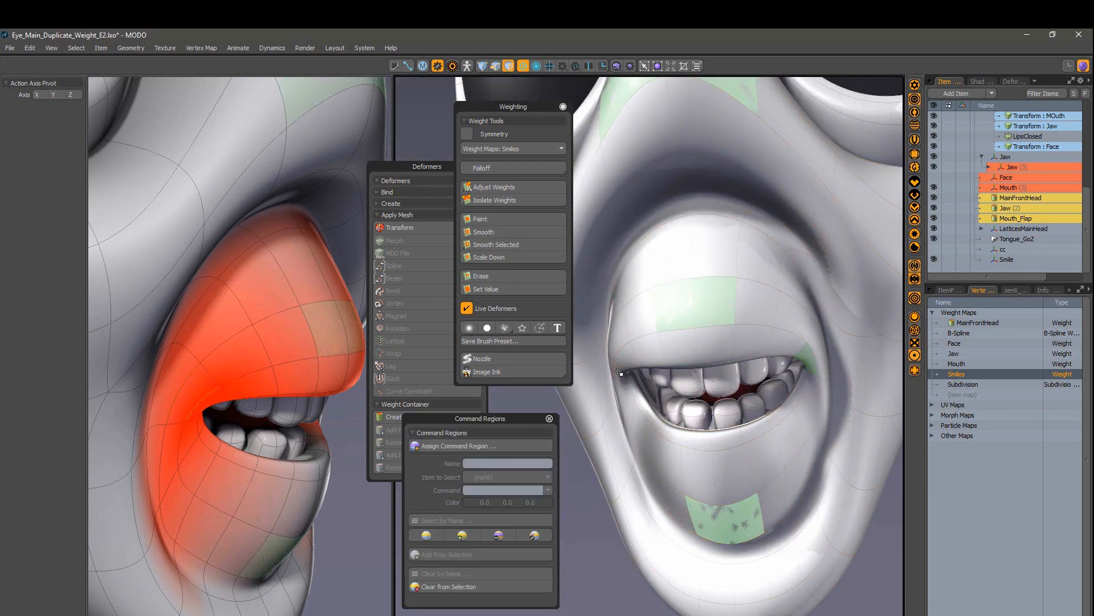
pyautogui.keyDown('alt'); pyautogui.moveTo(621, 373); pyautogui.dragTo(647, 330); pyautogui.keyUp('alt')
pyautogui.click(456, 446)
pyautogui.click(455, 439)
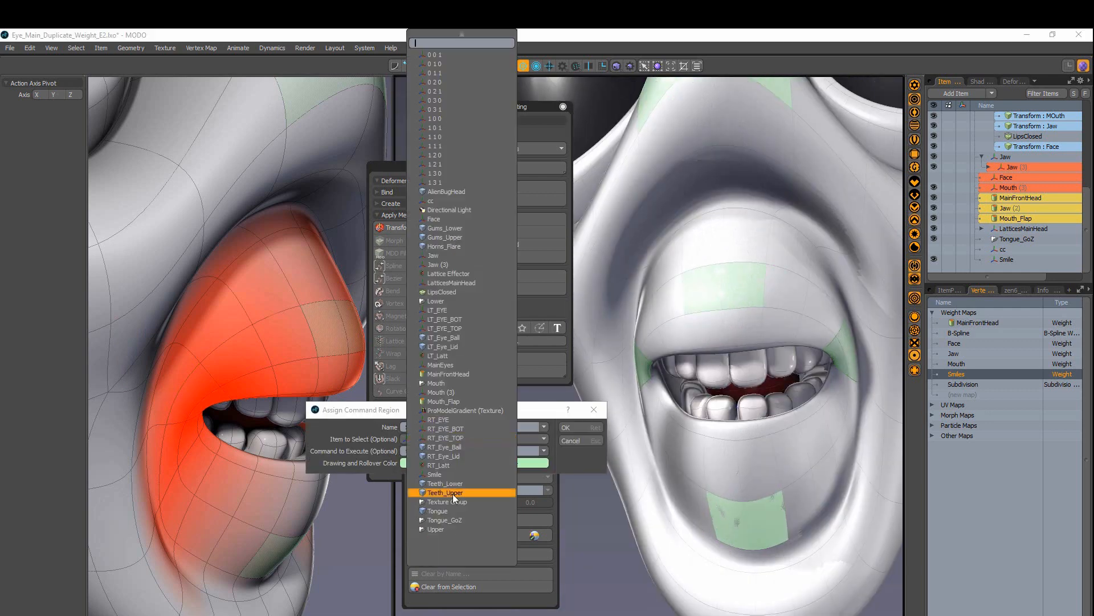
pyautogui.click(453, 494)
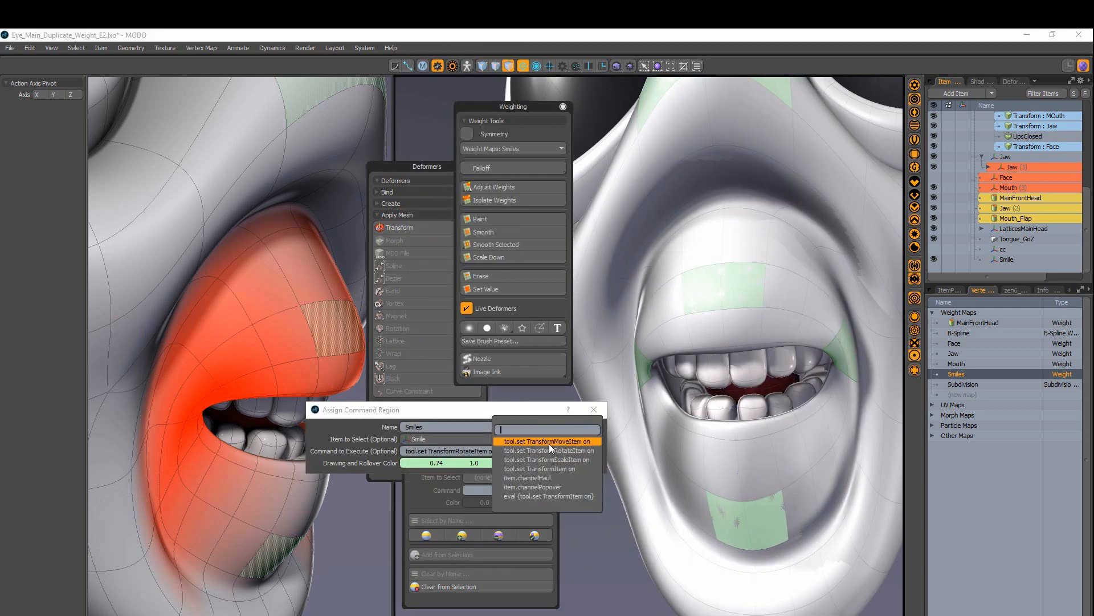
pyautogui.click(549, 444)
pyautogui.click(576, 427)
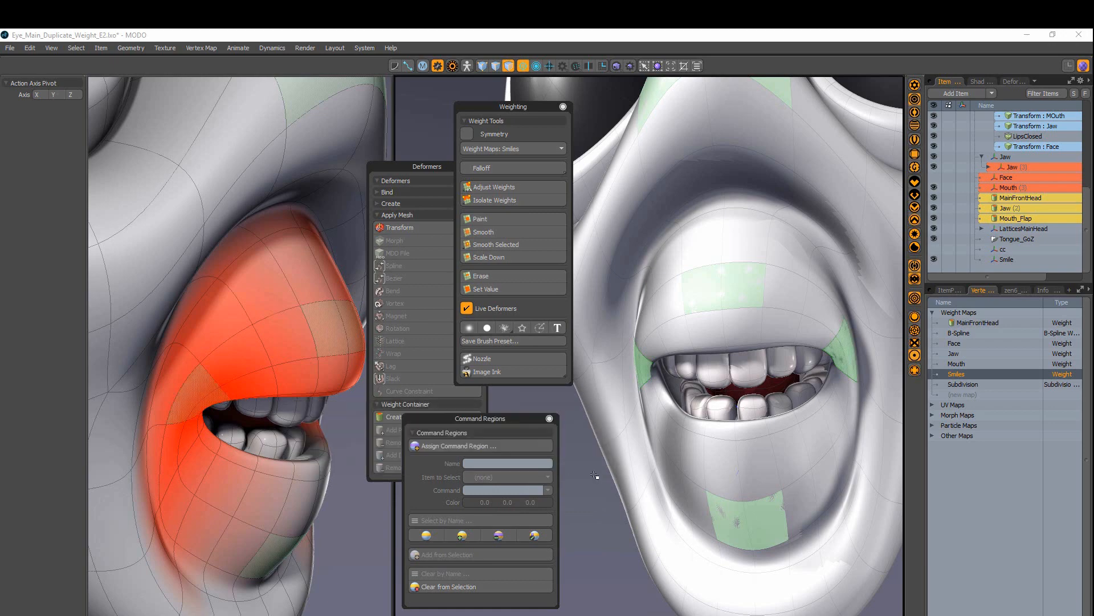
pyautogui.press('5')
pyautogui.scroll(-5, 741, 487)
pyautogui.click(802, 411)
# Step: Raise and lower the Smile control to test the smile, then save the scene
pyautogui.moveTo(801, 415)
pyautogui.mouseDown()
pyautogui.moveTo(804, 387)
pyautogui.moveTo(804, 399)
pyautogui.mouseUp()
pyautogui.scroll(-3, 798, 399)
pyautogui.keyDown('alt'); pyautogui.moveTo(798, 399); pyautogui.dragTo(747, 402); pyautogui.keyUp('alt')
pyautogui.scroll(3, 741, 399)
pyautogui.scroll(-5, 239, 342)
pyautogui.keyDown('alt'); pyautogui.moveTo(225, 339); pyautogui.dragTo(146, 344); pyautogui.keyUp('alt')
pyautogui.hotkey('ctrl', 's')
# Step: Select the Face, Mouth and Jaw controls to check their regions from several angles
pyautogui.scroll(4, 259, 391)
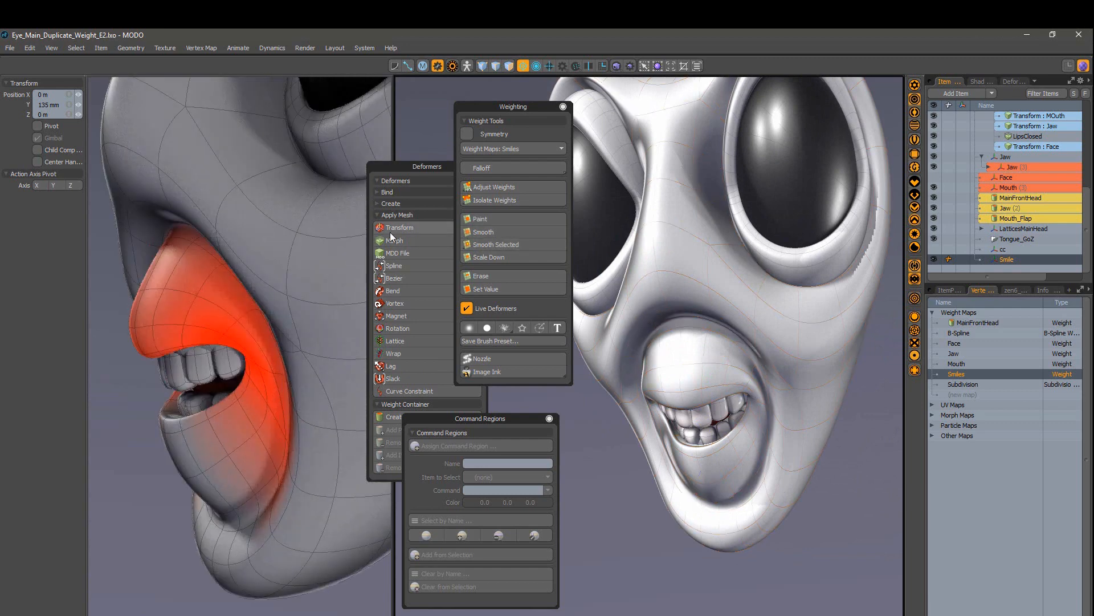
pyautogui.keyDown('alt'); pyautogui.moveTo(268, 331); pyautogui.dragTo(348, 335); pyautogui.keyUp('alt')
pyautogui.scroll(-4, 712, 399)
pyautogui.keyDown('alt'); pyautogui.moveTo(713, 410); pyautogui.dragTo(695, 387); pyautogui.keyUp('alt')
pyautogui.click(707, 354)
pyautogui.scroll(-5, 228, 371)
pyautogui.keyDown('alt'); pyautogui.moveTo(194, 375); pyautogui.dragTo(178, 377); pyautogui.keyUp('alt')
pyautogui.click(712, 433)
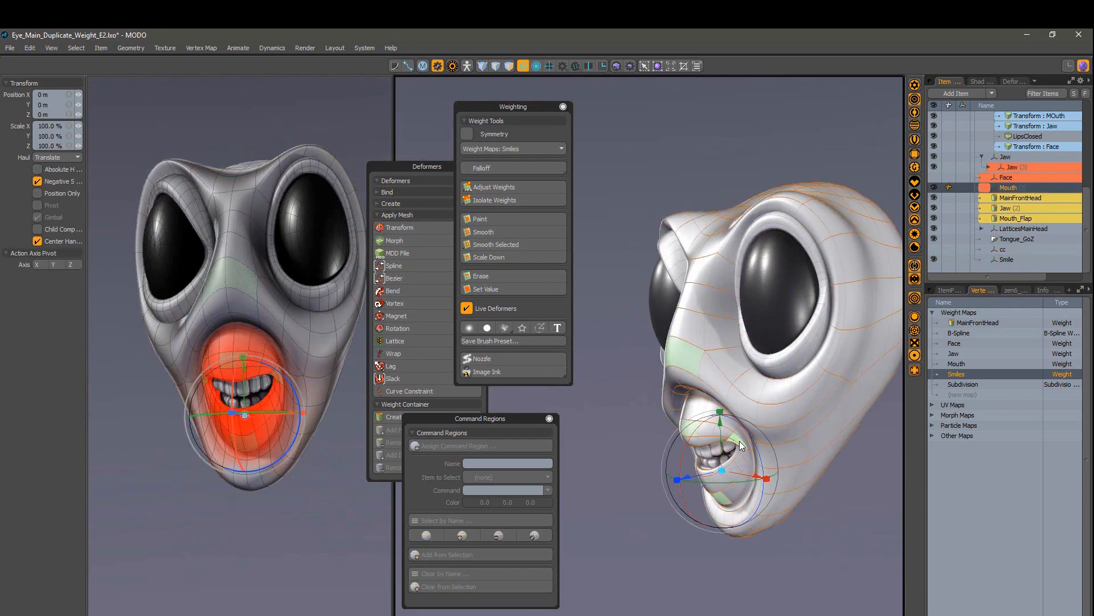
pyautogui.click(723, 503)
pyautogui.keyDown('alt'); pyautogui.moveTo(307, 382); pyautogui.dragTo(284, 394); pyautogui.keyUp('alt')
pyautogui.scroll(3, 284, 392)
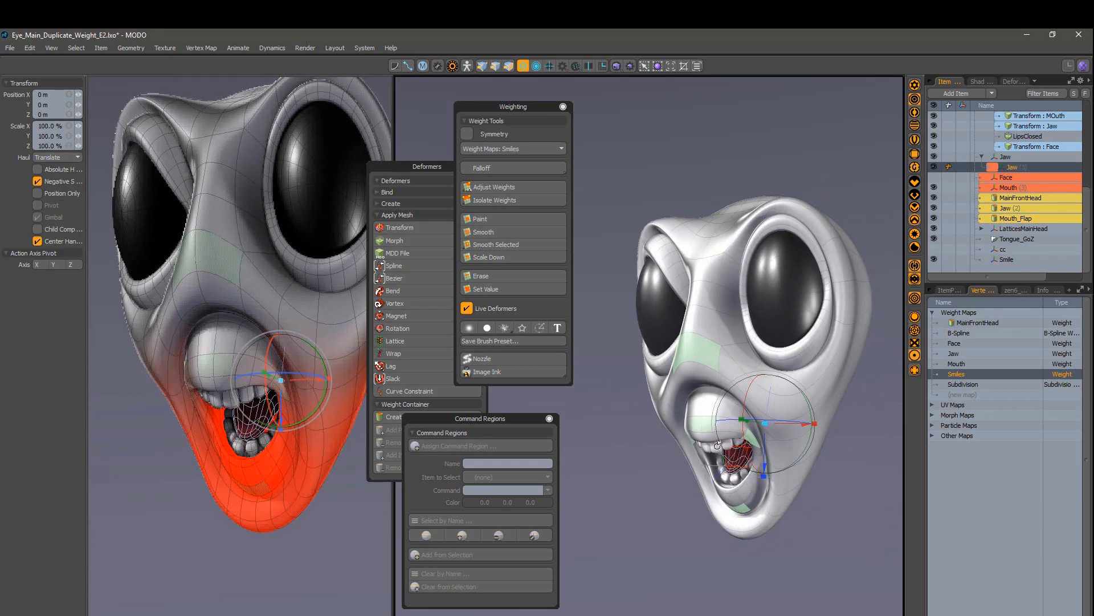
pyautogui.scroll(5, 735, 342)
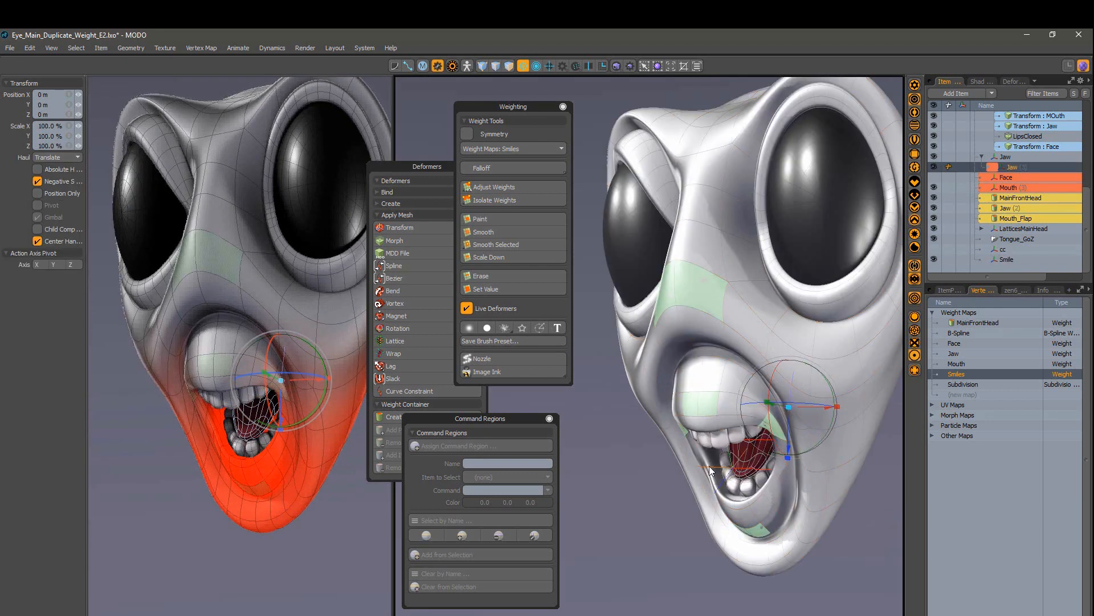
pyautogui.keyDown('alt'); pyautogui.moveTo(817, 290); pyautogui.dragTo(882, 439); pyautogui.keyUp('alt')
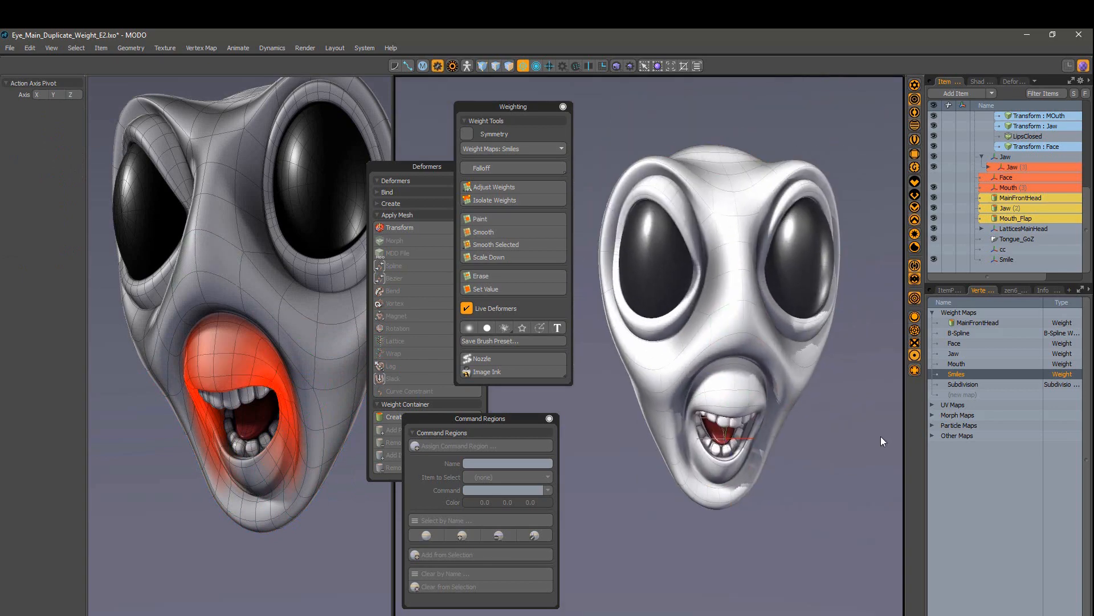
pyautogui.keyDown('alt'); pyautogui.moveTo(274, 382); pyautogui.dragTo(223, 381); pyautogui.keyUp('alt')
pyautogui.scroll(-3, 211, 383)
pyautogui.scroll(3, 211, 383)
pyautogui.keyDown('alt'); pyautogui.moveTo(223, 381); pyautogui.dragTo(185, 381); pyautogui.keyUp('alt')
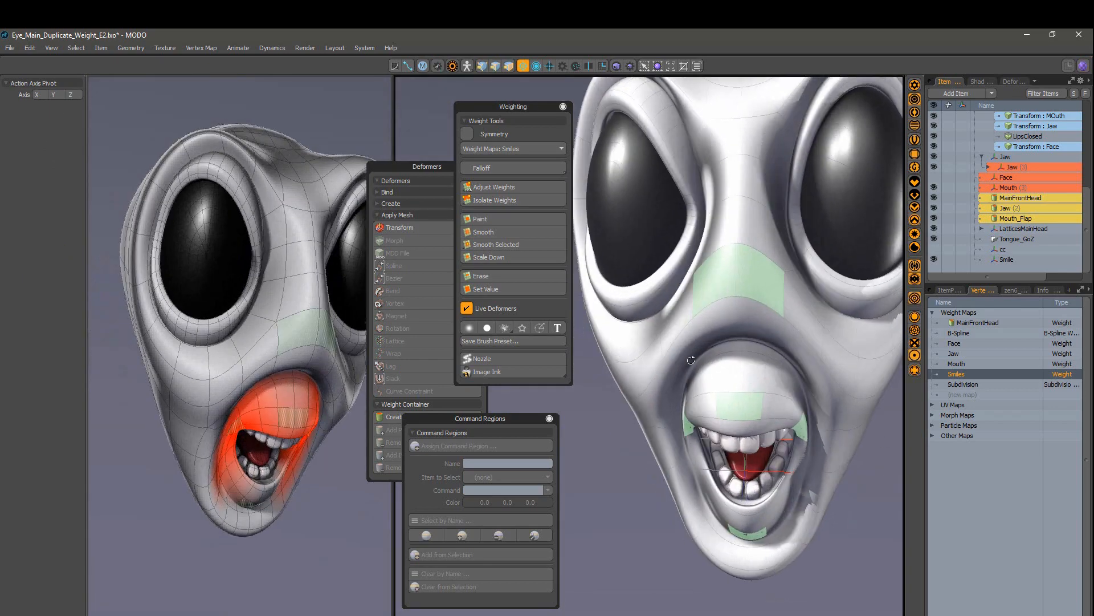
# Step: Shift the Smile control to -20 mm in X
pyautogui.keyDown('alt'); pyautogui.moveTo(798, 388); pyautogui.dragTo(722, 396); pyautogui.keyUp('alt')
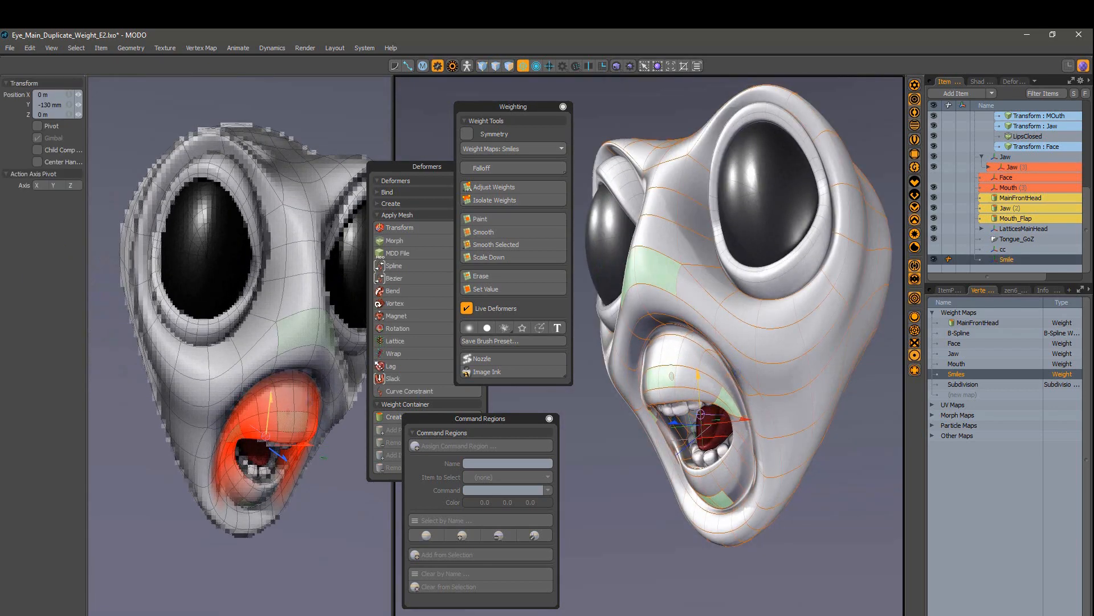
pyautogui.keyDown('alt'); pyautogui.moveTo(709, 356); pyautogui.dragTo(770, 364); pyautogui.keyUp('alt')
pyautogui.moveTo(763, 401); pyautogui.dragTo(760, 401)
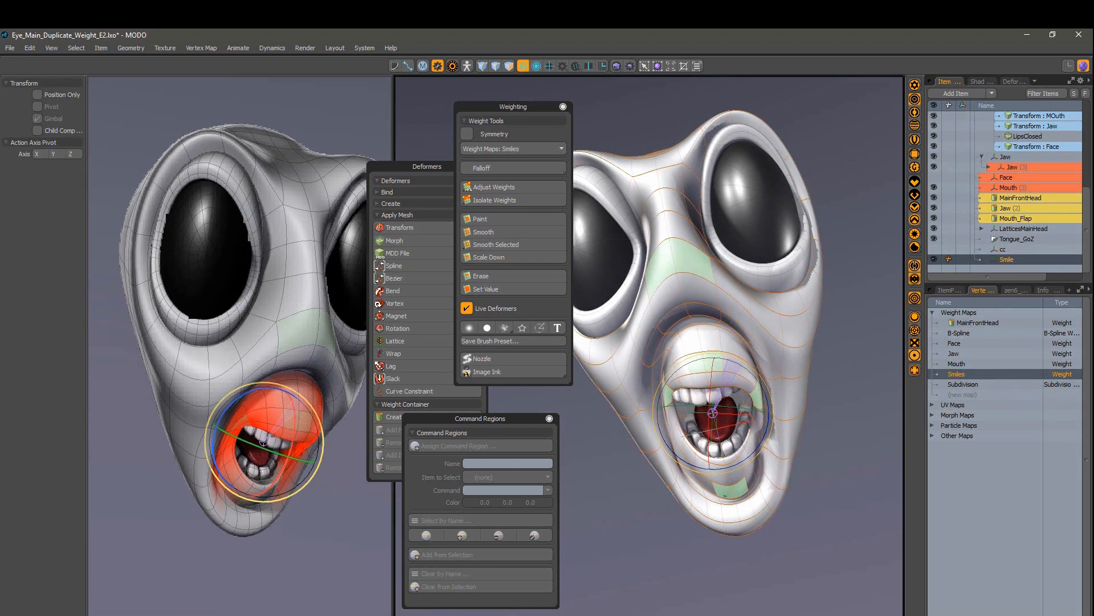
pyautogui.keyDown('alt'); pyautogui.moveTo(734, 366); pyautogui.dragTo(552, 343); pyautogui.keyUp('alt')
# Step: Show the Smile item's properties and bring back the Move tool
pyautogui.click(949, 290)
pyautogui.press('space')
pyautogui.scroll(3, 698, 373)
pyautogui.press('w')
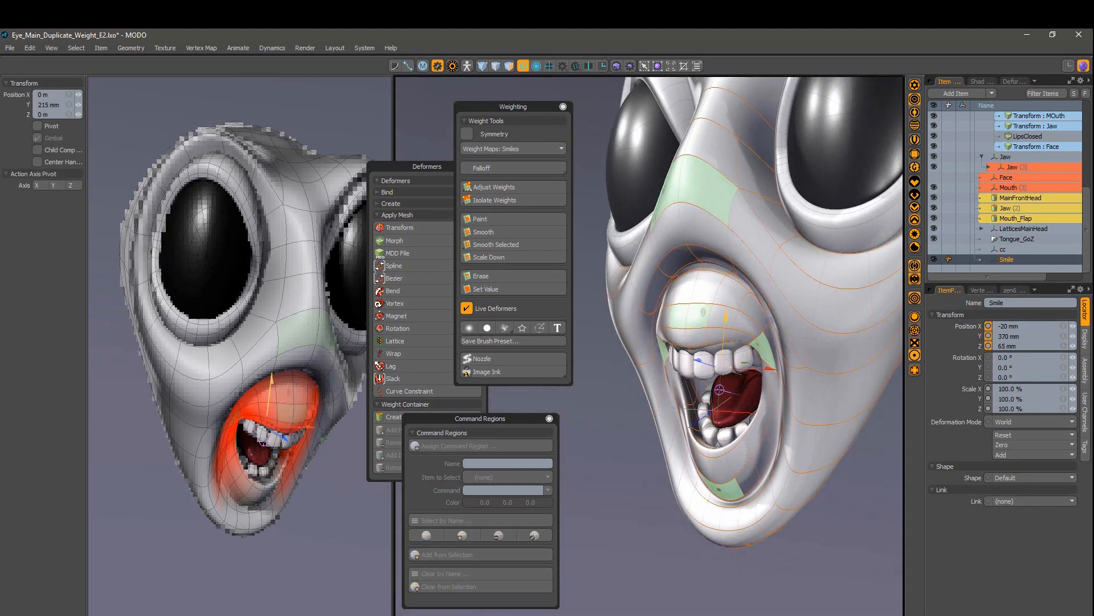
pyautogui.keyDown('alt'); pyautogui.moveTo(684, 354); pyautogui.dragTo(808, 368); pyautogui.keyUp('alt')
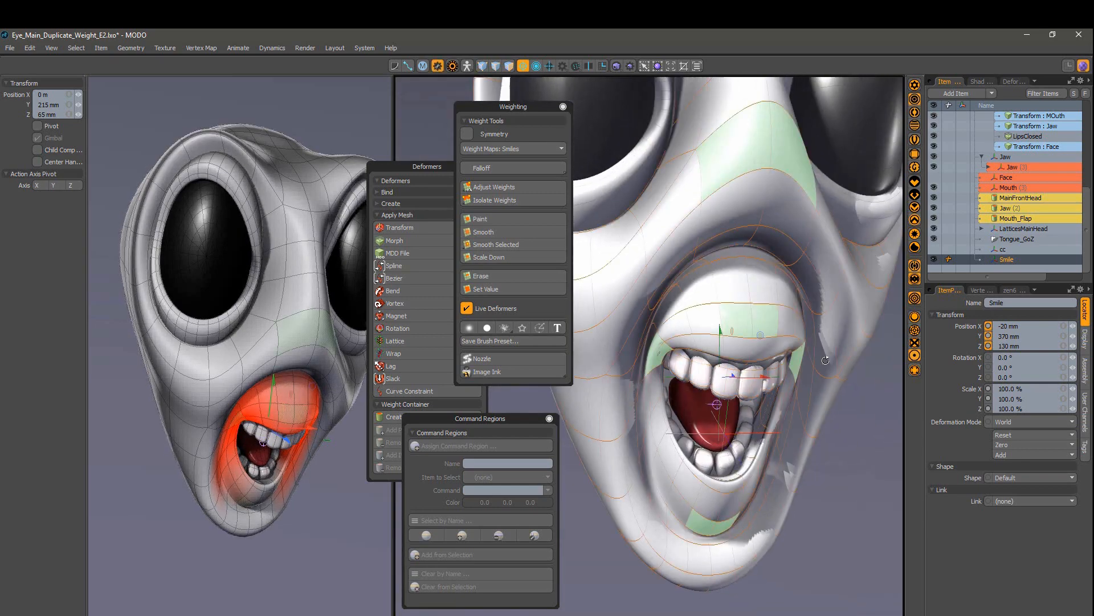
pyautogui.keyDown('alt'); pyautogui.moveTo(342, 478); pyautogui.dragTo(287, 480); pyautogui.keyUp('alt')
pyautogui.scroll(3, 290, 479)
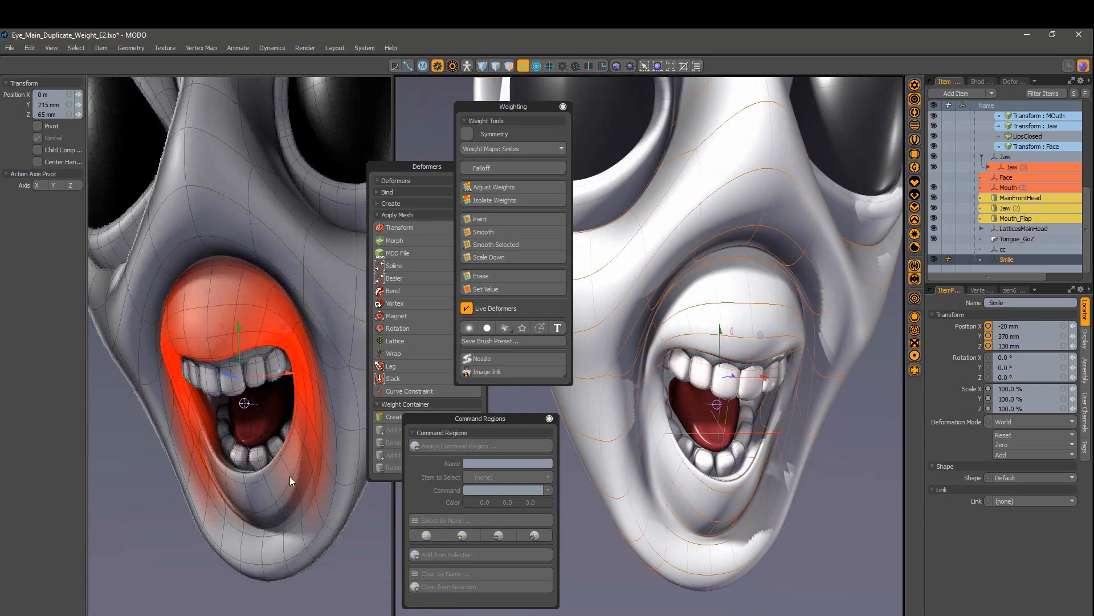
# Step: Lower Smile from 370 to 300 mm, then raise it so the mouth lifts
pyautogui.moveTo(239, 327); pyautogui.dragTo(239, 336)
pyautogui.keyDown('alt'); pyautogui.moveTo(724, 419); pyautogui.dragTo(673, 419); pyautogui.keyUp('alt')
pyautogui.scroll(4, 781, 414)
pyautogui.scroll(-4, 747, 419)
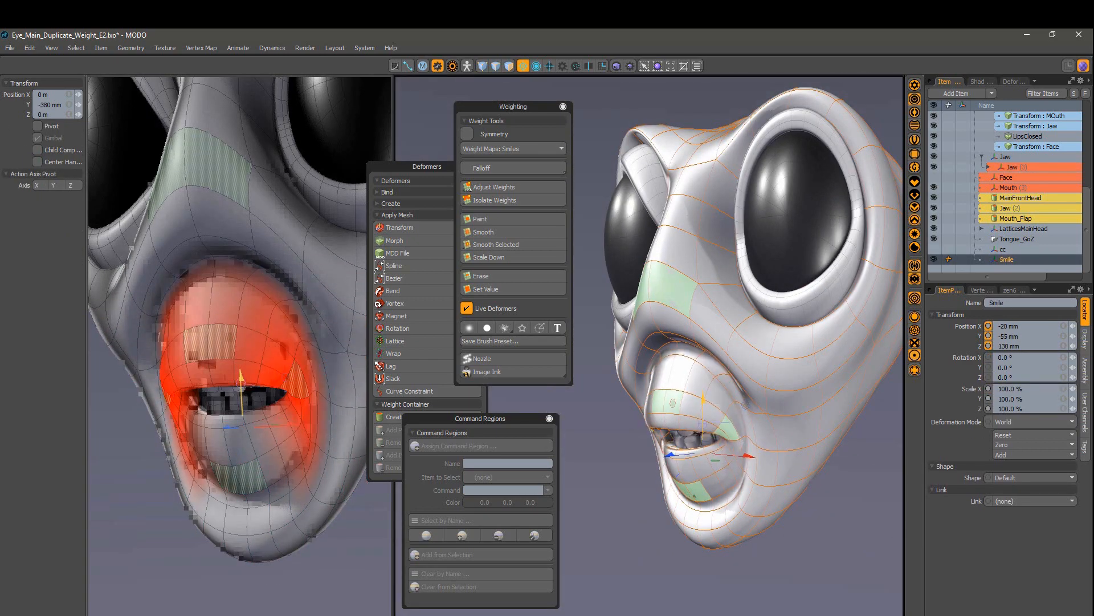
pyautogui.moveTo(703, 399); pyautogui.dragTo(704, 374)
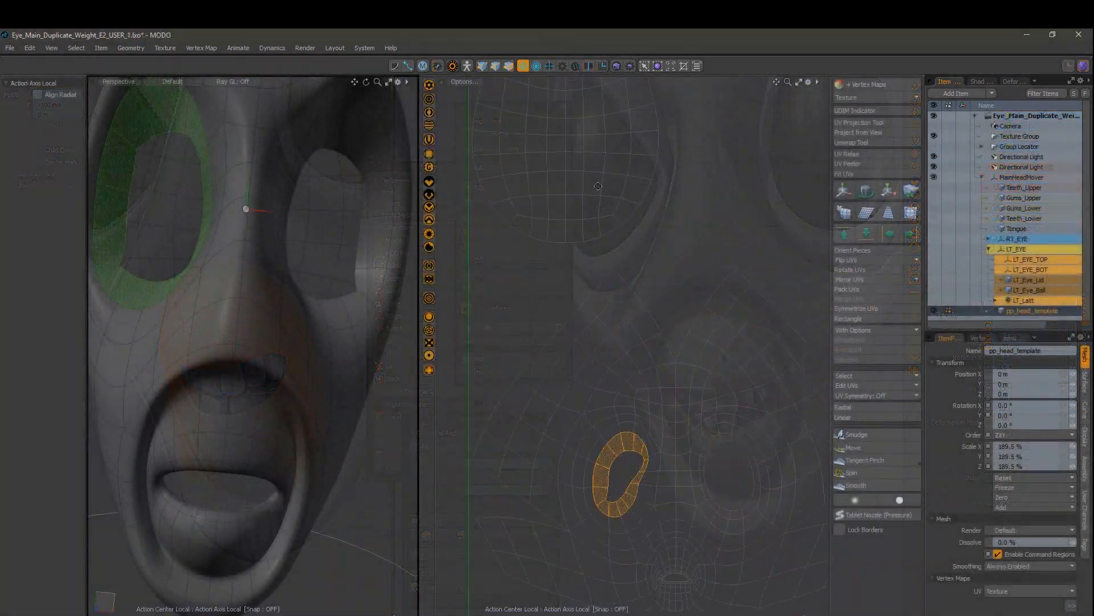
pyautogui.scroll(3, 671, 423)
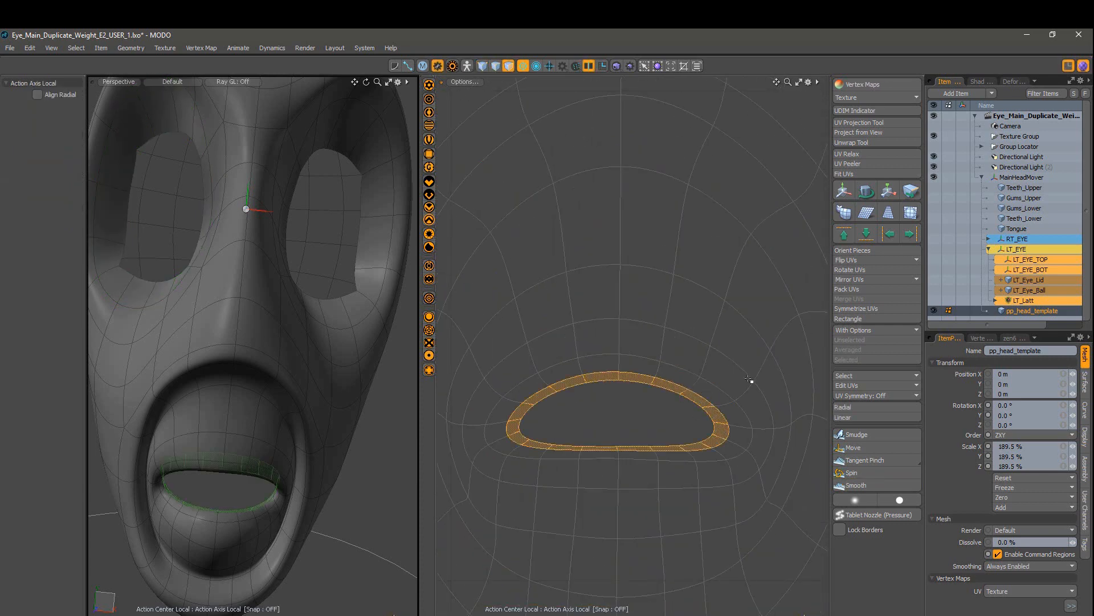
# Step: Switch to edges and the Smooth brush, then select and hide the head UV islands
pyautogui.press('2')
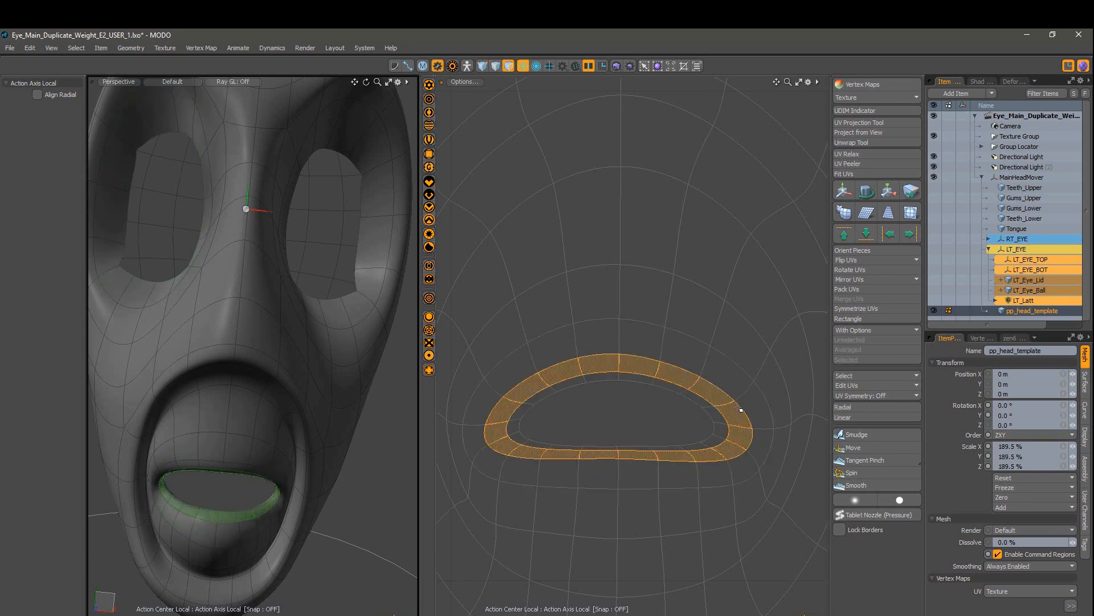
pyautogui.click(856, 485)
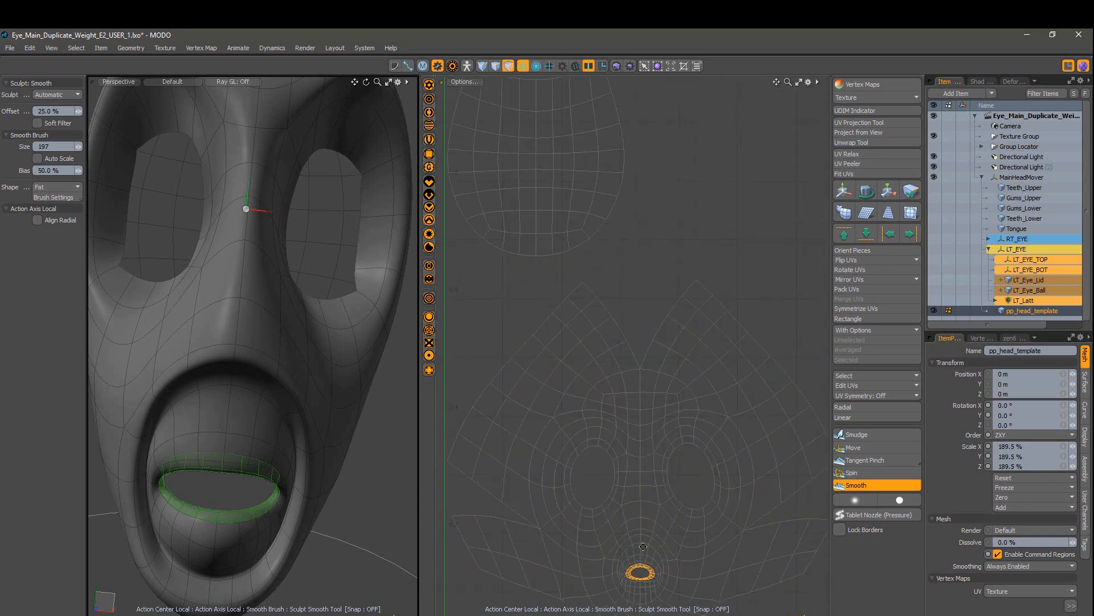
pyautogui.keyDown('alt'); pyautogui.moveTo(608, 421); pyautogui.dragTo(689, 451); pyautogui.keyUp('alt')
pyautogui.keyDown('shift'); pyautogui.doubleClick(643, 247); pyautogui.keyUp('shift')
pyautogui.scroll(-3, 684, 319)
pyautogui.click(747, 335)
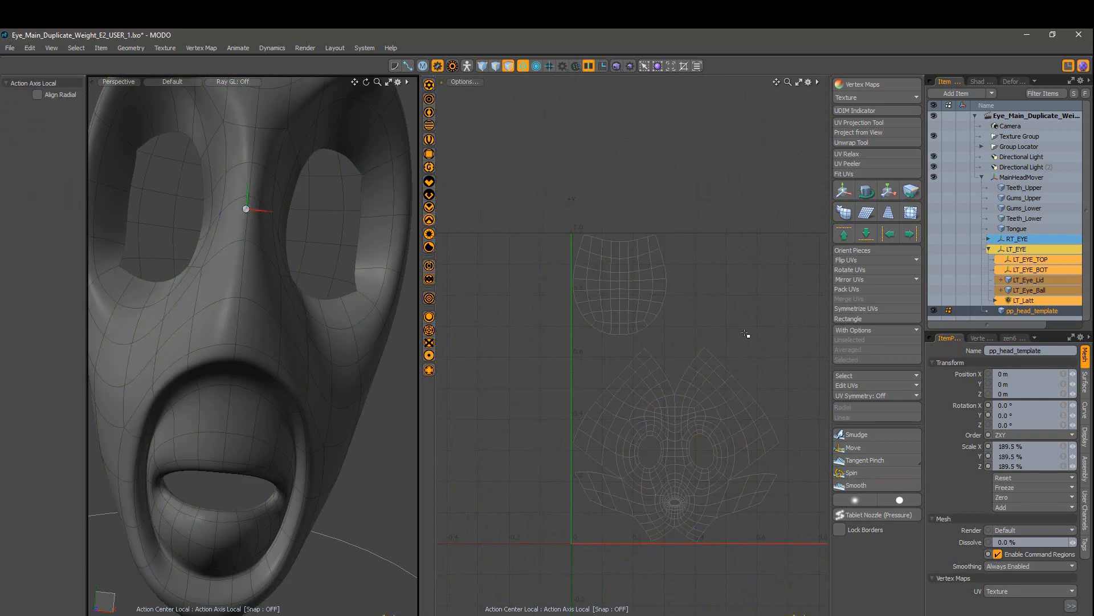
pyautogui.doubleClick(679, 399)
pyautogui.keyDown('shift'); pyautogui.doubleClick(642, 293); pyautogui.keyUp('shift')
pyautogui.press('h')
# Step: Orbit the 3D view to inspect the remaining eye and mouth pieces
pyautogui.keyDown('alt'); pyautogui.moveTo(211, 285); pyautogui.dragTo(348, 547); pyautogui.keyUp('alt')
pyautogui.keyDown('alt'); pyautogui.keyDown('shift'); pyautogui.moveTo(348, 547); pyautogui.dragTo(282, 489); pyautogui.keyUp('shift'); pyautogui.keyUp('alt')
pyautogui.keyDown('alt'); pyautogui.moveTo(160, 473); pyautogui.dragTo(301, 400); pyautogui.keyUp('alt')
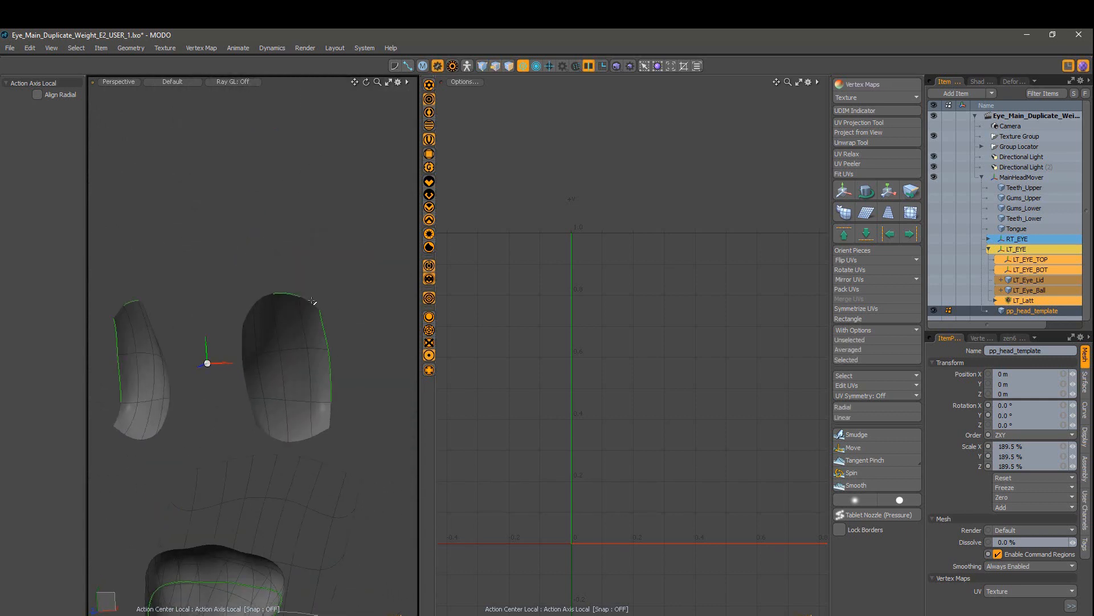
pyautogui.scroll(-2, 360, 477)
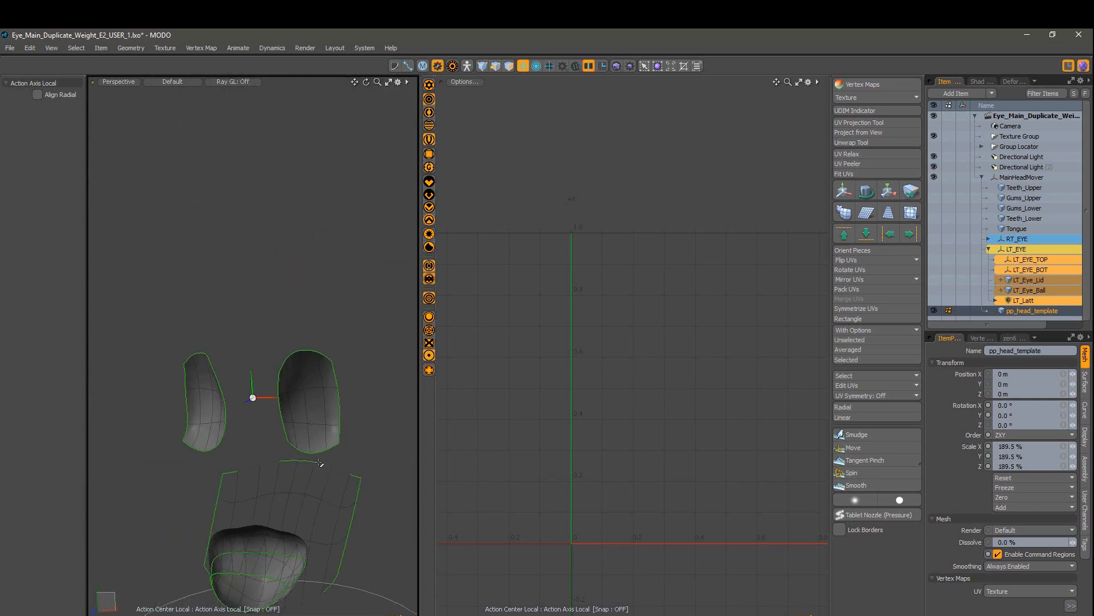
pyautogui.keyDown('alt'); pyautogui.moveTo(319, 463); pyautogui.dragTo(181, 480); pyautogui.keyUp('alt')
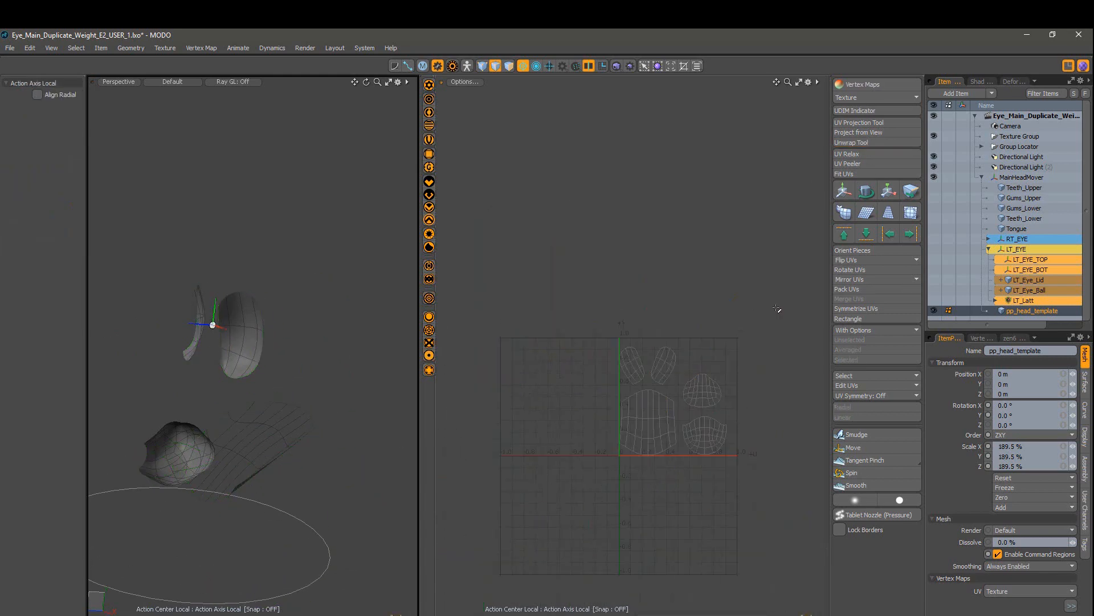
# Step: Select all polygons, nudge the UV pieces, and turn off the Local action centre
pyautogui.press('3')
pyautogui.press('w')
pyautogui.keyDown('ctrl'); pyautogui.keyDown('alt'); pyautogui.moveTo(734, 447); pyautogui.dragTo(763, 435); pyautogui.keyUp('alt'); pyautogui.keyUp('ctrl')
pyautogui.press('space')
pyautogui.click(768, 338)
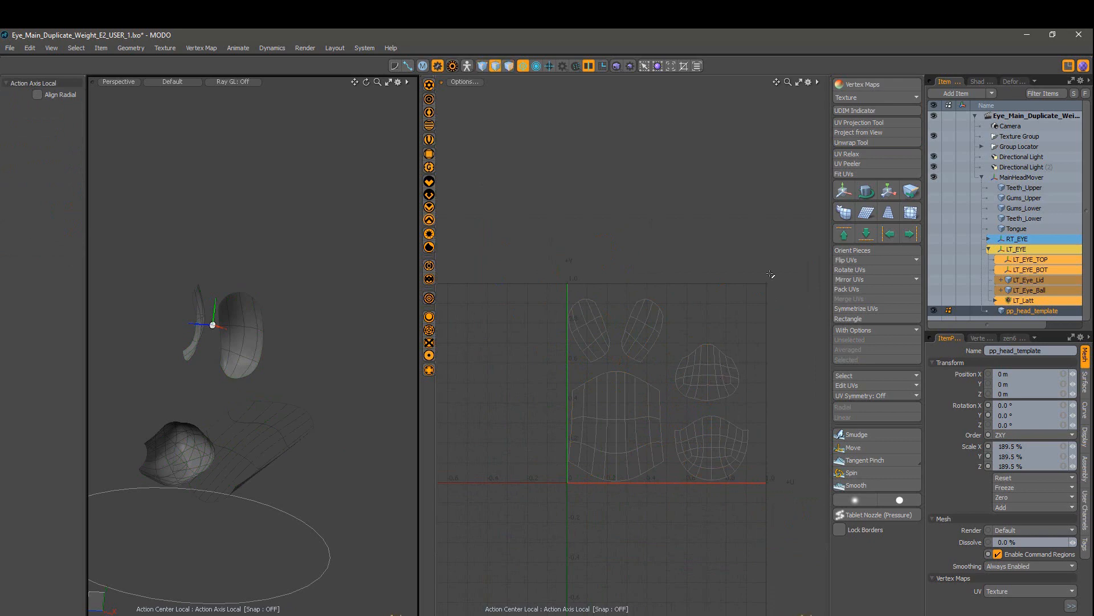
pyautogui.press('3')
pyautogui.press('w')
pyautogui.moveTo(547, 422)
pyautogui.mouseDown()
pyautogui.moveTo(402, 420)
pyautogui.moveTo(545, 423)
pyautogui.mouseUp()
pyautogui.click(523, 66)
pyautogui.click(523, 191)
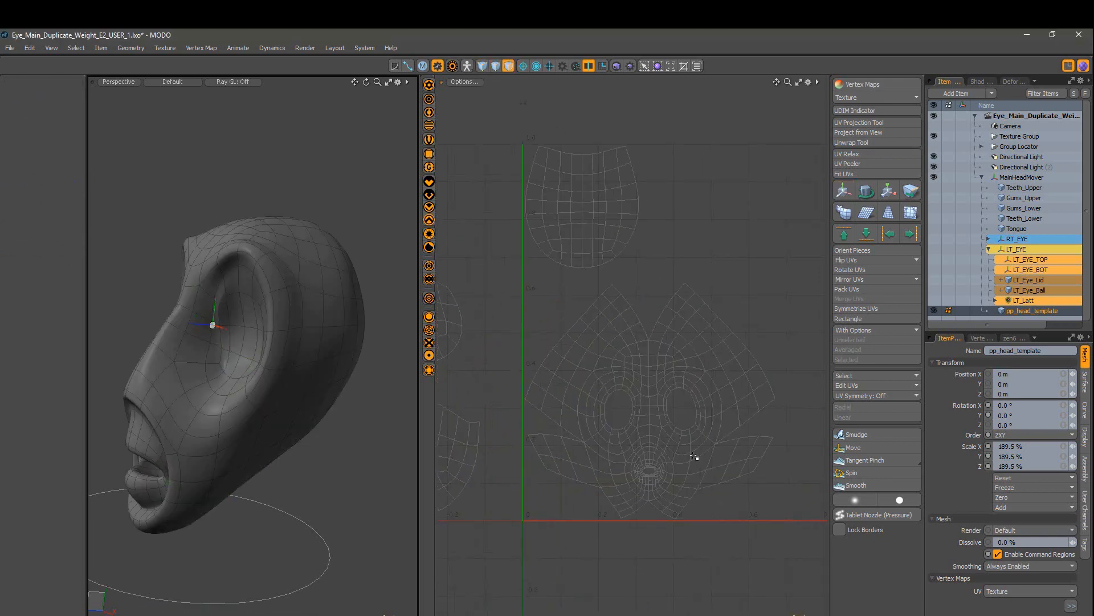
# Step: Enlarge, reposition and scale the face UV island to 96.5%
pyautogui.doubleClick(694, 456)
pyautogui.press('r')
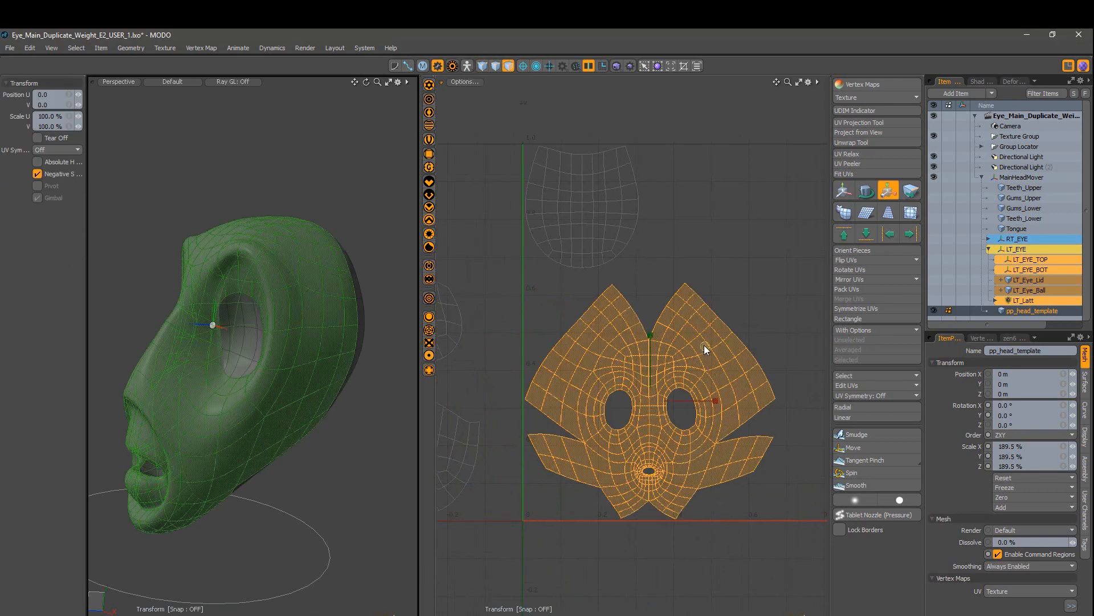
pyautogui.moveTo(706, 344); pyautogui.dragTo(734, 318)
pyautogui.press('w')
pyautogui.moveTo(604, 360); pyautogui.dragTo(605, 327)
pyautogui.keyDown('ctrl'); pyautogui.keyDown('alt'); pyautogui.moveTo(667, 393); pyautogui.dragTo(718, 383); pyautogui.keyUp('alt'); pyautogui.keyUp('ctrl')
pyautogui.press('r')
pyautogui.moveTo(651, 272); pyautogui.dragTo(648, 274)
# Step: Move the small upper-left island into the eye opening and shrink it to 33%
pyautogui.click(515, 200)
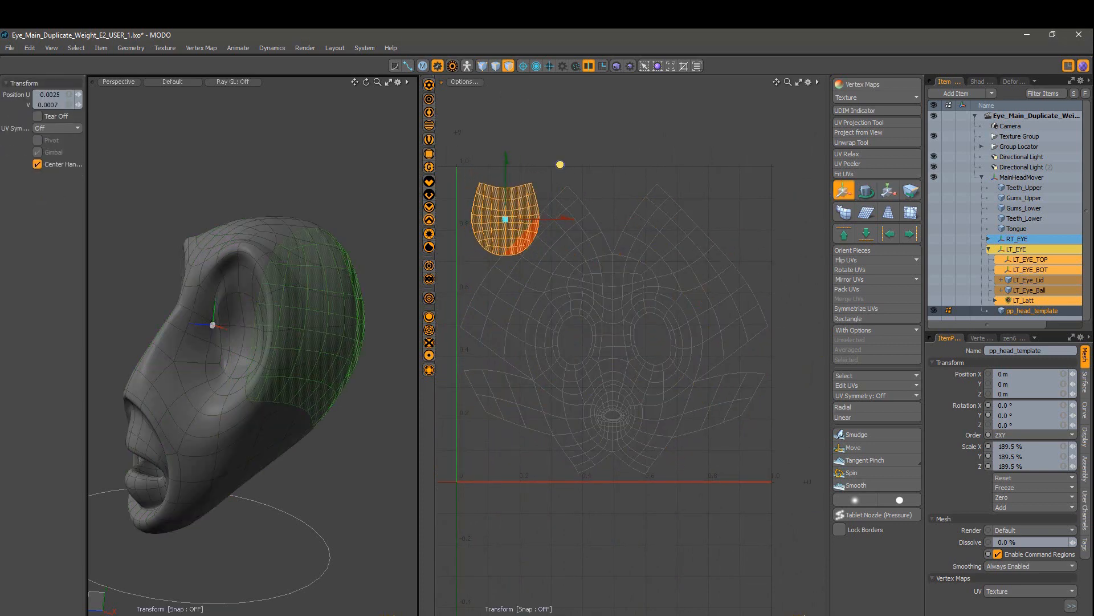
pyautogui.press('Escape')
pyautogui.press('Escape')
pyautogui.keyDown('alt'); pyautogui.moveTo(610, 355); pyautogui.dragTo(757, 399); pyautogui.keyUp('alt')
pyautogui.scroll(-2, 757, 399)
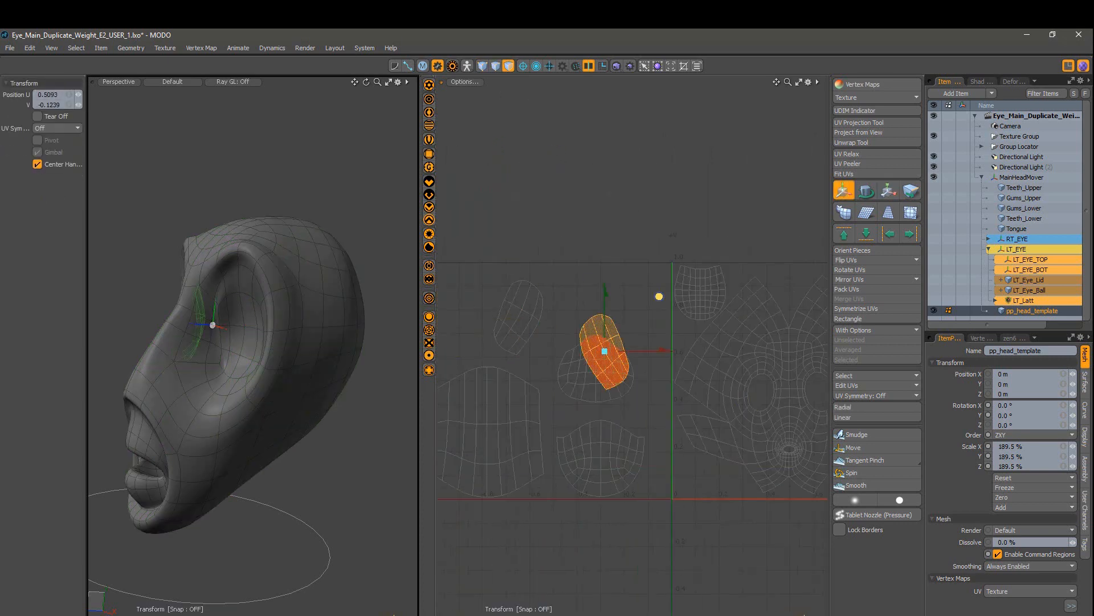
pyautogui.moveTo(605, 351); pyautogui.dragTo(761, 392)
pyautogui.scroll(8, 757, 370)
pyautogui.keyDown('alt'); pyautogui.moveTo(766, 435); pyautogui.dragTo(558, 349); pyautogui.keyUp('alt')
pyautogui.press('r')
# Step: Select the eye border edge and sew it using the Average position
pyautogui.press('space')
pyautogui.click(281, 327)
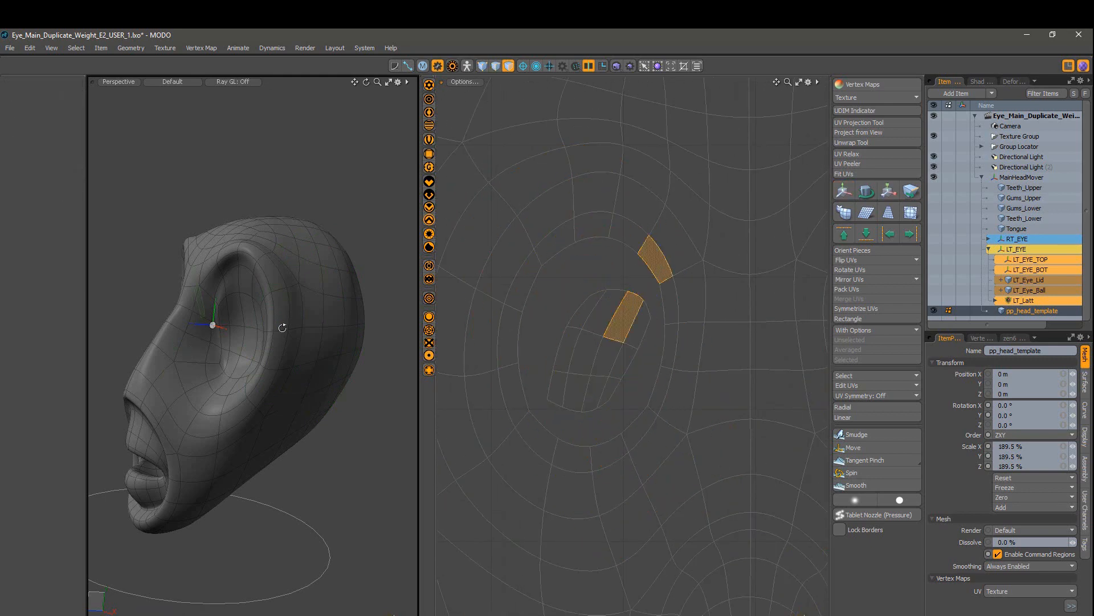
pyautogui.keyDown('alt'); pyautogui.moveTo(281, 328); pyautogui.dragTo(353, 331); pyautogui.keyUp('alt')
pyautogui.press('2')
pyautogui.click(621, 290)
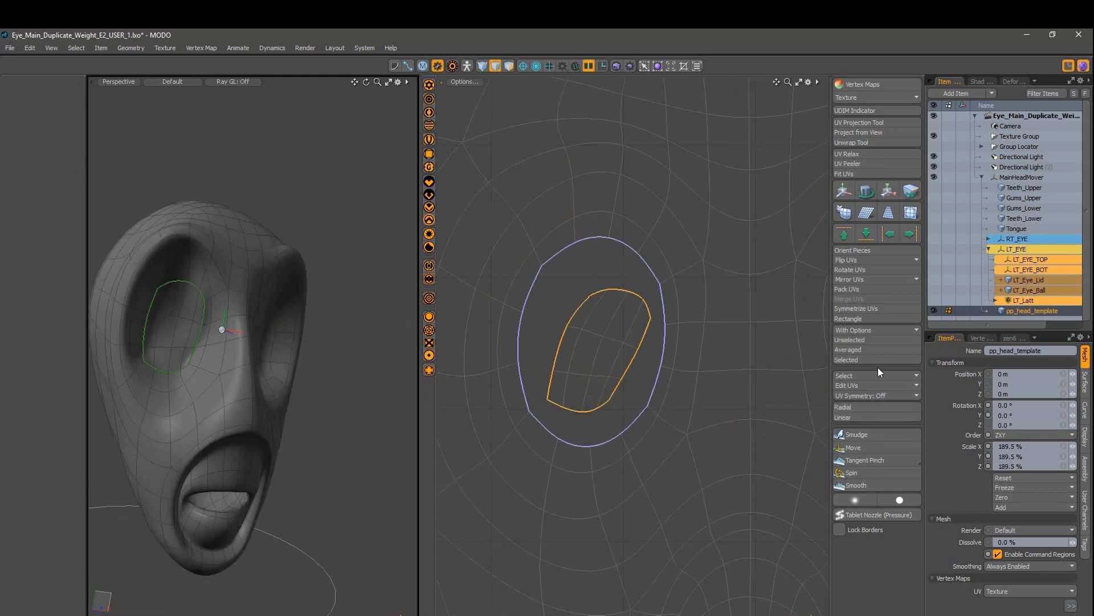
pyautogui.click(890, 359)
pyautogui.click(911, 334)
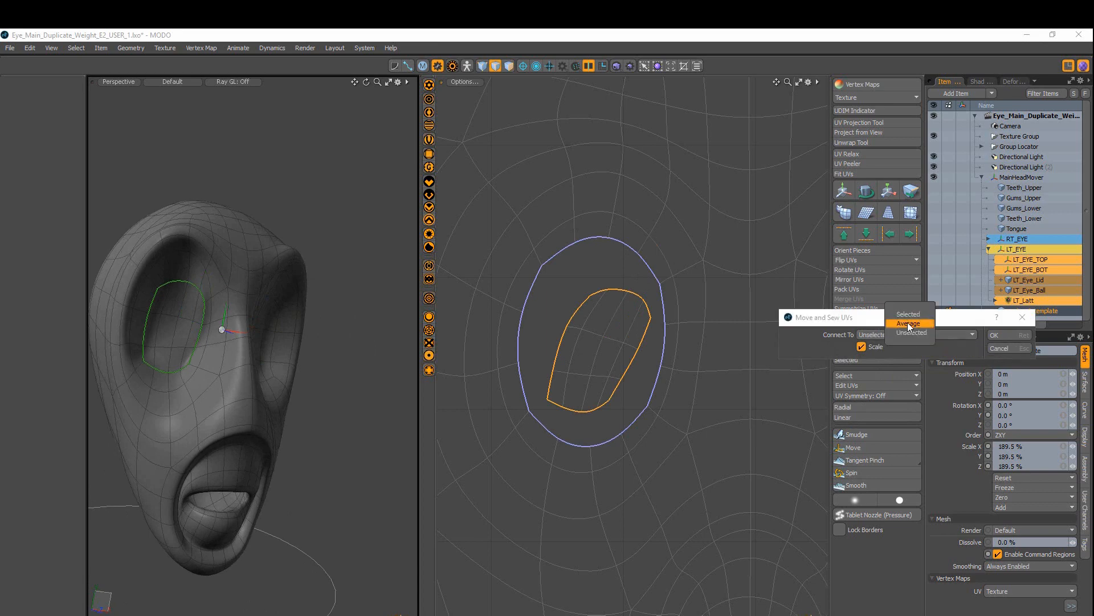
pyautogui.click(908, 323)
pyautogui.press('Return')
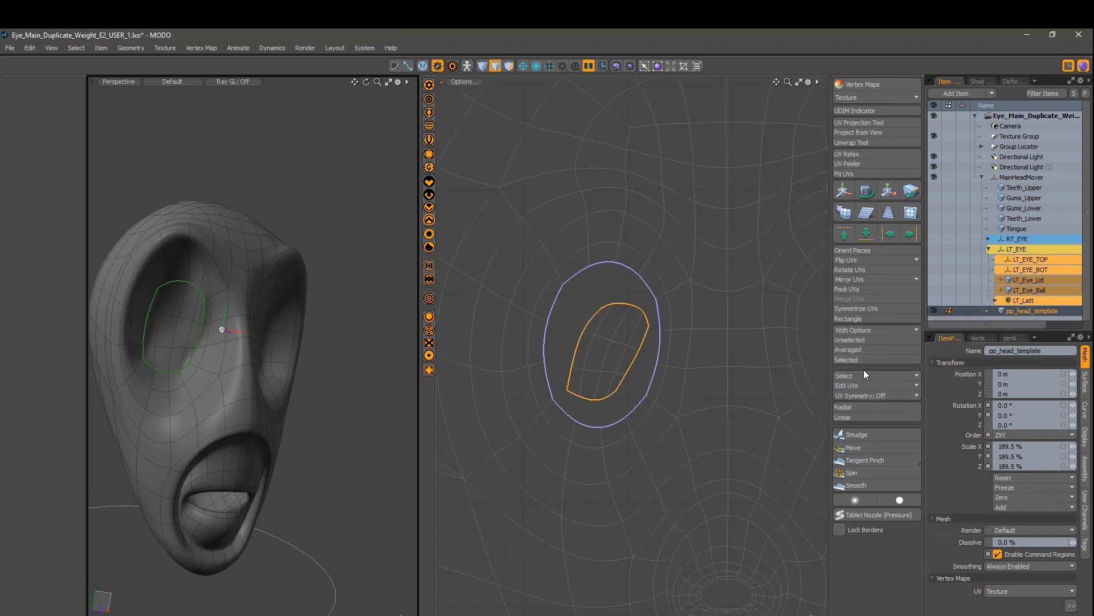
pyautogui.click(868, 330)
pyautogui.click(872, 350)
pyautogui.click(987, 342)
# Step: Shrink the eye island further and sew its selected seam edge
pyautogui.keyDown('ctrl'); pyautogui.keyDown('alt'); pyautogui.moveTo(619, 370); pyautogui.dragTo(537, 374); pyautogui.keyUp('alt'); pyautogui.keyUp('ctrl')
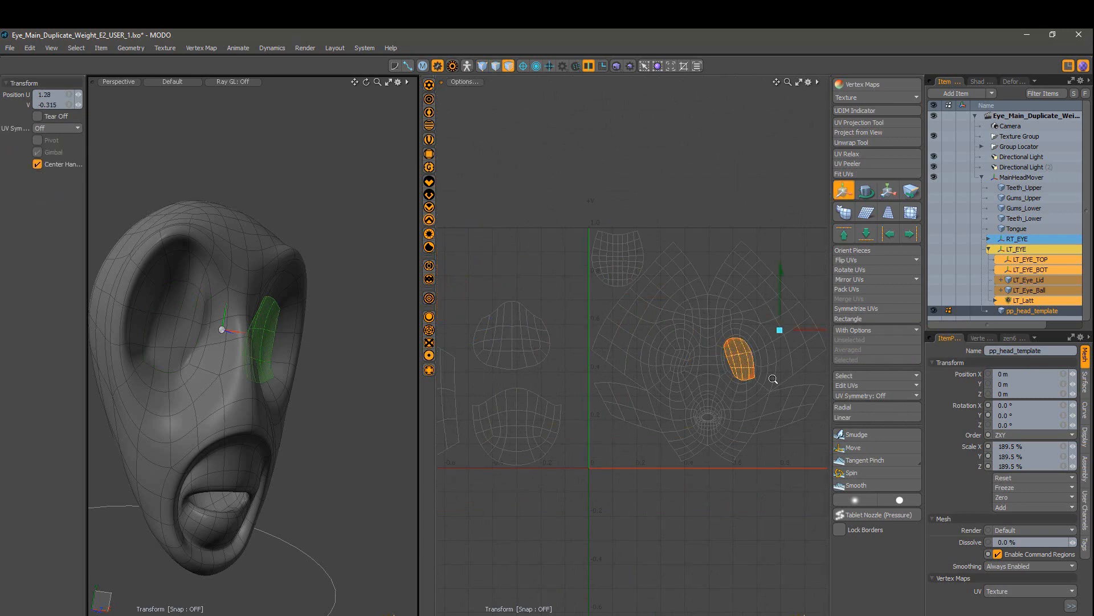
pyautogui.keyDown('ctrl'); pyautogui.keyDown('alt'); pyautogui.moveTo(773, 379); pyautogui.dragTo(821, 373); pyautogui.keyUp('alt'); pyautogui.keyUp('ctrl')
pyautogui.press('r')
pyautogui.keyDown('alt'); pyautogui.keyDown('shift'); pyautogui.moveTo(715, 279); pyautogui.dragTo(627, 337); pyautogui.keyUp('shift'); pyautogui.keyUp('alt')
pyautogui.press('space')
pyautogui.press('2')
pyautogui.click(626, 442)
pyautogui.keyDown('alt'); pyautogui.keyDown('shift'); pyautogui.moveTo(641, 414); pyautogui.dragTo(604, 422); pyautogui.keyUp('shift'); pyautogui.keyUp('alt')
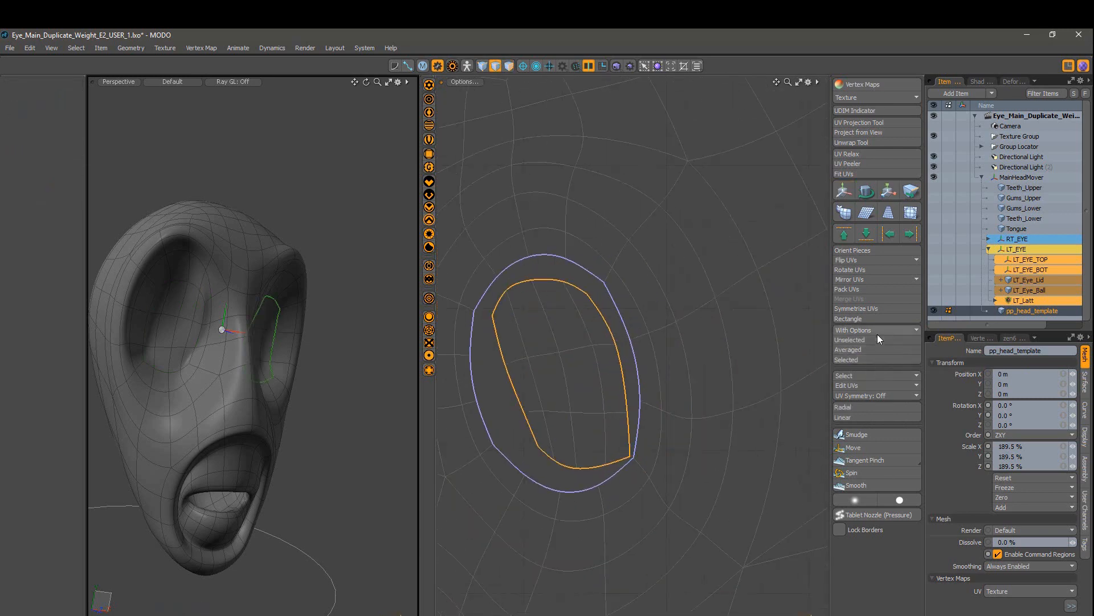
pyautogui.click(878, 332)
pyautogui.click(878, 350)
pyautogui.click(967, 342)
pyautogui.keyDown('ctrl'); pyautogui.keyDown('alt'); pyautogui.moveTo(639, 365); pyautogui.dragTo(592, 367); pyautogui.keyUp('alt'); pyautogui.keyUp('ctrl')
pyautogui.keyDown('alt'); pyautogui.keyDown('shift'); pyautogui.moveTo(513, 368); pyautogui.dragTo(684, 367); pyautogui.keyUp('shift'); pyautogui.keyUp('alt')
# Step: Select the eye oval's polygons and relax them with the Smooth UV tool
pyautogui.press('3')
pyautogui.moveTo(525, 381); pyautogui.dragTo(501, 378)
pyautogui.hotkey('shift', 'Up')
pyautogui.hotkey('shift', 'Up')
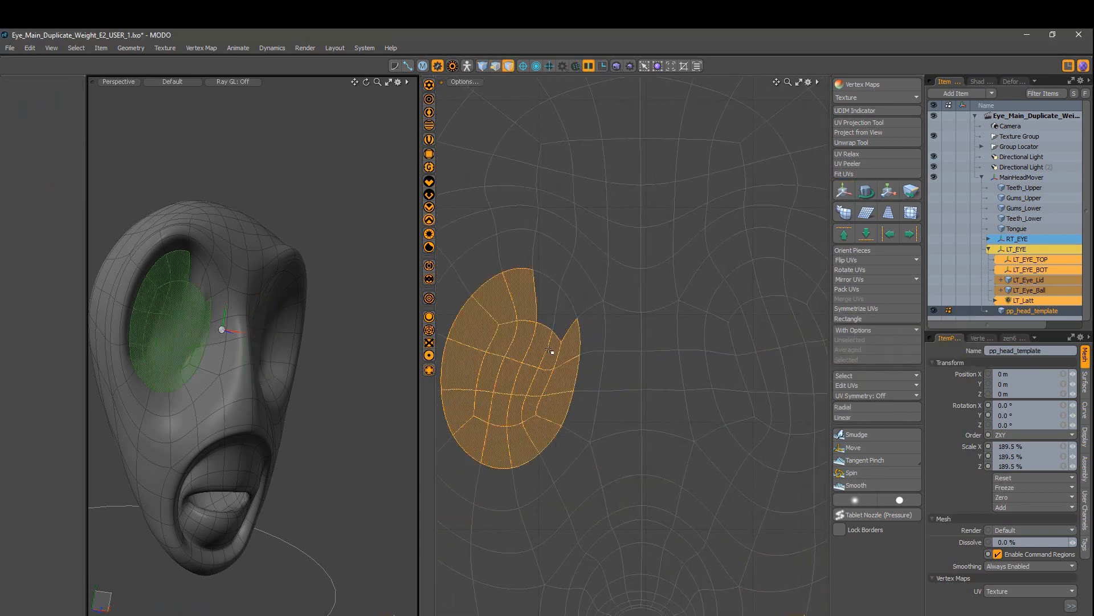
pyautogui.keyDown('shift'); pyautogui.click(560, 308); pyautogui.keyUp('shift')
pyautogui.keyDown('ctrl'); pyautogui.keyDown('alt'); pyautogui.moveTo(616, 353); pyautogui.dragTo(576, 356); pyautogui.keyUp('alt'); pyautogui.keyUp('ctrl')
pyautogui.click(861, 484)
pyautogui.keyDown('alt'); pyautogui.keyDown('shift'); pyautogui.moveTo(521, 391); pyautogui.dragTo(637, 412); pyautogui.keyUp('shift'); pyautogui.keyUp('alt')
pyautogui.moveTo(638, 399)
pyautogui.mouseDown()
pyautogui.moveTo(626, 412)
pyautogui.moveTo(675, 422)
pyautogui.mouseUp()
pyautogui.moveTo(815, 391)
pyautogui.keyDown('alt'); pyautogui.keyDown('shift'); pyautogui.mouseDown()
pyautogui.moveTo(668, 352)
pyautogui.moveTo(682, 386)
pyautogui.mouseUp(); pyautogui.keyUp('shift'); pyautogui.keyUp('alt')
pyautogui.press('space')
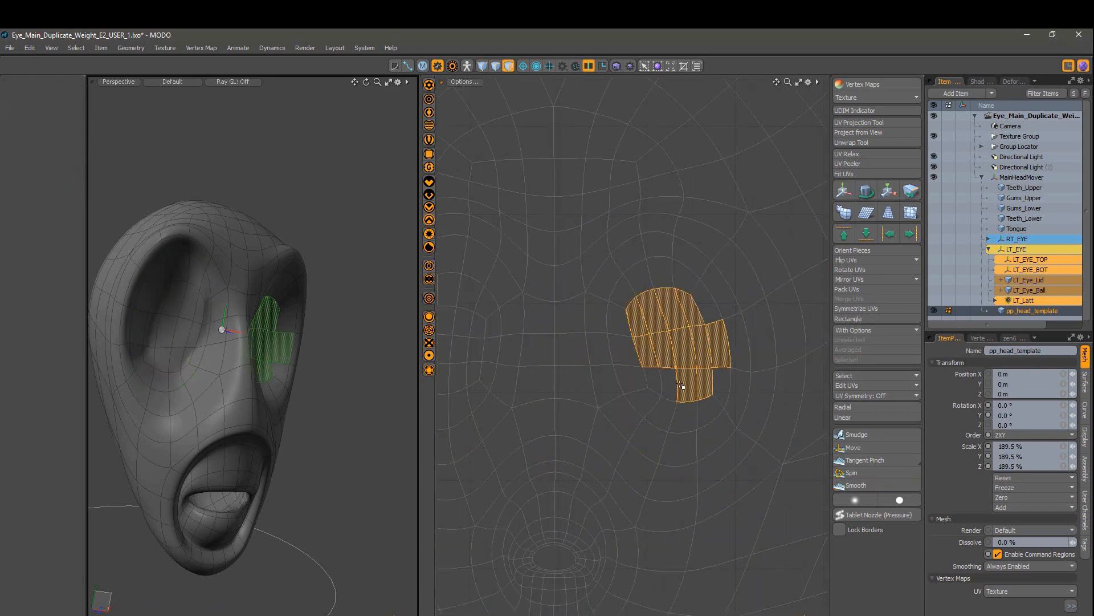
# Step: Smooth the second eye oval and fit the whole UV layout in view
pyautogui.hotkey('shift', 'Up')
pyautogui.hotkey('shift', 'Up')
pyautogui.click(858, 485)
pyautogui.press('a')
pyautogui.press('space')
pyautogui.press('Escape')
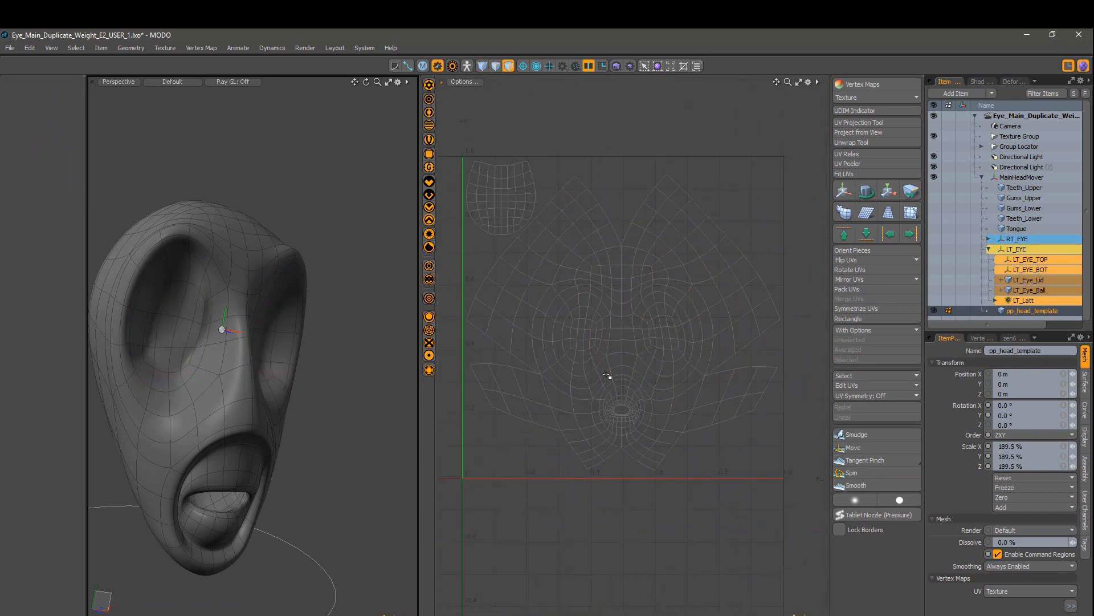
# Step: Shrink the small UV island to 31% and scale down both small left islands
pyautogui.press('r')
pyautogui.moveTo(504, 377); pyautogui.dragTo(464, 377)
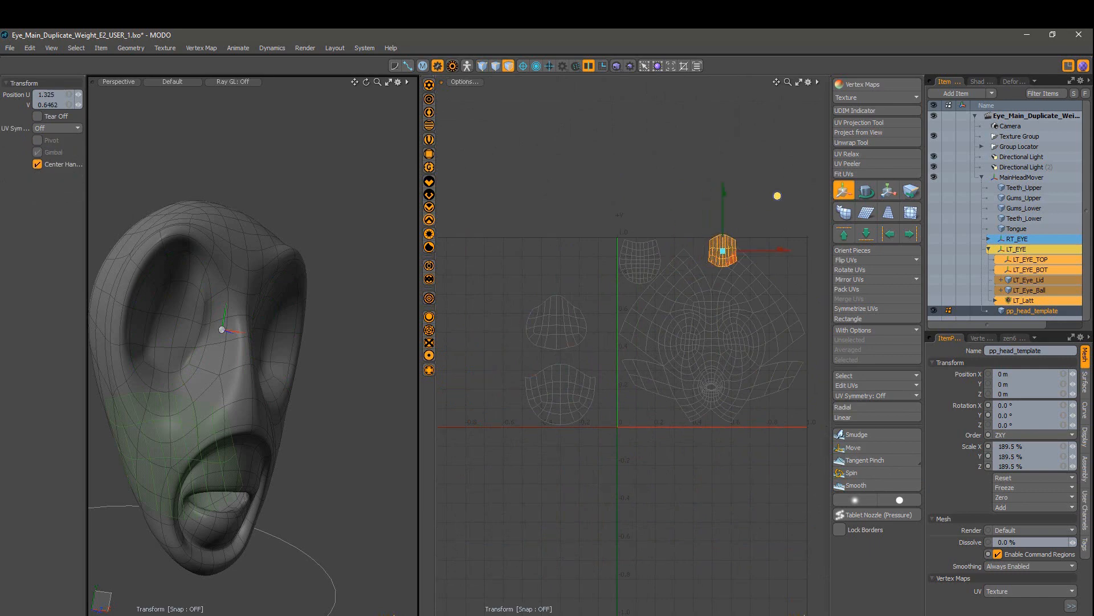
pyautogui.doubleClick(563, 343)
pyautogui.press('r')
pyautogui.moveTo(589, 370); pyautogui.dragTo(572, 371)
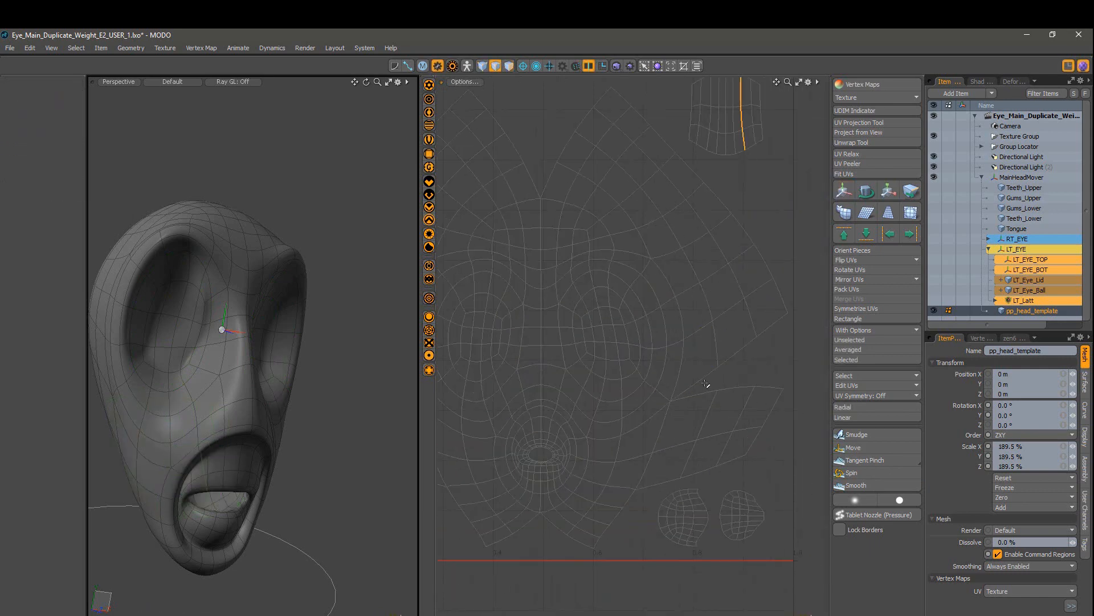
# Step: Sew two selected seam edges closed in the UV layout
pyautogui.click(882, 331)
pyautogui.click(965, 348)
pyautogui.click(735, 360)
pyautogui.click(889, 331)
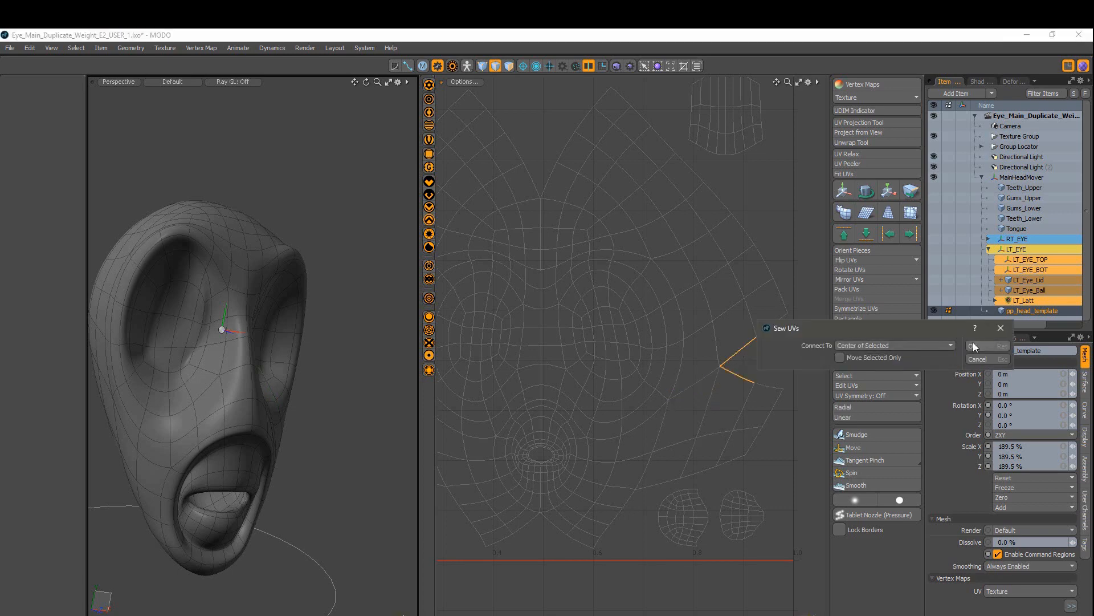
pyautogui.click(973, 343)
pyautogui.press('Escape')
pyautogui.press('a')
pyautogui.scroll(2, 530, 379)
# Step: Select the left notch edges and sew them together
pyautogui.click(525, 377)
pyautogui.click(872, 330)
pyautogui.click(867, 349)
pyautogui.click(967, 348)
pyautogui.click(496, 357)
pyautogui.click(873, 331)
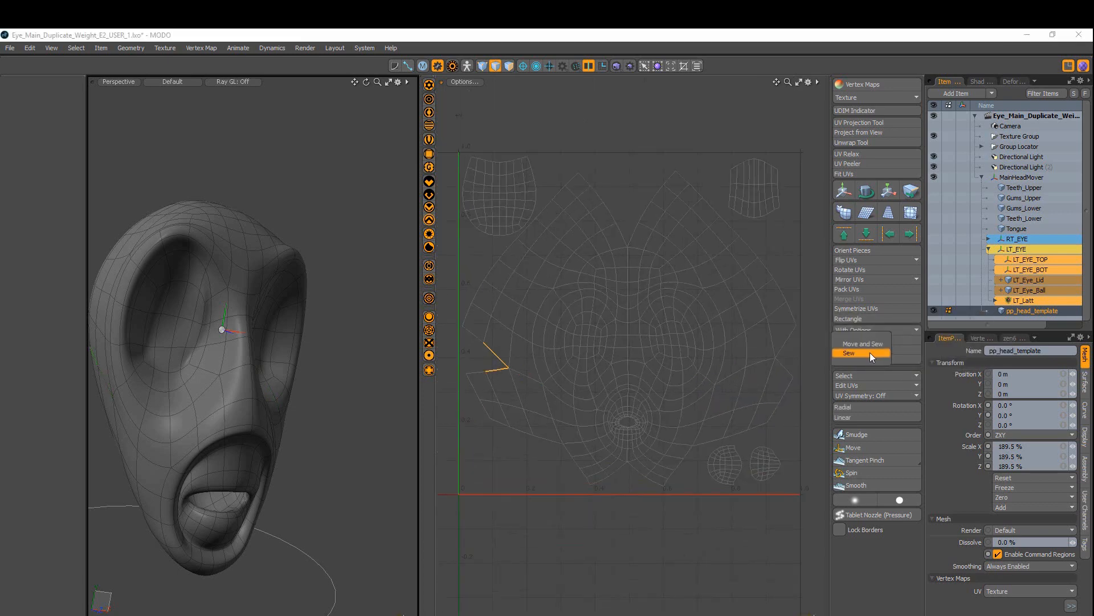
pyautogui.click(870, 353)
# Step: Sew the top centre notch edges together to close it
pyautogui.click(642, 255)
pyautogui.click(887, 331)
pyautogui.click(887, 345)
pyautogui.click(969, 347)
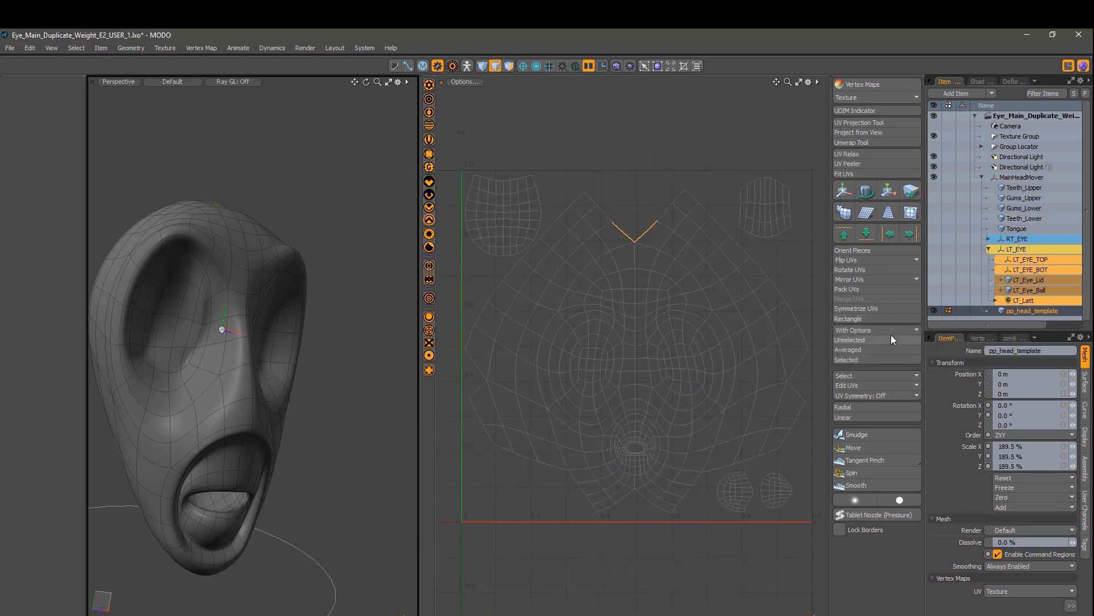
pyautogui.press('Escape')
# Step: Grow the mouth loop selection and scale the mouth UVs up to 107.5% and wider
pyautogui.scroll(2, 626, 457)
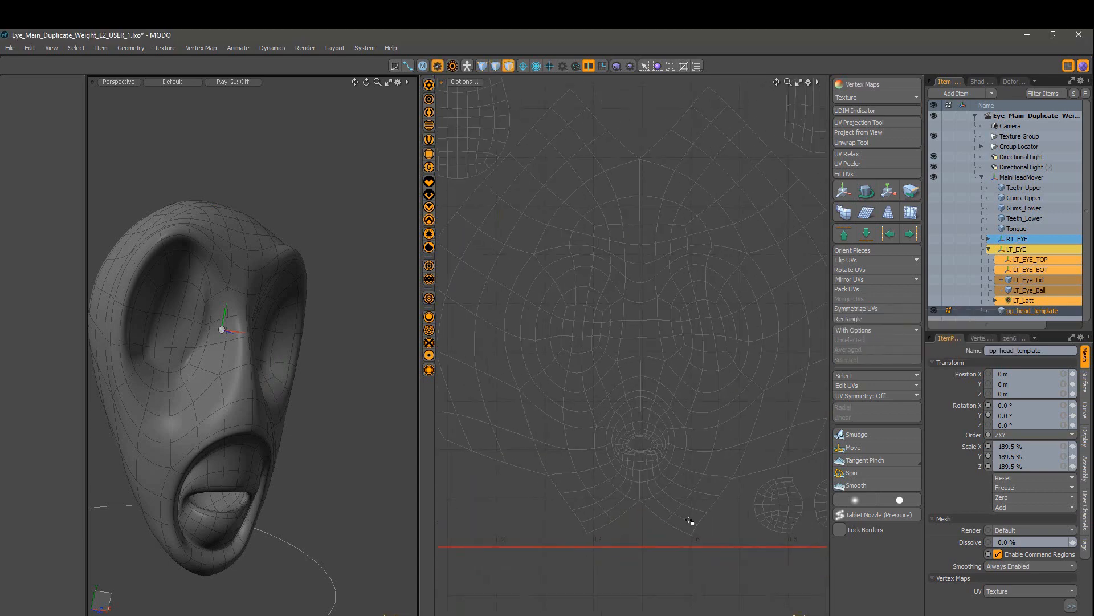
pyautogui.press('l')
pyautogui.hotkey('shift', 'Up')
pyautogui.hotkey('shift', 'Up')
pyautogui.hotkey('shift', 'Up')
pyautogui.hotkey('shift', 'Up')
pyautogui.hotkey('shift', 'Up')
pyautogui.scroll(-4, 593, 380)
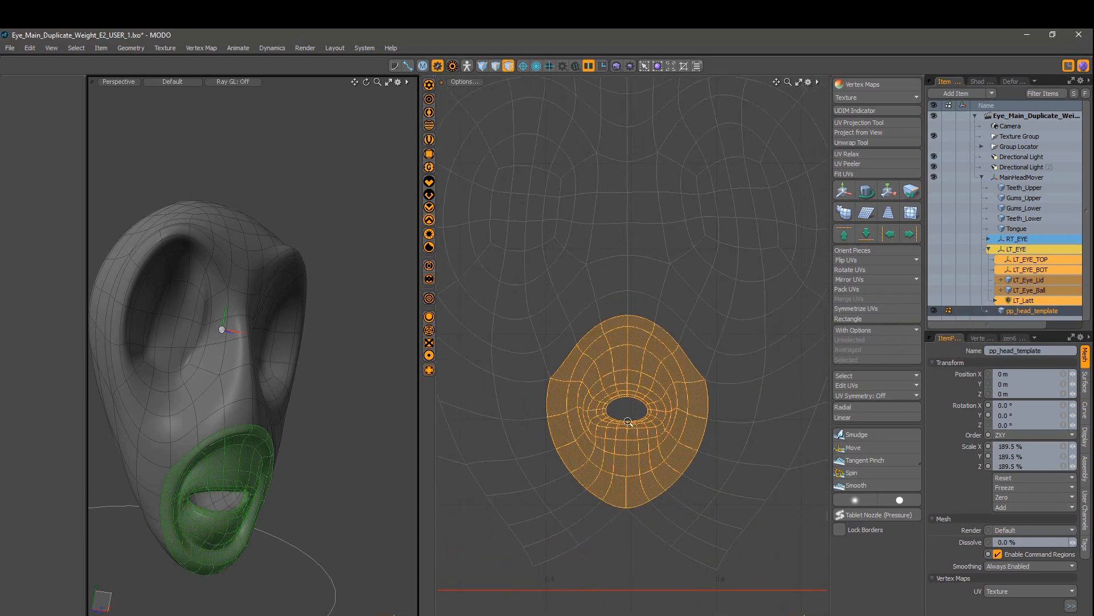
pyautogui.press('r')
pyautogui.moveTo(678, 361); pyautogui.dragTo(684, 354)
pyautogui.hotkey('shift', 'Up')
pyautogui.hotkey('shift', 'Up')
pyautogui.moveTo(694, 408); pyautogui.dragTo(692, 408)
pyautogui.press('Escape')
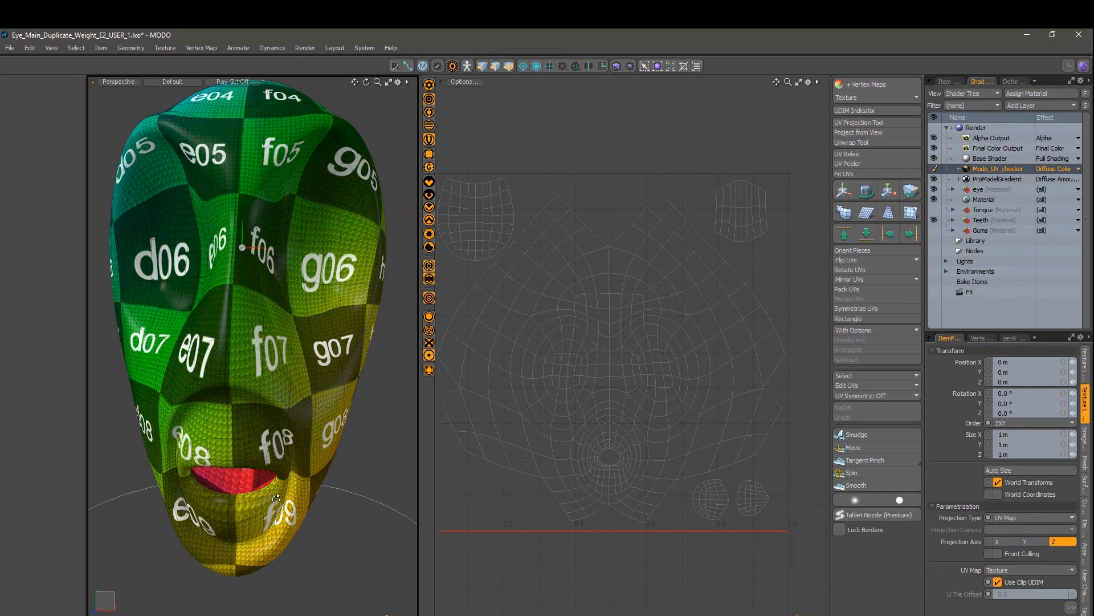
pyautogui.keyDown('alt'); pyautogui.moveTo(251, 319); pyautogui.dragTo(302, 320); pyautogui.keyUp('alt')
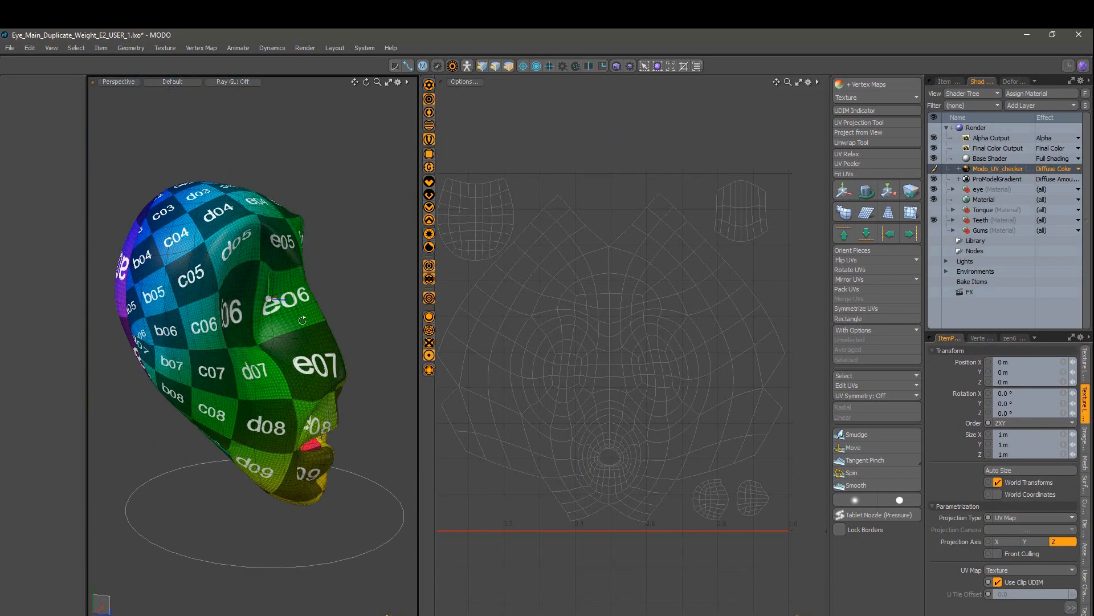
# Step: Select MainHeadMover in the Item List and expand it to show its eye children
pyautogui.keyDown('alt'); pyautogui.moveTo(293, 364); pyautogui.dragTo(455, 221); pyautogui.keyUp('alt')
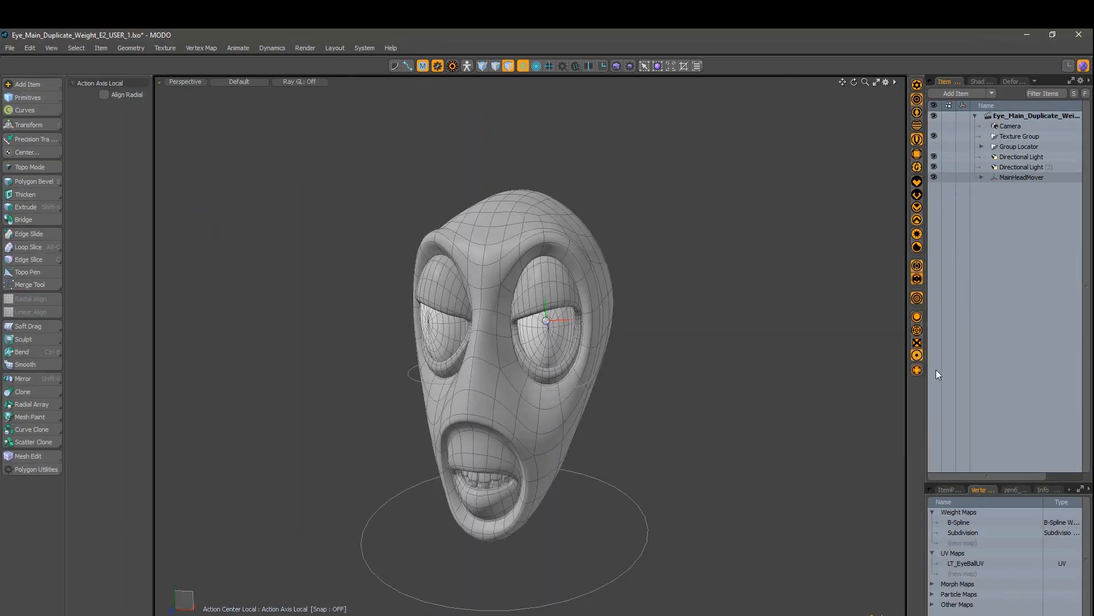
pyautogui.click(1021, 177)
pyautogui.press('w')
pyautogui.keyDown('alt'); pyautogui.moveTo(645, 486); pyautogui.dragTo(570, 302); pyautogui.keyUp('alt')
pyautogui.press('q')
pyautogui.click(660, 299)
pyautogui.click(982, 177)
pyautogui.click(990, 239)
pyautogui.click(990, 249)
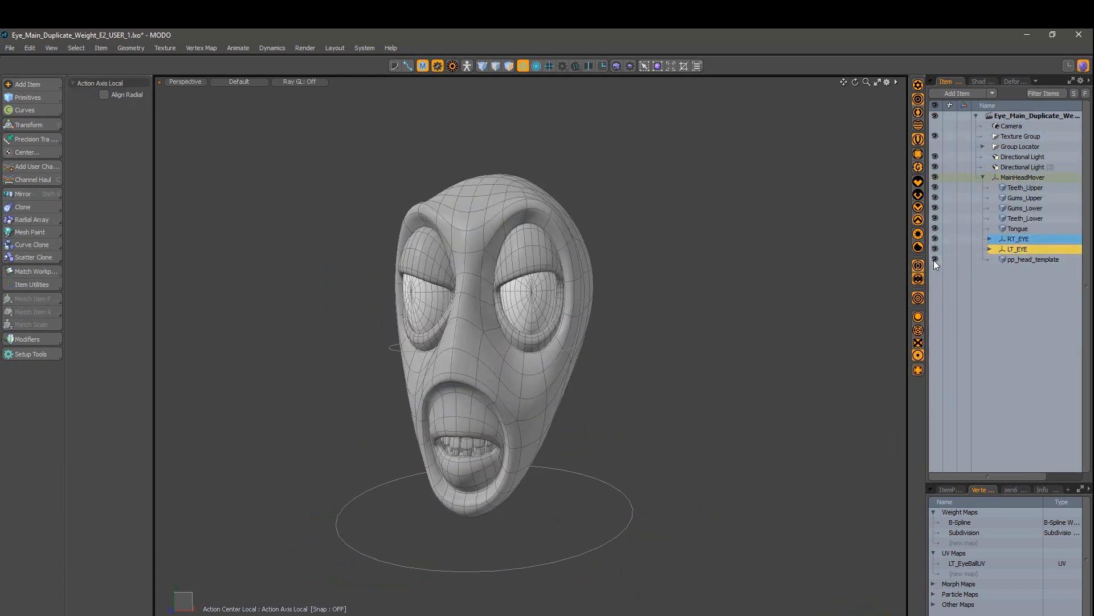
# Step: Hide LT_EYE, leaving the head mesh visible
pyautogui.click(934, 260)
pyautogui.click(935, 260)
pyautogui.keyDown('alt'); pyautogui.moveTo(686, 364); pyautogui.dragTo(710, 362); pyautogui.keyUp('alt')
pyautogui.click(936, 249)
# Step: Select pp_head_template and the edge loops around both eye sockets
pyautogui.scroll(4, 627, 364)
pyautogui.keyDown('alt'); pyautogui.moveTo(605, 388); pyautogui.dragTo(627, 402); pyautogui.keyUp('alt')
pyautogui.click(627, 402)
pyautogui.press('2')
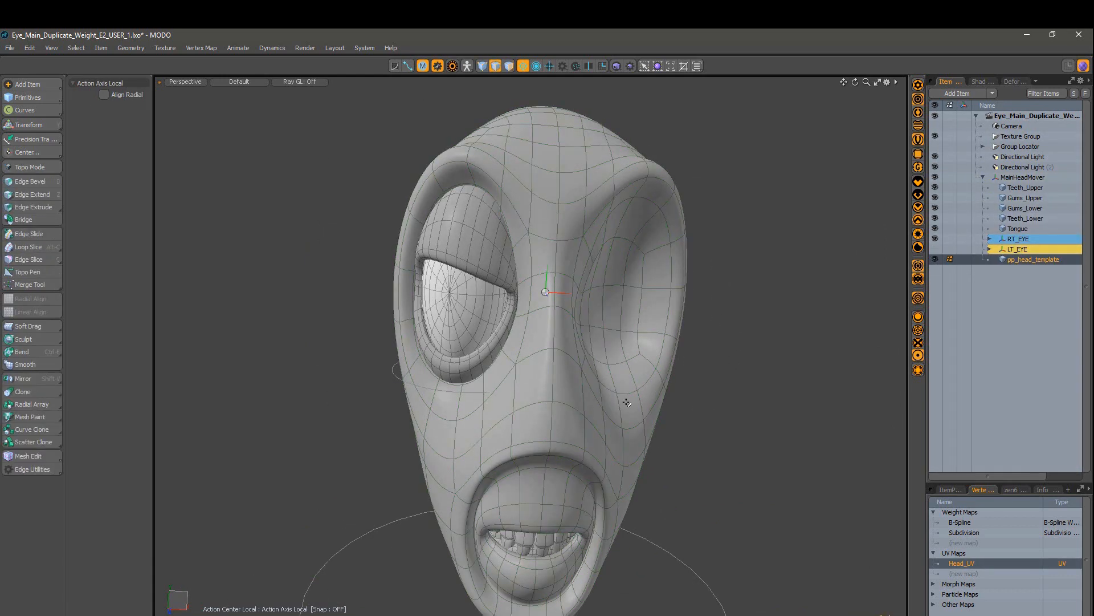
pyautogui.doubleClick(627, 394)
pyautogui.keyDown('shift'); pyautogui.doubleClick(460, 383); pyautogui.keyUp('shift')
pyautogui.keyDown('alt'); pyautogui.moveTo(513, 365); pyautogui.dragTo(672, 280); pyautogui.keyUp('alt')
# Step: Preview the head in the full ray-traced viewport from a near-frontal angle
pyautogui.click(918, 234)
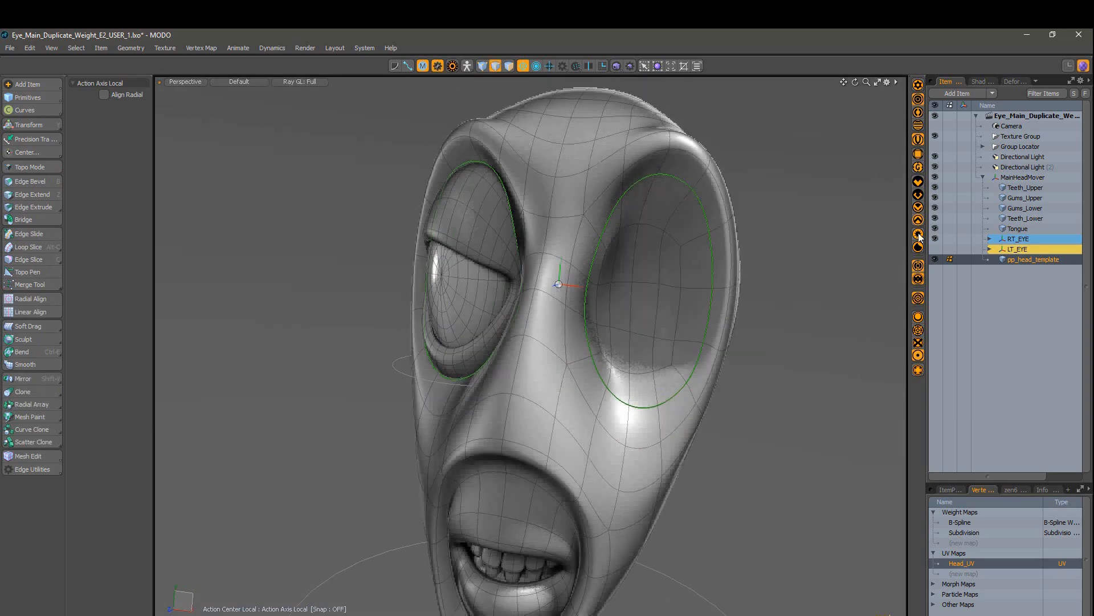
pyautogui.click(919, 237)
pyautogui.keyDown('alt'); pyautogui.moveTo(798, 362); pyautogui.dragTo(831, 371); pyautogui.keyUp('alt')
pyautogui.scroll(-2, 684, 342)
pyautogui.moveTo(535, 311)
pyautogui.keyDown('alt'); pyautogui.mouseDown()
pyautogui.moveTo(559, 308)
pyautogui.moveTo(539, 311)
pyautogui.mouseUp(); pyautogui.keyUp('alt')
pyautogui.scroll(1, 542, 311)
pyautogui.click(919, 236)
# Step: Return to Advanced shading without ray tracing, hide RT_EYE, and start a new vertex map
pyautogui.keyDown('alt'); pyautogui.moveTo(755, 385); pyautogui.dragTo(727, 383); pyautogui.keyUp('alt')
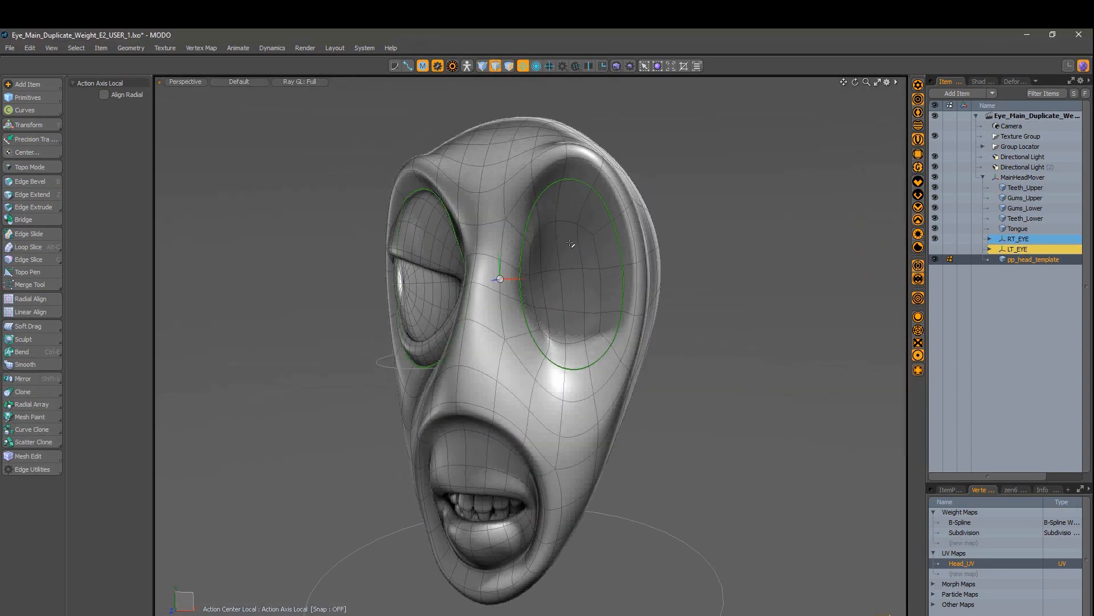
pyautogui.keyDown('alt'); pyautogui.moveTo(567, 258); pyautogui.dragTo(429, 243); pyautogui.keyUp('alt')
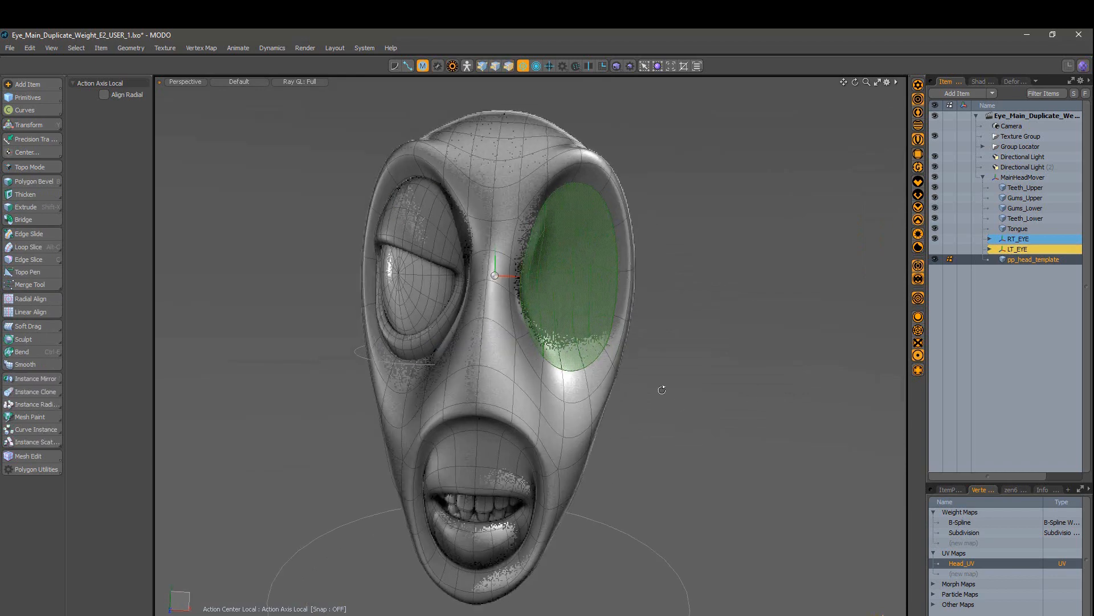
pyautogui.keyDown('alt'); pyautogui.moveTo(662, 390); pyautogui.dragTo(810, 399); pyautogui.keyUp('alt')
pyautogui.press('1')
pyautogui.click(920, 222)
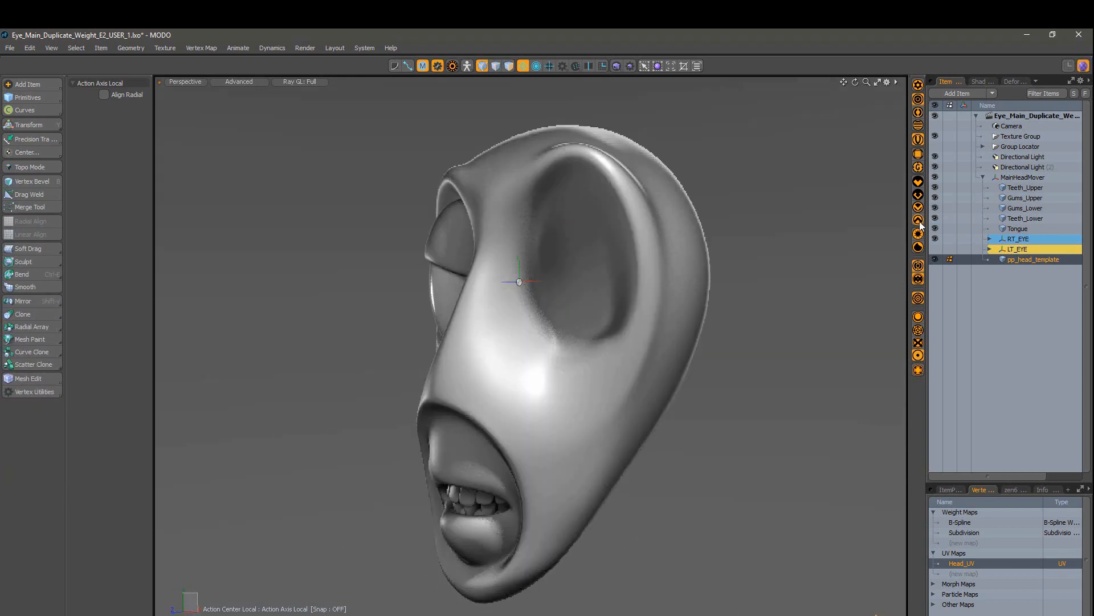
pyautogui.click(918, 208)
pyautogui.keyDown('alt'); pyautogui.moveTo(701, 291); pyautogui.dragTo(826, 291); pyautogui.keyUp('alt')
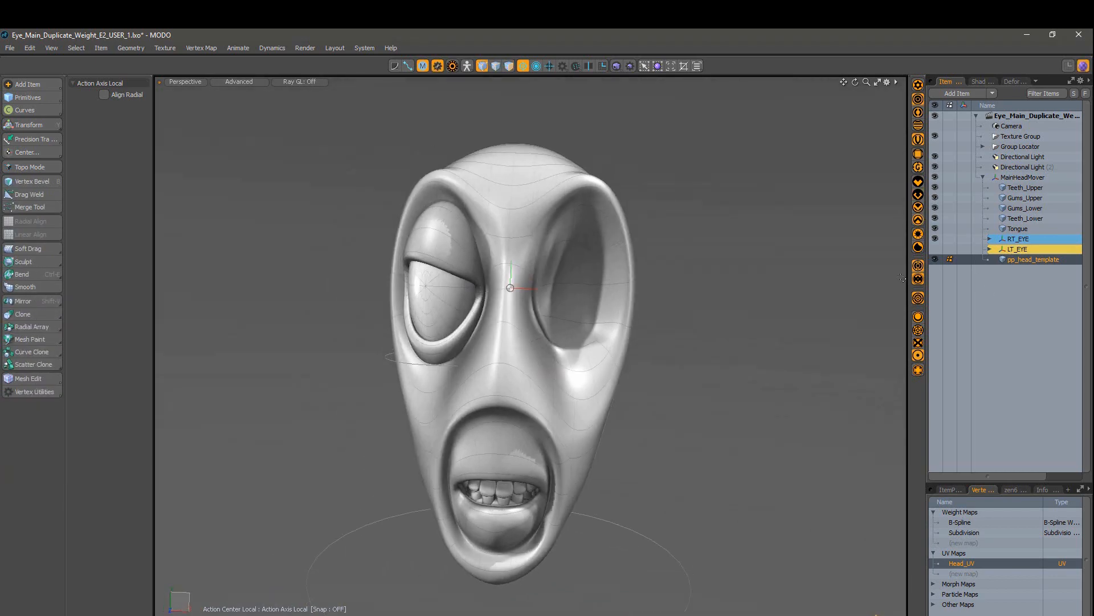
pyautogui.click(935, 239)
pyautogui.click(963, 543)
# Step: Create a weight map named Face with Init Value turned off
pyautogui.write('Face')
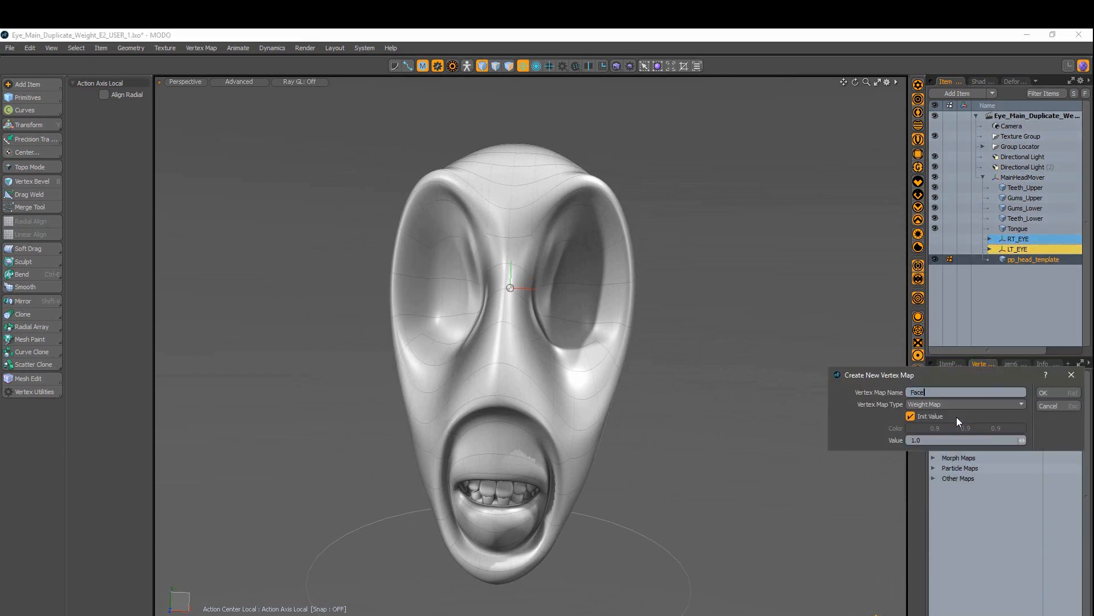
pyautogui.click(911, 416)
pyautogui.click(1048, 393)
pyautogui.keyDown('alt'); pyautogui.moveTo(693, 391); pyautogui.dragTo(610, 388); pyautogui.keyUp('alt')
pyautogui.scroll(2, 570, 291)
# Step: Select the polygons inside both eye sockets
pyautogui.press('3')
pyautogui.moveTo(573, 234); pyautogui.dragTo(592, 337)
pyautogui.keyDown('alt'); pyautogui.moveTo(570, 320); pyautogui.dragTo(625, 322); pyautogui.keyUp('alt')
pyautogui.keyDown('alt'); pyautogui.moveTo(422, 337); pyautogui.dragTo(479, 339); pyautogui.keyUp('alt')
pyautogui.keyDown('shift'); pyautogui.moveTo(399, 342); pyautogui.dragTo(449, 319); pyautogui.keyUp('shift')
pyautogui.scroll(-2, 547, 319)
pyautogui.keyDown('alt'); pyautogui.moveTo(701, 348); pyautogui.dragTo(636, 365); pyautogui.keyUp('alt')
# Step: Open the Deformers, Command Regions and Weighting panels and arrange them beside the model
pyautogui.press('5')
pyautogui.press('x')
pyautogui.click(664, 593)
pyautogui.click(689, 555)
pyautogui.click(678, 603)
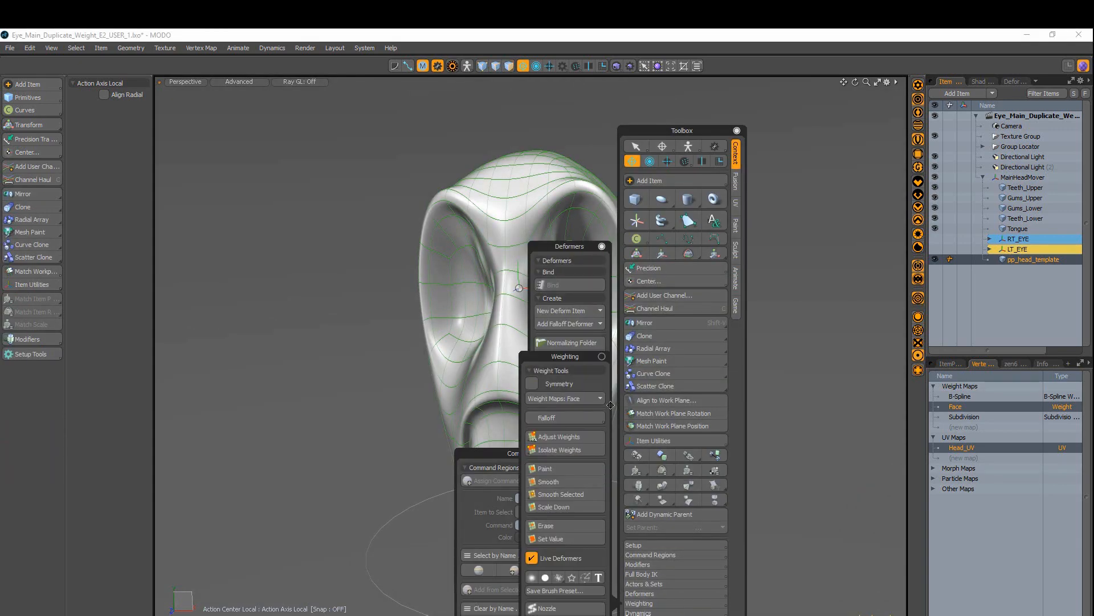
pyautogui.click(737, 131)
pyautogui.moveTo(555, 245); pyautogui.dragTo(184, 184)
pyautogui.moveTo(493, 452); pyautogui.dragTo(811, 118)
pyautogui.click(753, 102)
pyautogui.moveTo(545, 357); pyautogui.dragTo(268, 184)
# Step: Switch to polygon mode and set the viewport visibility options to display weights
pyautogui.moveTo(701, 399)
pyautogui.keyDown('alt'); pyautogui.mouseDown()
pyautogui.moveTo(752, 400)
pyautogui.moveTo(698, 402)
pyautogui.mouseUp(); pyautogui.keyUp('alt')
pyautogui.press('3')
pyautogui.keyDown('alt'); pyautogui.moveTo(766, 349); pyautogui.dragTo(740, 350); pyautogui.keyUp('alt')
pyautogui.press('o')
pyautogui.click(814, 233)
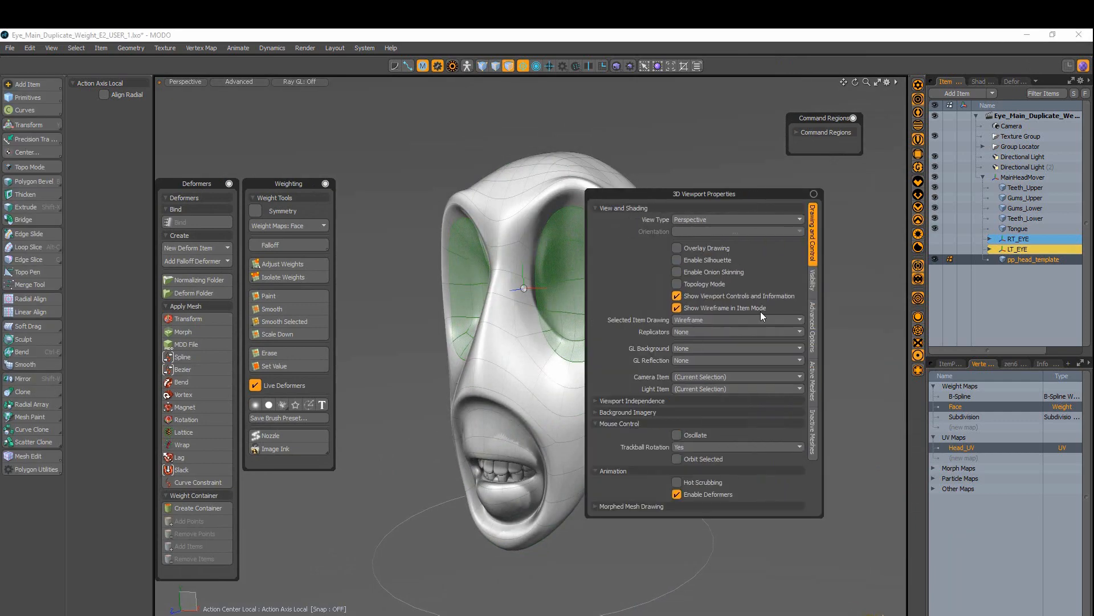
pyautogui.click(814, 431)
pyautogui.click(813, 381)
pyautogui.click(814, 327)
pyautogui.click(813, 283)
pyautogui.keyDown('alt'); pyautogui.moveTo(423, 209); pyautogui.dragTo(437, 209); pyautogui.keyUp('alt')
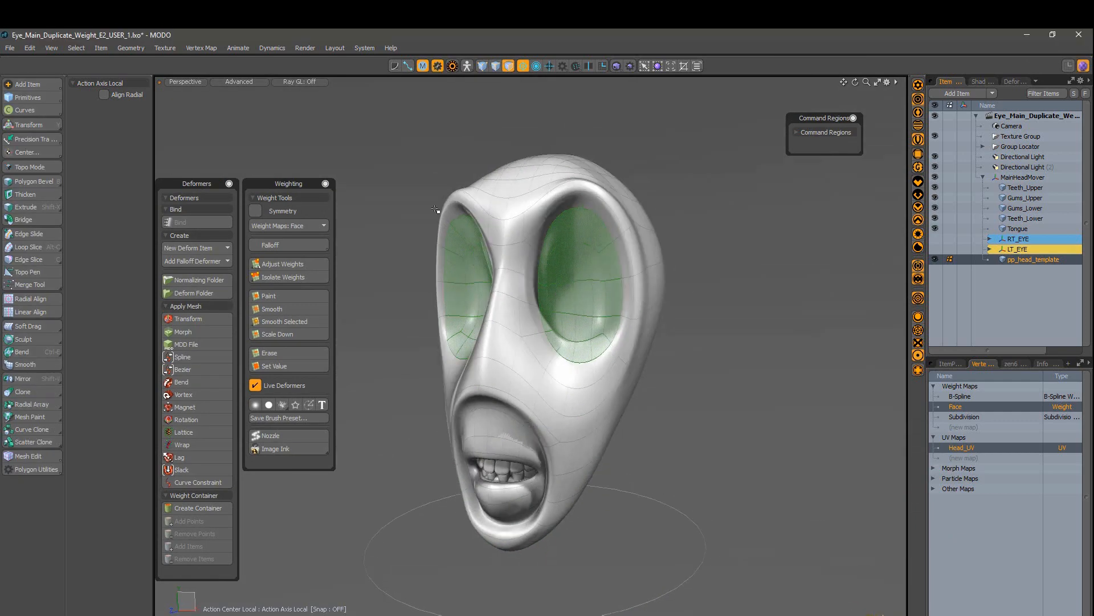
# Step: Paint the eye polygons at 100% weight with Default shading showing the weights
pyautogui.click(282, 264)
pyautogui.moveTo(145, 95); pyautogui.dragTo(166, 95)
pyautogui.keyDown('alt'); pyautogui.moveTo(706, 296); pyautogui.dragTo(738, 297); pyautogui.keyUp('alt')
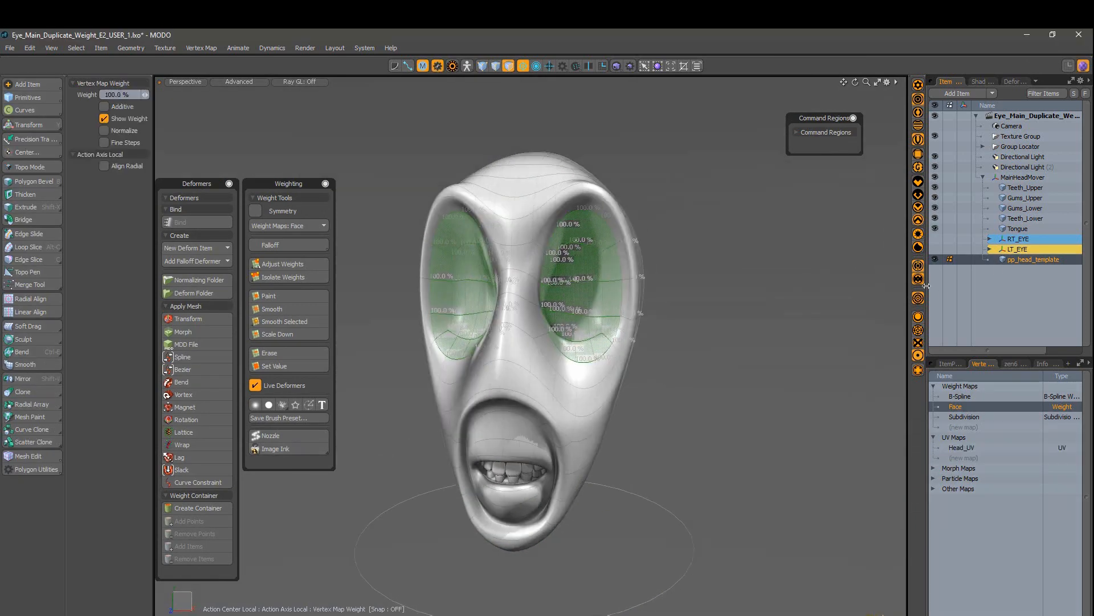
pyautogui.click(921, 247)
pyautogui.moveTo(621, 367)
pyautogui.keyDown('alt'); pyautogui.mouseDown()
pyautogui.moveTo(688, 373)
pyautogui.moveTo(655, 371)
pyautogui.mouseUp(); pyautogui.keyUp('alt')
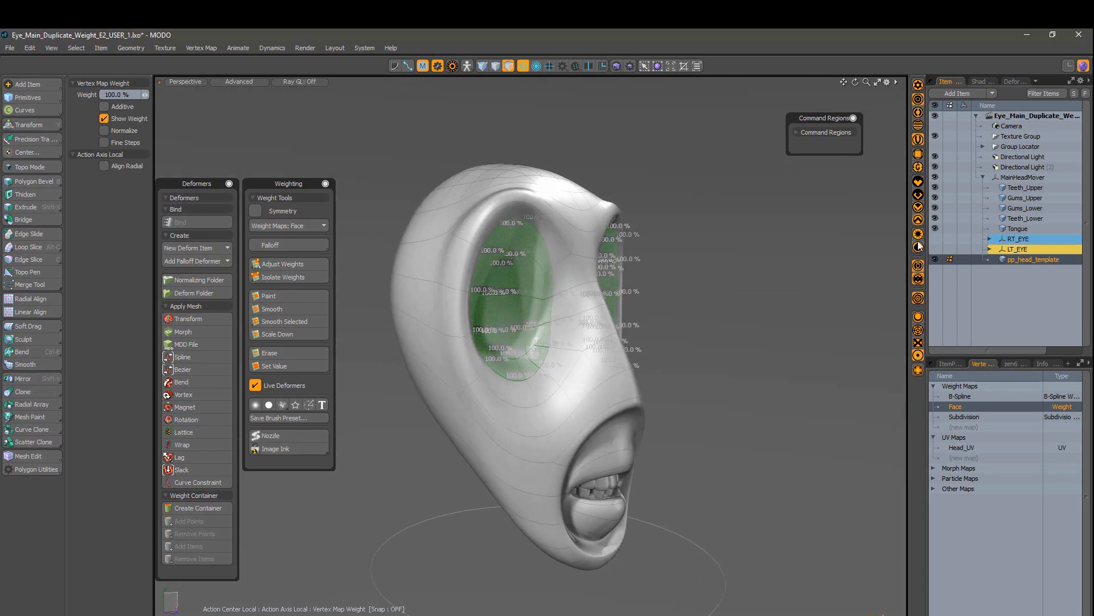
pyautogui.click(920, 246)
pyautogui.scroll(3, 581, 349)
pyautogui.moveTo(484, 365)
pyautogui.keyDown('alt'); pyautogui.mouseDown()
pyautogui.moveTo(533, 389)
pyautogui.moveTo(405, 367)
pyautogui.moveTo(336, 342)
pyautogui.mouseUp(); pyautogui.keyUp('alt')
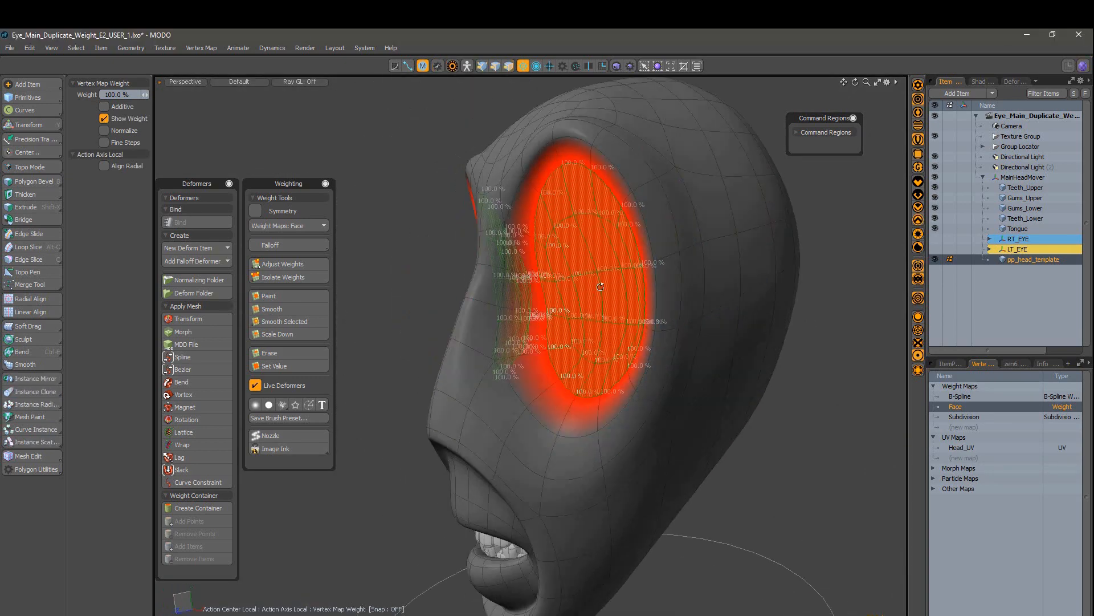
pyautogui.press('q')
pyautogui.keyDown('alt'); pyautogui.moveTo(539, 320); pyautogui.dragTo(592, 307); pyautogui.keyUp('alt')
# Step: Smooth the weights, then give the eye polygons full weight
pyautogui.hotkey('ctrl', 'z')
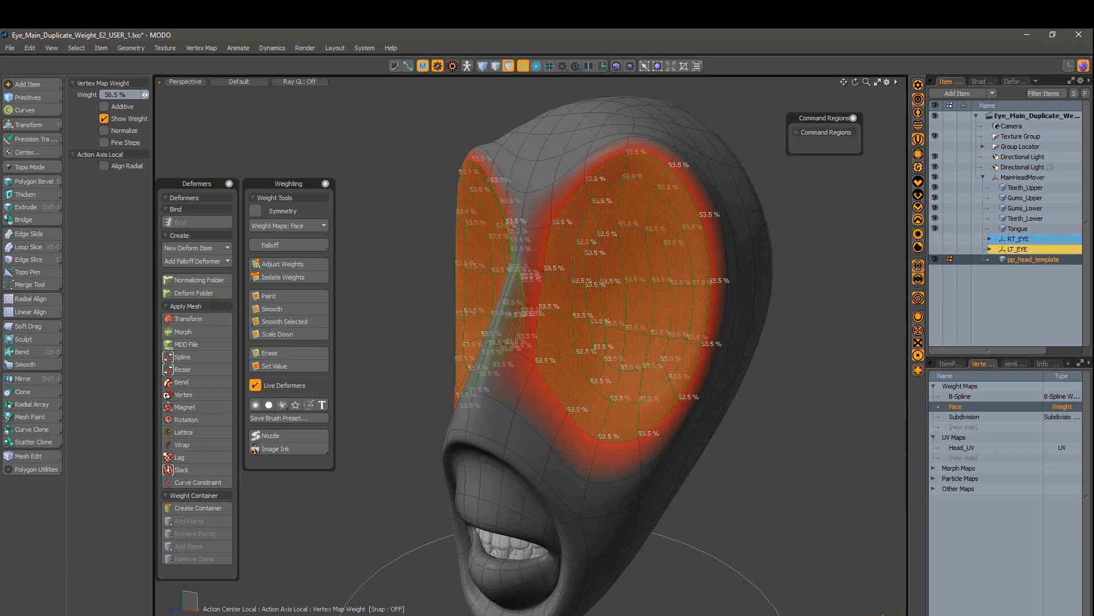
pyautogui.click(282, 318)
pyautogui.click(282, 318)
pyautogui.hotkey('shift', 'w')
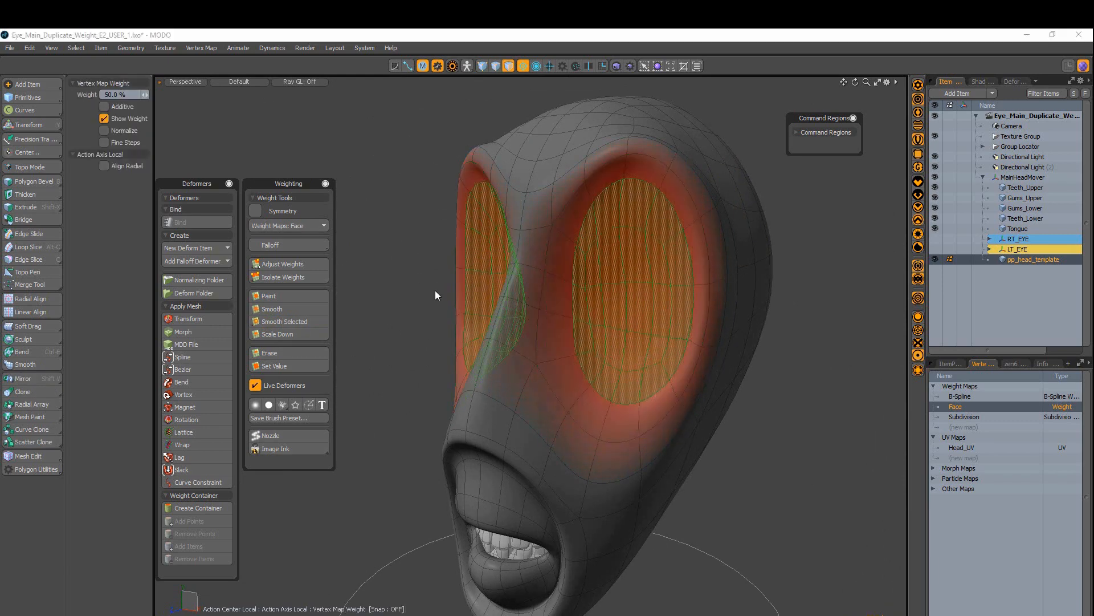
pyautogui.click(145, 96)
pyautogui.press('q')
pyautogui.press('5')
pyautogui.scroll(-5, 490, 399)
pyautogui.keyDown('alt'); pyautogui.moveTo(490, 399); pyautogui.dragTo(435, 417); pyautogui.keyUp('alt')
pyautogui.scroll(5, 551, 410)
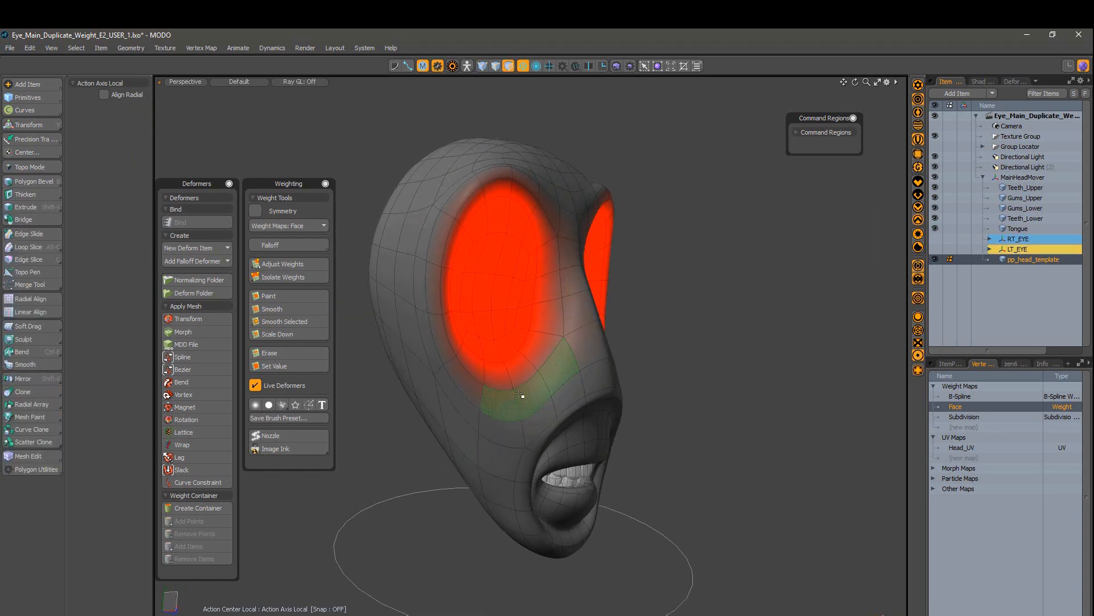
# Step: Grow the eye selection, set it to 64% weight, and smooth into a softer falloff
pyautogui.press('l')
pyautogui.keyDown('alt'); pyautogui.moveTo(520, 394); pyautogui.dragTo(542, 362); pyautogui.keyUp('alt')
pyautogui.hotkey('shift', 'w')
pyautogui.moveTo(541, 361); pyautogui.dragTo(599, 362)
pyautogui.keyDown('alt'); pyautogui.moveTo(564, 286); pyautogui.dragTo(557, 281); pyautogui.keyUp('alt')
pyautogui.hotkey('shift', 's')
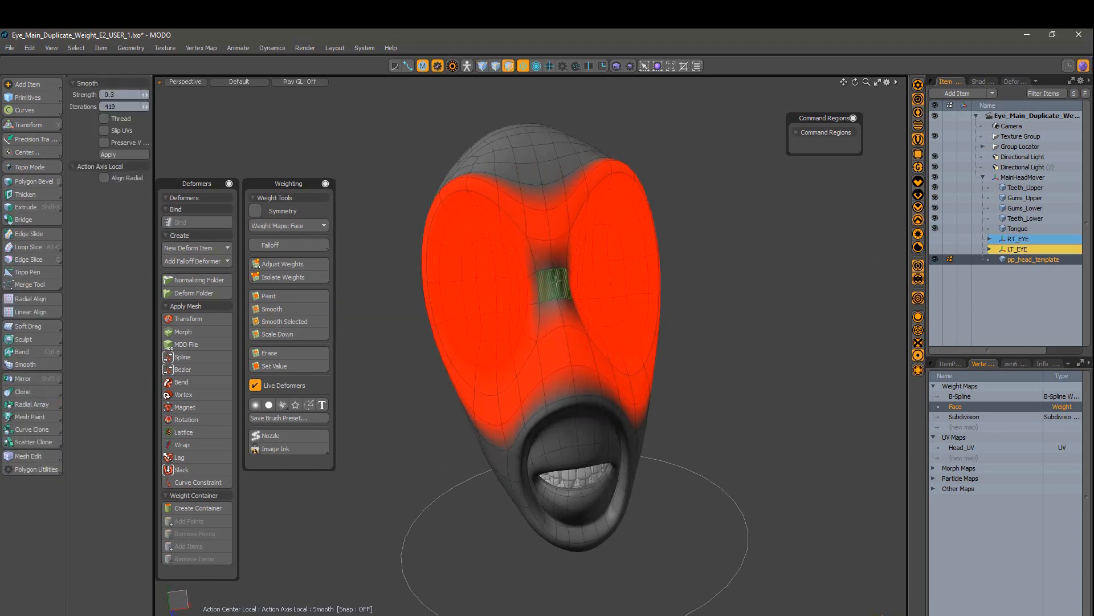
pyautogui.press('q')
pyautogui.press('Escape')
pyautogui.keyDown('alt'); pyautogui.moveTo(592, 319); pyautogui.dragTo(574, 327); pyautogui.keyUp('alt')
pyautogui.hotkey('shift', 's')
# Step: Select the polygons around both eyes and expand the selection by one ring
pyautogui.keyDown('alt'); pyautogui.moveTo(493, 386); pyautogui.dragTo(467, 371); pyautogui.keyUp('alt')
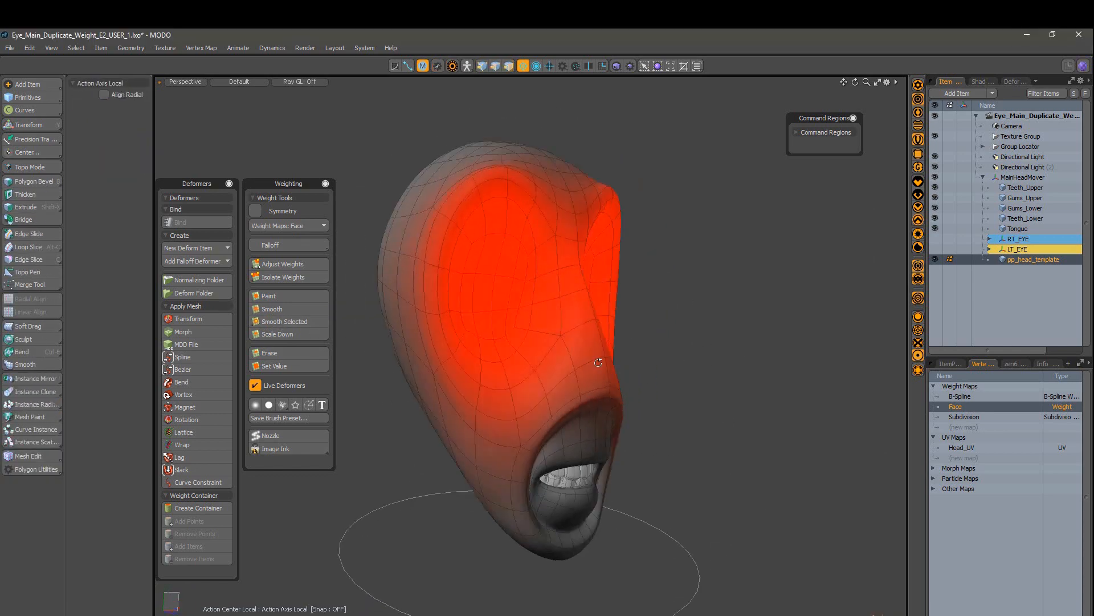
pyautogui.click(587, 69)
pyautogui.keyDown('alt'); pyautogui.moveTo(644, 342); pyautogui.dragTo(596, 342); pyautogui.keyUp('alt')
pyautogui.click(590, 66)
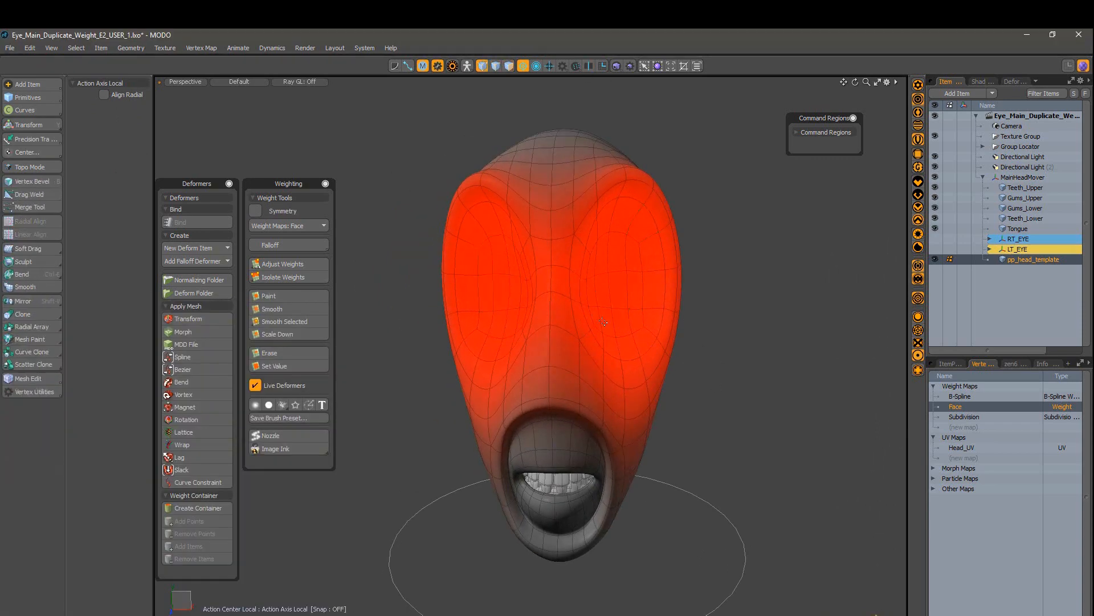
pyautogui.moveTo(634, 291); pyautogui.dragTo(592, 269)
pyautogui.keyDown('shift'); pyautogui.moveTo(523, 284); pyautogui.dragTo(493, 325); pyautogui.keyUp('shift')
pyautogui.keyDown('alt'); pyautogui.moveTo(561, 308); pyautogui.dragTo(680, 350); pyautogui.keyUp('alt')
pyautogui.hotkey('shift', 'Up')
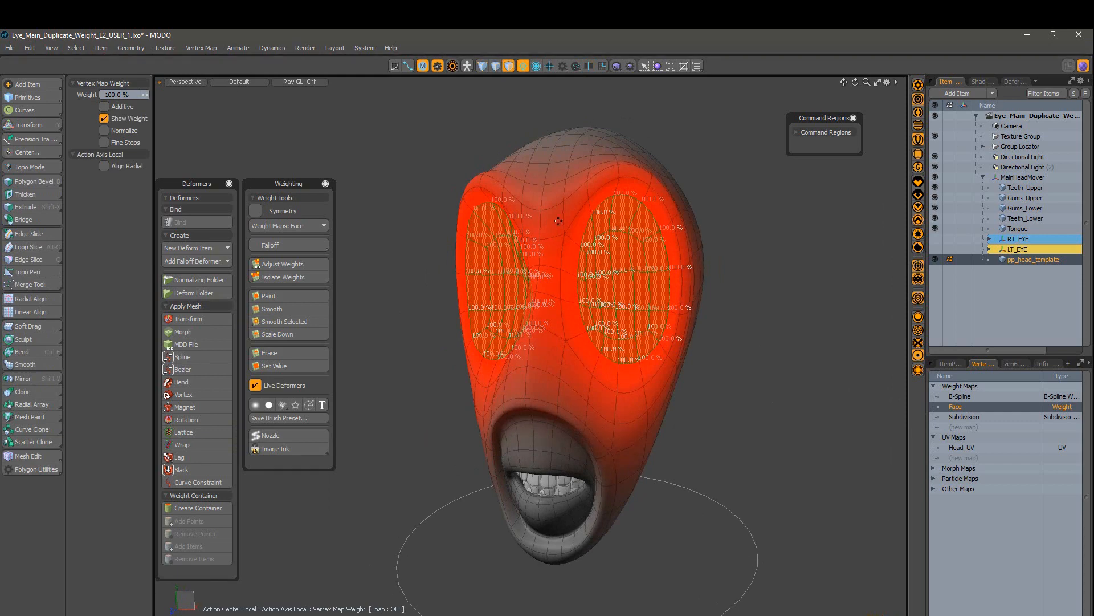
# Step: Invert the selection to the rest of the head and smooth its weights outward
pyautogui.click(76, 48)
pyautogui.click(140, 199)
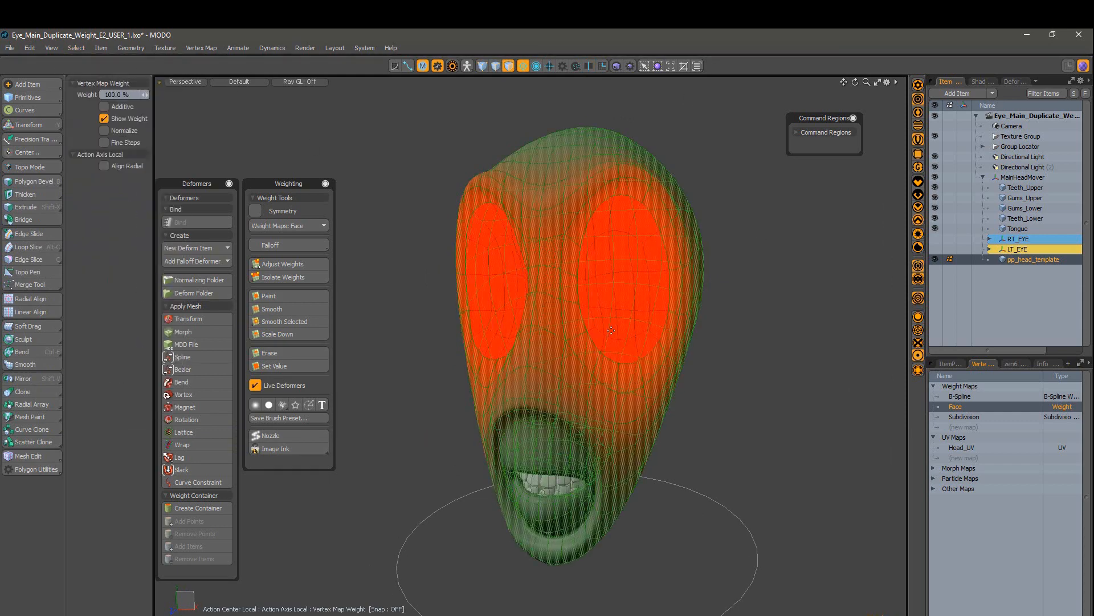
pyautogui.keyDown('alt'); pyautogui.moveTo(718, 296); pyautogui.dragTo(784, 308); pyautogui.keyUp('alt')
pyautogui.click(916, 318)
pyautogui.click(299, 323)
pyautogui.click(917, 317)
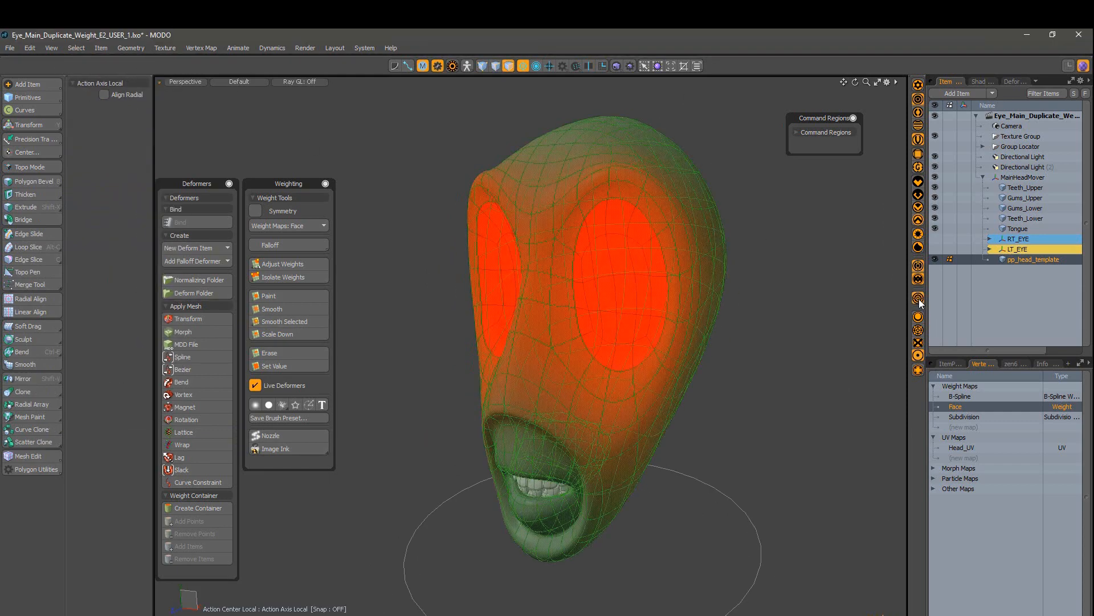
pyautogui.press('[')
pyautogui.press('space')
pyautogui.click(786, 377)
pyautogui.keyDown('alt'); pyautogui.moveTo(786, 377); pyautogui.dragTo(581, 388); pyautogui.keyUp('alt')
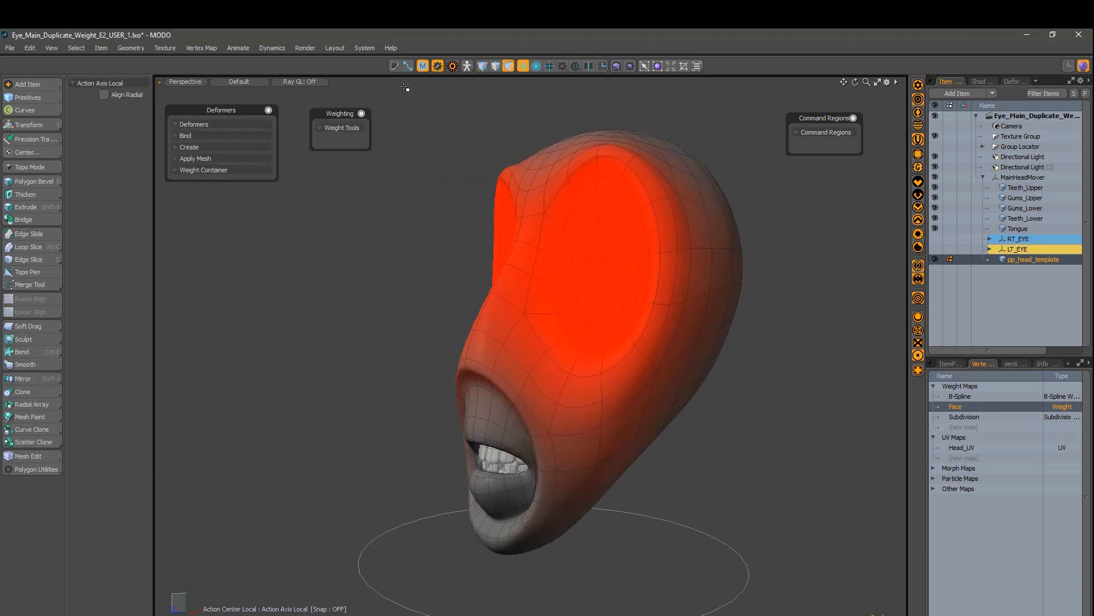
# Step: Arrange the schematic panel and add a Transform deformer on the Face weight map
pyautogui.click(408, 67)
pyautogui.moveTo(706, 458); pyautogui.dragTo(706, 372)
pyautogui.scroll(-5, 684, 239)
pyautogui.scroll(5, 493, 555)
pyautogui.click(627, 485)
pyautogui.keyDown('alt'); pyautogui.moveTo(672, 256); pyautogui.dragTo(536, 262); pyautogui.keyUp('alt')
pyautogui.click(951, 238)
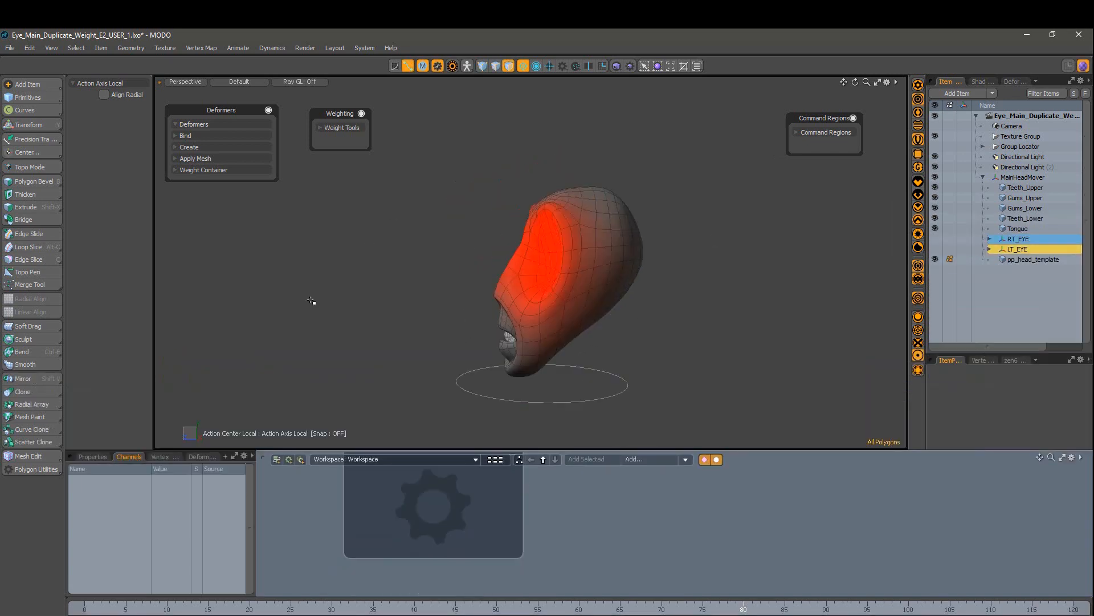
pyautogui.click(176, 147)
pyautogui.click(193, 158)
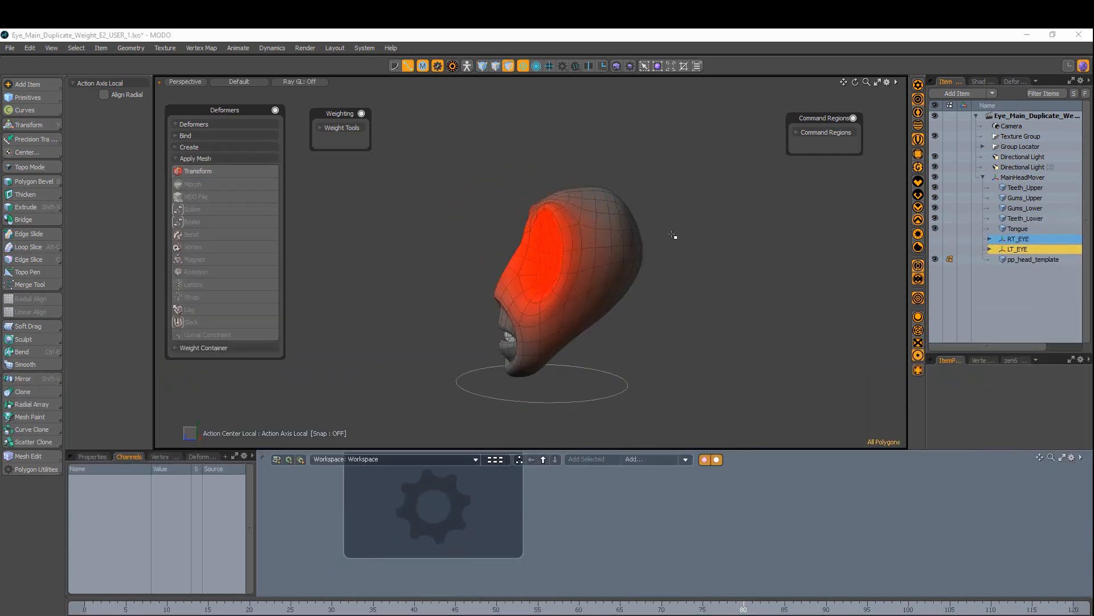
pyautogui.click(211, 171)
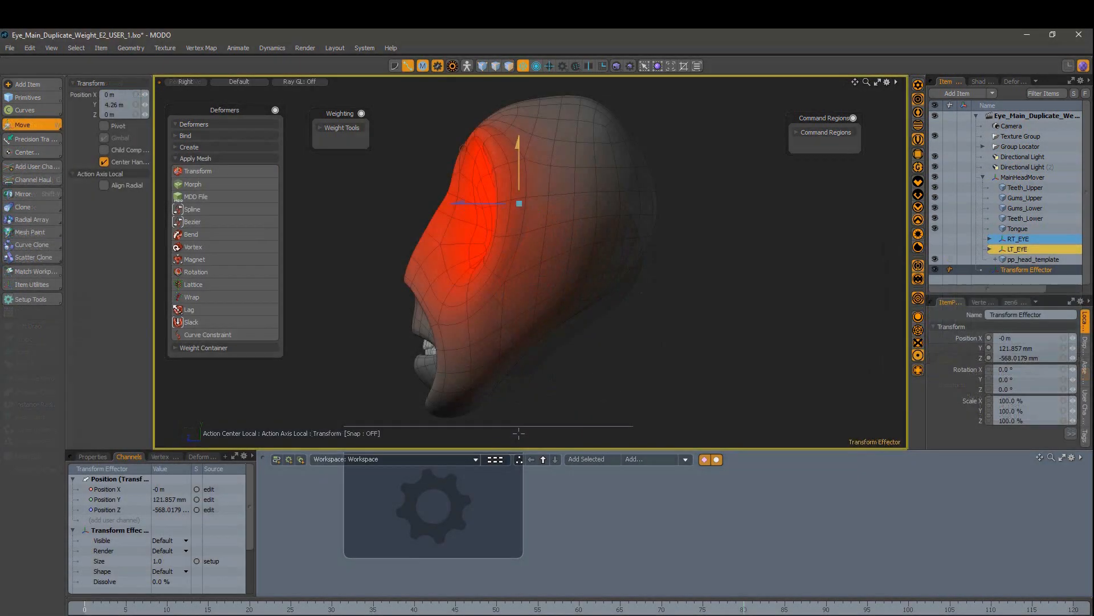
# Step: Move the effector down in front view to test the face deformation
pyautogui.hotkey('ctrl', 'space')
pyautogui.click(550, 262)
pyautogui.press('w')
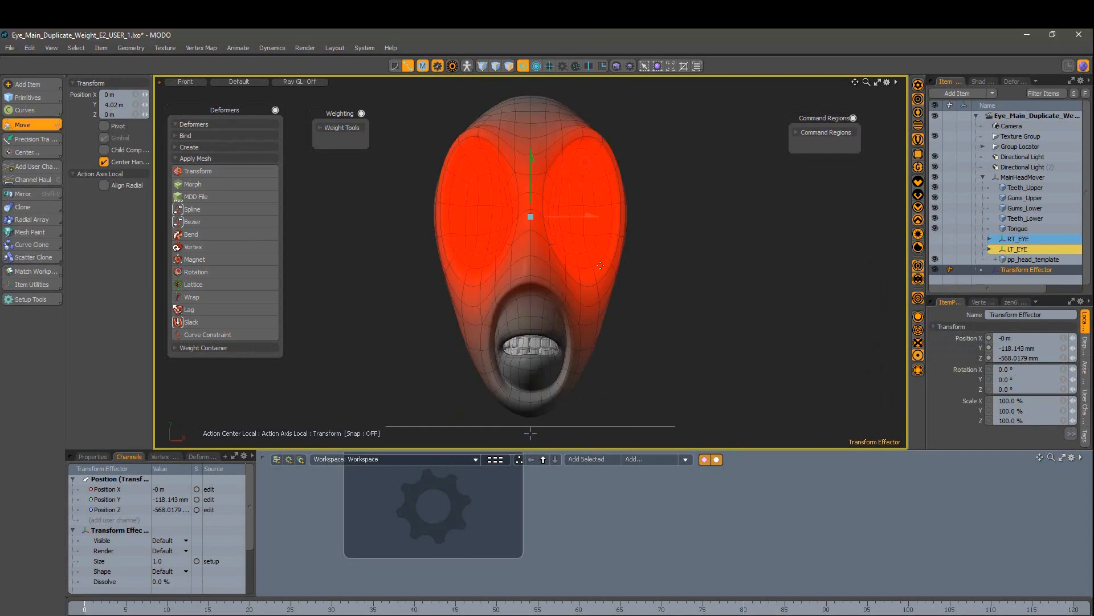
pyautogui.moveTo(532, 149); pyautogui.dragTo(532, 154)
pyautogui.press('q')
pyautogui.hotkey('ctrl', 'space')
pyautogui.click(467, 66)
pyautogui.moveTo(570, 365)
pyautogui.keyDown('alt'); pyautogui.mouseDown()
pyautogui.moveTo(490, 365)
pyautogui.moveTo(573, 360)
pyautogui.mouseUp(); pyautogui.keyUp('alt')
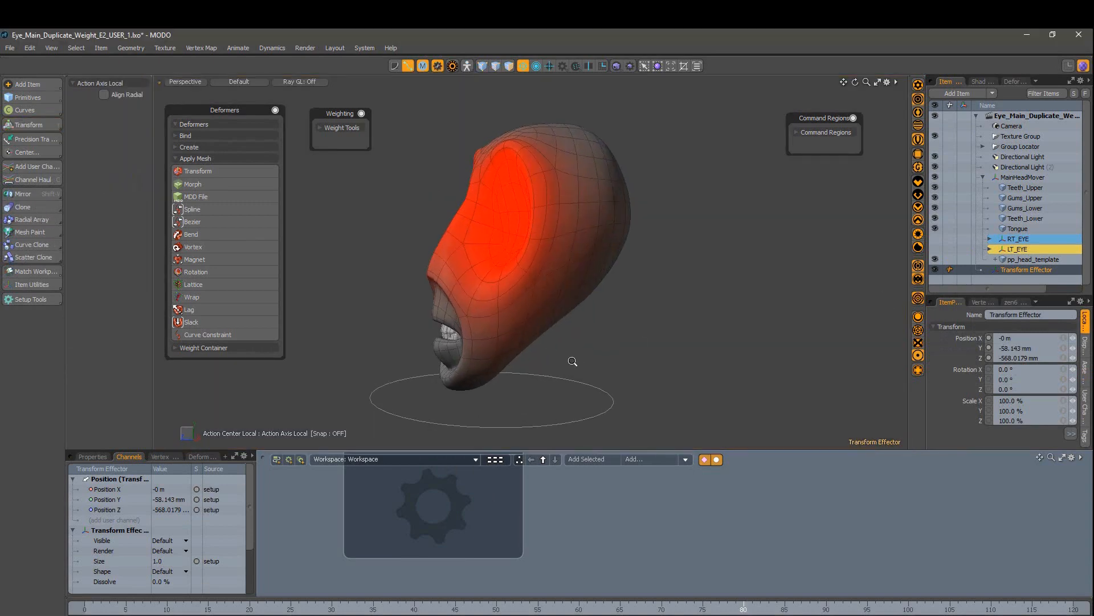
# Step: Select the Transform : Face deformer in the item list and check its vertex maps
pyautogui.moveTo(1020, 455); pyautogui.dragTo(1013, 515)
pyautogui.click(995, 259)
pyautogui.click(1031, 270)
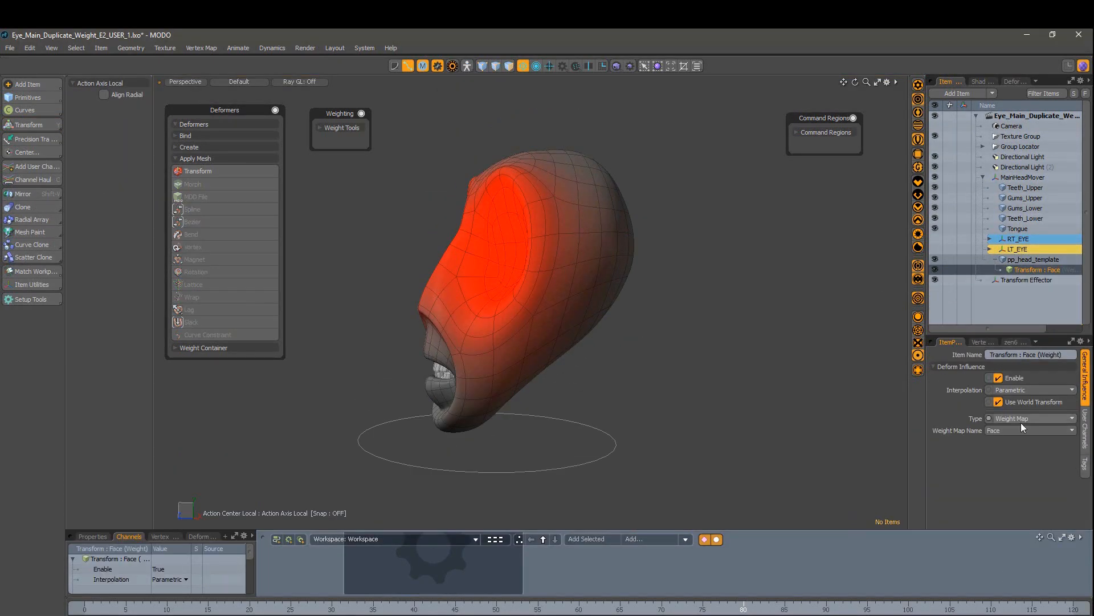
pyautogui.click(982, 342)
pyautogui.click(950, 342)
pyautogui.keyDown('alt'); pyautogui.moveTo(425, 279); pyautogui.dragTo(462, 288); pyautogui.keyUp('alt')
pyautogui.keyDown('ctrl'); pyautogui.keyDown('alt'); pyautogui.moveTo(433, 289); pyautogui.dragTo(467, 289); pyautogui.keyUp('alt'); pyautogui.keyUp('ctrl')
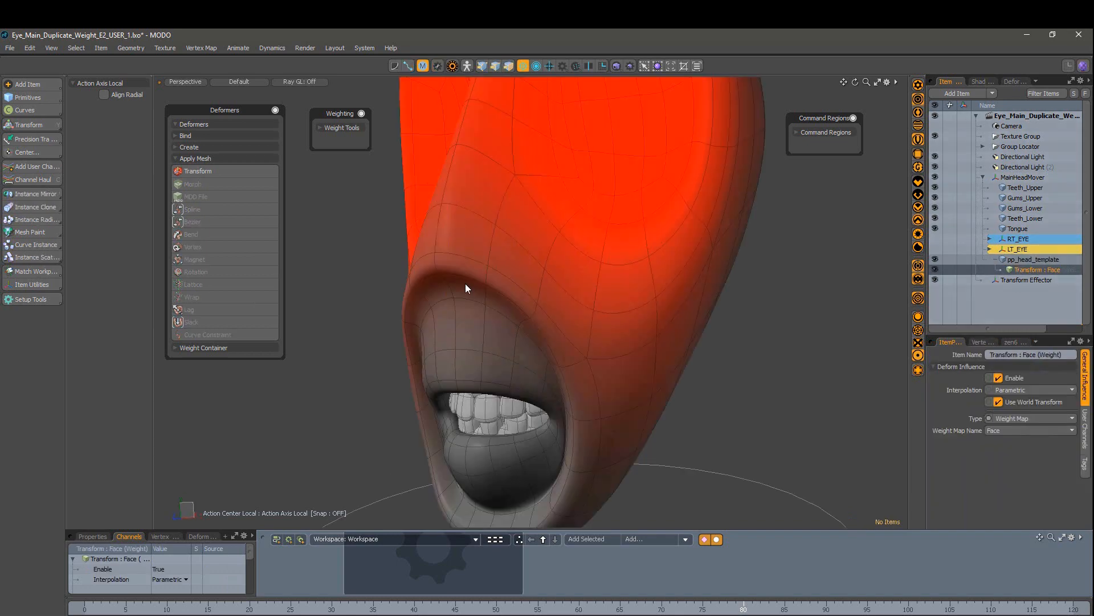
pyautogui.keyDown('alt'); pyautogui.moveTo(687, 321); pyautogui.dragTo(646, 322); pyautogui.keyUp('alt')
# Step: Move and scale the Transform Effector to test the face, then reset it
pyautogui.click(1026, 280)
pyautogui.press('w')
pyautogui.moveTo(586, 194)
pyautogui.mouseDown()
pyautogui.moveTo(584, 163)
pyautogui.moveTo(586, 194)
pyautogui.mouseUp()
pyautogui.keyDown('alt'); pyautogui.moveTo(595, 249); pyautogui.dragTo(644, 238); pyautogui.keyUp('alt')
pyautogui.press('r')
pyautogui.moveTo(547, 239); pyautogui.dragTo(557, 240)
pyautogui.keyDown('alt'); pyautogui.moveTo(621, 273); pyautogui.dragTo(559, 298); pyautogui.keyUp('alt')
pyautogui.click(955, 291)
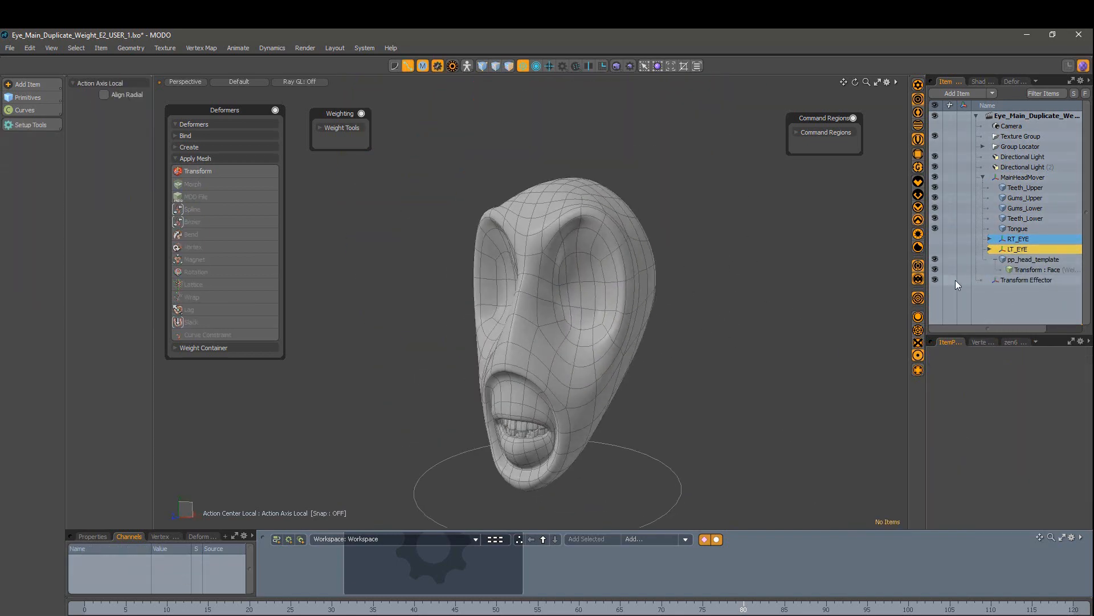
# Step: Rename the Transform Effector to Face_Mover
pyautogui.doubleClick(1018, 280)
pyautogui.write('Face_Mover')
pyautogui.click(1020, 271)
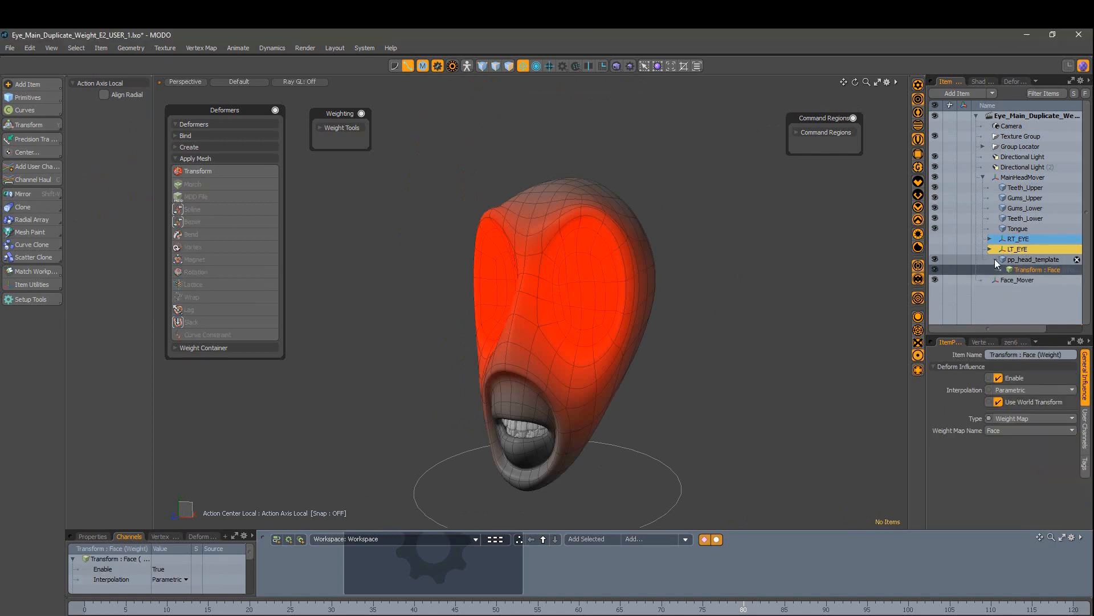
pyautogui.click(996, 260)
# Step: Place the Transform : Face and Face_Mover nodes together in an enlarged schematic
pyautogui.keyDown('alt'); pyautogui.moveTo(605, 330); pyautogui.dragTo(632, 338); pyautogui.keyUp('alt')
pyautogui.scroll(-2, 632, 489)
pyautogui.moveTo(632, 529); pyautogui.dragTo(808, 507)
pyautogui.click(587, 362)
pyautogui.click(621, 539)
pyautogui.doubleClick(751, 515)
pyautogui.moveTo(656, 502); pyautogui.dragTo(655, 480)
pyautogui.keyDown('alt'); pyautogui.moveTo(570, 516); pyautogui.dragTo(486, 515); pyautogui.keyUp('alt')
pyautogui.click(384, 550)
pyautogui.click(639, 504)
pyautogui.scroll(-2, 1026, 220)
pyautogui.click(1026, 226)
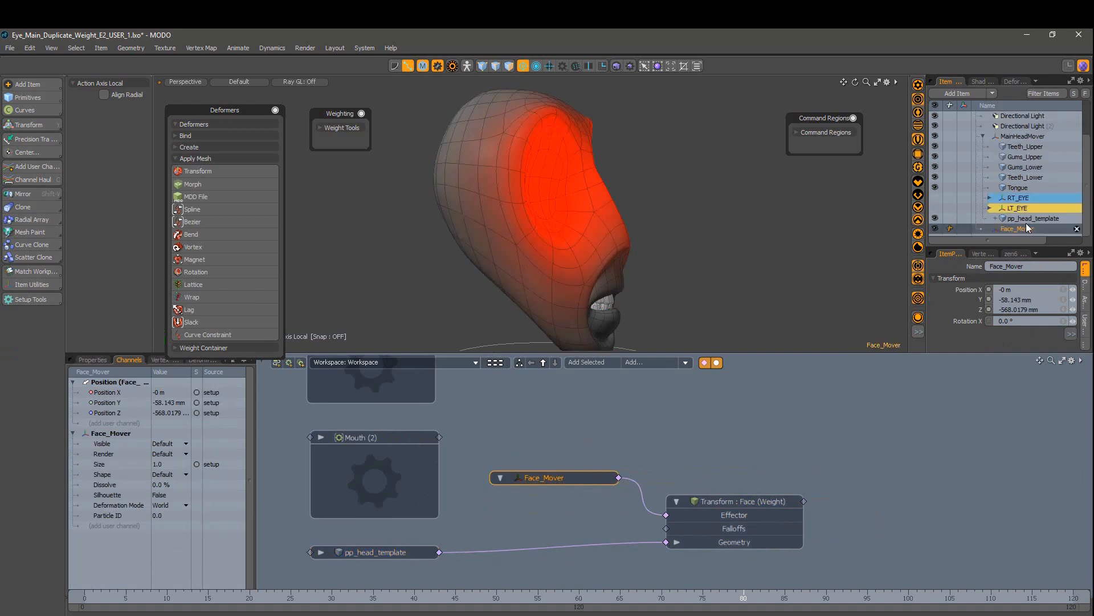
pyautogui.click(720, 518)
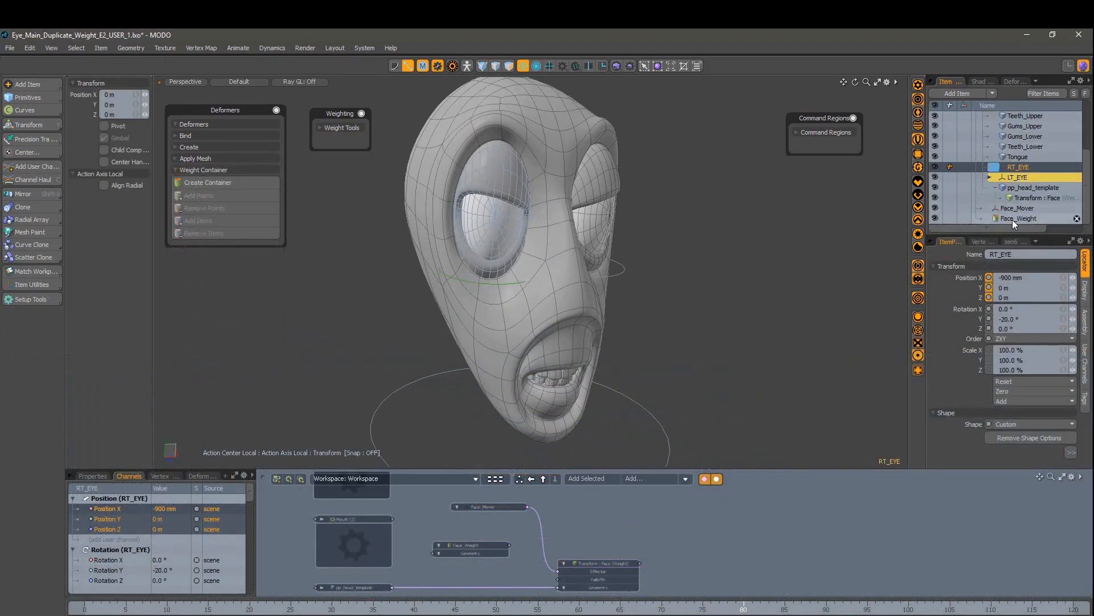
# Step: Add the selected eye vertices to the Face_Weight container
pyautogui.click(973, 209)
pyautogui.click(478, 546)
pyautogui.click(1015, 82)
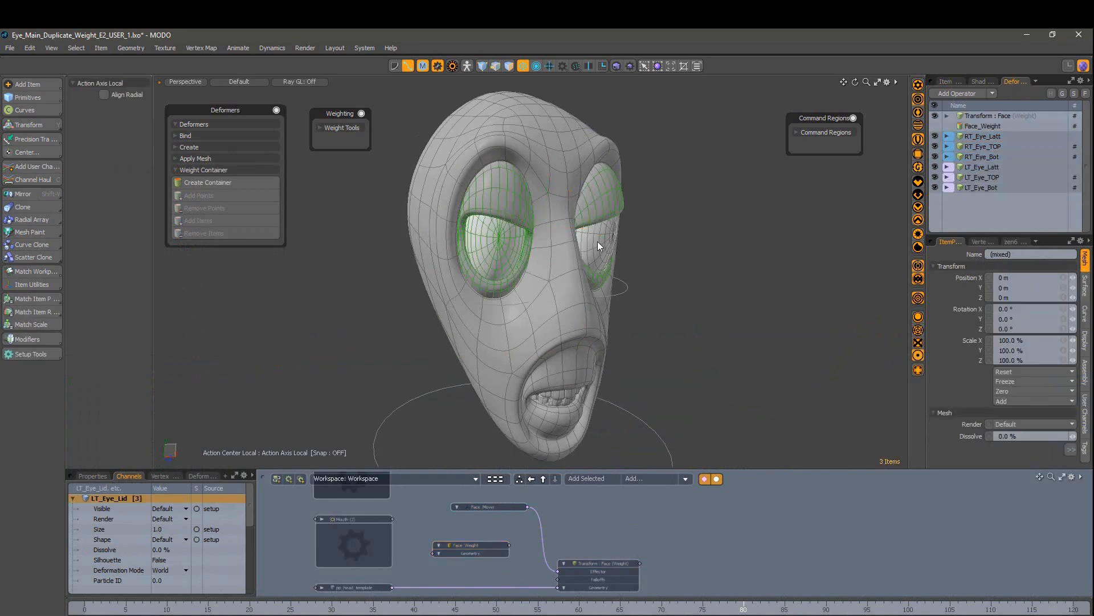
pyautogui.keyDown('alt'); pyautogui.moveTo(598, 245); pyautogui.dragTo(488, 314); pyautogui.keyUp('alt')
pyautogui.click(471, 545)
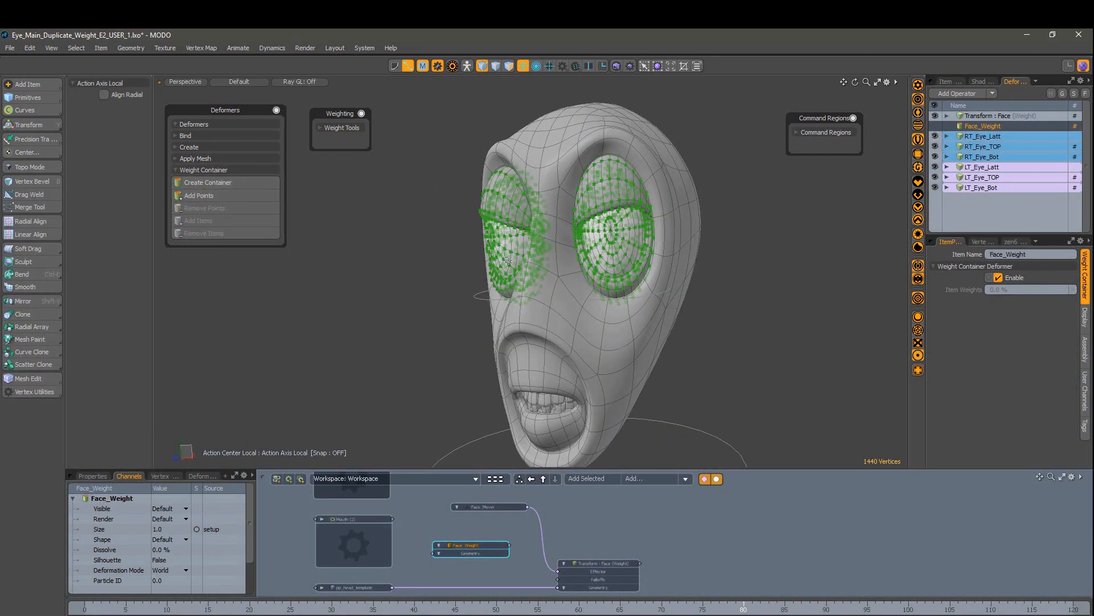
pyautogui.click(217, 195)
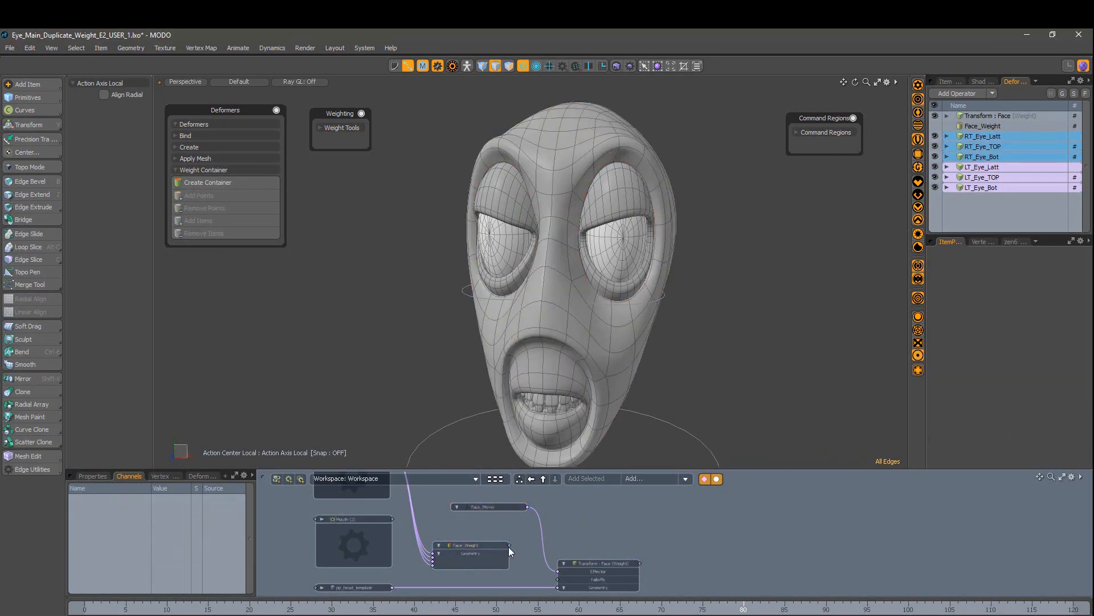
pyautogui.click(563, 564)
# Step: Move Face_Mover to confirm the eyes follow, undo the test, and try rotation
pyautogui.click(489, 506)
pyautogui.moveTo(570, 273)
pyautogui.keyDown('alt'); pyautogui.mouseDown()
pyautogui.moveTo(616, 268)
pyautogui.moveTo(536, 268)
pyautogui.moveTo(582, 267)
pyautogui.mouseUp(); pyautogui.keyUp('alt')
pyautogui.press('w')
pyautogui.click(1003, 212)
pyautogui.click(950, 82)
pyautogui.click(994, 209)
pyautogui.moveTo(564, 230); pyautogui.dragTo(569, 232)
pyautogui.keyDown('alt'); pyautogui.moveTo(638, 257); pyautogui.dragTo(596, 243); pyautogui.keyUp('alt')
pyautogui.hotkey('ctrl', 'z')
pyautogui.press('e')
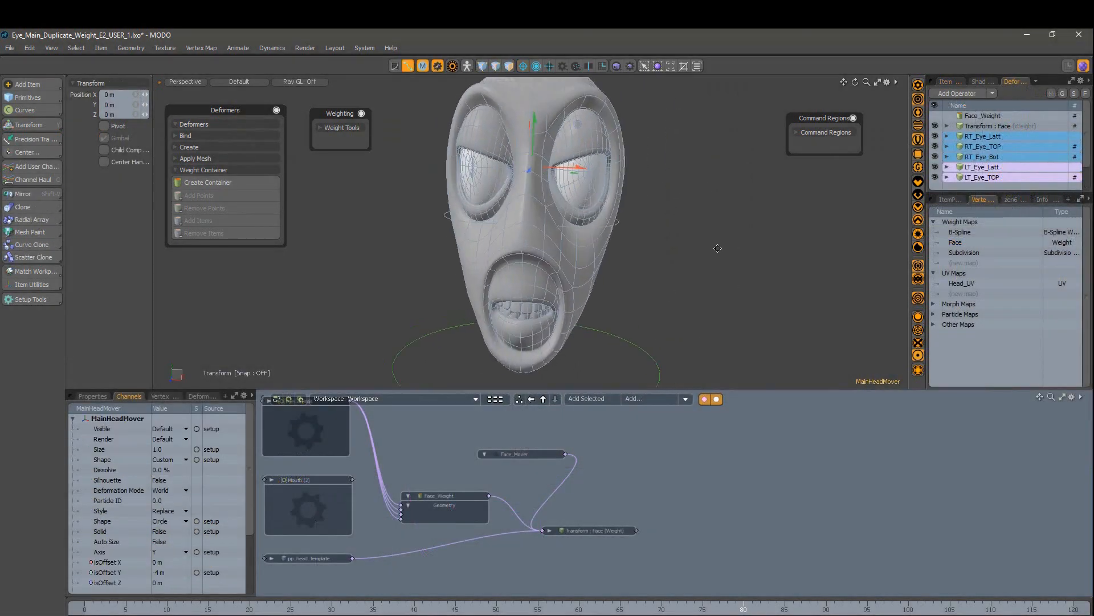
pyautogui.click(804, 133)
# Step: Select two polygons on the nose of pp_head_template in polygon mode
pyautogui.click(604, 285)
pyautogui.press('3')
pyautogui.keyDown('alt'); pyautogui.moveTo(524, 273); pyautogui.dragTo(520, 296); pyautogui.keyUp('alt')
pyautogui.keyDown('alt'); pyautogui.moveTo(536, 232); pyautogui.dragTo(561, 235); pyautogui.keyUp('alt')
pyautogui.click(523, 289)
pyautogui.keyDown('shift'); pyautogui.click(500, 290); pyautogui.keyUp('shift')
pyautogui.keyDown('alt'); pyautogui.moveTo(562, 301); pyautogui.dragTo(536, 305); pyautogui.keyUp('alt')
# Step: Assign the nose polygons a Face_MOVER command region that selects Face_Mover with tool.set TransformItem on
pyautogui.click(835, 146)
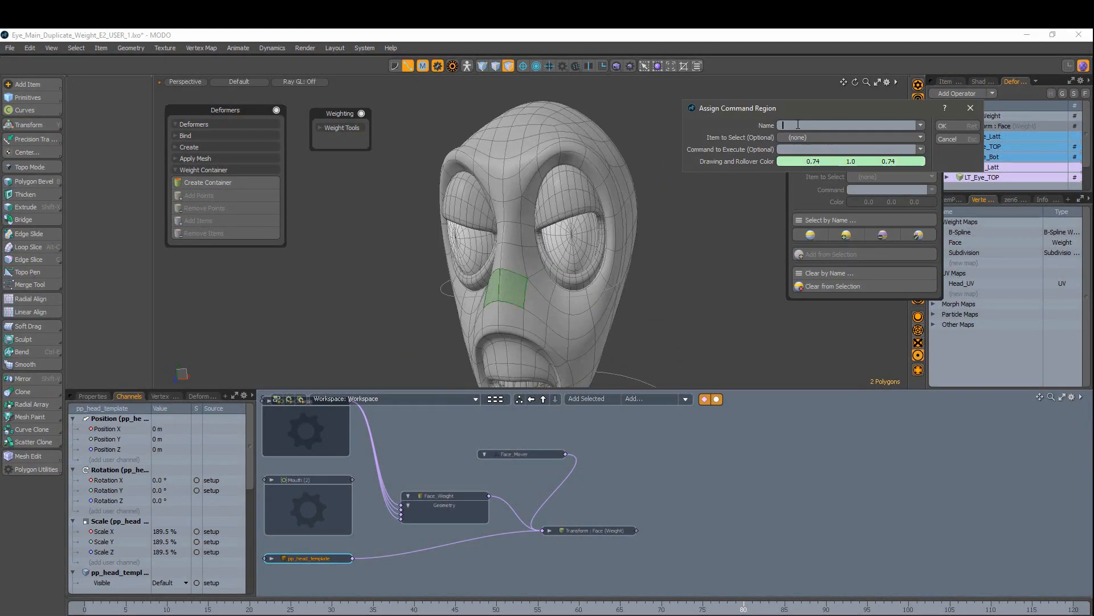
pyautogui.click(818, 139)
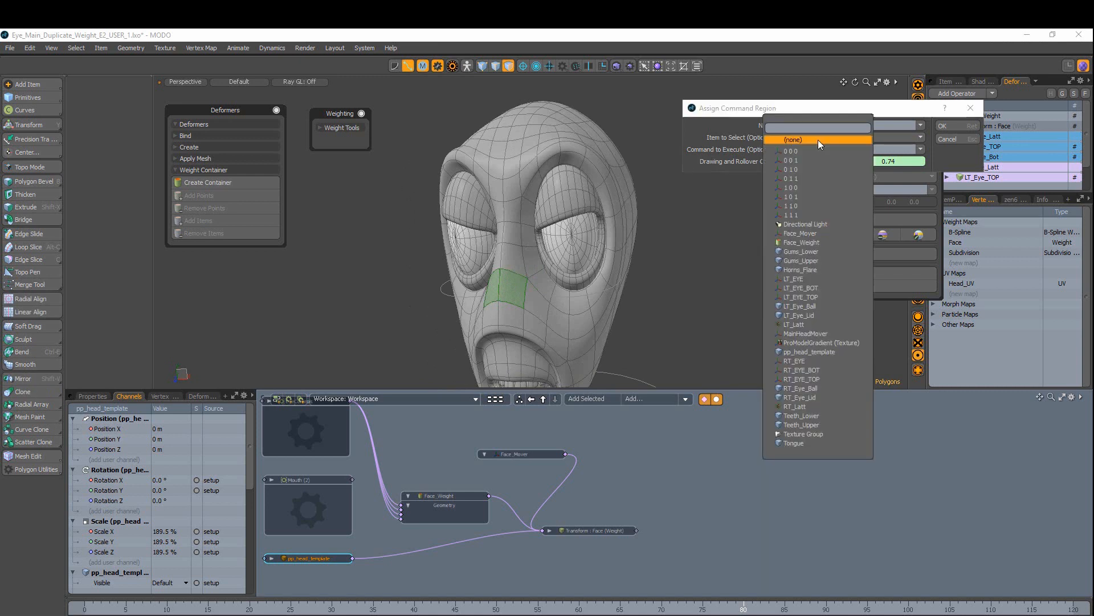
pyautogui.click(792, 233)
pyautogui.click(906, 149)
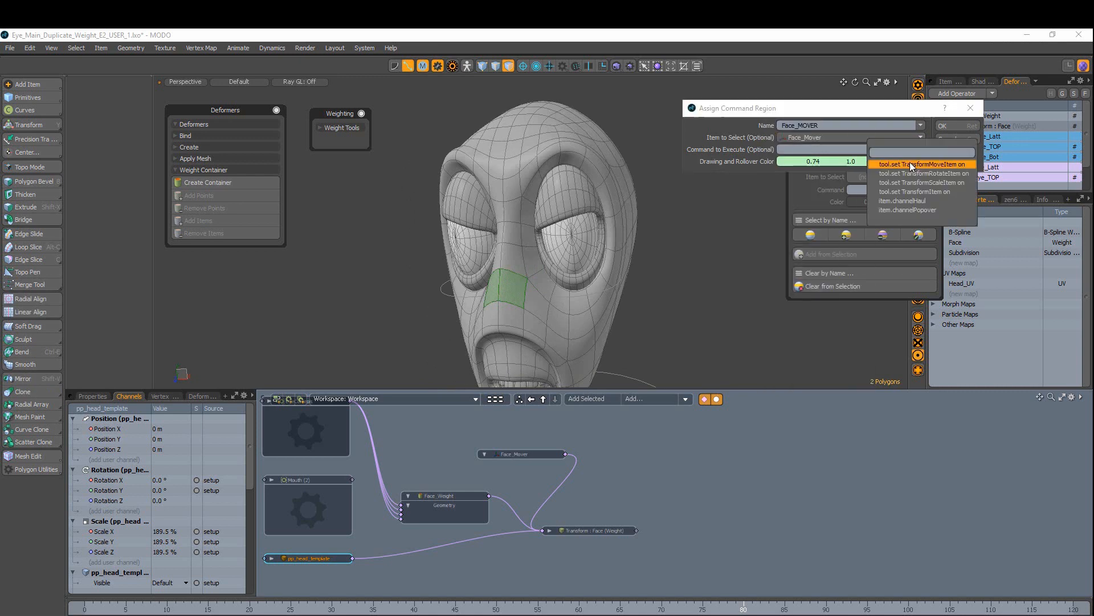
pyautogui.click(897, 193)
pyautogui.press('Return')
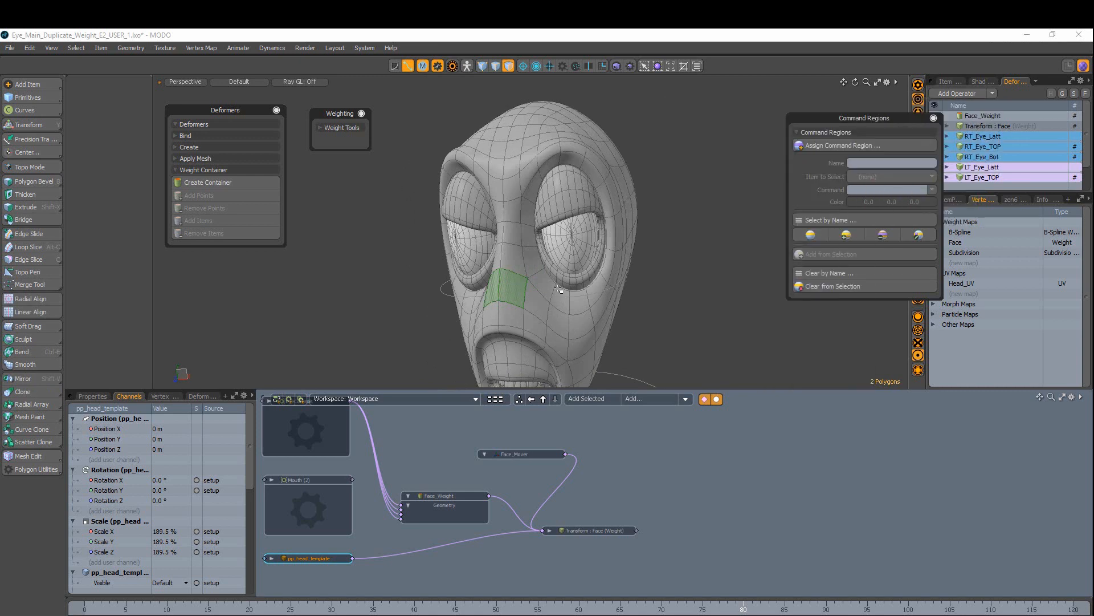
pyautogui.scroll(-3, 677, 255)
pyautogui.keyDown('alt'); pyautogui.keyDown('shift'); pyautogui.moveTo(675, 292); pyautogui.dragTo(782, 315); pyautogui.keyUp('shift'); pyautogui.keyUp('alt')
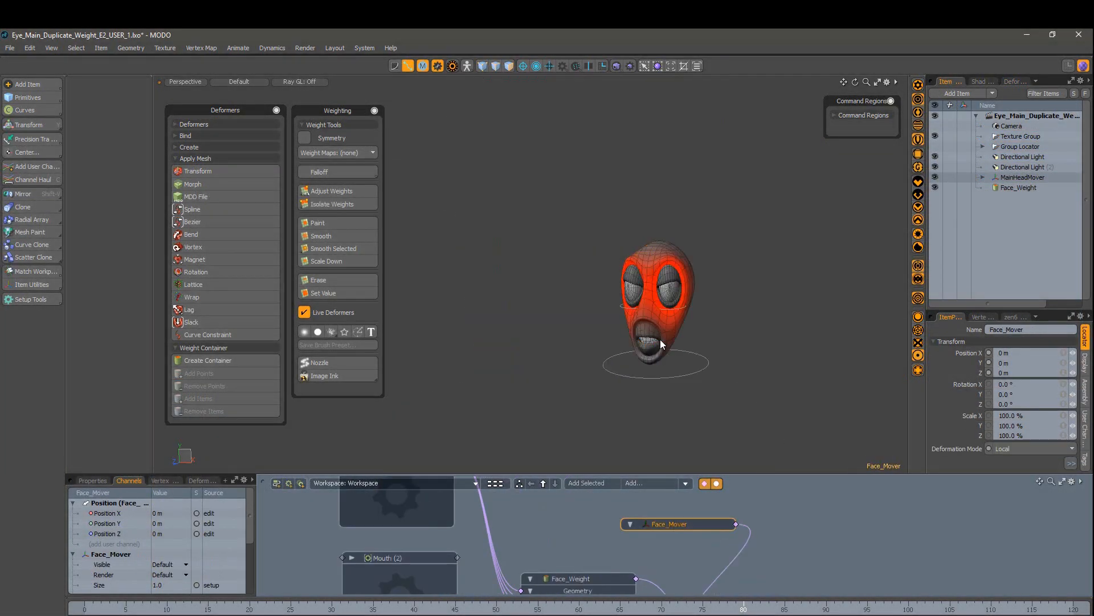
pyautogui.scroll(5, 672, 315)
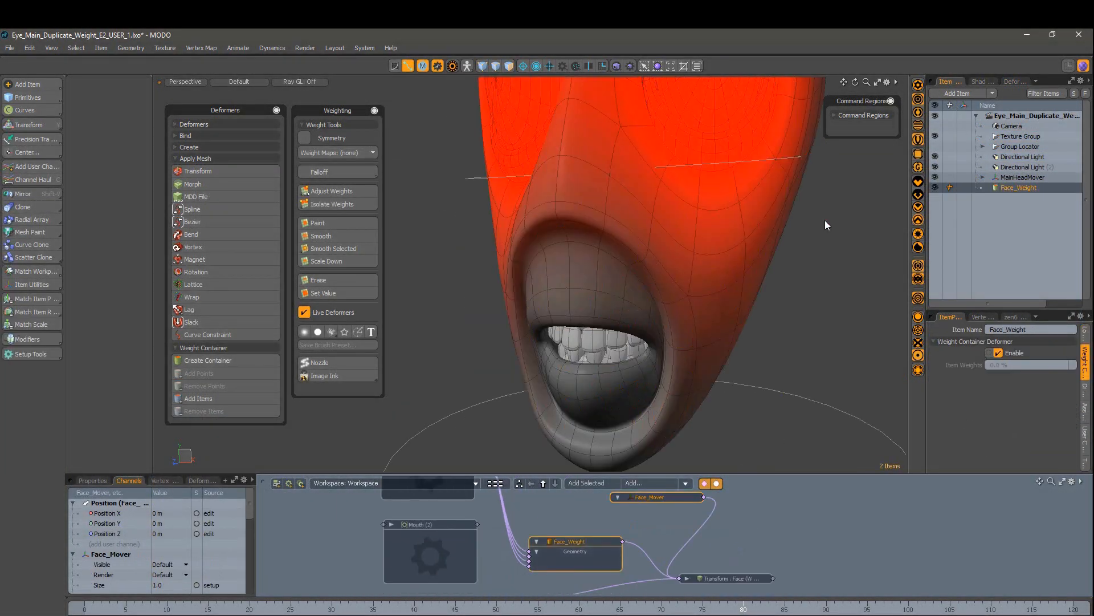
# Step: Create a new weight map named Mouth on pp_head_template
pyautogui.keyDown('alt'); pyautogui.moveTo(671, 315); pyautogui.dragTo(655, 342); pyautogui.keyUp('alt')
pyautogui.click(617, 283)
pyautogui.click(758, 319)
pyautogui.scroll(5, 655, 342)
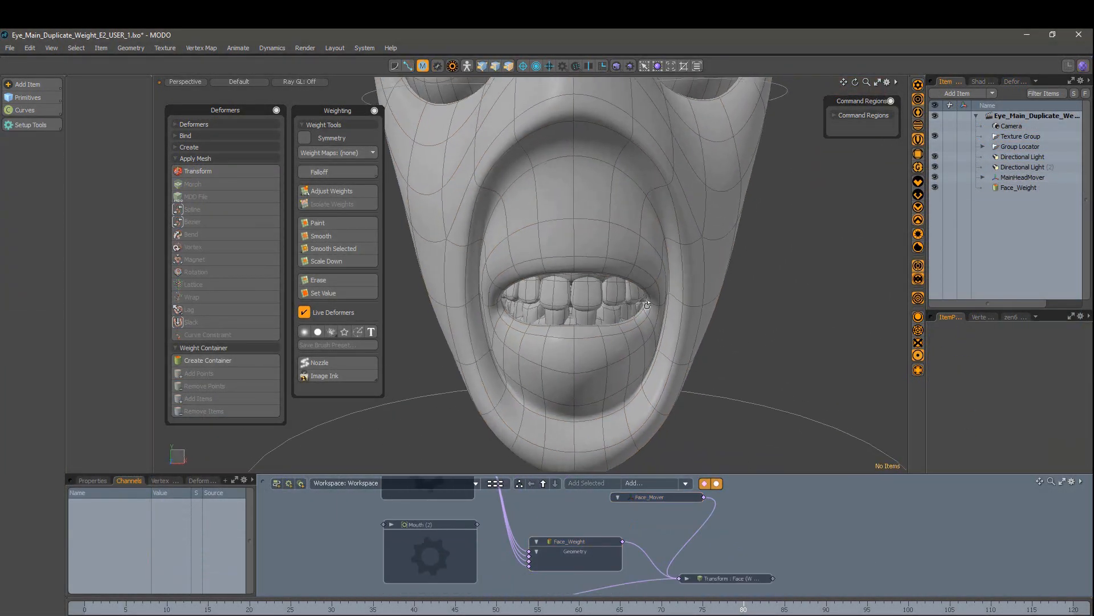
pyautogui.click(707, 297)
pyautogui.click(982, 317)
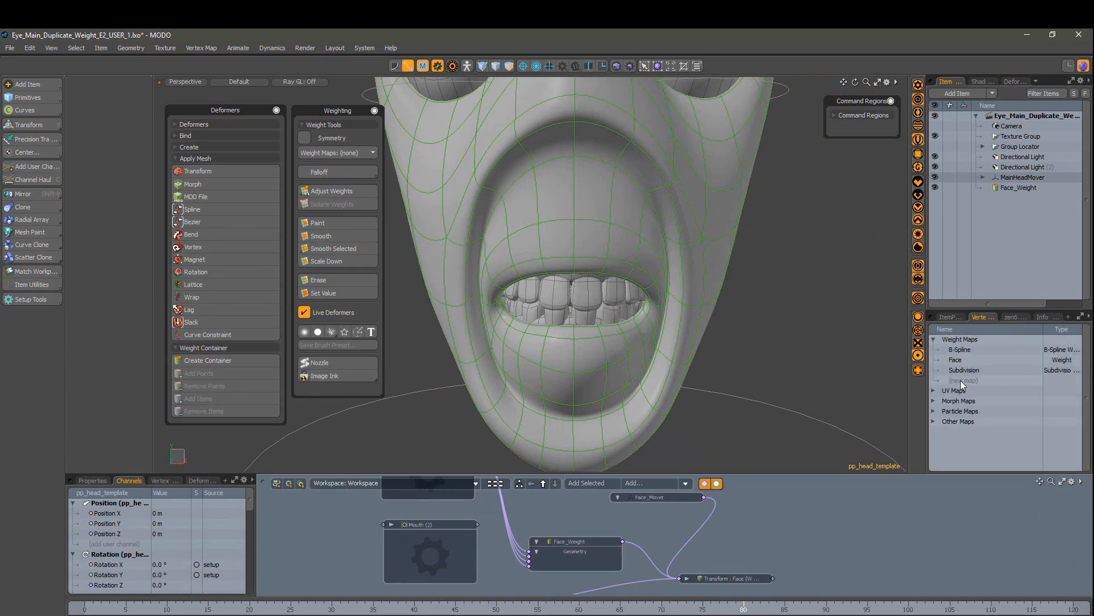
pyautogui.click(961, 381)
pyautogui.write('Mouth')
pyautogui.press('Return')
# Step: Select the mouth polygons and grow the selection over the whole mouth area
pyautogui.keyDown('ctrl'); pyautogui.keyDown('alt'); pyautogui.moveTo(810, 342); pyautogui.dragTo(672, 346); pyautogui.keyUp('alt'); pyautogui.keyUp('ctrl')
pyautogui.keyDown('alt'); pyautogui.moveTo(548, 319); pyautogui.dragTo(579, 329); pyautogui.keyUp('alt')
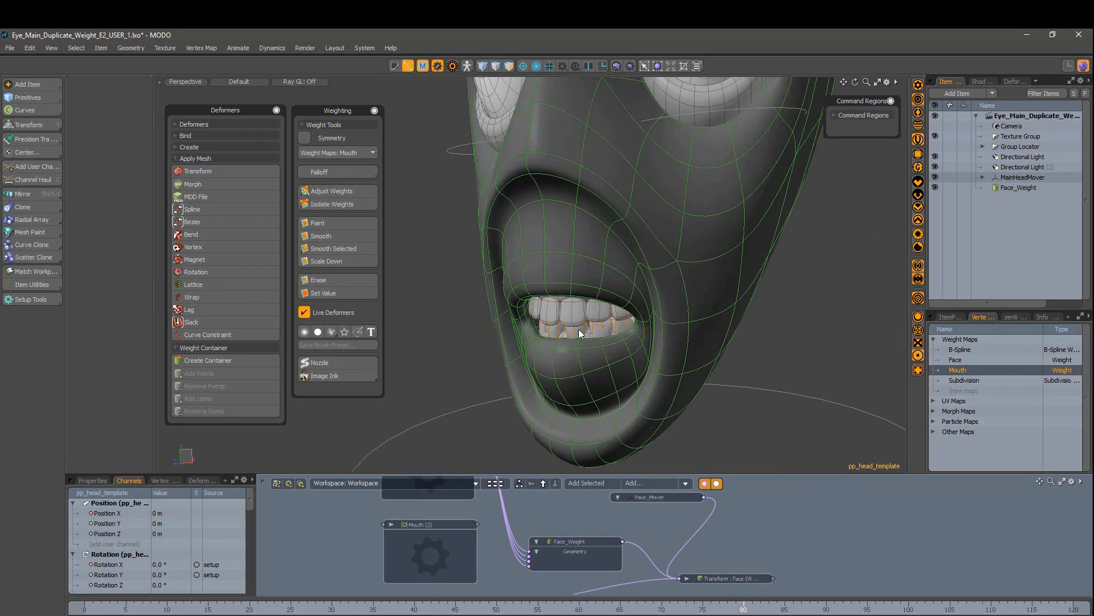
pyautogui.keyDown('ctrl'); pyautogui.keyDown('alt'); pyautogui.moveTo(809, 399); pyautogui.dragTo(960, 362); pyautogui.keyUp('alt'); pyautogui.keyUp('ctrl')
pyautogui.press('3')
pyautogui.moveTo(758, 365)
pyautogui.keyDown('alt'); pyautogui.mouseDown()
pyautogui.moveTo(795, 376)
pyautogui.moveTo(755, 398)
pyautogui.moveTo(767, 376)
pyautogui.mouseUp(); pyautogui.keyUp('alt')
pyautogui.hotkey('shift', 'Up')
pyautogui.hotkey('shift', 'Up')
pyautogui.hotkey('shift', 'Up')
pyautogui.hotkey('shift', 'Up')
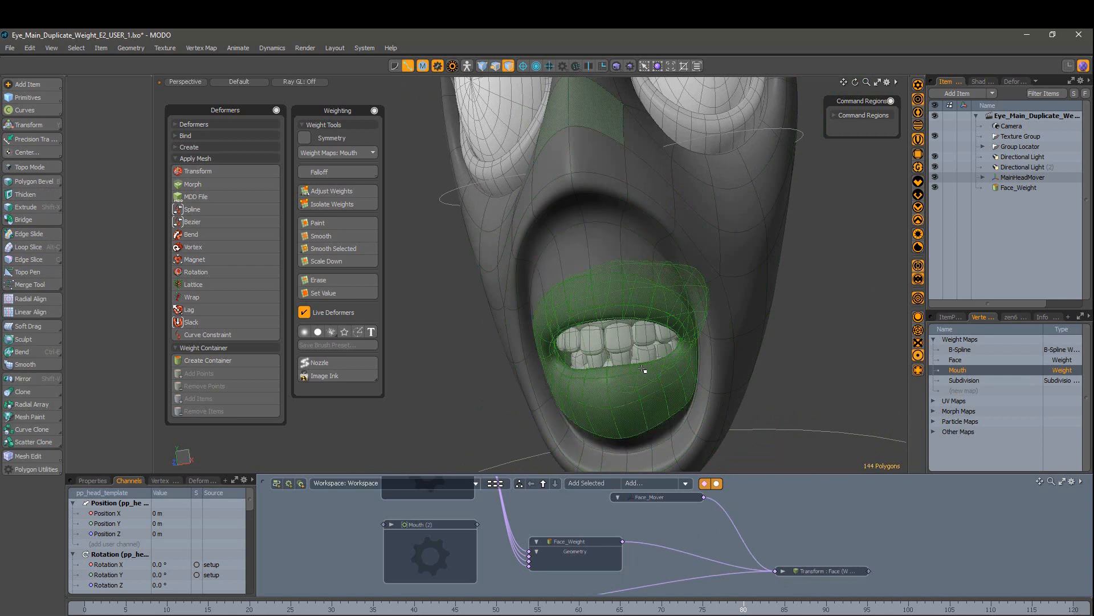
# Step: Apply a 100% weight value to the selected mouth polygons in the Mouth map
pyautogui.keyDown('alt'); pyautogui.moveTo(643, 369); pyautogui.dragTo(632, 331); pyautogui.keyUp('alt')
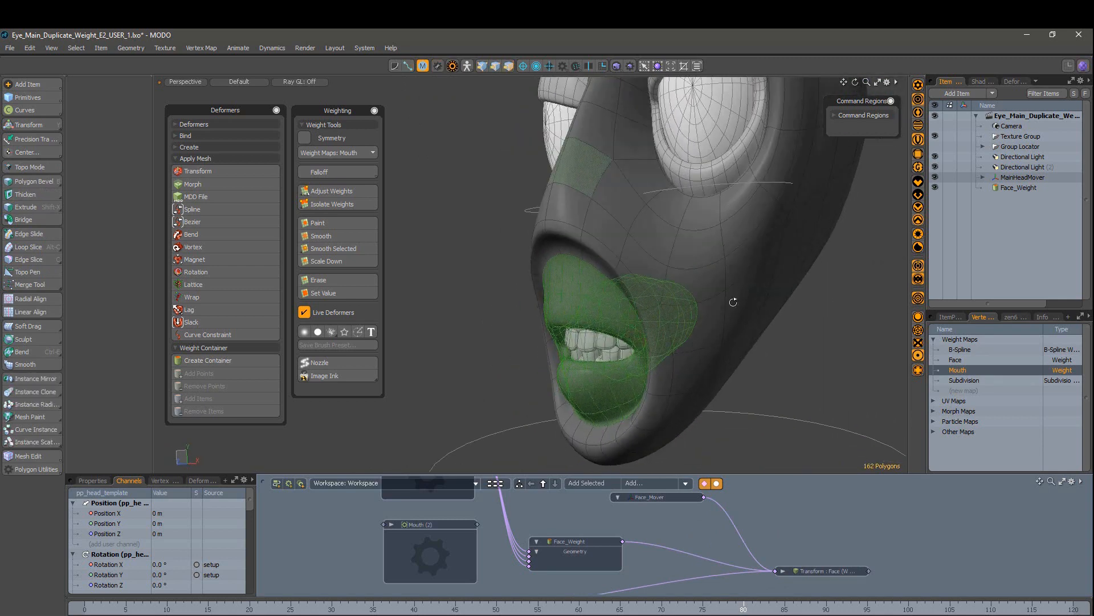
pyautogui.keyDown('alt'); pyautogui.moveTo(733, 302); pyautogui.dragTo(824, 314); pyautogui.keyUp('alt')
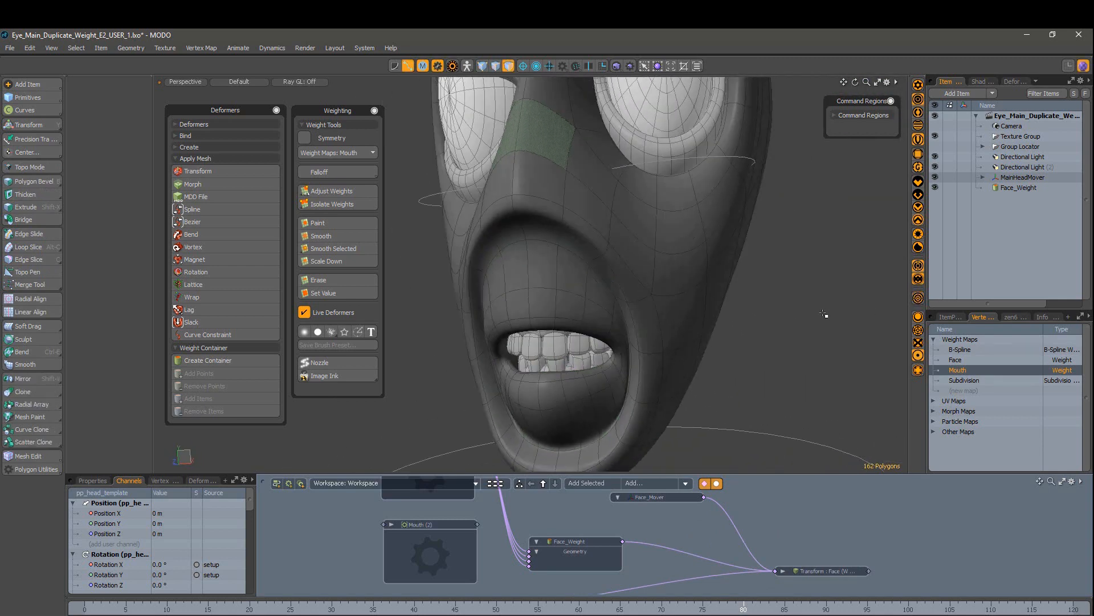
pyautogui.click(769, 343)
pyautogui.scroll(-3, 764, 343)
pyautogui.keyDown('alt'); pyautogui.moveTo(726, 334); pyautogui.dragTo(744, 334); pyautogui.keyUp('alt')
pyautogui.scroll(3, 638, 342)
pyautogui.press('space')
pyautogui.click(553, 308)
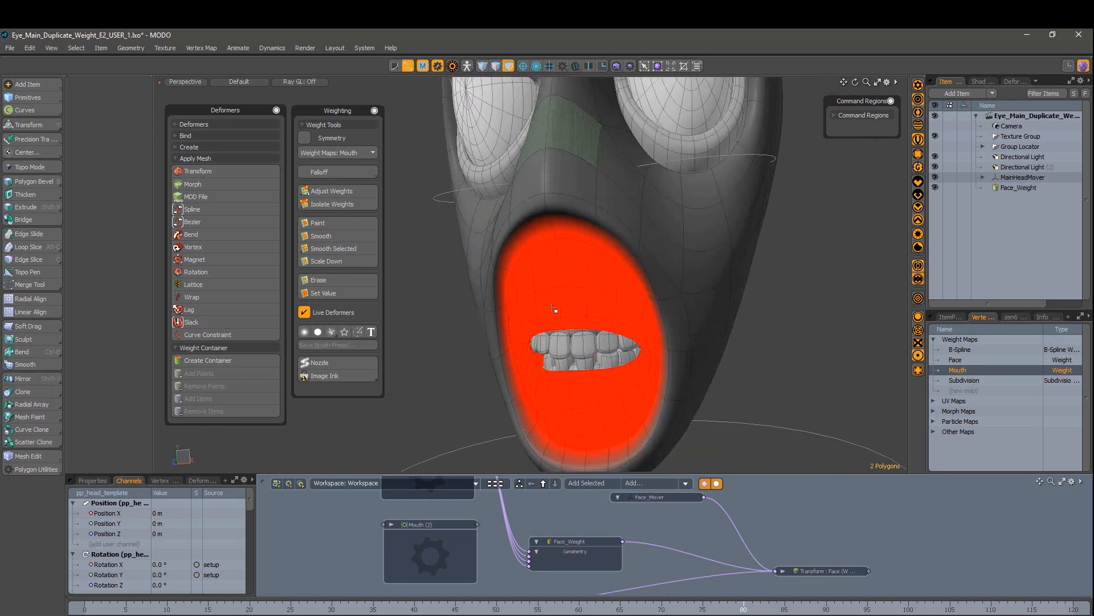
# Step: Select the connected mouth region and run Smooth Selected to soften the weight edges
pyautogui.keyDown('alt'); pyautogui.moveTo(596, 307); pyautogui.dragTo(678, 309); pyautogui.keyUp('alt')
pyautogui.click(625, 309)
pyautogui.doubleClick(613, 326)
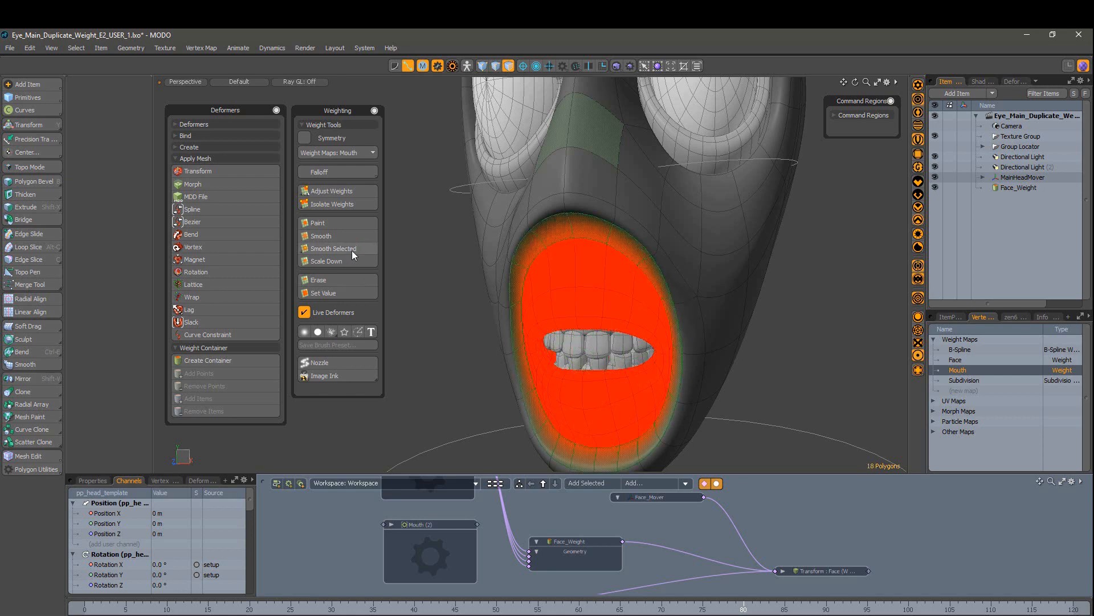
pyautogui.click(333, 248)
pyautogui.moveTo(570, 302)
pyautogui.keyDown('alt'); pyautogui.mouseDown()
pyautogui.moveTo(623, 311)
pyautogui.moveTo(546, 292)
pyautogui.moveTo(579, 307)
pyautogui.mouseUp(); pyautogui.keyUp('alt')
# Step: Clear the polygon selection and orbit around the head to inspect the Mouth weights
pyautogui.click(843, 367)
pyautogui.scroll(1, 843, 367)
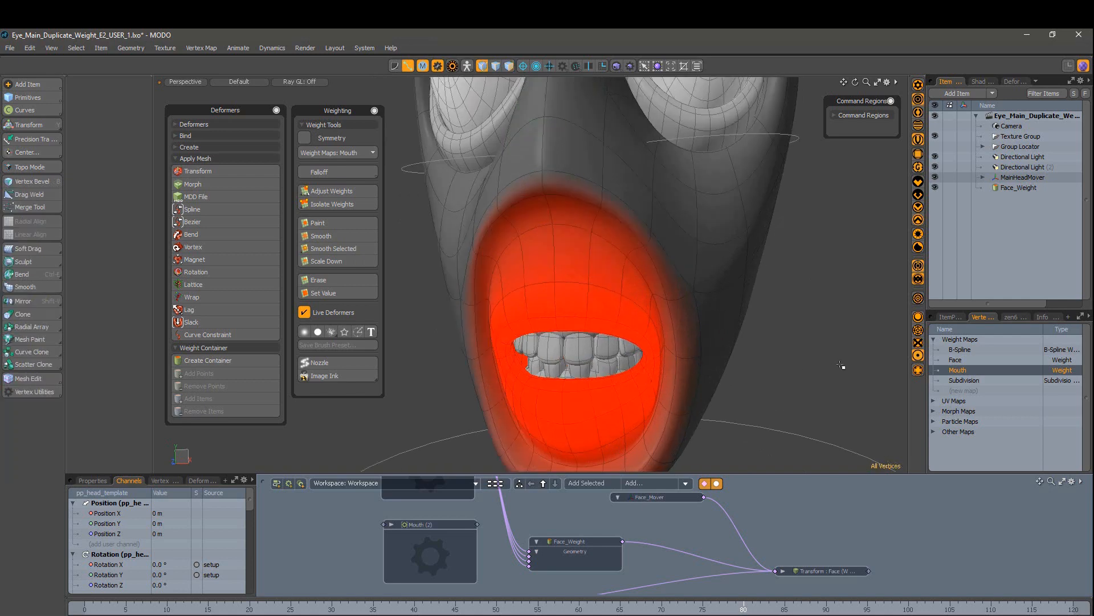
pyautogui.press('q')
pyautogui.click(765, 346)
pyautogui.scroll(-1, 772, 356)
pyautogui.keyDown('alt'); pyautogui.moveTo(772, 357); pyautogui.dragTo(613, 391); pyautogui.keyUp('alt')
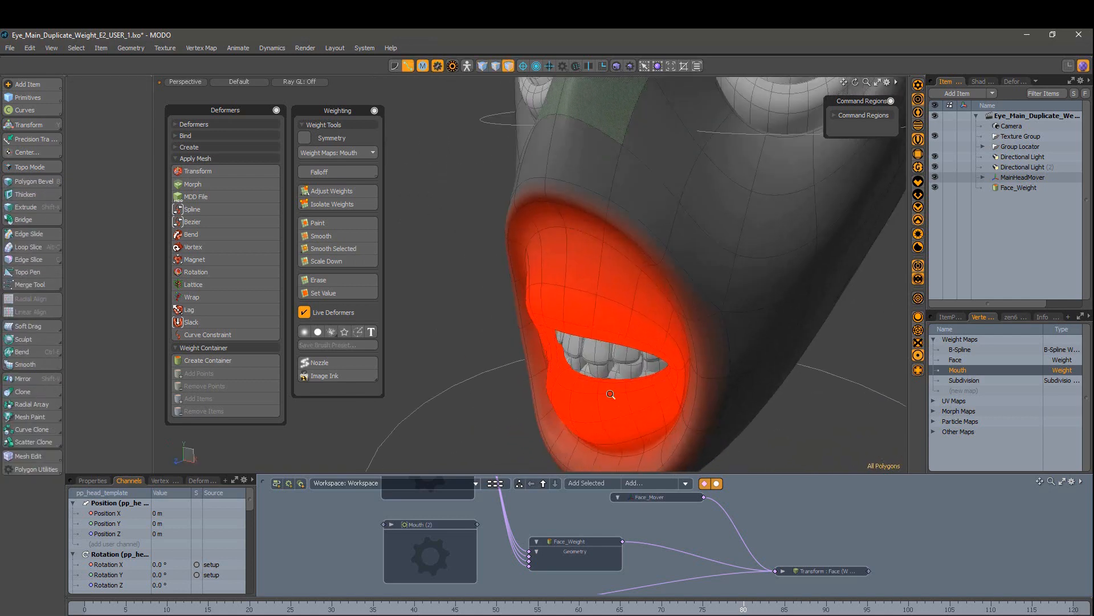
pyautogui.scroll(5, 614, 391)
pyautogui.keyDown('alt'); pyautogui.moveTo(604, 257); pyautogui.dragTo(656, 342); pyautogui.keyUp('alt')
pyautogui.scroll(-2, 593, 239)
pyautogui.scroll(-3, 735, 388)
pyautogui.keyDown('alt'); pyautogui.moveTo(735, 388); pyautogui.dragTo(593, 312); pyautogui.keyUp('alt')
pyautogui.scroll(2, 651, 329)
# Step: Compare the Face and Mouth weight maps, then check the Face_Weight deformer
pyautogui.click(959, 361)
pyautogui.click(958, 370)
pyautogui.click(1029, 189)
pyautogui.click(1023, 242)
pyautogui.keyDown('alt'); pyautogui.moveTo(723, 364); pyautogui.dragTo(810, 373); pyautogui.keyUp('alt')
pyautogui.keyDown('alt'); pyautogui.moveTo(780, 565); pyautogui.dragTo(778, 540); pyautogui.keyUp('alt')
pyautogui.scroll(-1, 777, 540)
pyautogui.keyDown('alt'); pyautogui.moveTo(764, 365); pyautogui.dragTo(792, 356); pyautogui.keyUp('alt')
pyautogui.scroll(-2, 832, 358)
pyautogui.press('F2')
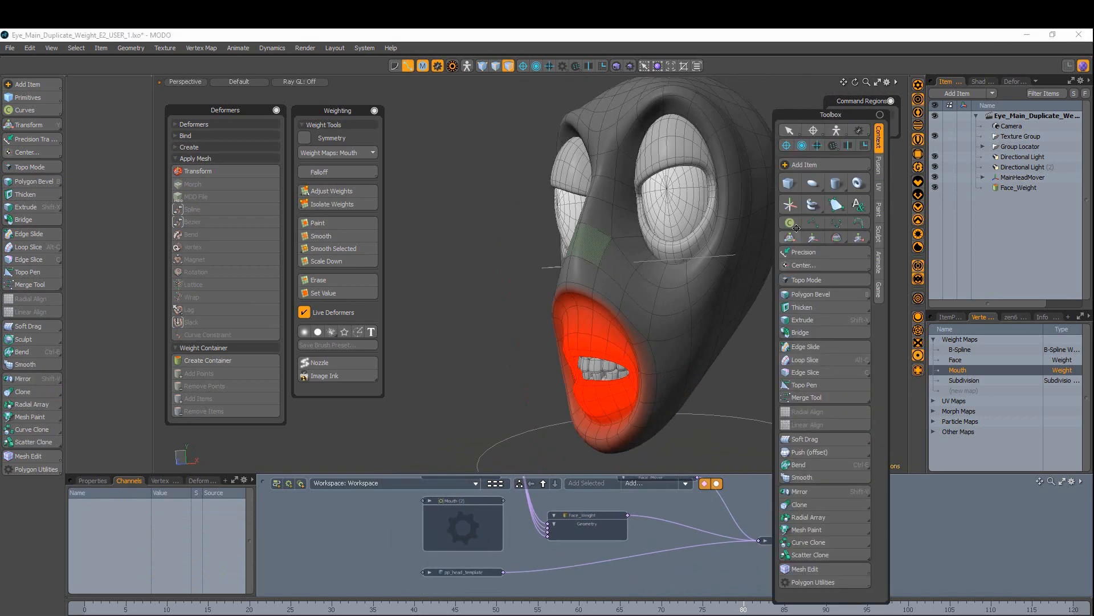
# Step: Add a Transform Effector driven by the Mouth map and parent it under MainHeadMover
pyautogui.click(791, 205)
pyautogui.click(213, 171)
pyautogui.keyDown('ctrl'); pyautogui.keyDown('alt'); pyautogui.moveTo(673, 376); pyautogui.dragTo(632, 336); pyautogui.keyUp('alt'); pyautogui.keyUp('ctrl')
pyautogui.keyDown('alt'); pyautogui.moveTo(655, 319); pyautogui.dragTo(590, 307); pyautogui.keyUp('alt')
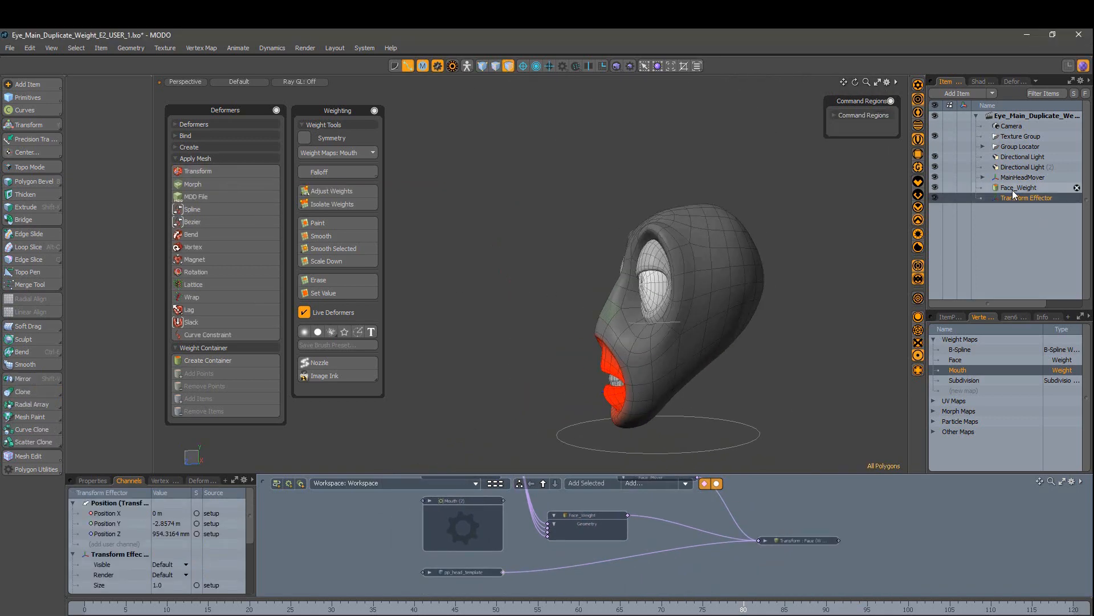
pyautogui.click(983, 177)
pyautogui.moveTo(1011, 312); pyautogui.dragTo(1010, 393)
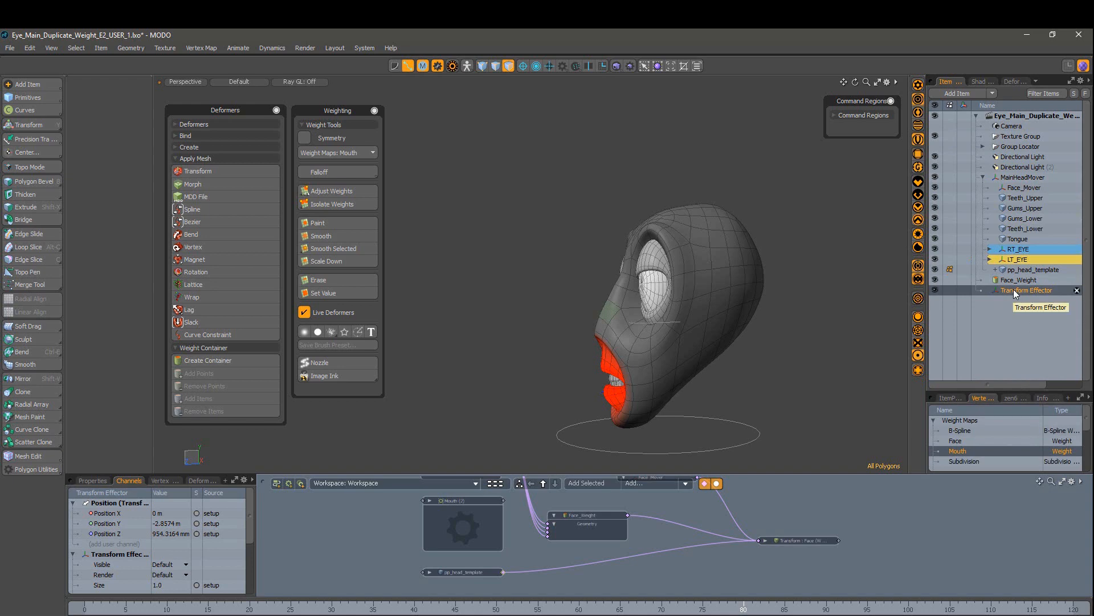
pyautogui.moveTo(1015, 292); pyautogui.dragTo(1025, 183)
pyautogui.scroll(-2, 866, 350)
pyautogui.moveTo(794, 350)
pyautogui.keyDown('alt'); pyautogui.mouseDown()
pyautogui.moveTo(866, 351)
pyautogui.moveTo(809, 349)
pyautogui.mouseUp(); pyautogui.keyUp('alt')
pyautogui.scroll(3, 809, 349)
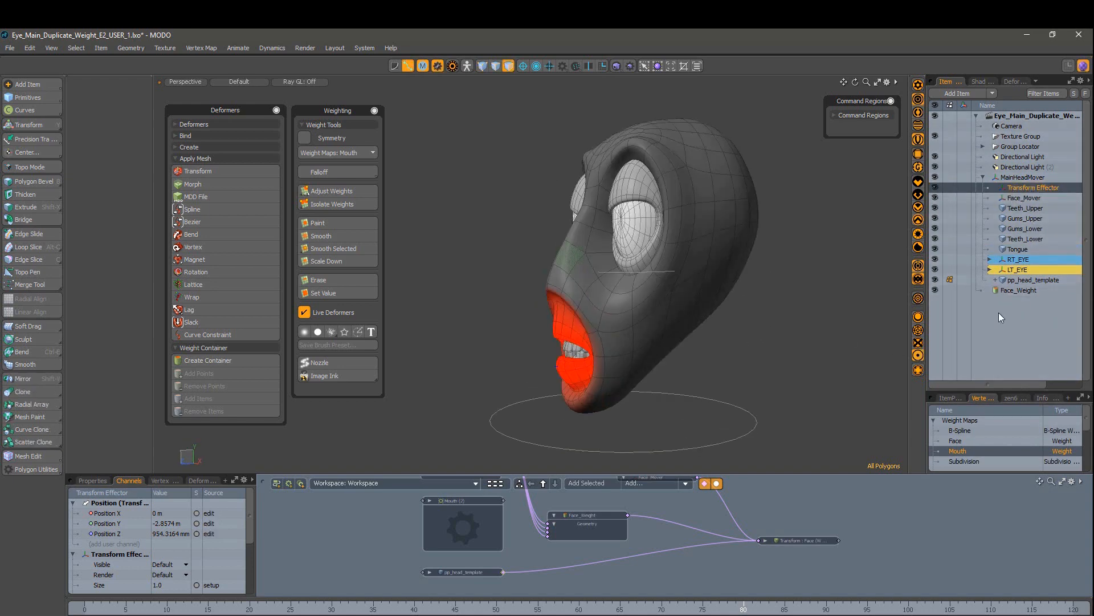
# Step: Set the Transform Effector's deformation mode to Local in its item properties
pyautogui.click(1015, 187)
pyautogui.keyDown('alt'); pyautogui.moveTo(790, 291); pyautogui.dragTo(701, 289); pyautogui.keyUp('alt')
pyautogui.scroll(-1, 787, 276)
pyautogui.scroll(3, 787, 276)
pyautogui.press('w')
pyautogui.click(955, 398)
pyautogui.moveTo(1010, 392); pyautogui.dragTo(1015, 308)
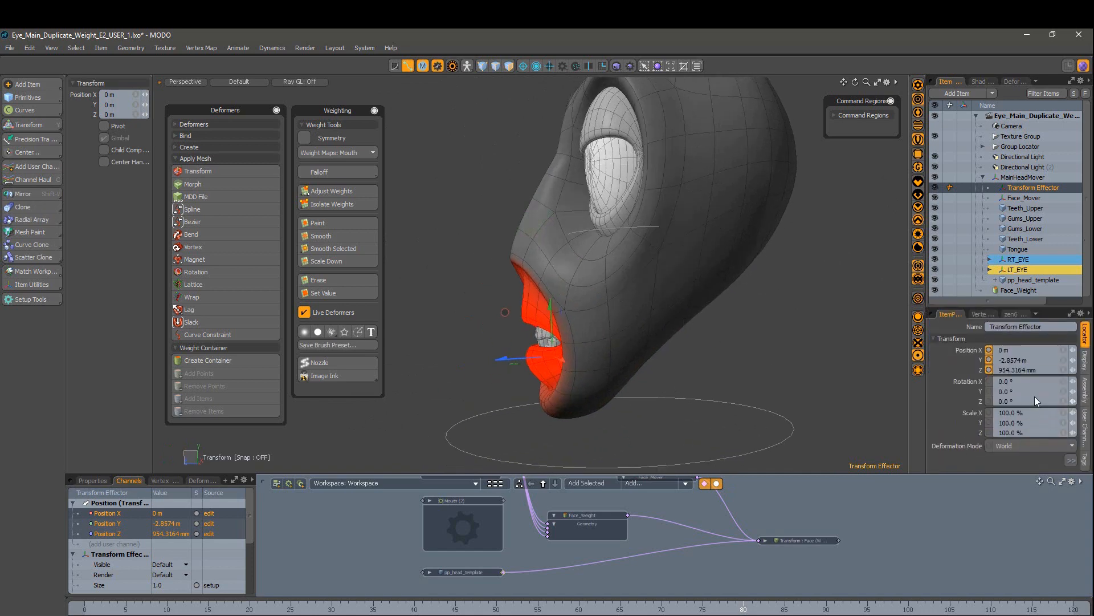
pyautogui.click(1071, 460)
pyautogui.click(1047, 447)
pyautogui.click(1044, 455)
# Step: Zero the Transform Effector's position
pyautogui.click(1072, 460)
pyautogui.click(1018, 435)
pyautogui.click(1018, 447)
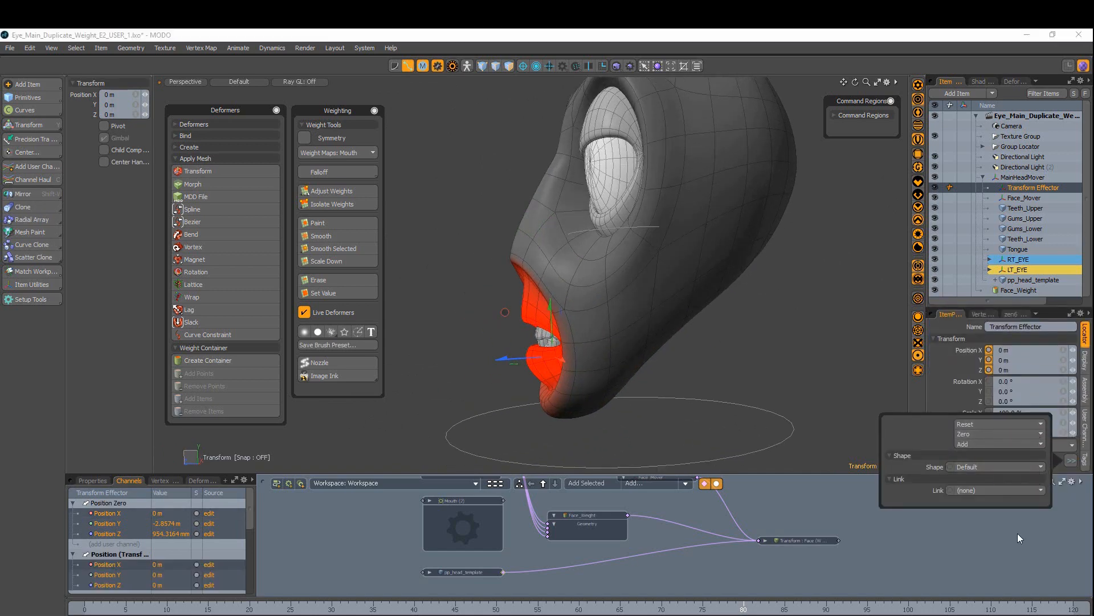
pyautogui.click(1017, 533)
pyautogui.keyDown('alt'); pyautogui.moveTo(704, 355); pyautogui.dragTo(777, 352); pyautogui.keyUp('alt')
pyautogui.scroll(2, 777, 352)
# Step: Rename the Transform Effector to Mouth_Mover
pyautogui.click(1016, 178)
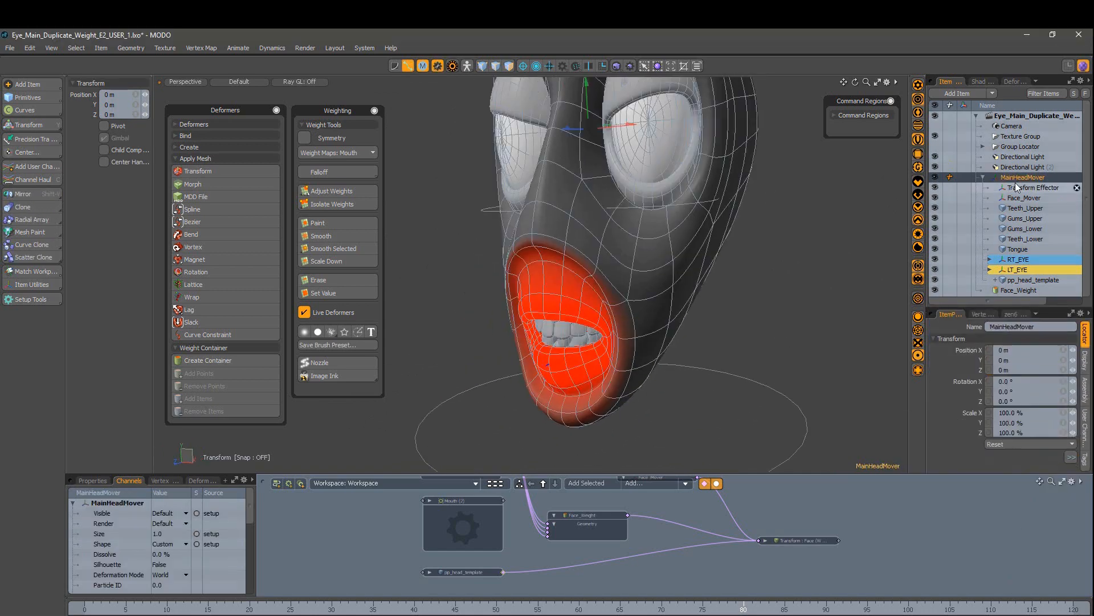
pyautogui.doubleClick(1018, 188)
pyautogui.write('MouthTrans')
pyautogui.press('Return')
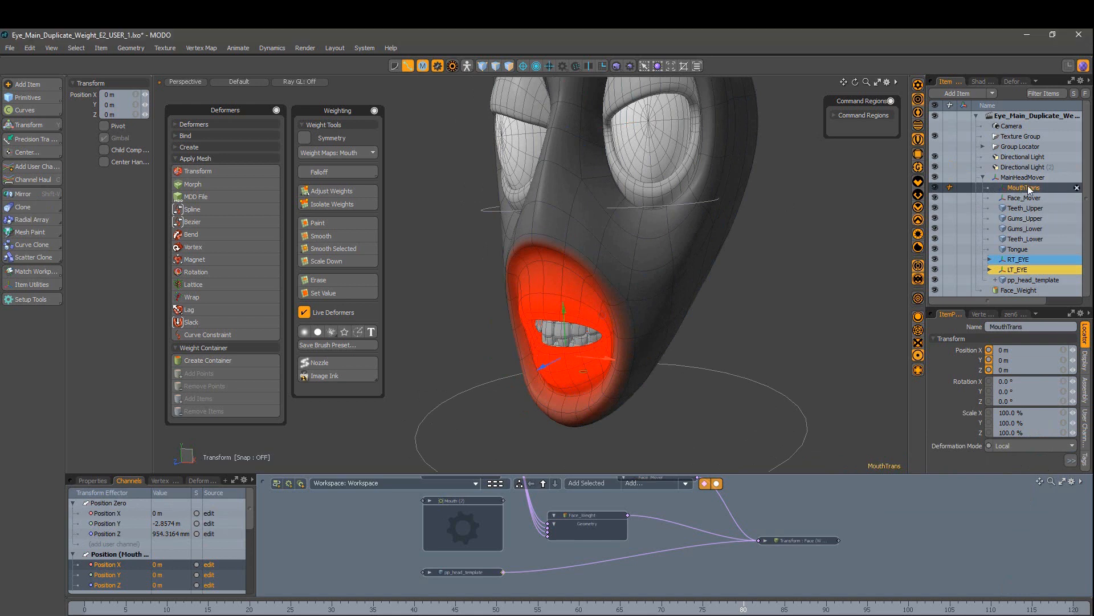
pyautogui.doubleClick(1024, 188)
pyautogui.write('Mouth_Mover')
pyautogui.press('Return')
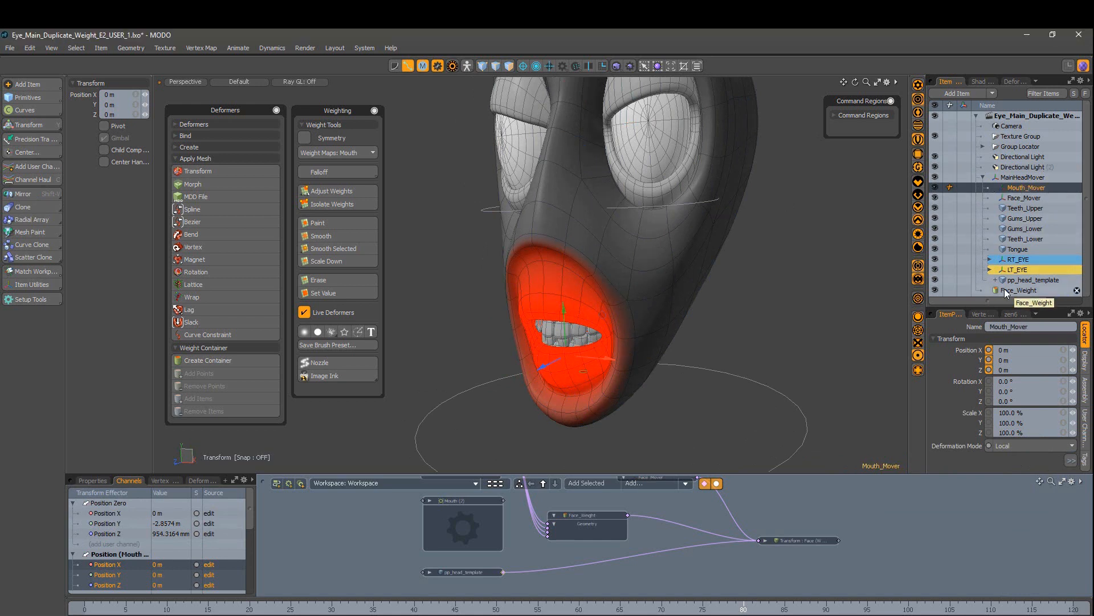
# Step: Create a new weight container and name it Mouth_Weight
pyautogui.press('Escape')
pyautogui.click(212, 360)
pyautogui.doubleClick(1028, 291)
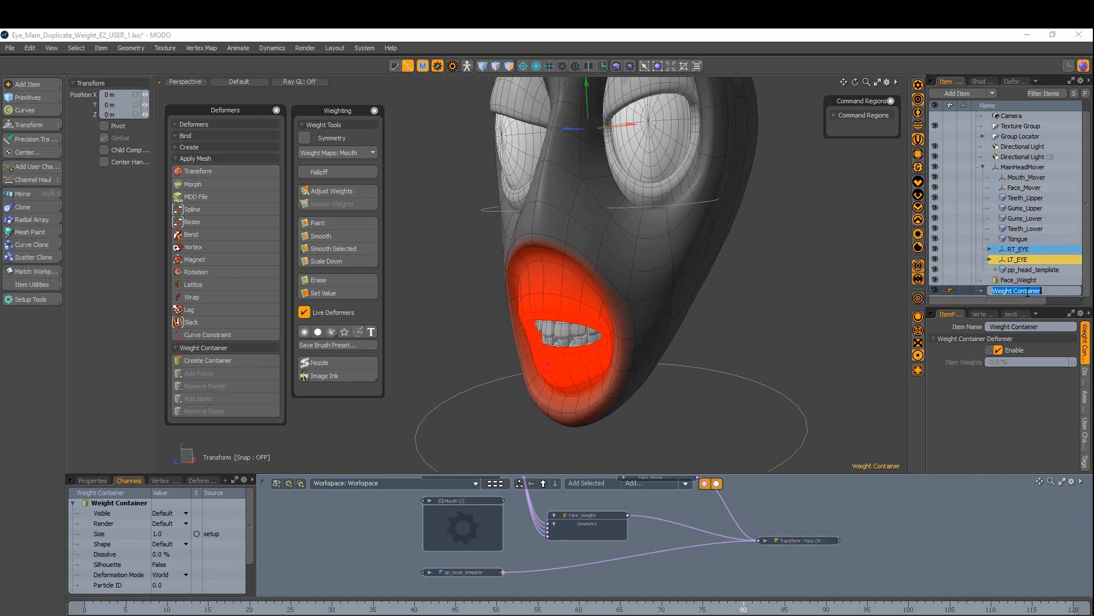
pyautogui.write('Mouth_Weight')
pyautogui.press('Return')
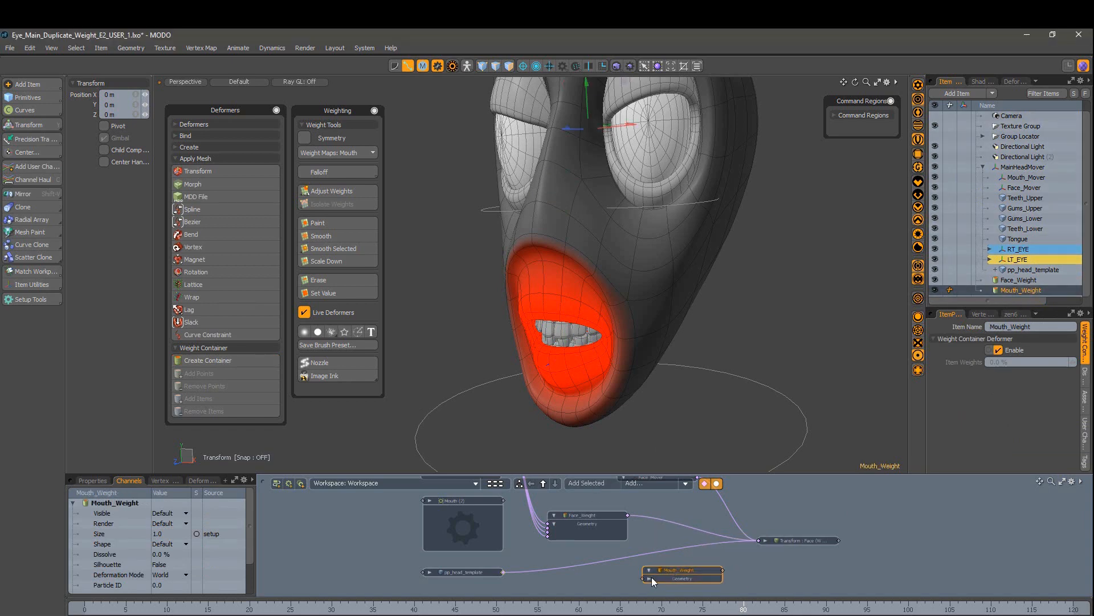
# Step: Add all teeth, gums and tongue vertices from the Mouth (2) group to Mouth_Weight
pyautogui.click(473, 562)
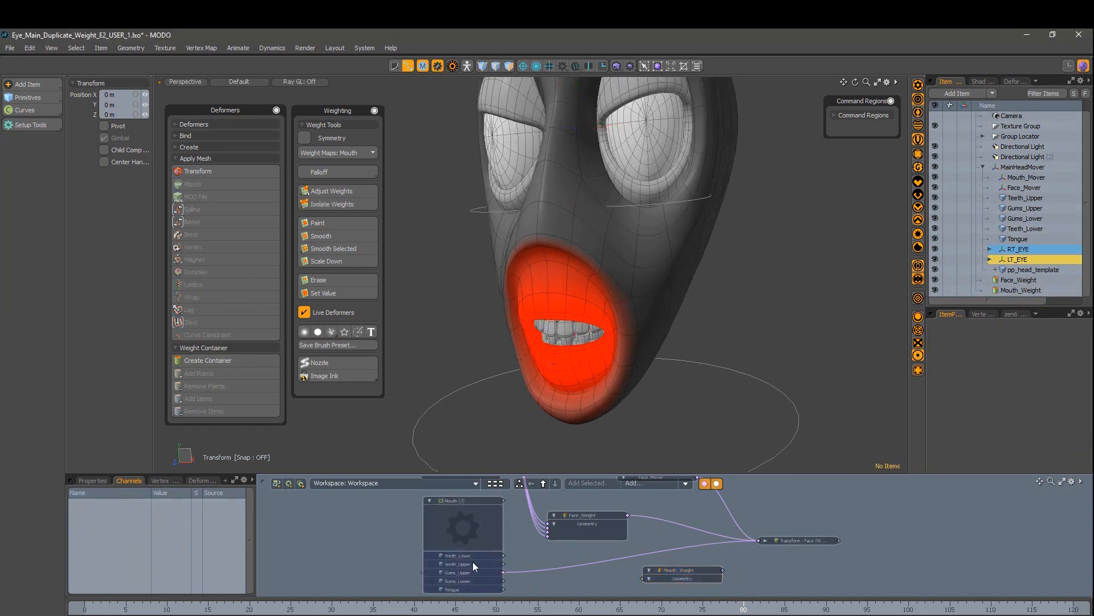
pyautogui.press('1')
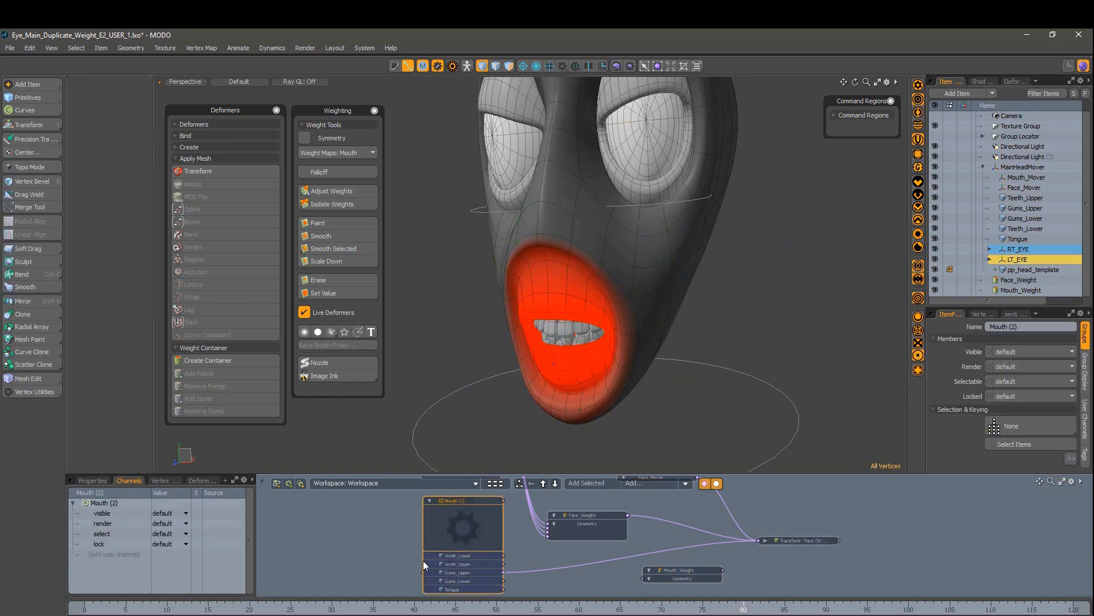
pyautogui.click(1026, 197)
pyautogui.keyDown('shift'); pyautogui.click(1021, 208); pyautogui.keyUp('shift')
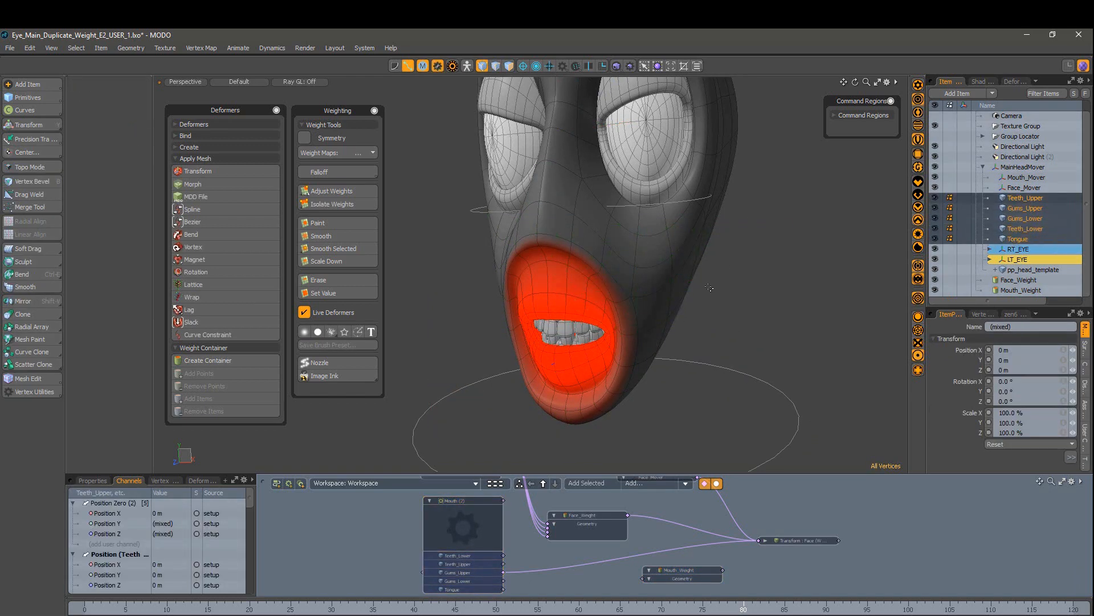
pyautogui.moveTo(751, 221); pyautogui.dragTo(411, 459, button='middle')
pyautogui.keyDown('alt'); pyautogui.moveTo(491, 399); pyautogui.dragTo(621, 408); pyautogui.keyUp('alt')
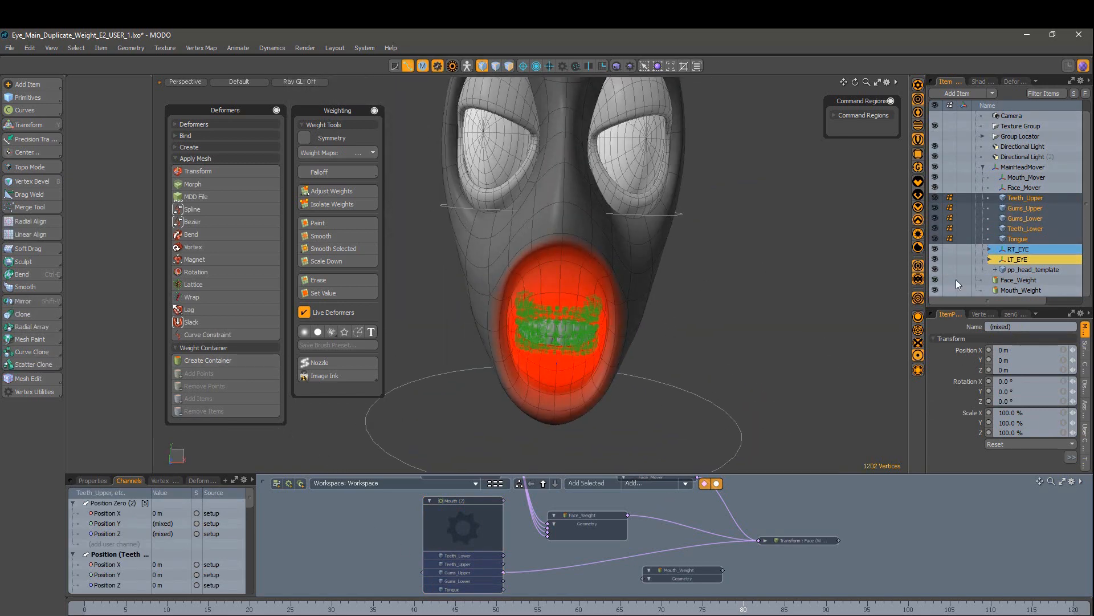
pyautogui.click(1021, 290)
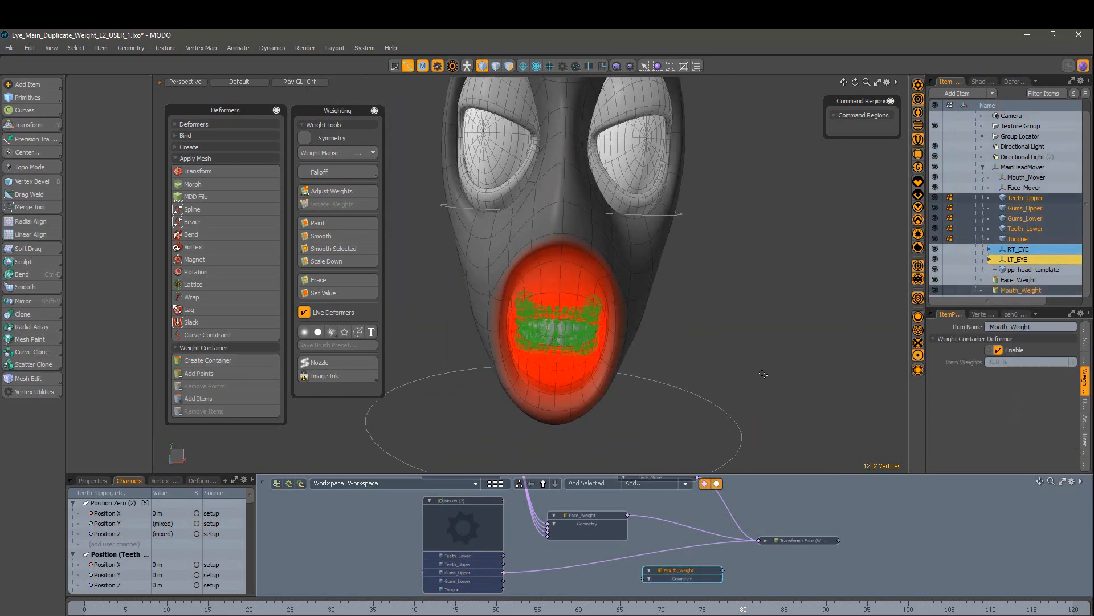
pyautogui.click(208, 371)
# Step: Collapse the Mouth (2) and Mouth_Weight schematic nodes and zoom out to see all nodes
pyautogui.click(429, 502)
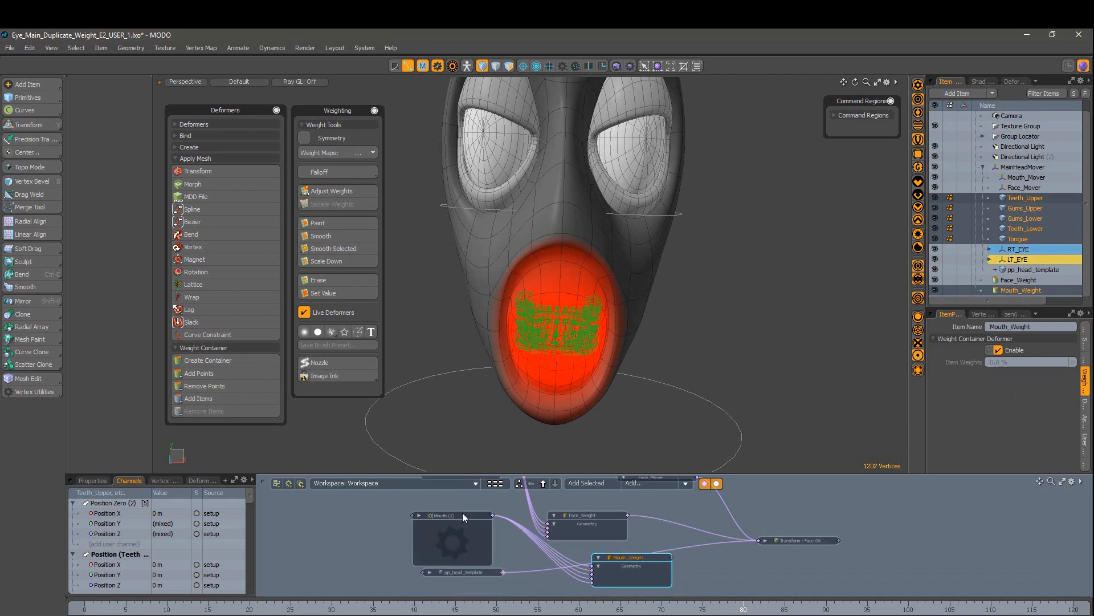
pyautogui.click(642, 562)
pyautogui.click(701, 561)
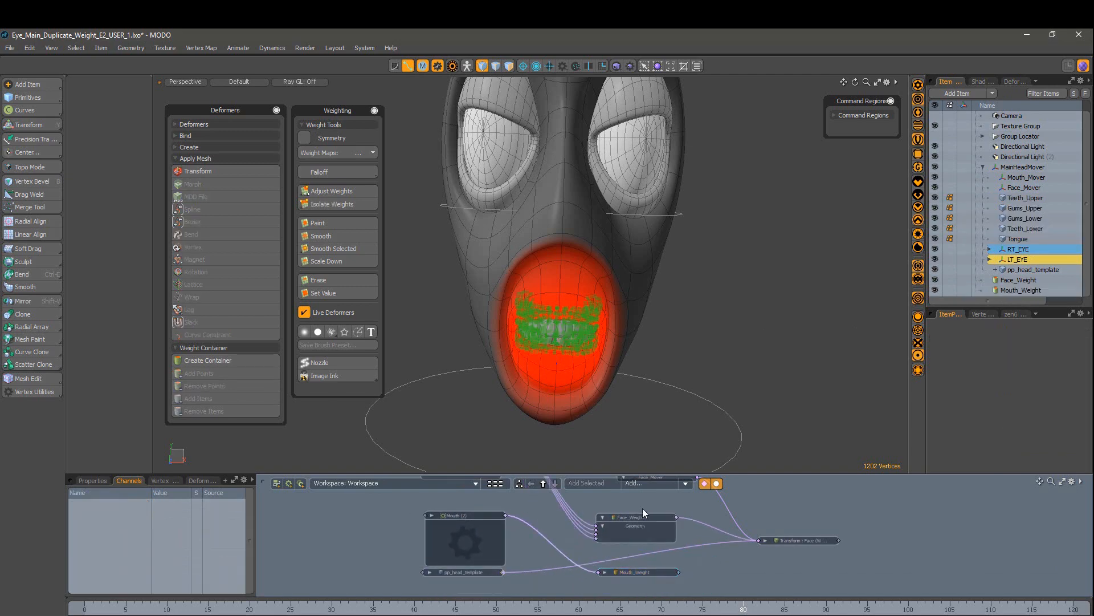
pyautogui.keyDown('ctrl'); pyautogui.keyDown('alt'); pyautogui.moveTo(809, 548); pyautogui.dragTo(740, 552); pyautogui.keyUp('alt'); pyautogui.keyUp('ctrl')
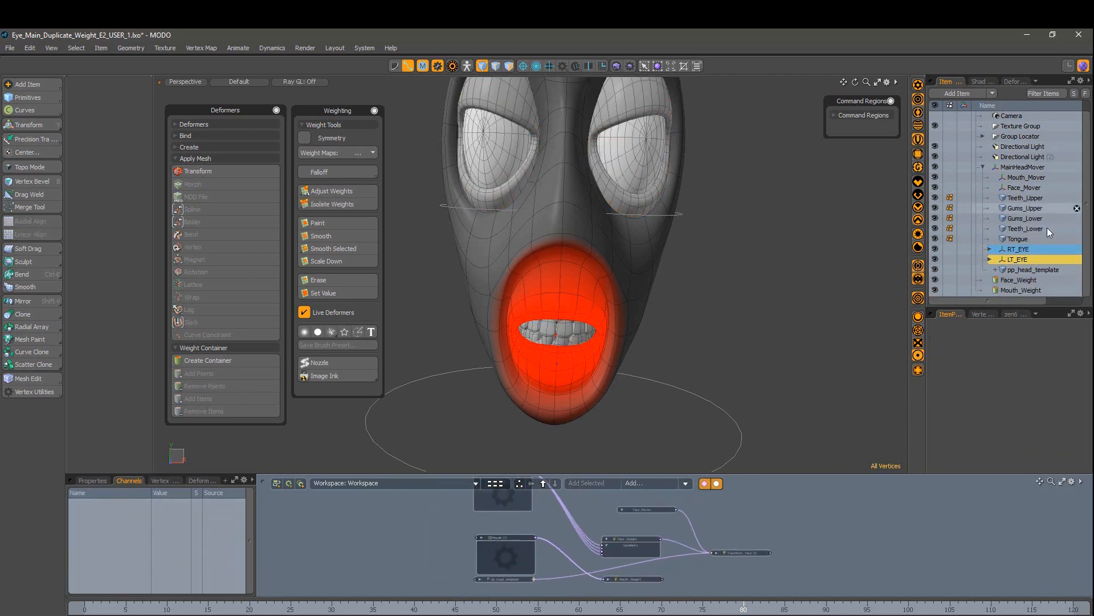
# Step: Add the Mouth_Mover locator to the Schematic
pyautogui.click(1026, 177)
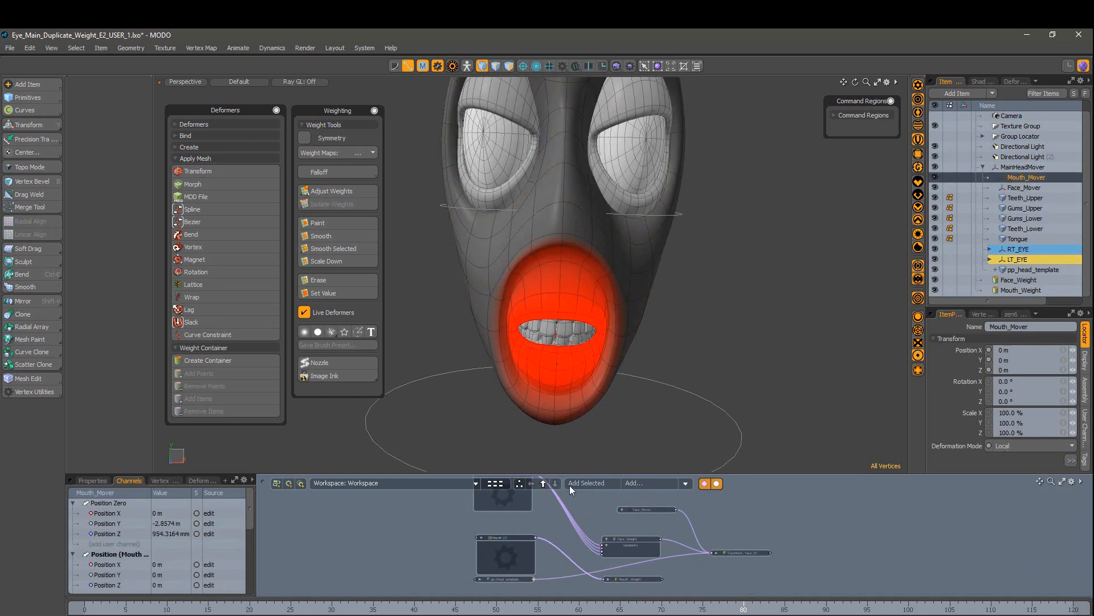
pyautogui.click(570, 488)
pyautogui.click(1026, 178)
pyautogui.click(594, 484)
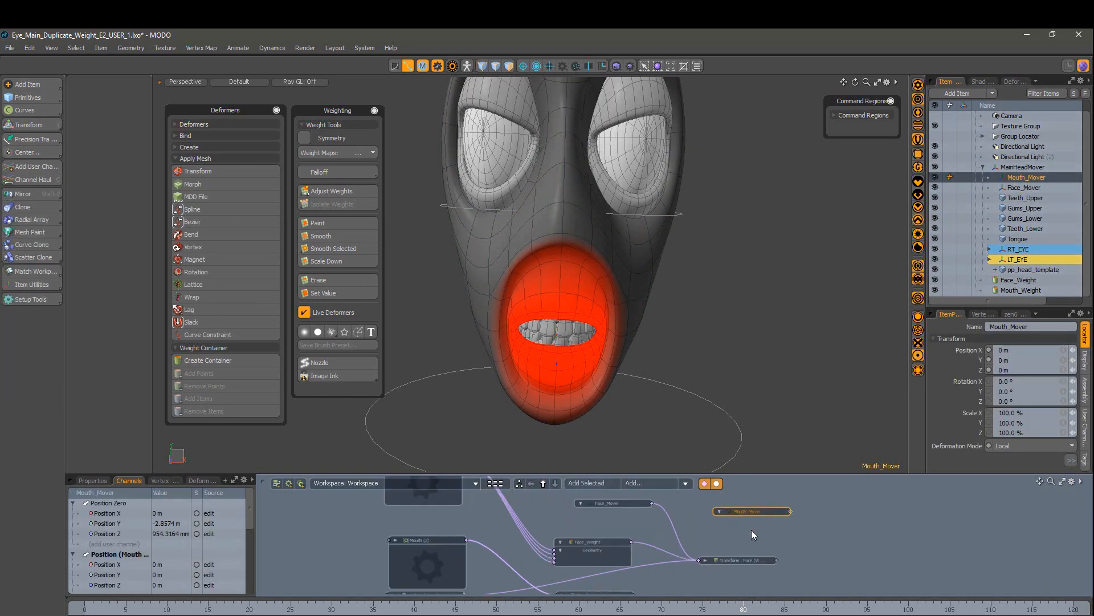
# Step: Collapse the Transform : Face node and place the Mouth_Mover node below it
pyautogui.moveTo(738, 530); pyautogui.dragTo(697, 528)
pyautogui.click(652, 529)
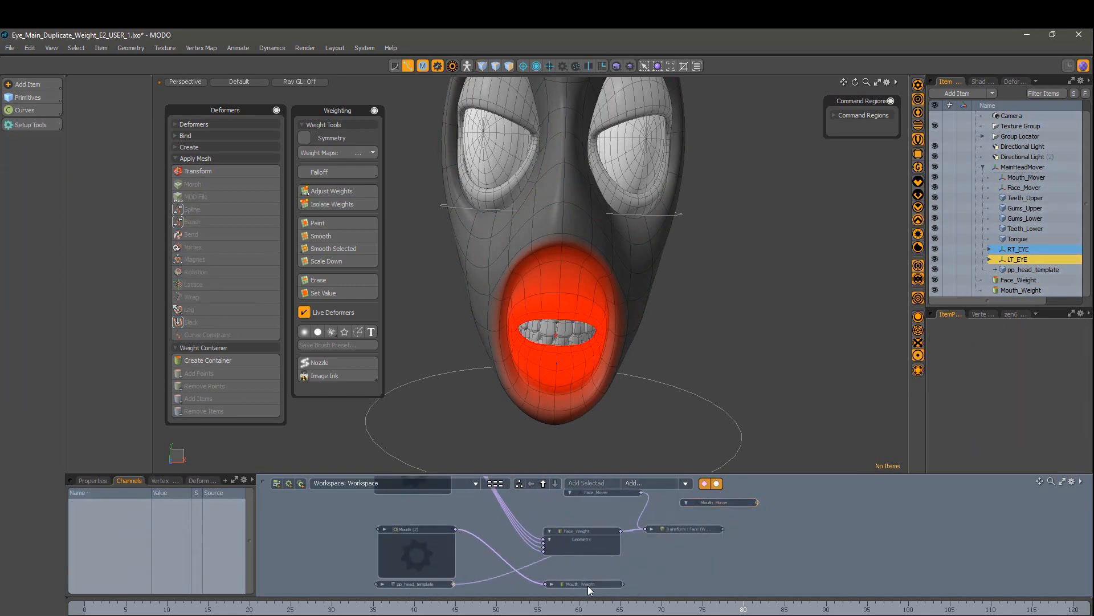
pyautogui.click(698, 528)
pyautogui.keyDown('alt'); pyautogui.moveTo(741, 365); pyautogui.dragTo(696, 365); pyautogui.keyUp('alt')
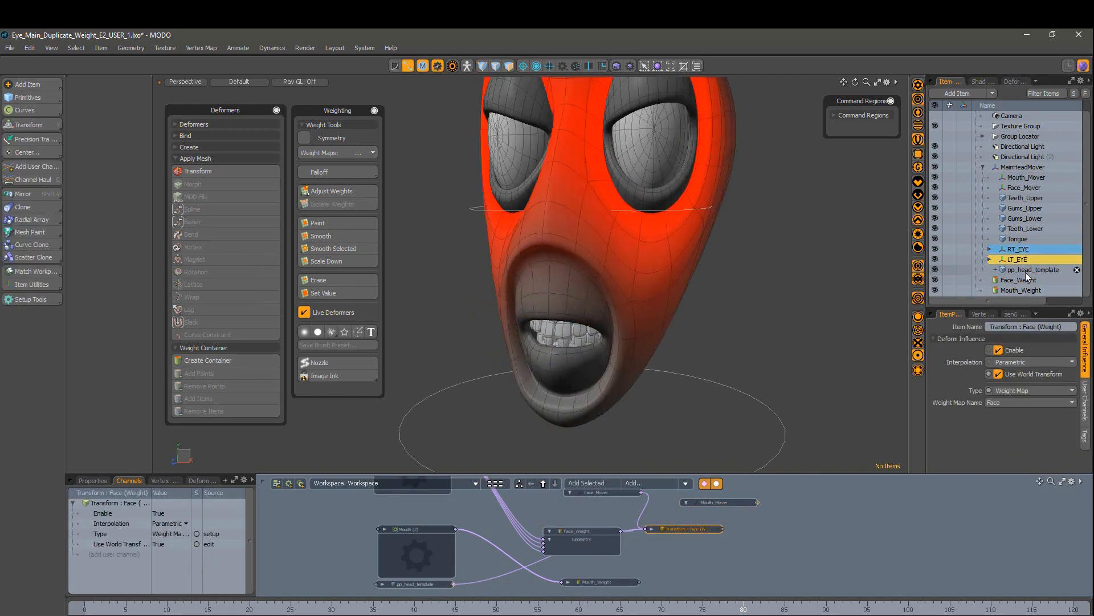
pyautogui.scroll(1, 1025, 268)
pyautogui.click(1025, 195)
pyautogui.click(1024, 187)
pyautogui.moveTo(727, 505); pyautogui.dragTo(742, 548)
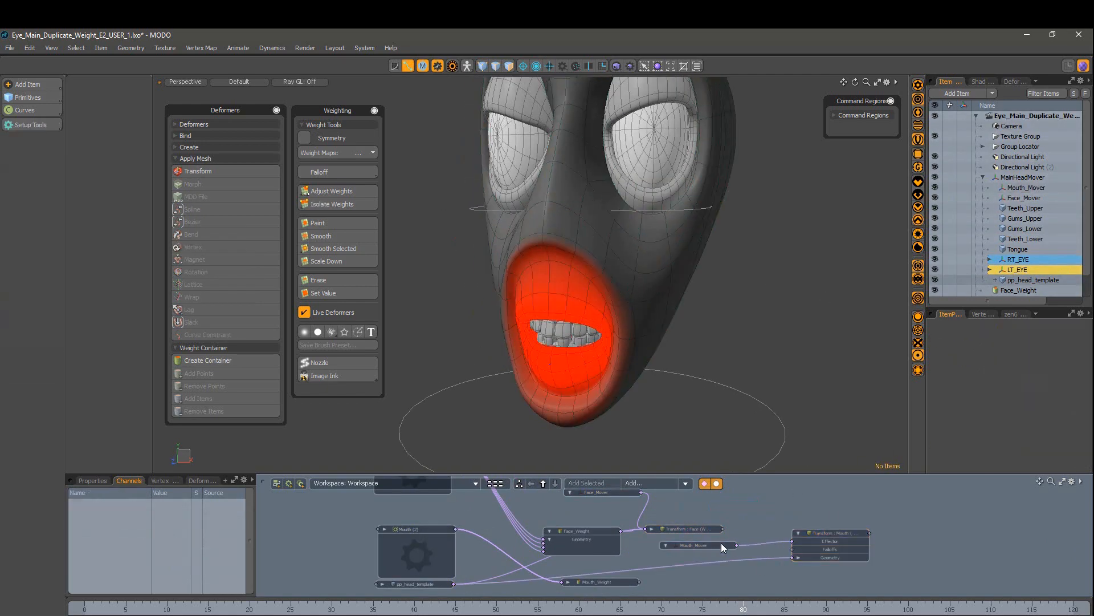
# Step: Give Face_Mover and Mouth_Mover a red editor colour
pyautogui.moveTo(737, 490); pyautogui.dragTo(748, 491)
pyautogui.rightClick(717, 494)
pyautogui.moveTo(814, 355)
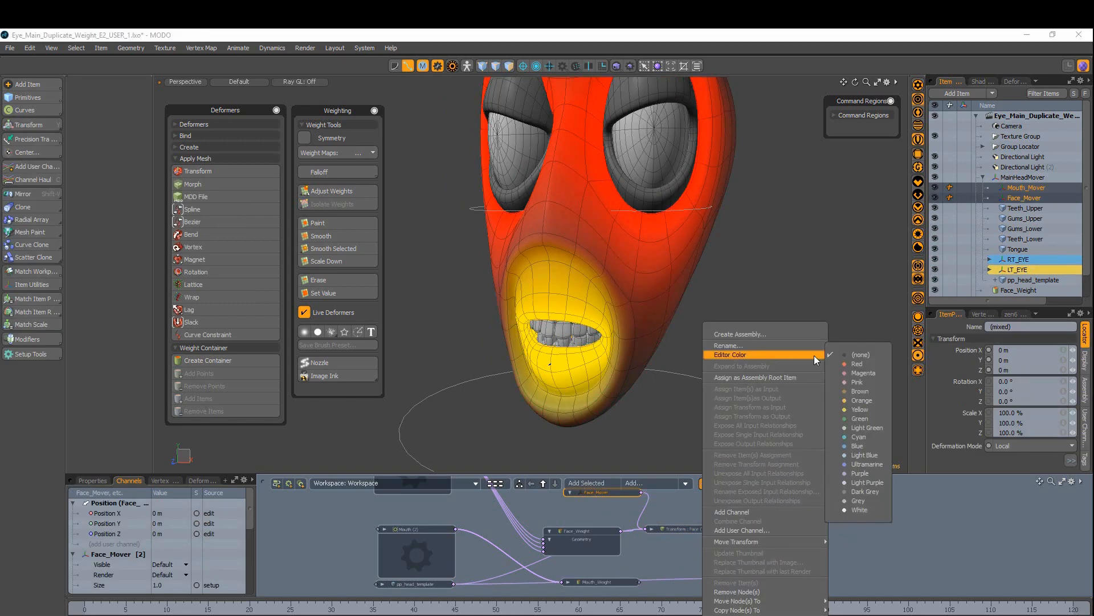
pyautogui.click(857, 365)
pyautogui.click(634, 516)
# Step: Wire Mouth_Weight and Mouth_Mover into the Transform : Mouth deformer
pyautogui.keyDown('alt'); pyautogui.moveTo(634, 516); pyautogui.dragTo(609, 496); pyautogui.keyUp('alt')
pyautogui.scroll(1, 772, 544)
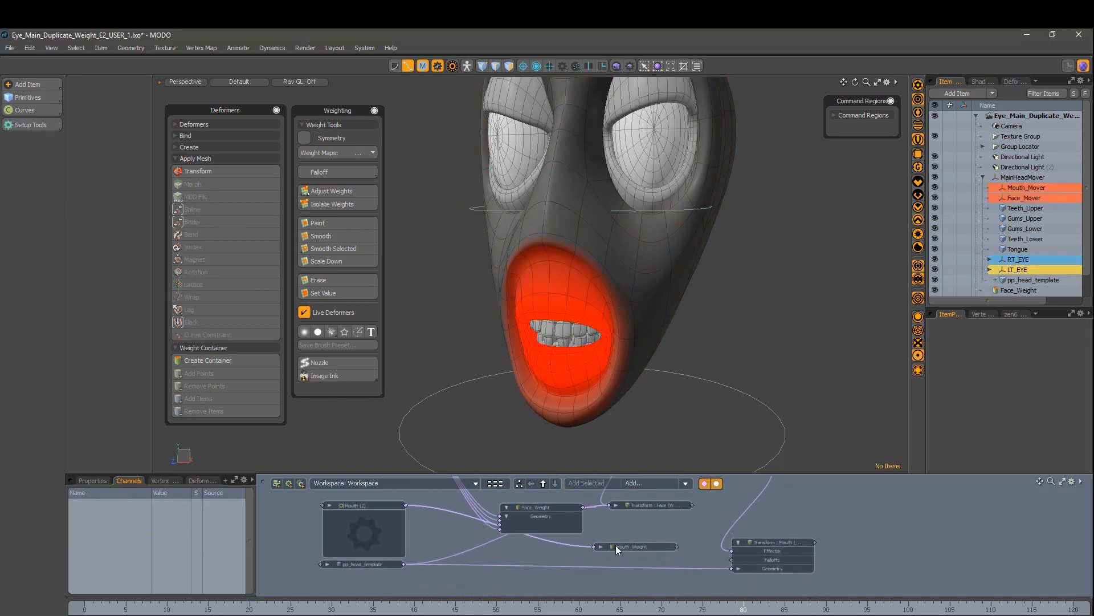
pyautogui.click(615, 545)
pyautogui.moveTo(734, 569); pyautogui.dragTo(734, 569)
pyautogui.click(781, 533)
pyautogui.click(778, 544)
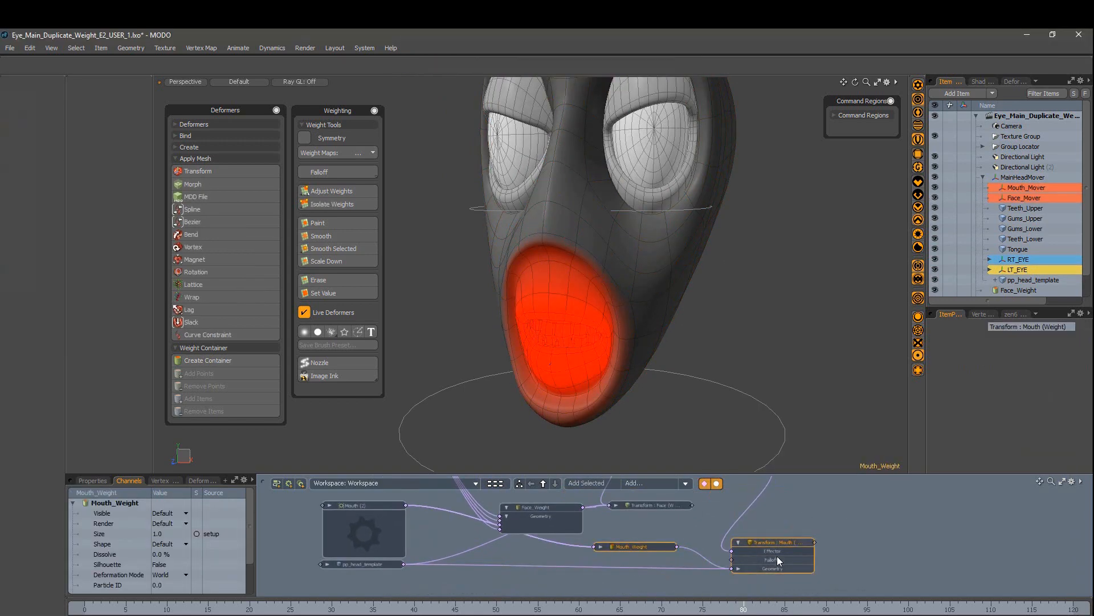
pyautogui.scroll(3, 778, 552)
pyautogui.click(734, 523)
pyautogui.click(740, 538)
pyautogui.click(1012, 189)
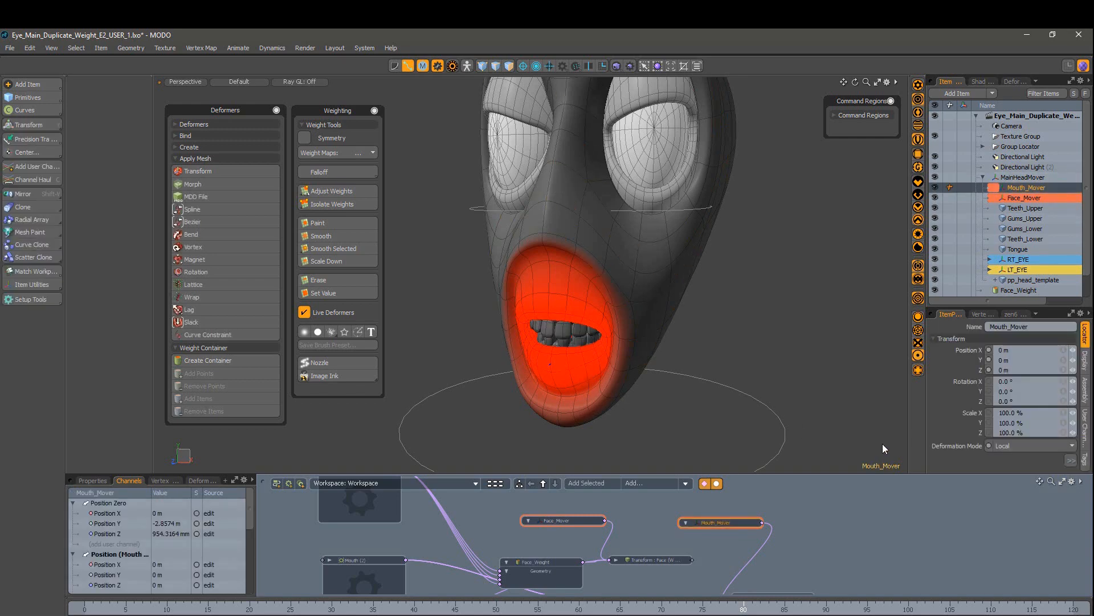
# Step: Test moving and rotating Mouth_Mover, undoing each test
pyautogui.press('w')
pyautogui.moveTo(593, 366); pyautogui.dragTo(656, 337)
pyautogui.hotkey('ctrl', 'z')
pyautogui.press('e')
pyautogui.hotkey('ctrl', 'z')
pyautogui.moveTo(583, 336); pyautogui.dragTo(469, 325)
pyautogui.hotkey('ctrl', 'z')
pyautogui.press('space')
# Step: Adjust the Mouth weight along the head's lip edge loop with Vertex Map Weight
pyautogui.click(661, 336)
pyautogui.press('3')
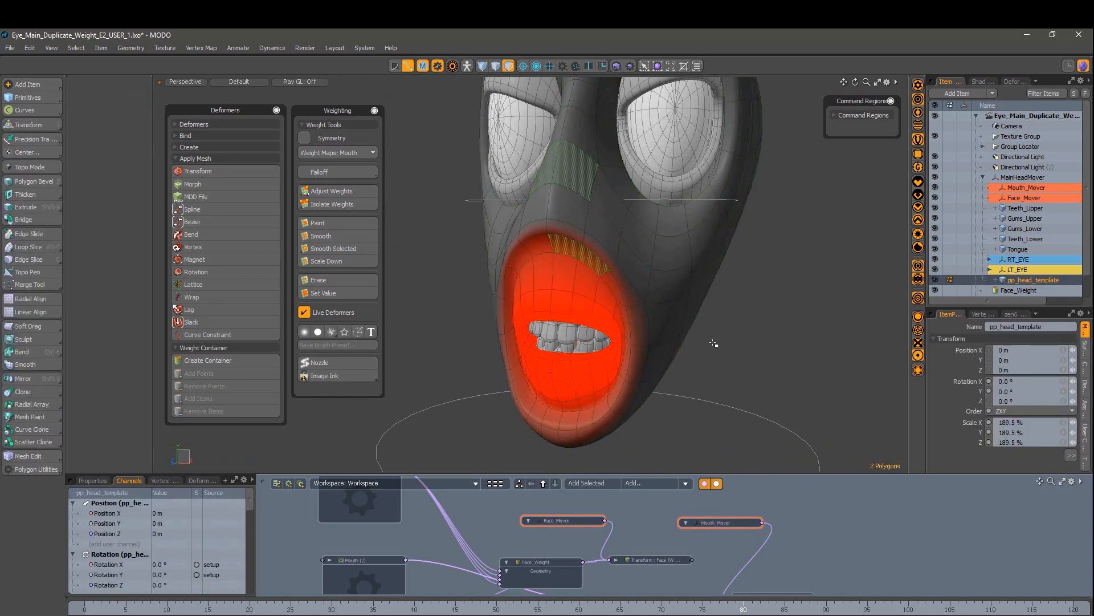
pyautogui.press('2')
pyautogui.press('3')
pyautogui.press('2')
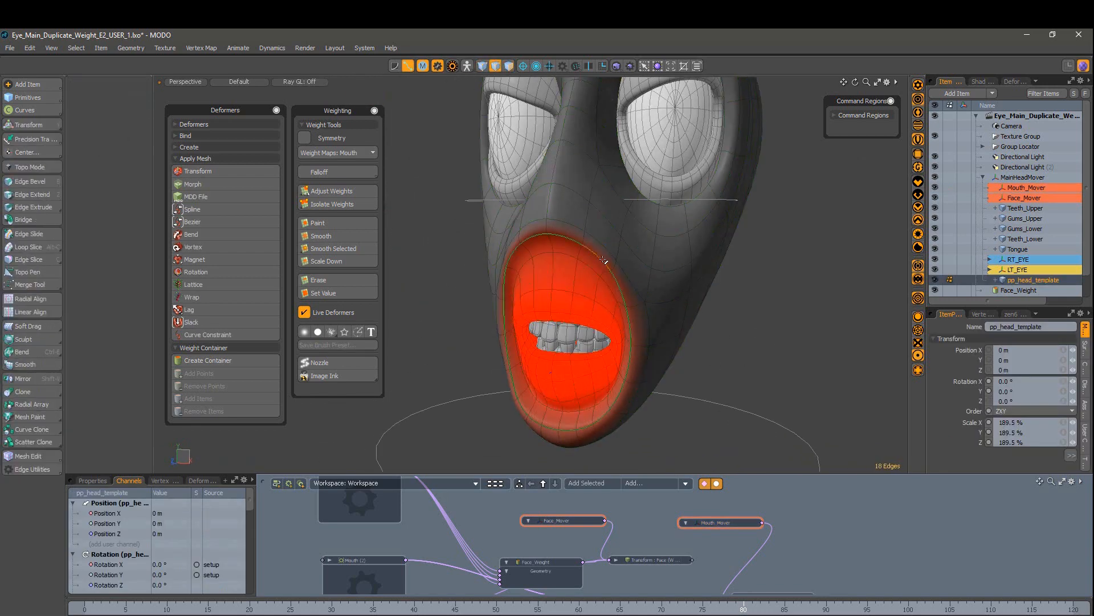
pyautogui.hotkey('shift', 'w')
pyautogui.moveTo(604, 261)
pyautogui.mouseDown()
pyautogui.moveTo(656, 261)
pyautogui.moveTo(622, 271)
pyautogui.mouseUp()
pyautogui.press('space')
pyautogui.press('Escape')
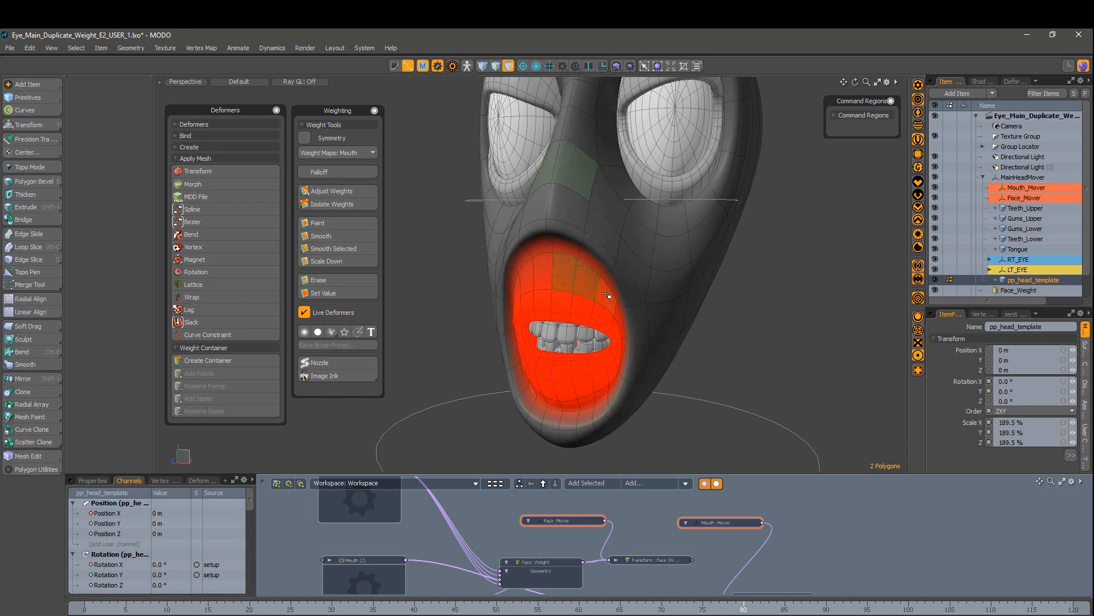
pyautogui.press('2')
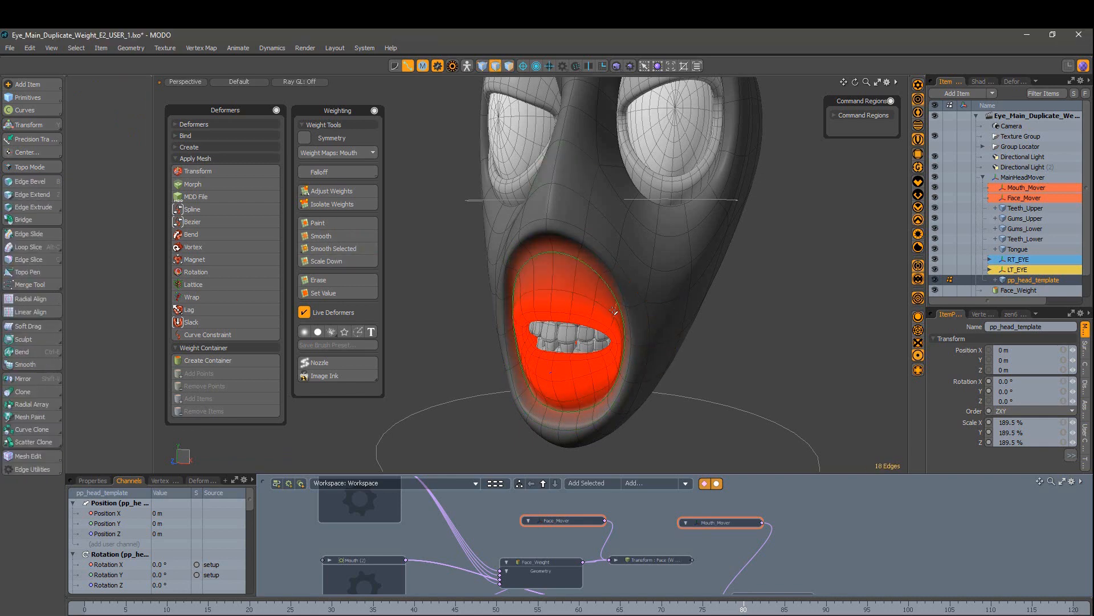
pyautogui.hotkey('shift', 'w')
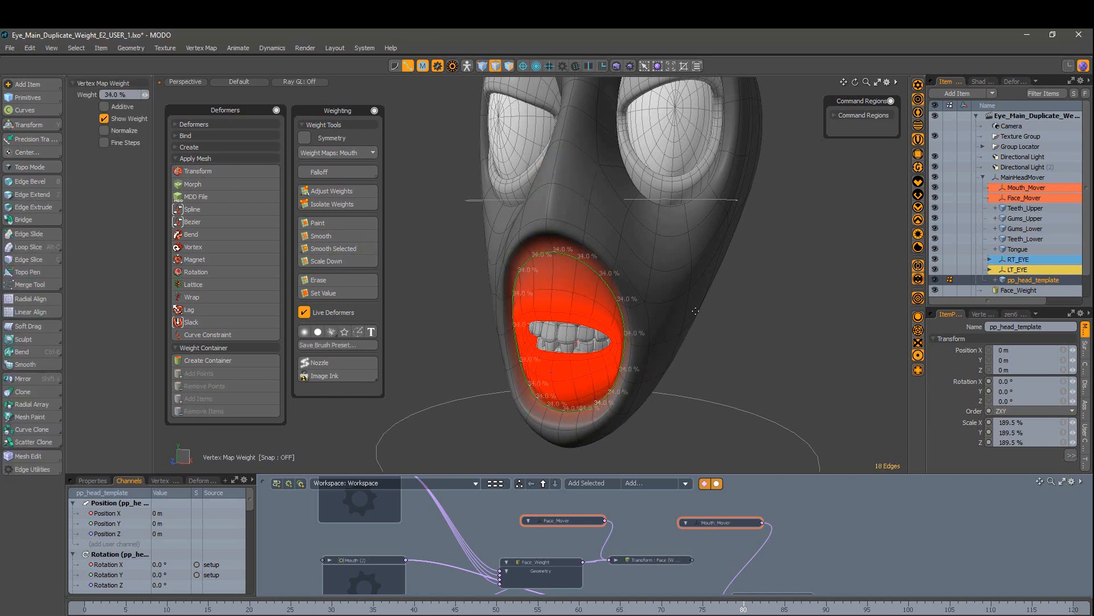
pyautogui.press('space')
# Step: Test rotating and scaling Mouth_Mover from side and front views
pyautogui.keyDown('alt'); pyautogui.moveTo(695, 311); pyautogui.dragTo(649, 299); pyautogui.keyUp('alt')
pyautogui.click(732, 526)
pyautogui.press('e')
pyautogui.keyDown('alt'); pyautogui.moveTo(575, 348); pyautogui.dragTo(610, 354); pyautogui.keyUp('alt')
pyautogui.hotkey('ctrl', 'z')
pyautogui.press('r')
pyautogui.moveTo(614, 358); pyautogui.dragTo(618, 358)
pyautogui.hotkey('ctrl', 'z')
pyautogui.keyDown('alt'); pyautogui.moveTo(638, 379); pyautogui.dragTo(653, 402); pyautogui.keyUp('alt')
pyautogui.press('space')
# Step: Save the scene and enlarge the Schematic panel upward
pyautogui.keyDown('alt'); pyautogui.moveTo(754, 330); pyautogui.dragTo(721, 342); pyautogui.keyUp('alt')
pyautogui.scroll(-4, 729, 376)
pyautogui.click(734, 385)
pyautogui.hotkey('ctrl', 's')
pyautogui.scroll(-4, 748, 559)
pyautogui.moveTo(761, 474); pyautogui.dragTo(764, 319)
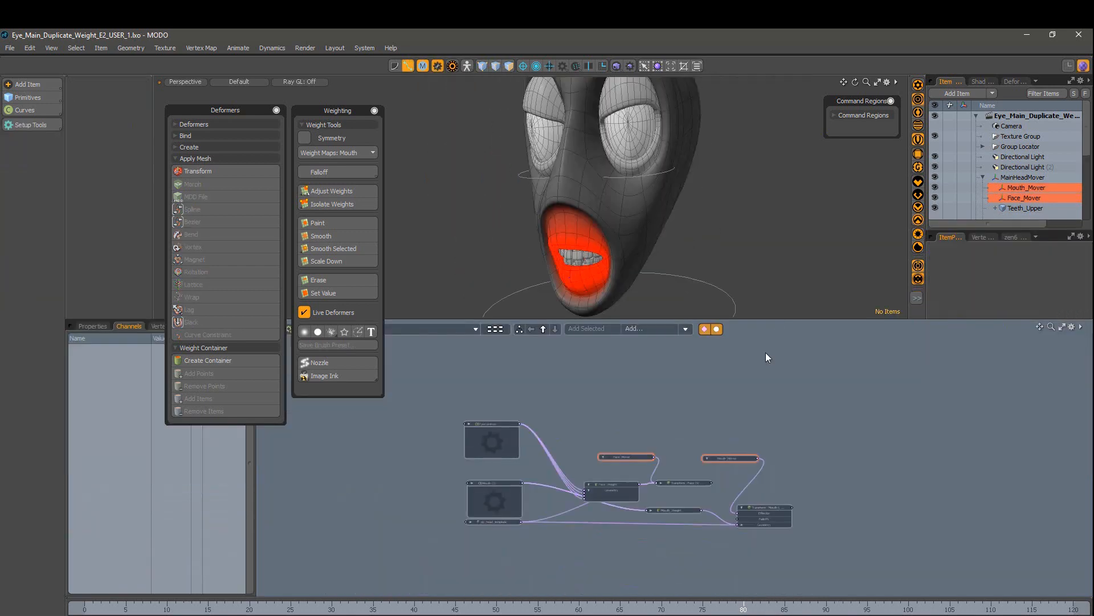
# Step: Move the EyeControls node down and frame the viewport on the mouth from the front
pyautogui.scroll(3, 503, 466)
pyautogui.moveTo(493, 407); pyautogui.dragTo(497, 431)
pyautogui.doubleClick(495, 491)
pyautogui.keyDown('alt'); pyautogui.moveTo(706, 242); pyautogui.dragTo(609, 256); pyautogui.keyUp('alt')
pyautogui.scroll(4, 609, 257)
pyautogui.keyDown('alt'); pyautogui.keyDown('shift'); pyautogui.moveTo(609, 257); pyautogui.dragTo(615, 220); pyautogui.keyUp('shift'); pyautogui.keyUp('alt')
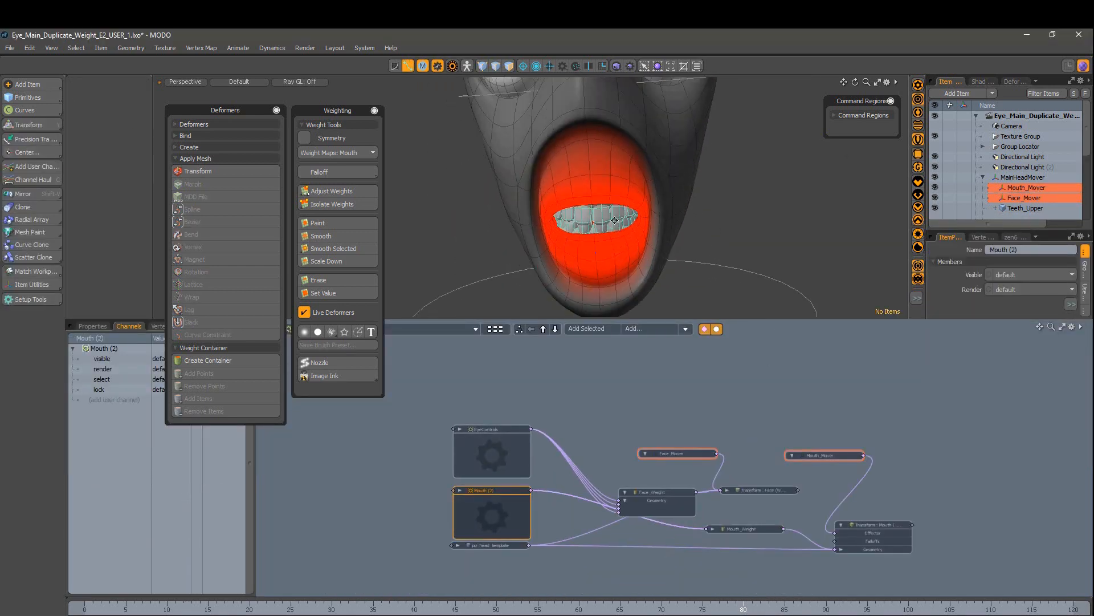
pyautogui.click(621, 68)
pyautogui.click(627, 66)
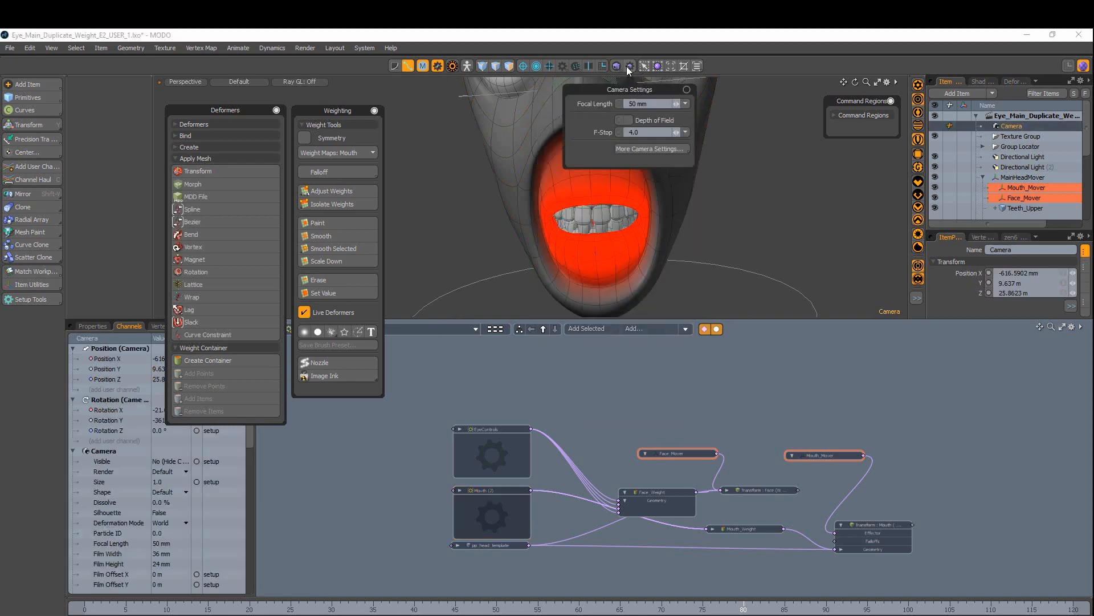
pyautogui.scroll(2, 627, 456)
# Step: Drag Mouth_Weight, Transform : Mouth and the mover nodes left into a compact layout
pyautogui.moveTo(774, 547); pyautogui.dragTo(668, 561)
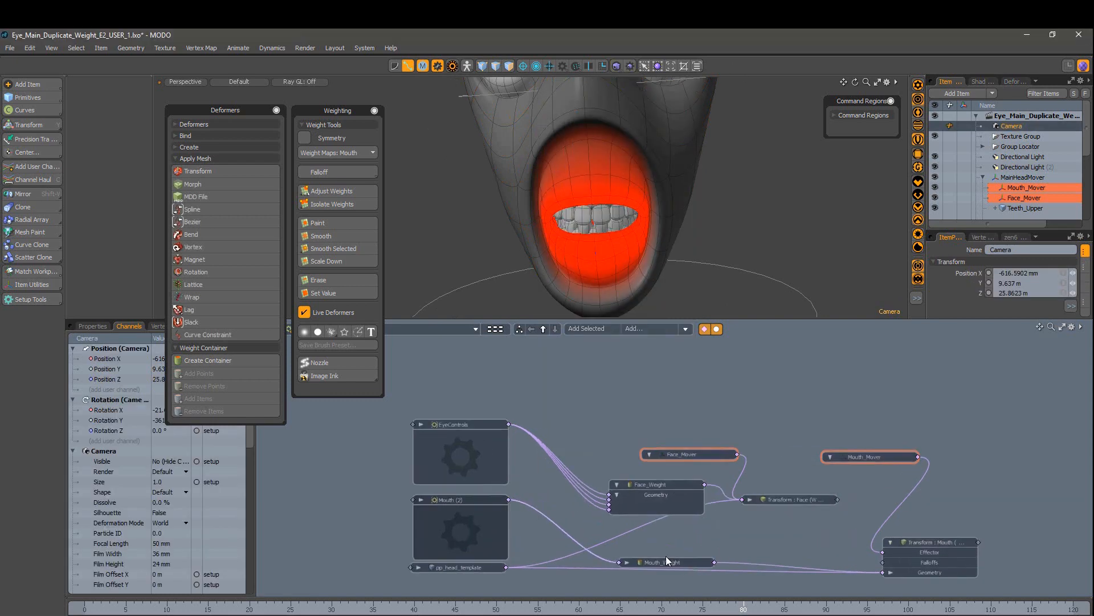
pyautogui.moveTo(940, 541); pyautogui.dragTo(833, 546)
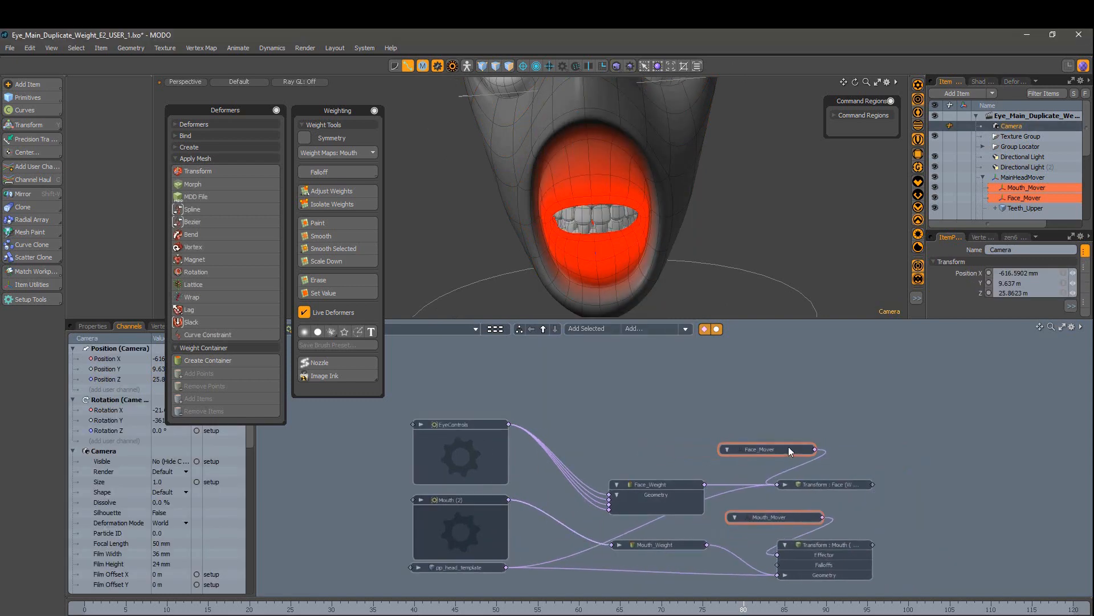
pyautogui.scroll(-2, 684, 456)
pyautogui.keyDown('alt'); pyautogui.moveTo(639, 423); pyautogui.dragTo(613, 393); pyautogui.keyUp('alt')
pyautogui.moveTo(582, 398); pyautogui.dragTo(818, 530)
pyautogui.moveTo(727, 422); pyautogui.dragTo(695, 406)
pyautogui.click(813, 498)
pyautogui.scroll(2, 814, 498)
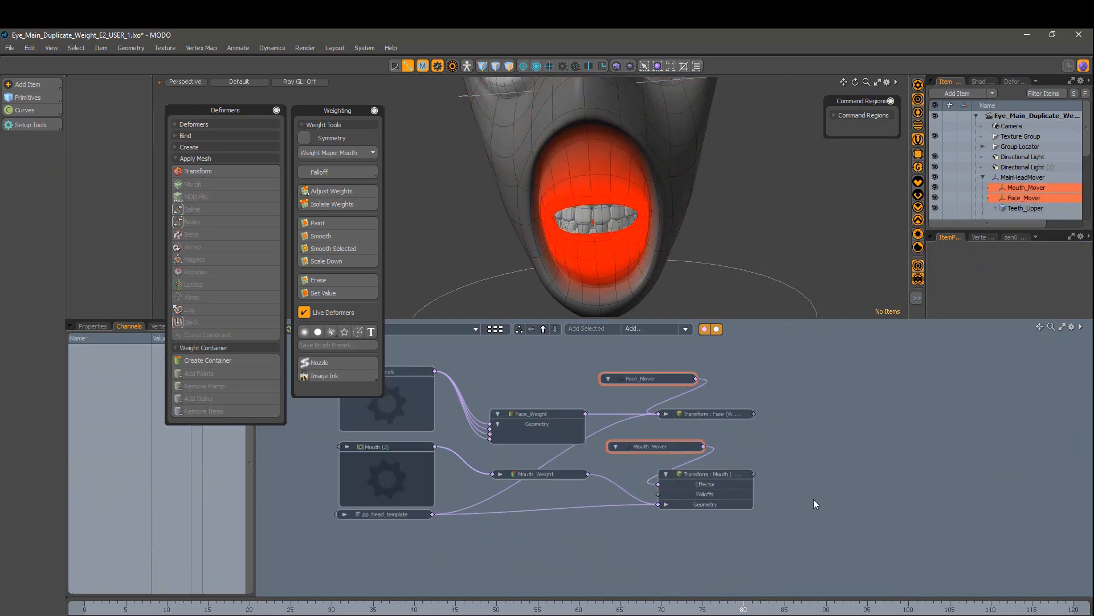
pyautogui.moveTo(801, 388); pyautogui.dragTo(807, 386)
pyautogui.moveTo(679, 363); pyautogui.dragTo(780, 529)
pyautogui.moveTo(719, 416); pyautogui.dragTo(684, 416)
# Step: Shift the six right-hand schematic nodes further left
pyautogui.moveTo(521, 361); pyautogui.dragTo(752, 532)
pyautogui.moveTo(534, 416)
pyautogui.mouseDown()
pyautogui.moveTo(515, 418)
pyautogui.moveTo(527, 419)
pyautogui.mouseUp()
pyautogui.click(596, 382)
pyautogui.keyDown('alt'); pyautogui.moveTo(596, 383); pyautogui.dragTo(708, 403); pyautogui.keyUp('alt')
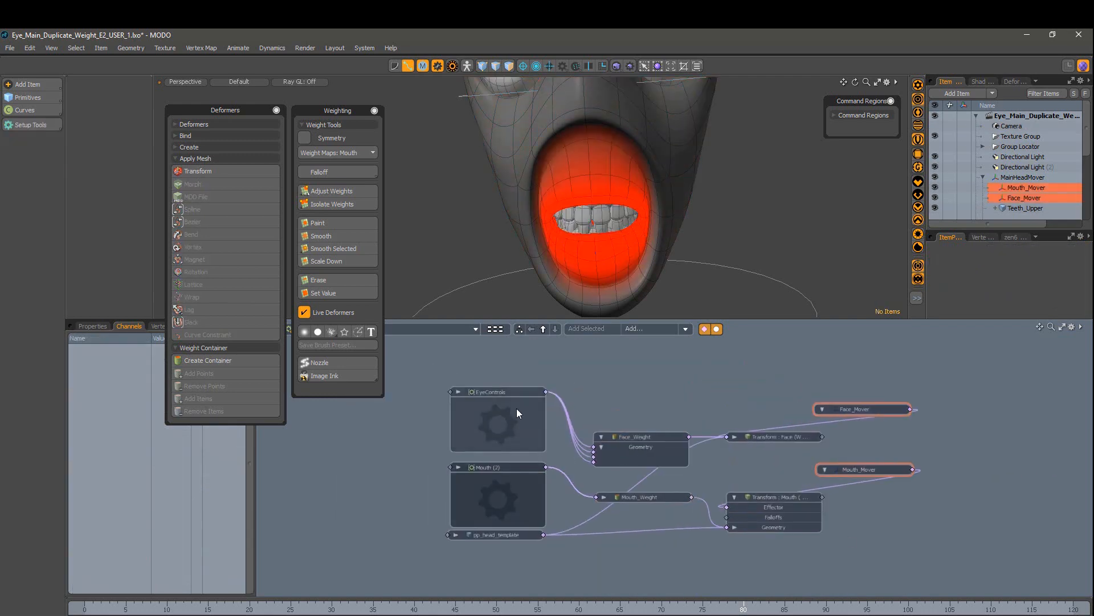
# Step: Render a close-up of the mouth in the side-panel render preview
pyautogui.click(1037, 82)
pyautogui.click(1036, 121)
pyautogui.keyDown('ctrl'); pyautogui.keyDown('alt'); pyautogui.moveTo(1028, 148); pyautogui.dragTo(1072, 225); pyautogui.keyUp('alt'); pyautogui.keyUp('ctrl')
pyautogui.keyDown('alt'); pyautogui.moveTo(1012, 186); pyautogui.dragTo(1007, 163); pyautogui.keyUp('alt')
pyautogui.click(983, 82)
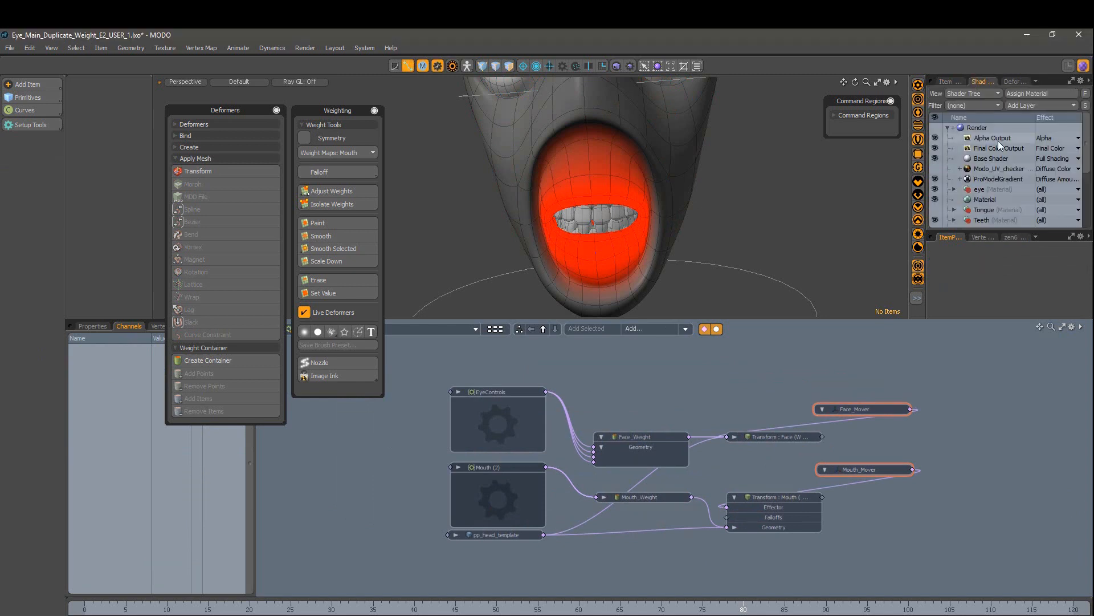
pyautogui.click(978, 128)
pyautogui.click(1071, 307)
pyautogui.press('Return')
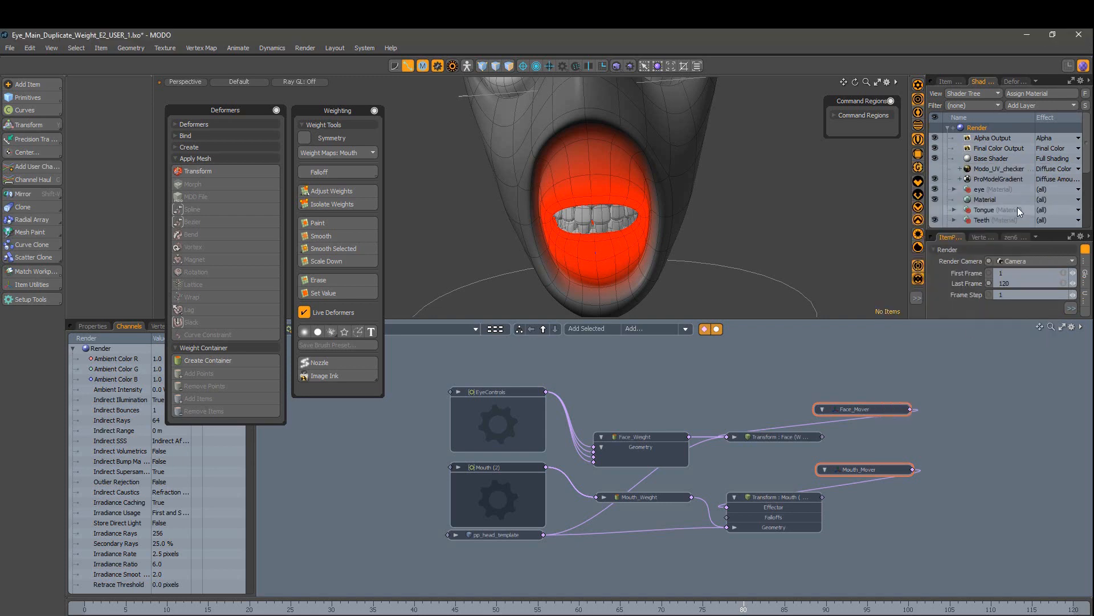
pyautogui.click(1072, 307)
pyautogui.click(1037, 82)
pyautogui.click(1038, 120)
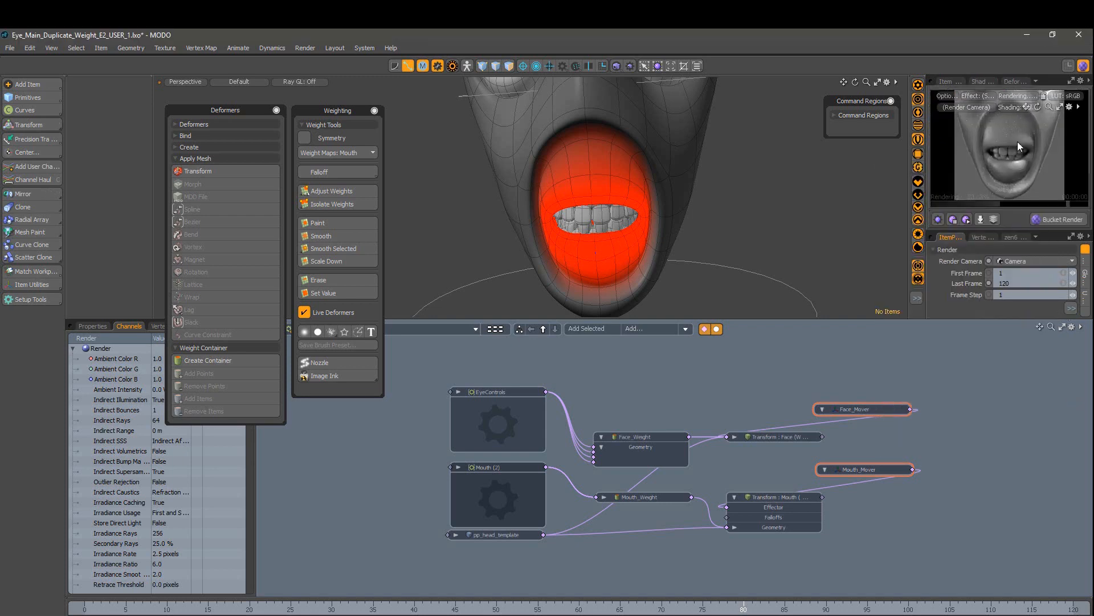
pyautogui.click(1041, 221)
pyautogui.moveTo(997, 90); pyautogui.dragTo(1093, 140)
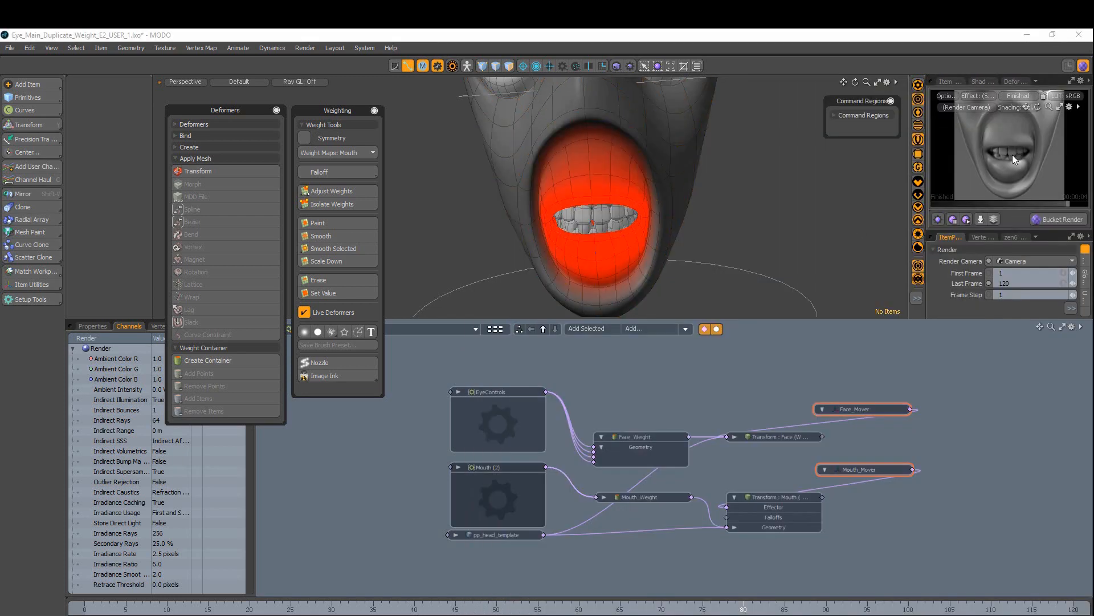
# Step: Replace the Mouth (2) node's thumbnail with the last mouth render
pyautogui.rightClick(480, 495)
pyautogui.click(365, 482)
pyautogui.rightClick(481, 497)
pyautogui.click(501, 591)
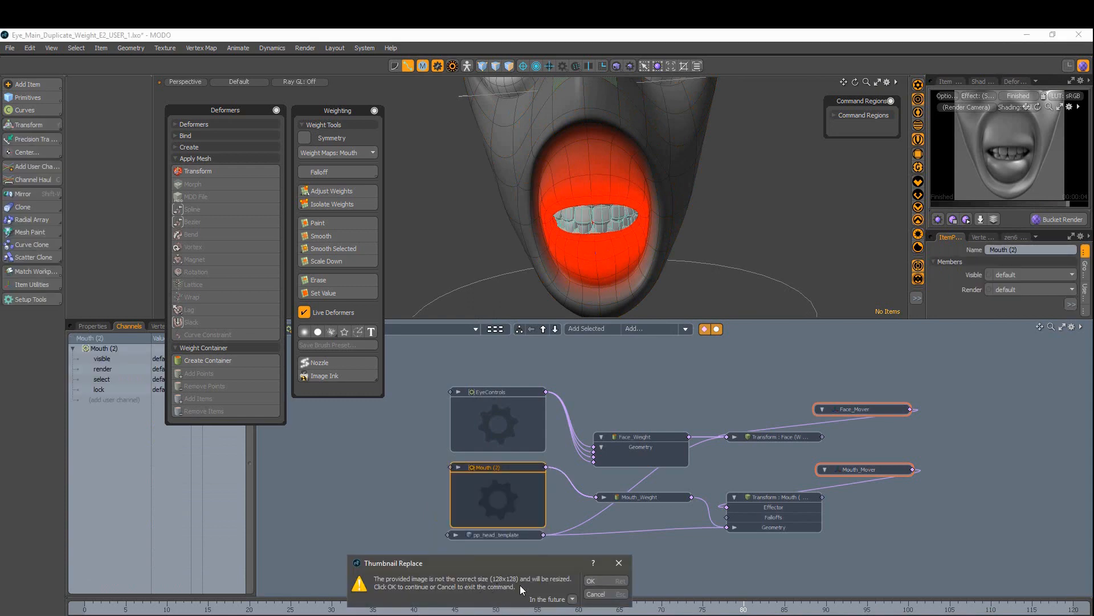
pyautogui.press('Return')
# Step: Frame the eyes in the preview and use that render as the EyeControls thumbnail
pyautogui.click(505, 426)
pyautogui.keyDown('alt'); pyautogui.keyDown('shift'); pyautogui.moveTo(596, 123); pyautogui.dragTo(603, 290); pyautogui.keyUp('shift'); pyautogui.keyUp('alt')
pyautogui.keyDown('alt'); pyautogui.moveTo(638, 393); pyautogui.dragTo(626, 352); pyautogui.keyUp('alt')
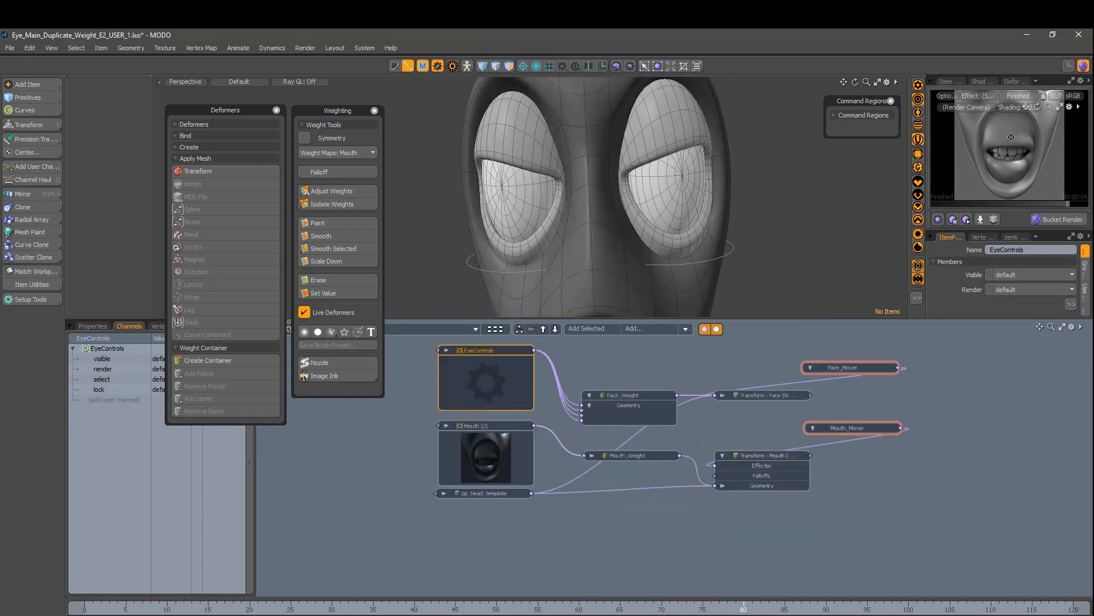
pyautogui.keyDown('alt'); pyautogui.keyDown('shift'); pyautogui.moveTo(1012, 137); pyautogui.dragTo(1040, 148); pyautogui.keyUp('shift'); pyautogui.keyUp('alt')
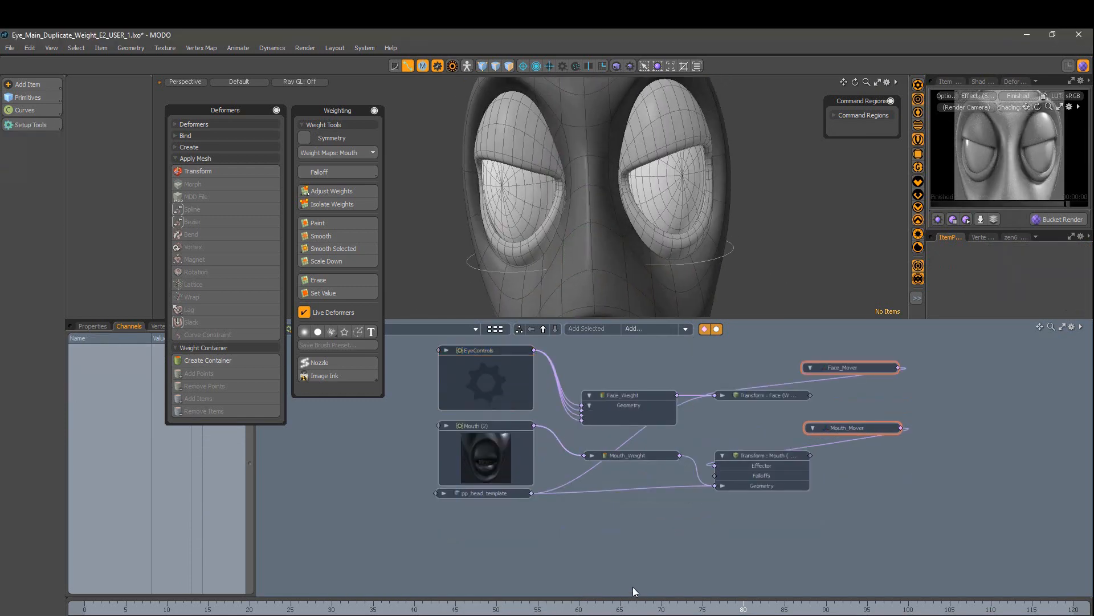
pyautogui.rightClick(463, 395)
pyautogui.click(516, 509)
# Step: Colour the Face_Weight and Mouth_Weight nodes yellow
pyautogui.click(485, 493)
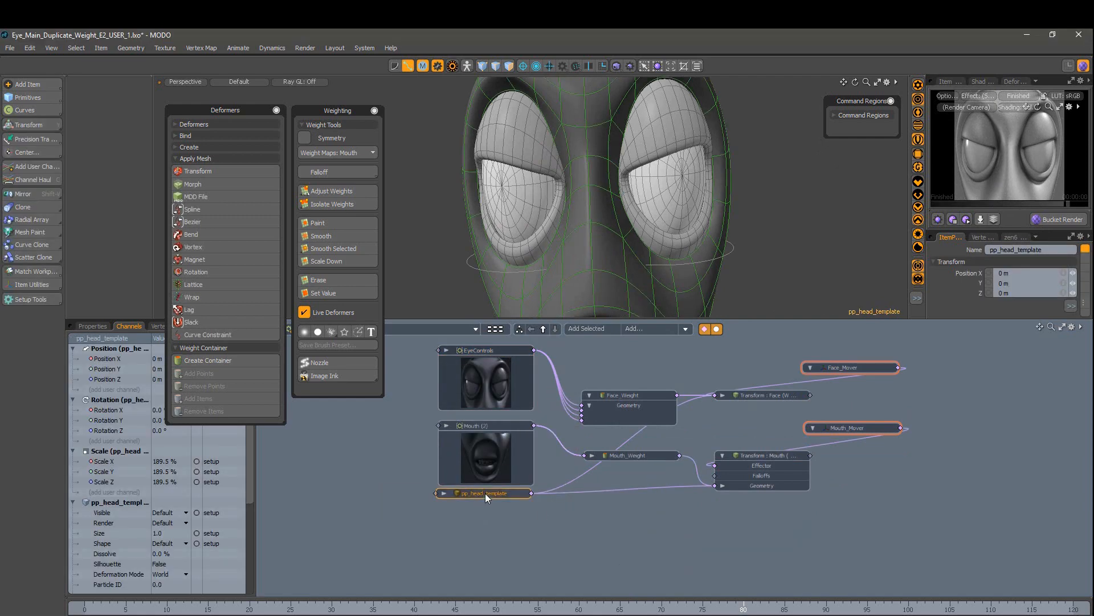
pyautogui.click(514, 534)
pyautogui.click(652, 400)
pyautogui.keyDown('shift'); pyautogui.click(633, 455); pyautogui.keyUp('shift')
pyautogui.rightClick(633, 456)
pyautogui.moveTo(633, 355)
pyautogui.click(693, 406)
pyautogui.click(689, 581)
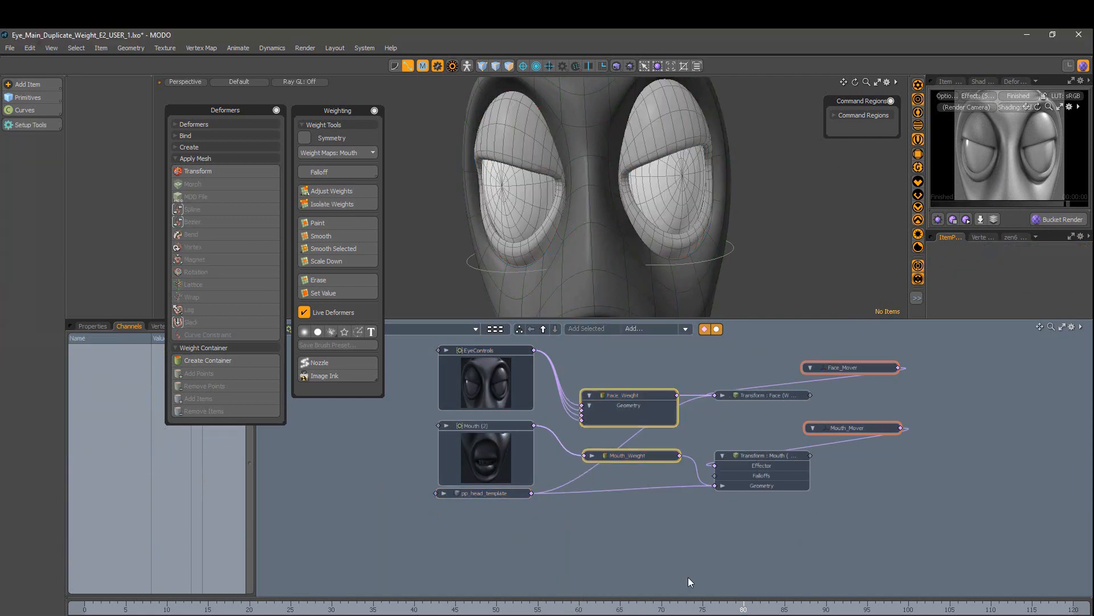
# Step: Colour the Face and Mouth transform nodes blue
pyautogui.click(752, 469)
pyautogui.keyDown('shift'); pyautogui.click(757, 392); pyautogui.keyUp('shift')
pyautogui.rightClick(757, 392)
pyautogui.moveTo(787, 352)
pyautogui.click(857, 450)
pyautogui.click(911, 491)
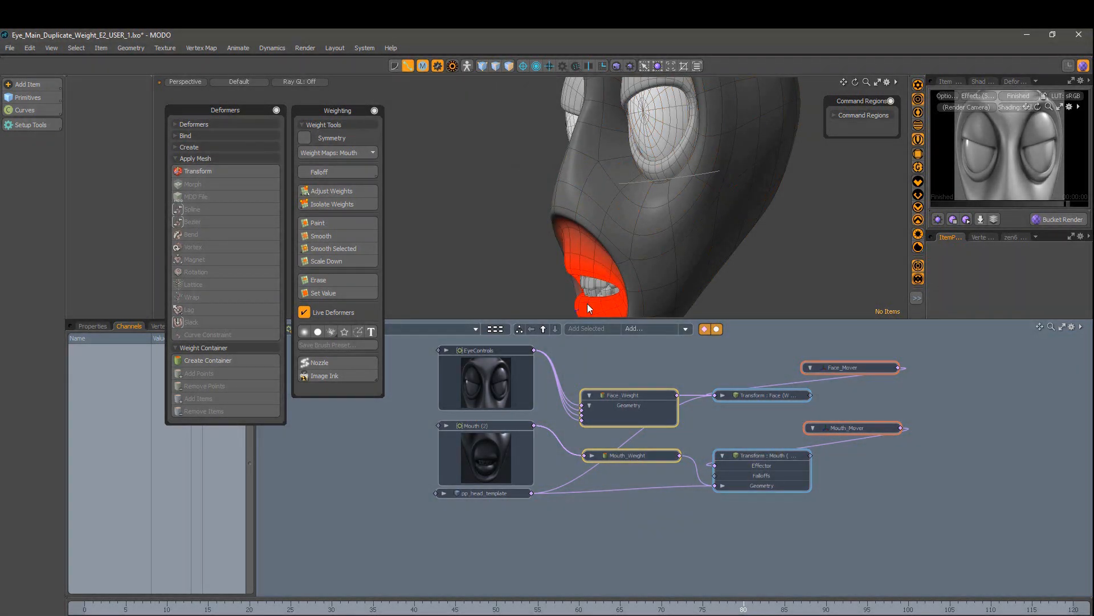
# Step: Select the pp_head_template mesh, show its Mouth weight map, and start a new weight map
pyautogui.click(947, 81)
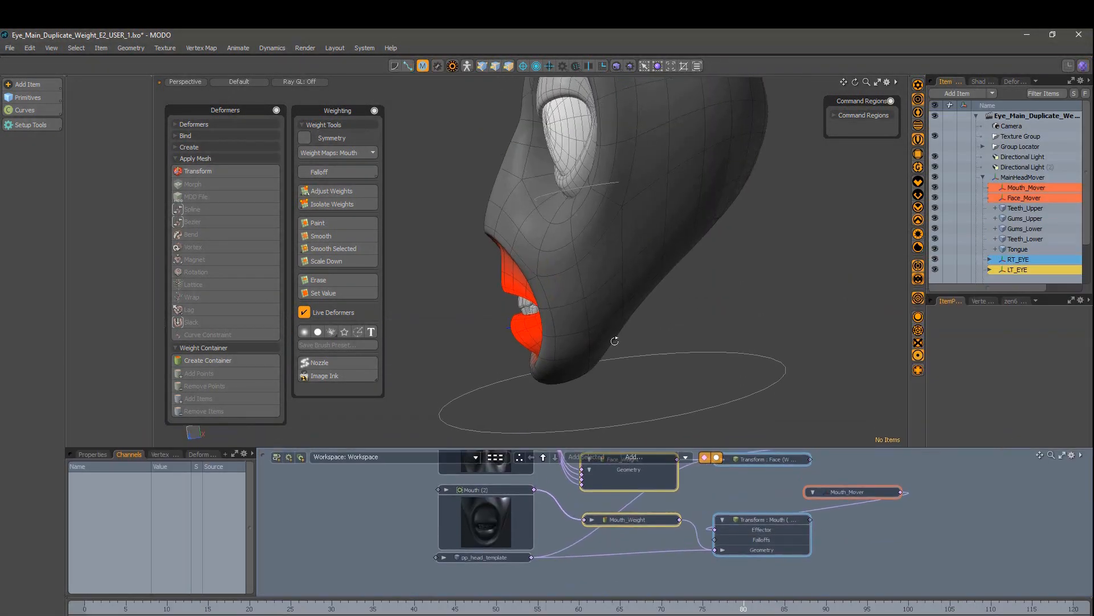
pyautogui.keyDown('alt'); pyautogui.moveTo(759, 268); pyautogui.dragTo(787, 284); pyautogui.keyUp('alt')
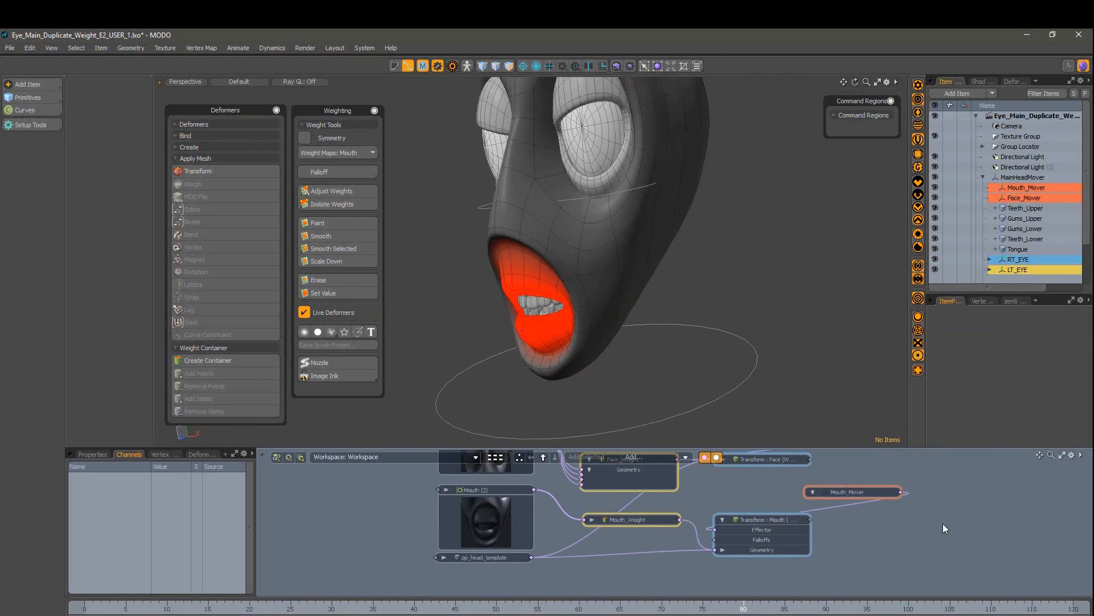
pyautogui.keyDown('alt'); pyautogui.moveTo(942, 523); pyautogui.dragTo(918, 550); pyautogui.keyUp('alt')
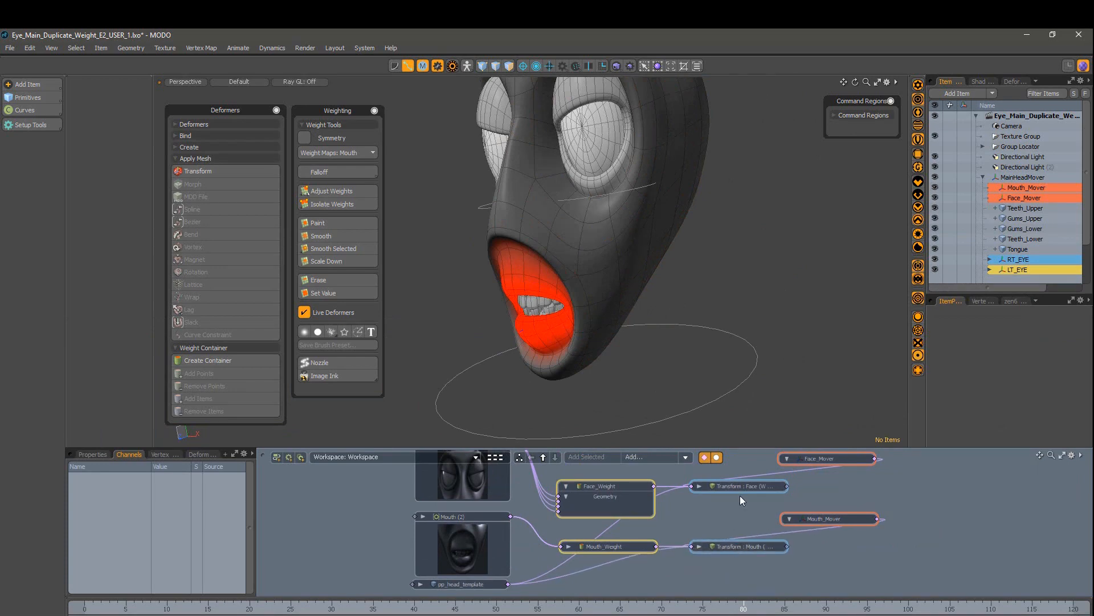
pyautogui.click(552, 344)
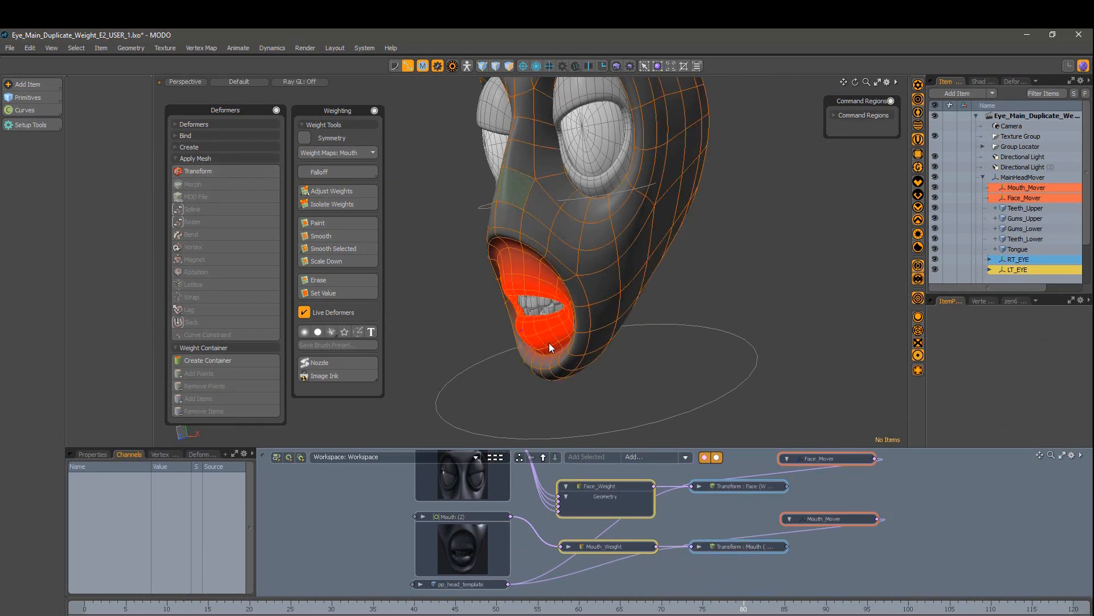
pyautogui.click(982, 300)
pyautogui.click(958, 354)
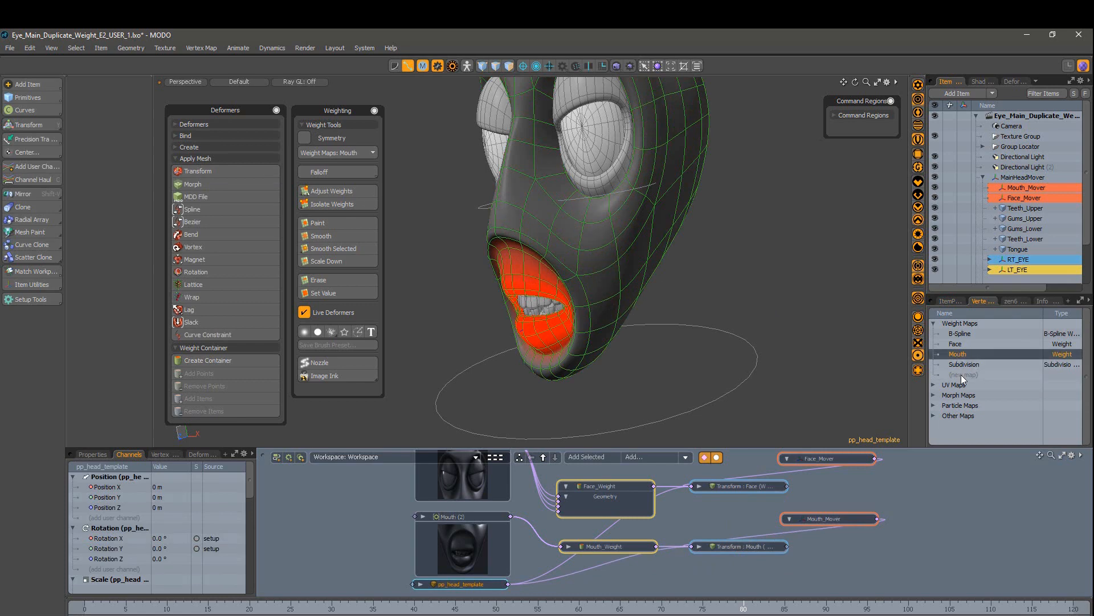
pyautogui.click(963, 375)
# Step: Name the new weight map Jaw and hide the RT_EYE and LT_EYE meshes
pyautogui.write('Jaw')
pyautogui.click(1048, 350)
pyautogui.keyDown('alt'); pyautogui.moveTo(741, 319); pyautogui.dragTo(651, 317); pyautogui.keyUp('alt')
pyautogui.scroll(-3, 755, 275)
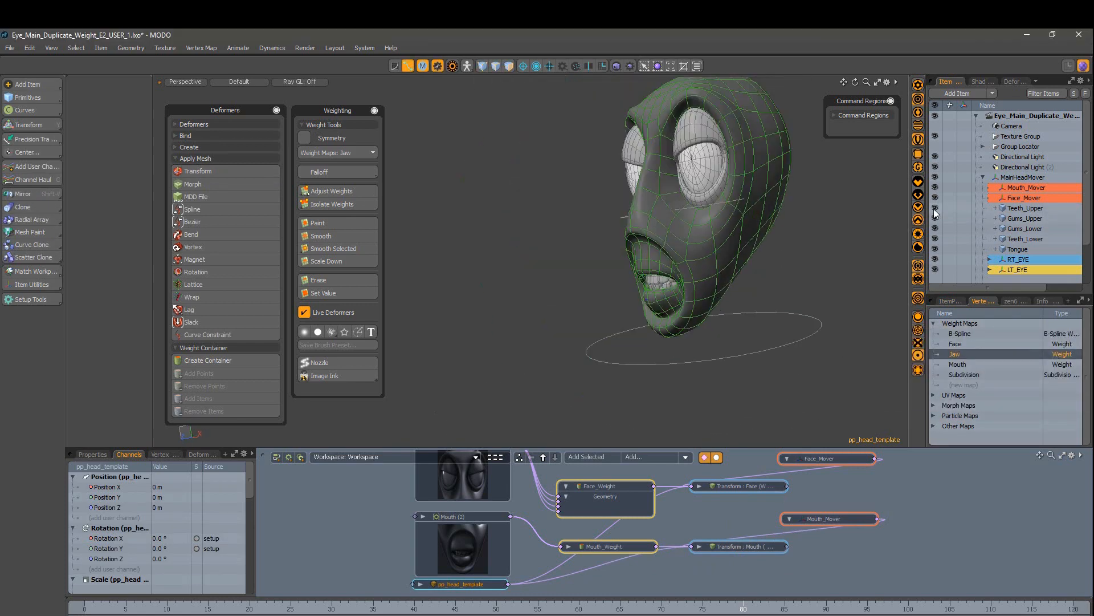
pyautogui.scroll(3, 727, 188)
pyautogui.click(935, 260)
pyautogui.click(935, 269)
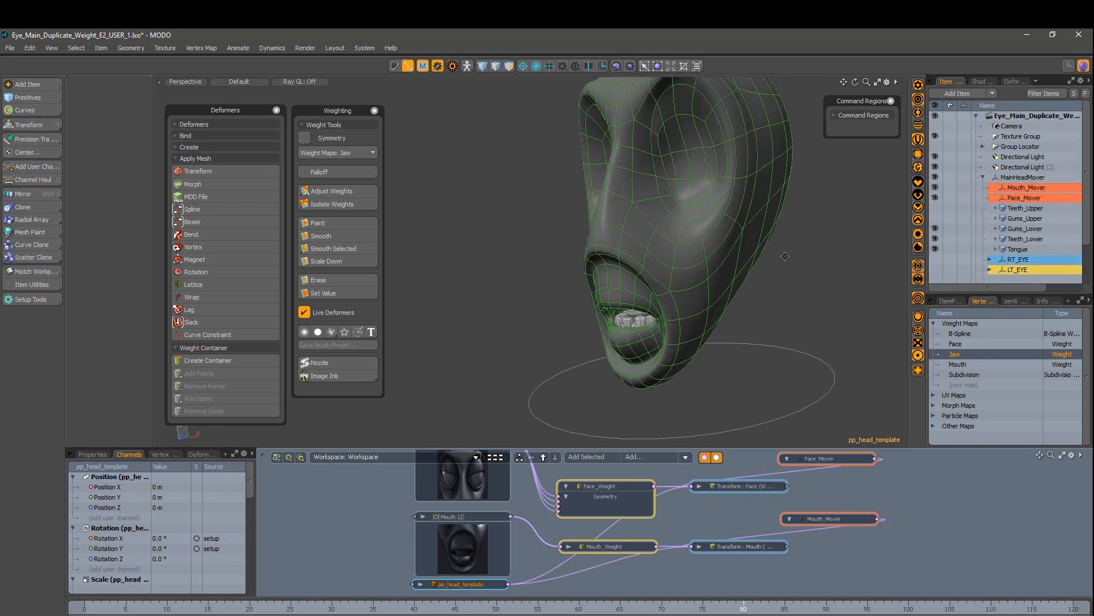
pyautogui.scroll(6, 688, 334)
pyautogui.keyDown('alt'); pyautogui.moveTo(689, 334); pyautogui.dragTo(684, 378); pyautogui.keyUp('alt')
# Step: In polygon mode, select the chin, lower jaw and lower lip polygons
pyautogui.press('3')
pyautogui.scroll(3, 672, 359)
pyautogui.keyDown('alt'); pyautogui.moveTo(547, 320); pyautogui.dragTo(598, 240); pyautogui.keyUp('alt')
pyautogui.click(582, 334)
pyautogui.keyDown('alt'); pyautogui.moveTo(696, 169); pyautogui.dragTo(423, 284); pyautogui.keyUp('alt')
pyautogui.scroll(-4, 423, 284)
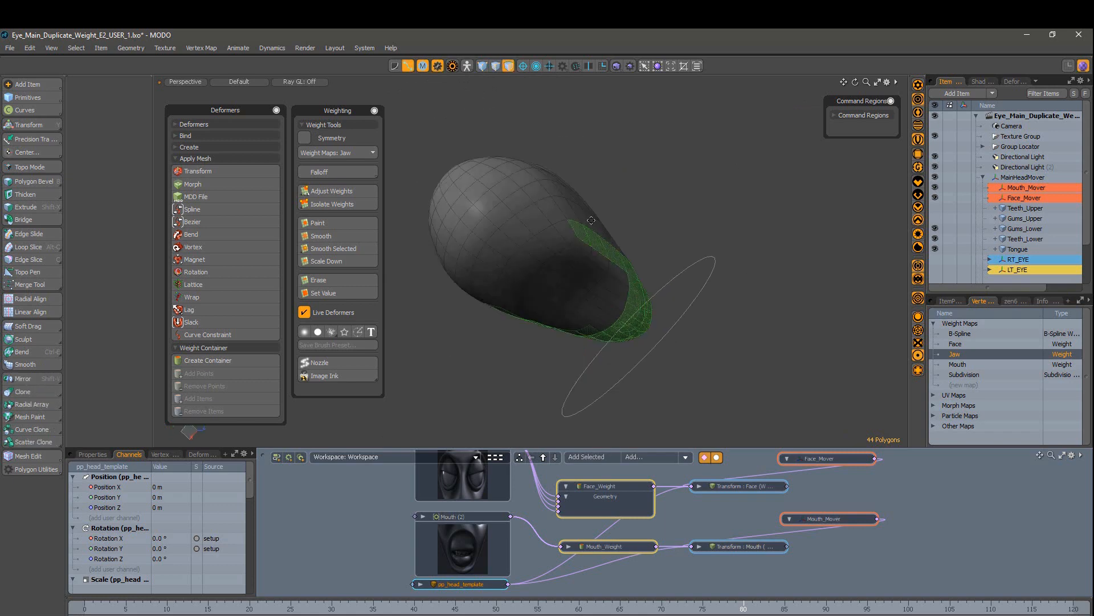
pyautogui.keyDown('alt'); pyautogui.keyDown('shift'); pyautogui.moveTo(550, 222); pyautogui.dragTo(748, 188); pyautogui.keyUp('shift'); pyautogui.keyUp('alt')
pyautogui.keyDown('shift'); pyautogui.click(767, 277); pyautogui.keyUp('shift')
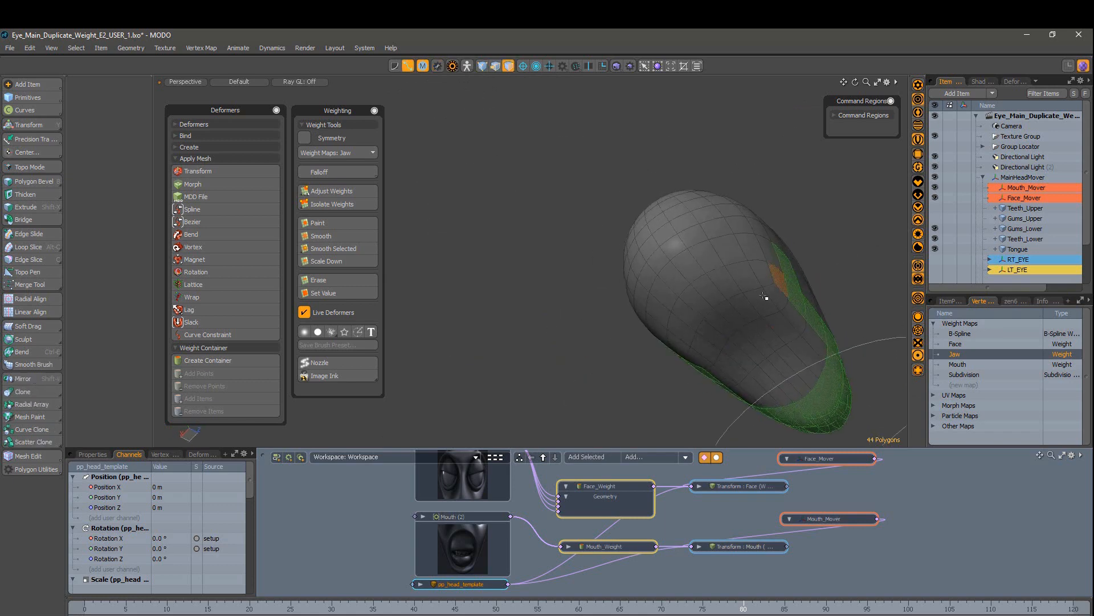
pyautogui.keyDown('alt'); pyautogui.moveTo(763, 295); pyautogui.dragTo(481, 298); pyautogui.keyUp('alt')
pyautogui.keyDown('ctrl'); pyautogui.keyDown('alt'); pyautogui.moveTo(603, 352); pyautogui.dragTo(610, 342); pyautogui.keyUp('alt'); pyautogui.keyUp('ctrl')
pyautogui.keyDown('alt'); pyautogui.moveTo(610, 342); pyautogui.dragTo(618, 335); pyautogui.keyUp('alt')
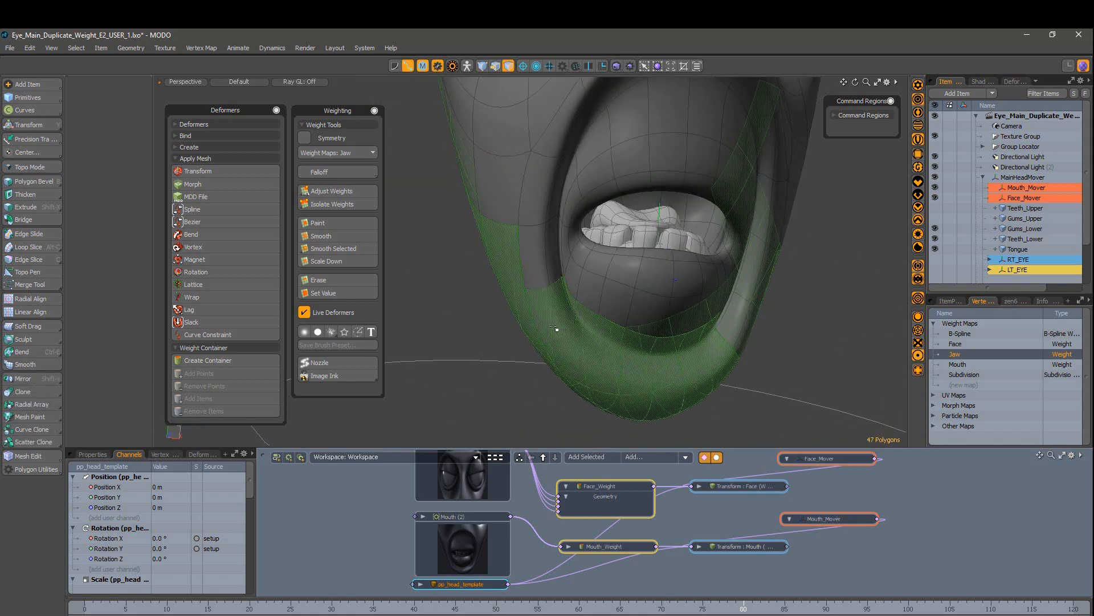
pyautogui.keyDown('alt'); pyautogui.moveTo(653, 254); pyautogui.dragTo(578, 277); pyautogui.keyUp('alt')
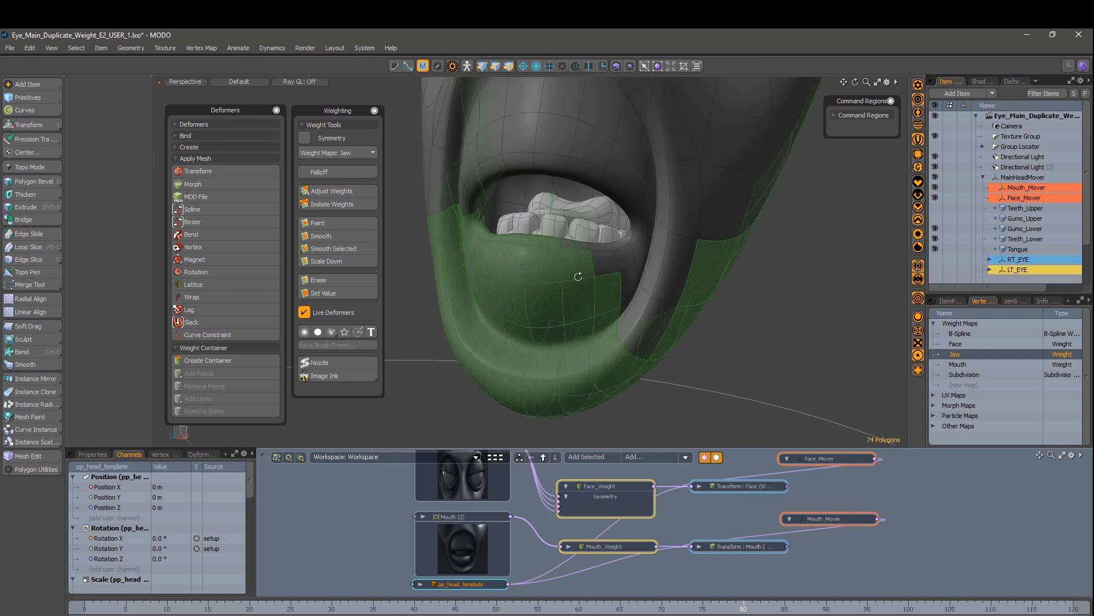
pyautogui.keyDown('shift'); pyautogui.moveTo(628, 245); pyautogui.dragTo(619, 247); pyautogui.keyUp('shift')
pyautogui.keyDown('ctrl'); pyautogui.keyDown('alt'); pyautogui.moveTo(570, 245); pyautogui.dragTo(604, 245); pyautogui.keyUp('alt'); pyautogui.keyUp('ctrl')
# Step: Add the inner mouth and lower teeth polygons, then weight the selection to about 86.5%
pyautogui.keyDown('alt'); pyautogui.moveTo(513, 228); pyautogui.dragTo(467, 211); pyautogui.keyUp('alt')
pyautogui.keyDown('alt'); pyautogui.keyDown('shift'); pyautogui.moveTo(468, 210); pyautogui.dragTo(575, 292); pyautogui.keyUp('shift'); pyautogui.keyUp('alt')
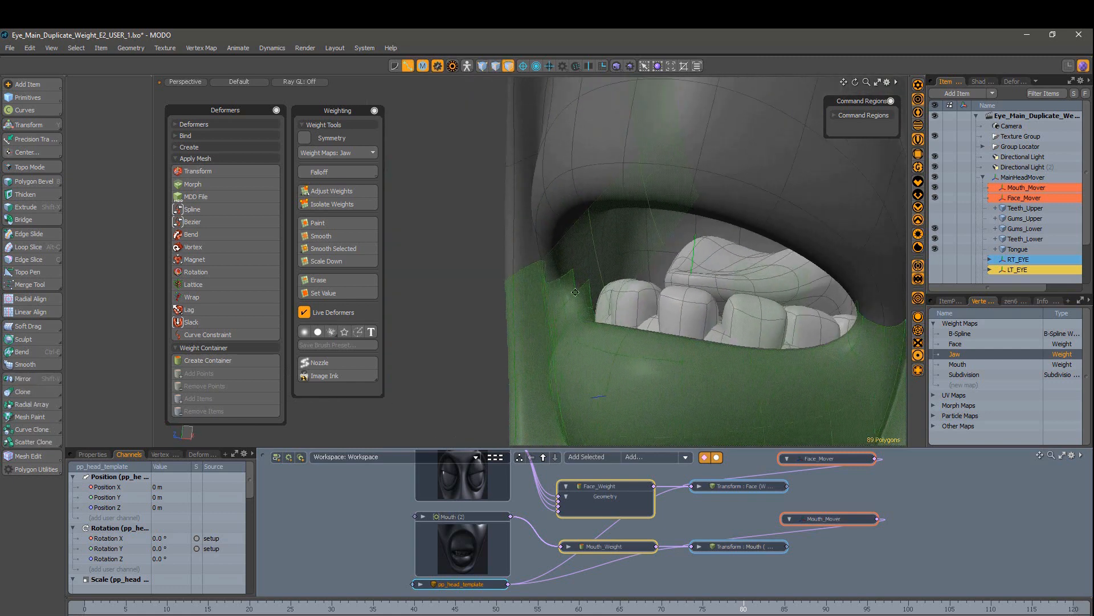
pyautogui.moveTo(753, 252)
pyautogui.keyDown('alt'); pyautogui.mouseDown()
pyautogui.moveTo(673, 259)
pyautogui.moveTo(752, 262)
pyautogui.mouseUp(); pyautogui.keyUp('alt')
pyautogui.moveTo(764, 239)
pyautogui.keyDown('shift'); pyautogui.mouseDown()
pyautogui.moveTo(781, 268)
pyautogui.moveTo(593, 285)
pyautogui.mouseUp(); pyautogui.keyUp('shift')
pyautogui.moveTo(536, 268)
pyautogui.keyDown('shift'); pyautogui.mouseDown()
pyautogui.moveTo(509, 299)
pyautogui.moveTo(513, 359)
pyautogui.mouseUp(); pyautogui.keyUp('shift')
pyautogui.keyDown('shift'); pyautogui.moveTo(570, 387); pyautogui.dragTo(684, 390); pyautogui.keyUp('shift')
pyautogui.keyDown('alt'); pyautogui.moveTo(694, 333); pyautogui.dragTo(501, 342); pyautogui.keyUp('alt')
pyautogui.keyDown('shift'); pyautogui.moveTo(490, 256); pyautogui.dragTo(513, 302); pyautogui.keyUp('shift')
pyautogui.keyDown('alt'); pyautogui.moveTo(531, 319); pyautogui.dragTo(593, 228); pyautogui.keyUp('alt')
pyautogui.moveTo(593, 228)
pyautogui.keyDown('shift'); pyautogui.mouseDown()
pyautogui.moveTo(582, 180)
pyautogui.moveTo(589, 337)
pyautogui.moveTo(628, 391)
pyautogui.moveTo(748, 225)
pyautogui.moveTo(827, 285)
pyautogui.mouseUp(); pyautogui.keyUp('shift')
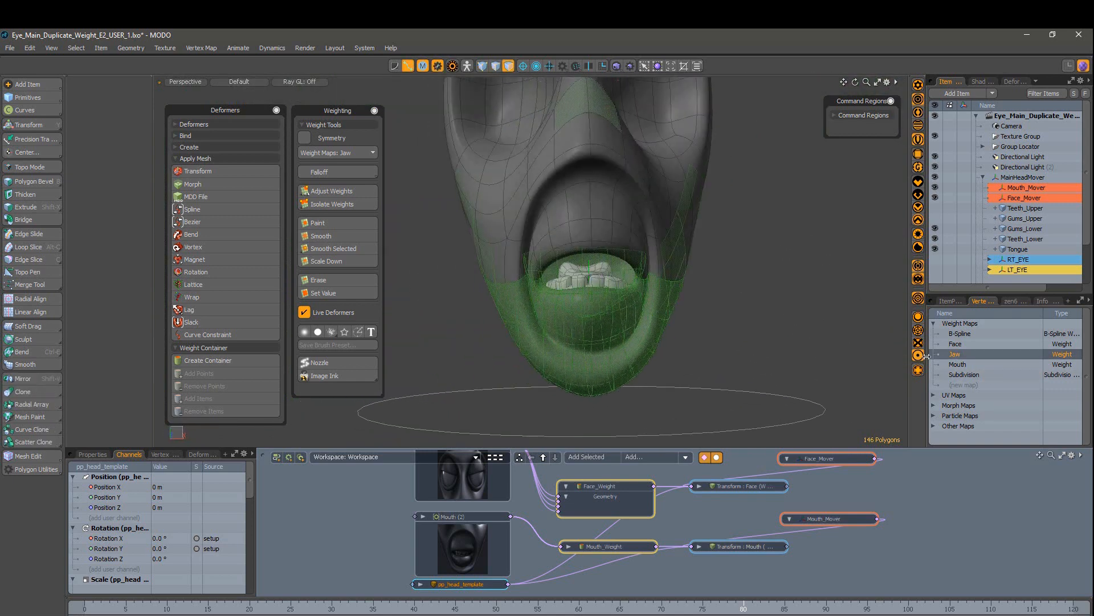
pyautogui.moveTo(422, 245); pyautogui.dragTo(456, 257)
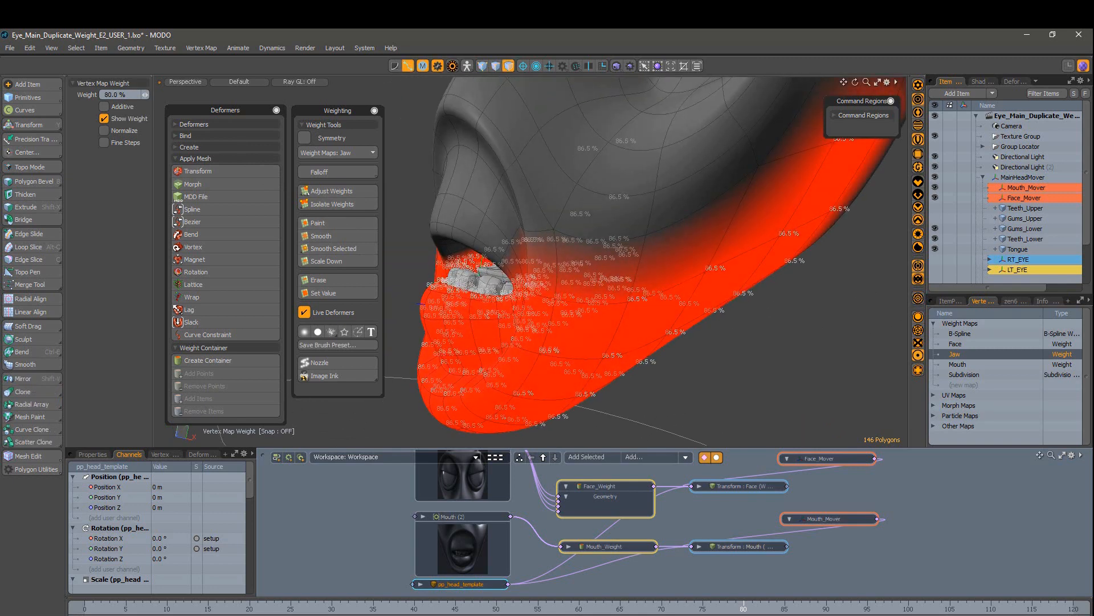
# Step: Lower the Jaw weight to about 80%, hide weight labels, and smooth the selected weights
pyautogui.keyDown('alt'); pyautogui.moveTo(684, 171); pyautogui.dragTo(513, 182); pyautogui.keyUp('alt')
pyautogui.moveTo(496, 168); pyautogui.dragTo(461, 165)
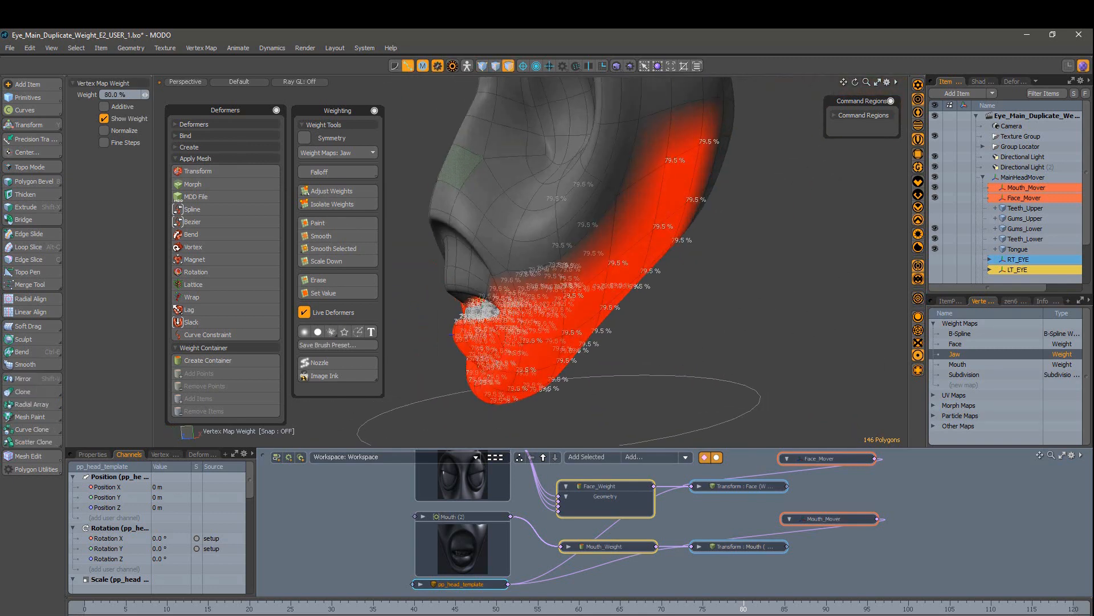
pyautogui.keyDown('alt'); pyautogui.moveTo(497, 363); pyautogui.dragTo(641, 335); pyautogui.keyUp('alt')
pyautogui.click(138, 119)
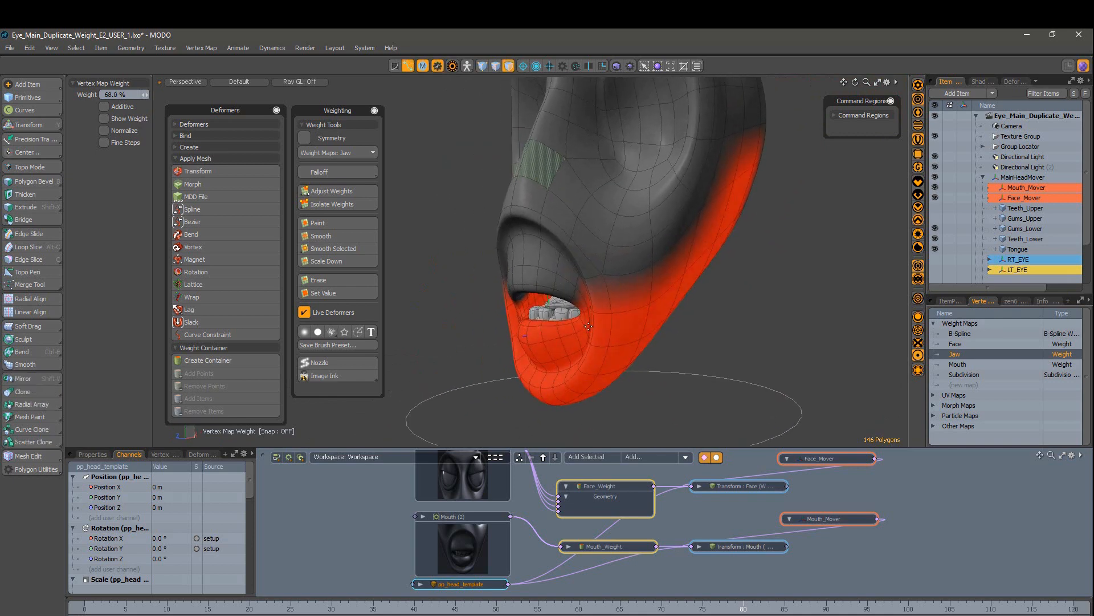
pyautogui.click(361, 245)
pyautogui.click(702, 338)
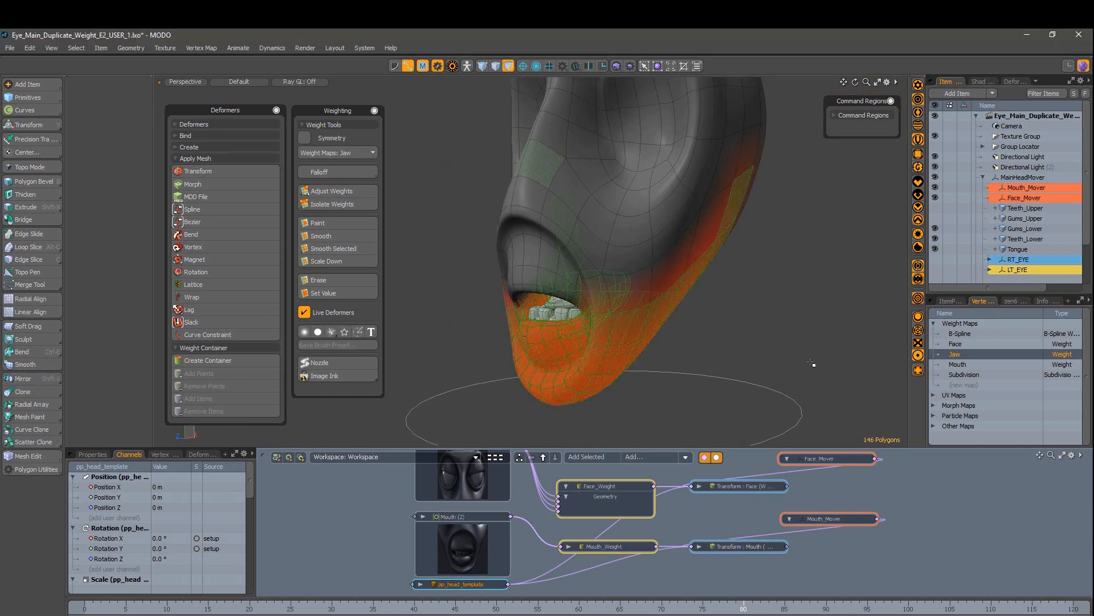
# Step: Save the jaw vertices as a selection set named JawVERTS
pyautogui.press('1')
pyautogui.keyDown('alt'); pyautogui.moveTo(812, 315); pyautogui.dragTo(670, 322); pyautogui.keyUp('alt')
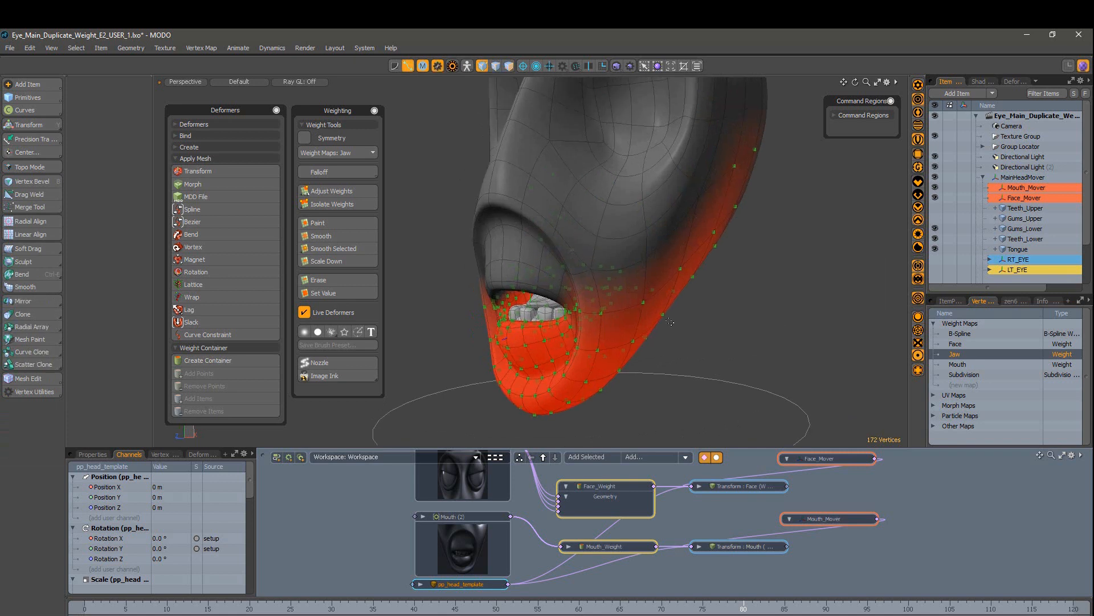
pyautogui.rightClick(644, 301)
pyautogui.click(645, 334)
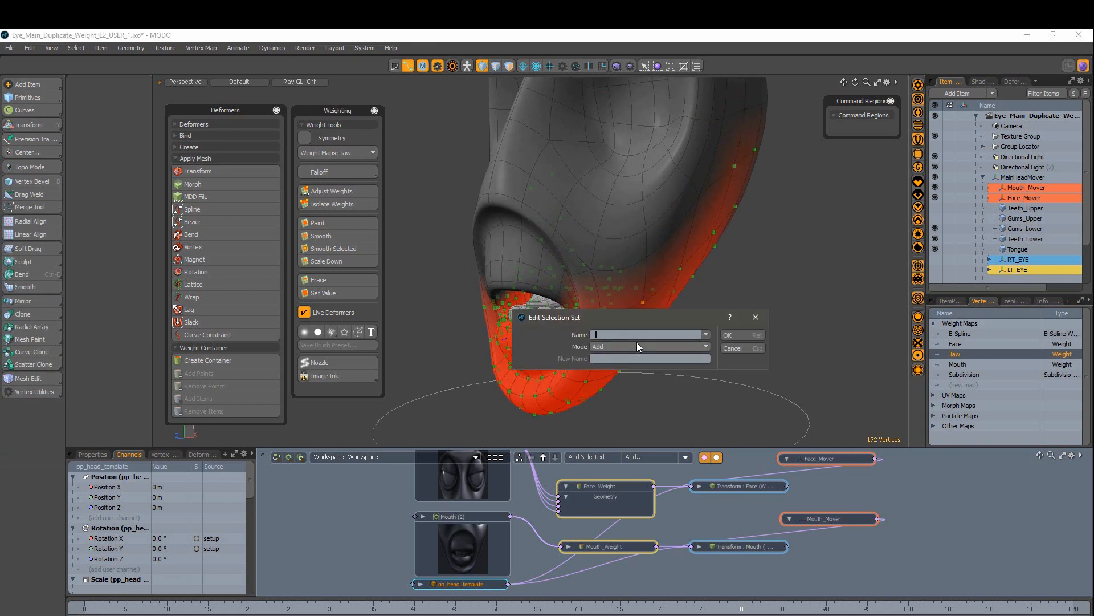
pyautogui.press('Return')
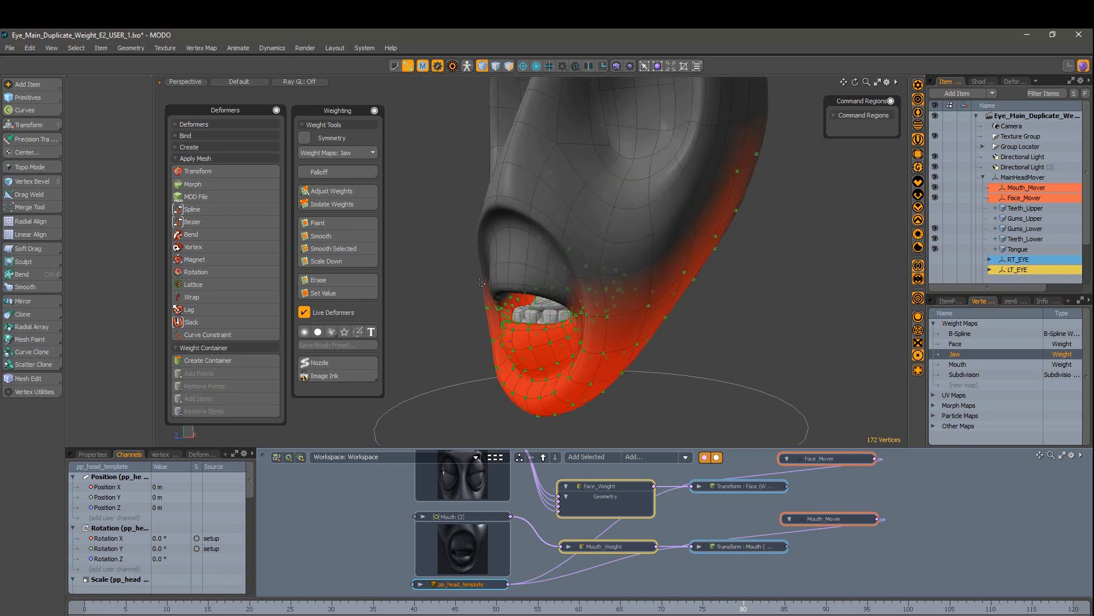
pyautogui.keyDown('alt'); pyautogui.moveTo(804, 242); pyautogui.dragTo(565, 219); pyautogui.keyUp('alt')
pyautogui.keyDown('alt'); pyautogui.moveTo(533, 328); pyautogui.dragTo(637, 262); pyautogui.keyUp('alt')
# Step: Return to item selection mode and deselect the head mesh
pyautogui.press('2')
pyautogui.scroll(4, 530, 339)
pyautogui.scroll(-4, 530, 339)
pyautogui.scroll(-3, 650, 293)
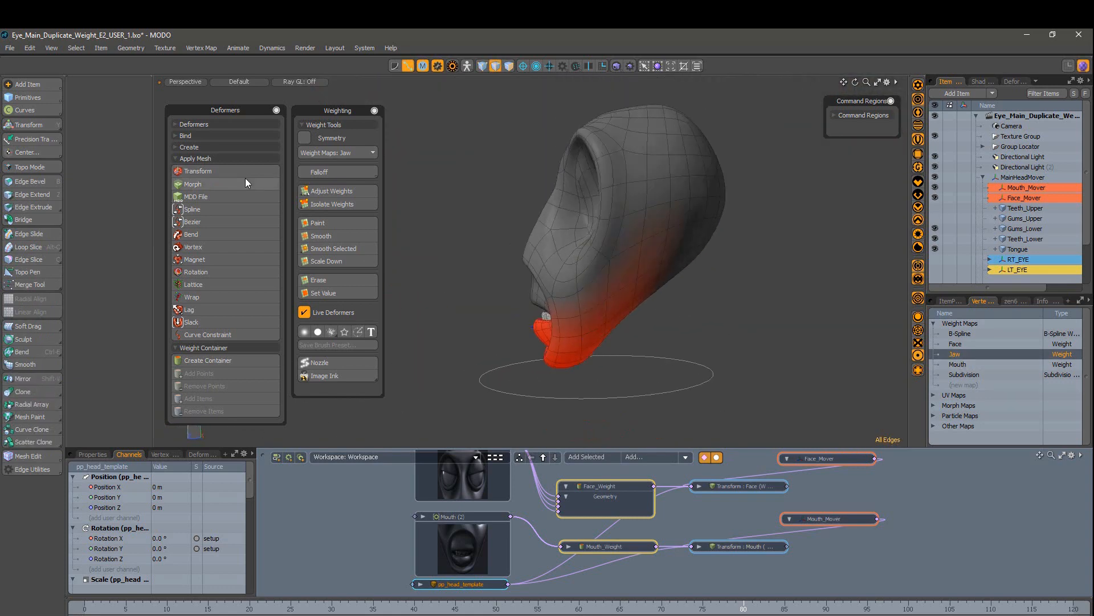
pyautogui.press('5')
pyautogui.click(793, 371)
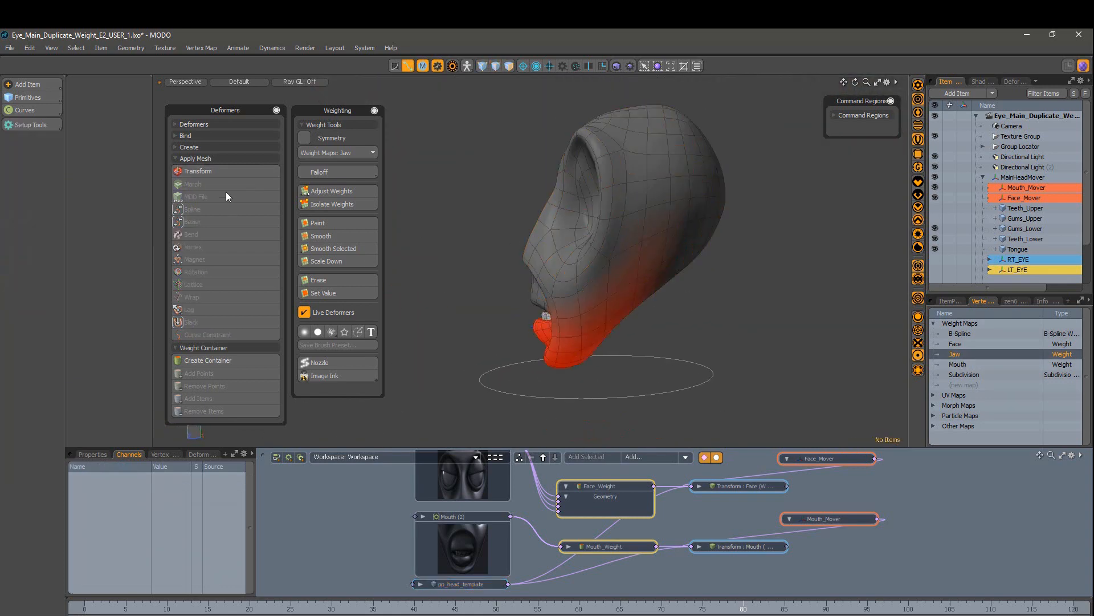
# Step: Apply a Transform deformer with the Jaw map, inspect Transform : Jaw, and select its effector
pyautogui.click(198, 171)
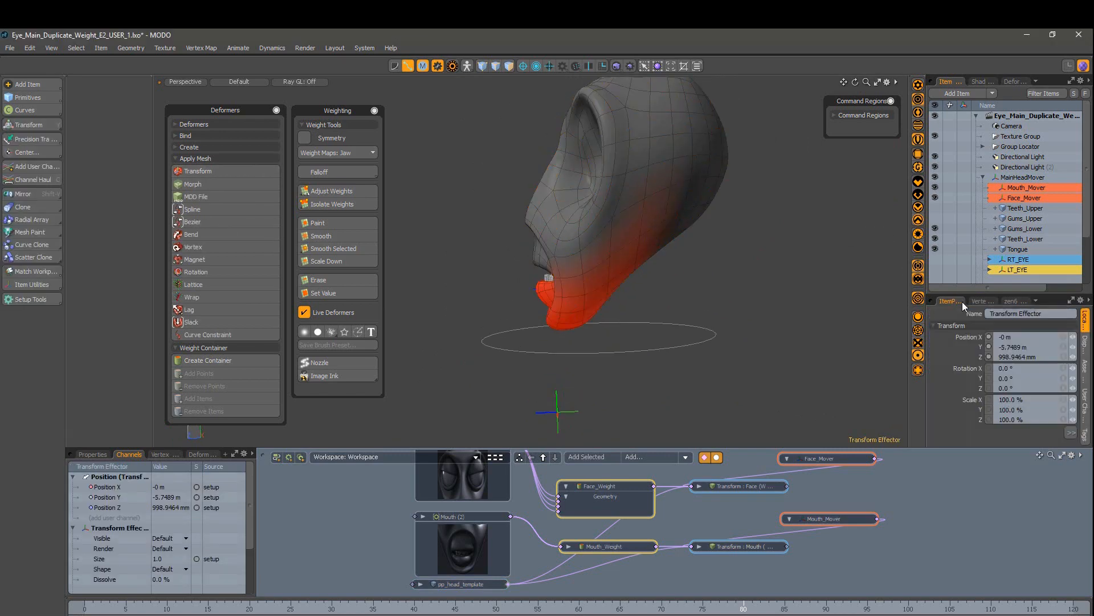
pyautogui.scroll(-2, 1003, 250)
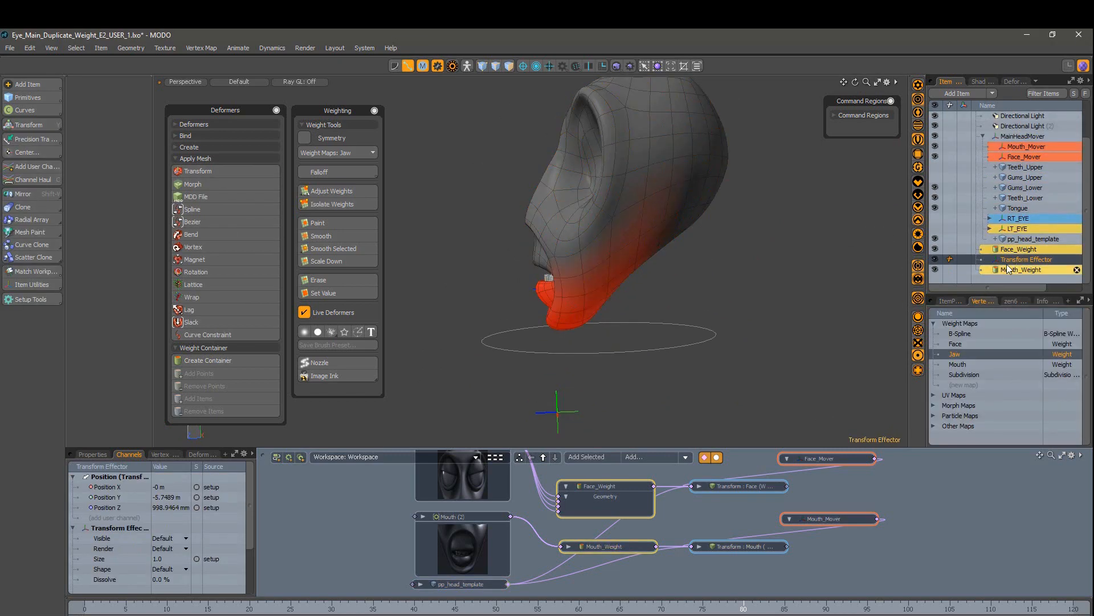
pyautogui.scroll(-1, 999, 242)
pyautogui.click(1030, 220)
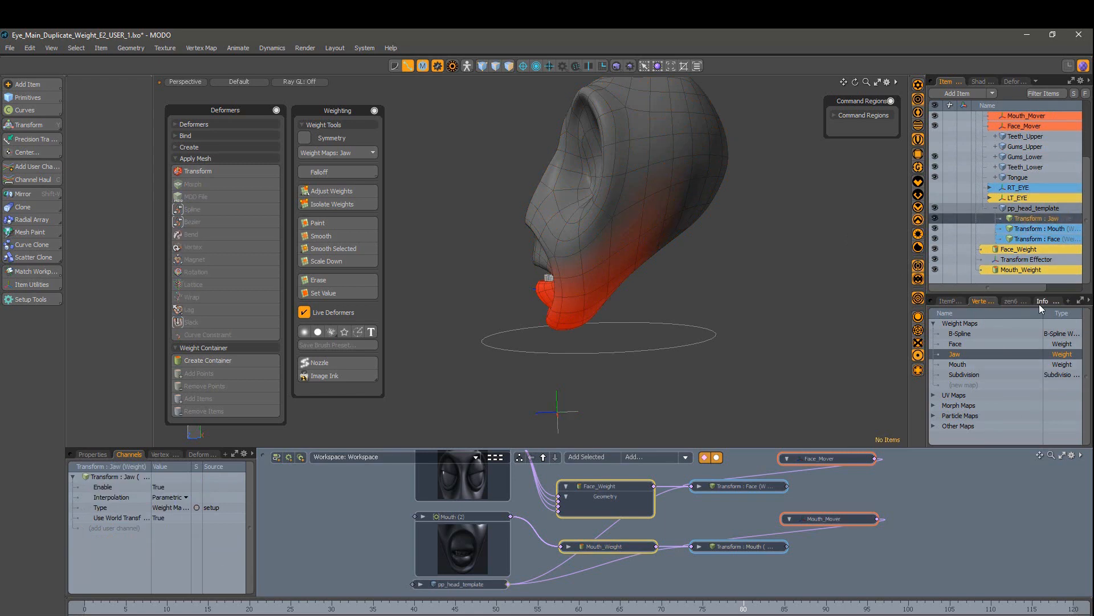
pyautogui.click(950, 301)
pyautogui.click(1026, 259)
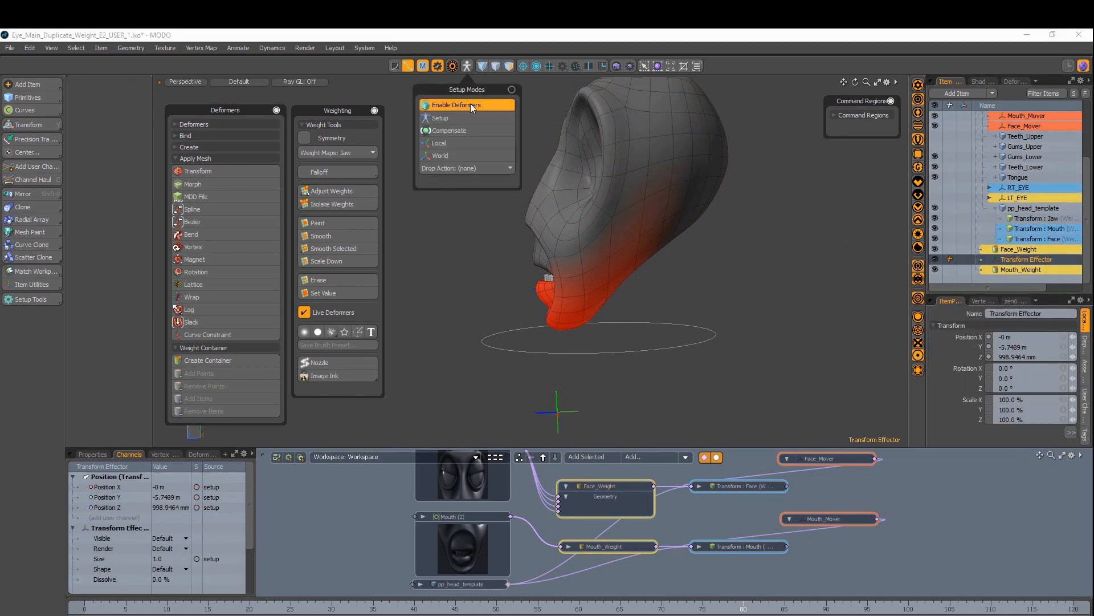
# Step: Move the Transform Effector down and back to sit at the jaw hinge
pyautogui.press('y')
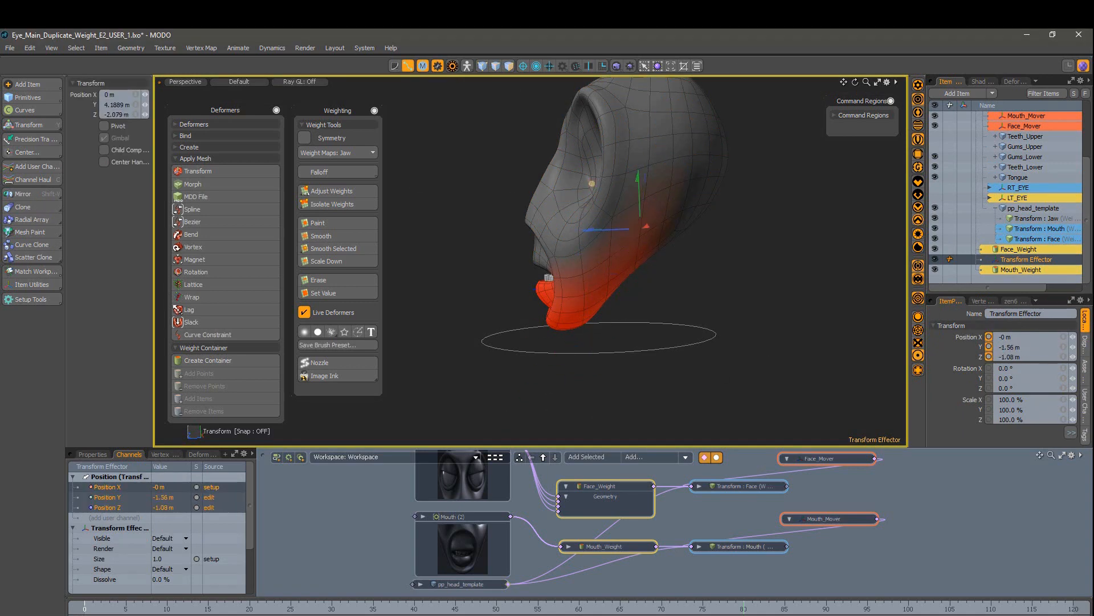
pyautogui.moveTo(550, 220); pyautogui.dragTo(550, 223)
pyautogui.keyDown('alt'); pyautogui.moveTo(550, 223); pyautogui.dragTo(558, 308); pyautogui.keyUp('alt')
pyautogui.scroll(5, 559, 308)
pyautogui.keyDown('alt'); pyautogui.moveTo(422, 257); pyautogui.dragTo(754, 298); pyautogui.keyUp('alt')
pyautogui.moveTo(641, 259); pyautogui.dragTo(665, 244)
pyautogui.moveTo(665, 244)
pyautogui.keyDown('alt'); pyautogui.mouseDown()
pyautogui.moveTo(633, 254)
pyautogui.moveTo(670, 245)
pyautogui.mouseUp(); pyautogui.keyUp('alt')
pyautogui.press('space')
# Step: Rename the effector Jaw_Trans and parent it under MainHeadMover below Face_Mover
pyautogui.doubleClick(1013, 263)
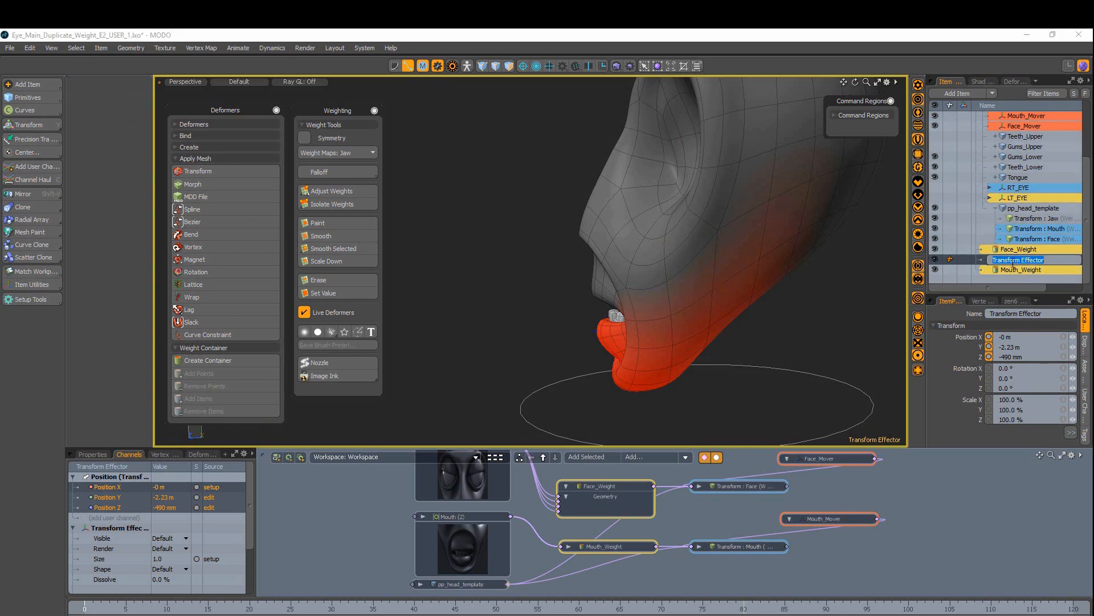
pyautogui.write('Jaw_Trans')
pyautogui.press('Return')
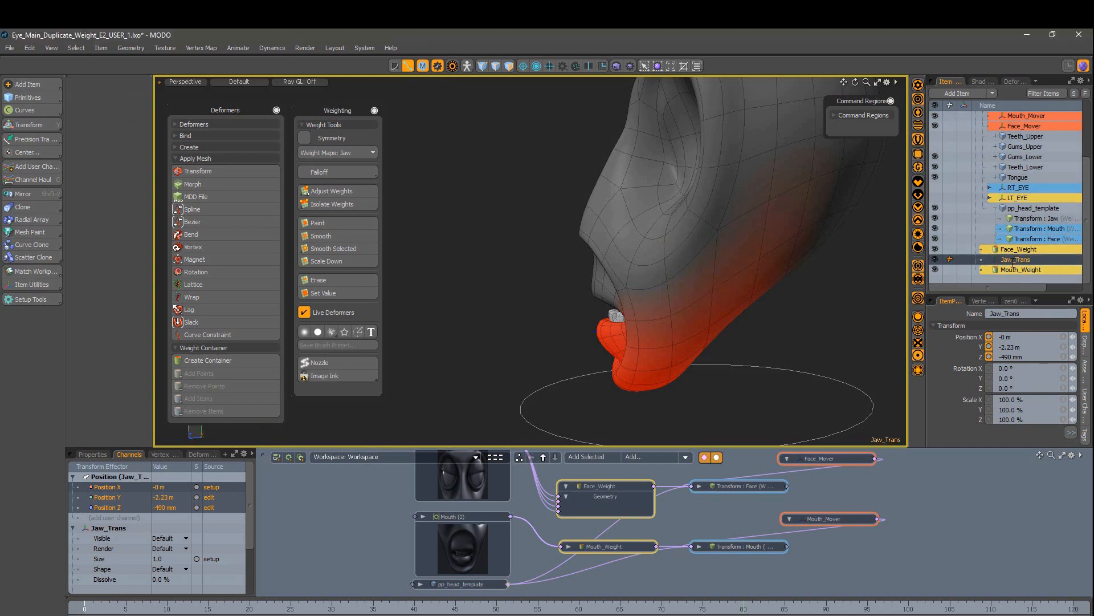
pyautogui.moveTo(1014, 260); pyautogui.dragTo(1013, 158)
pyautogui.moveTo(1016, 102); pyautogui.dragTo(1028, 184)
pyautogui.click(1013, 199)
pyautogui.keyDown('alt'); pyautogui.moveTo(725, 303); pyautogui.dragTo(734, 302); pyautogui.keyUp('alt')
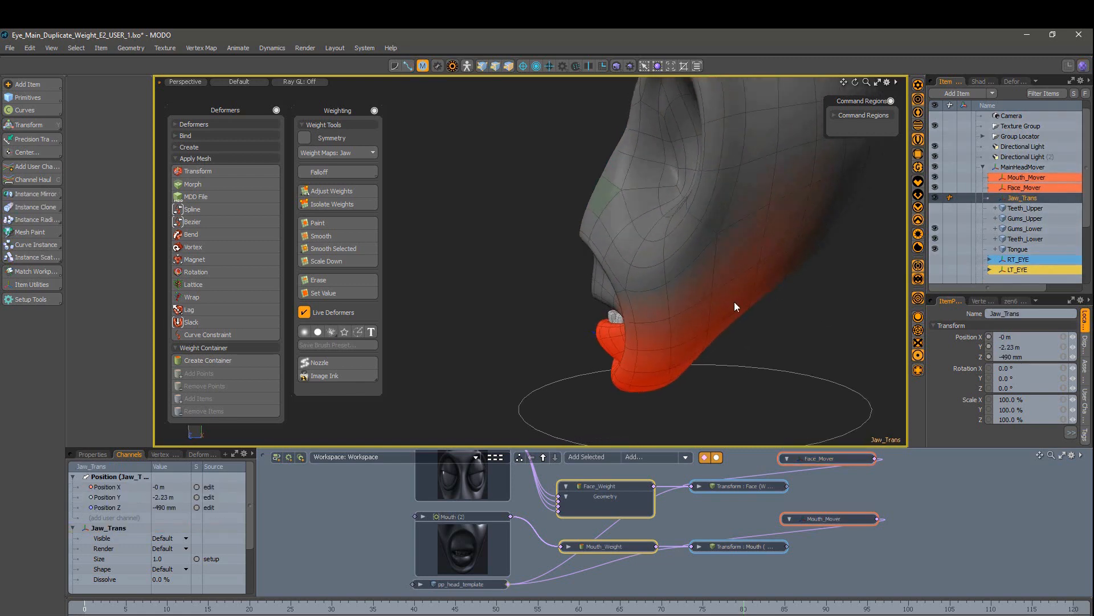
# Step: Zero the Jaw_Trans position channels and turn on Setup mode
pyautogui.press('e')
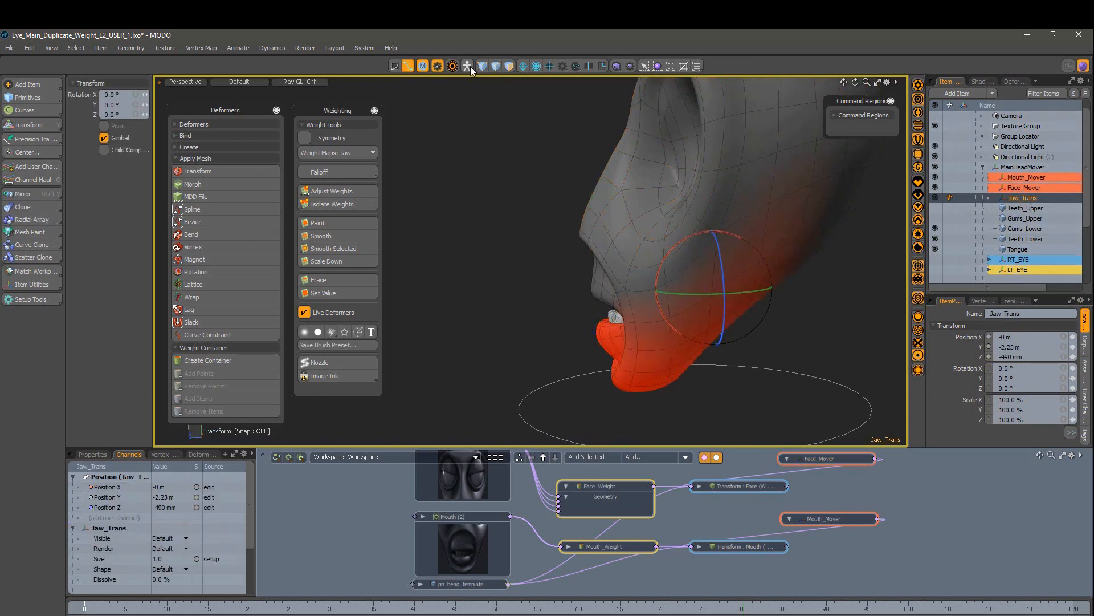
pyautogui.click(1072, 433)
pyautogui.click(996, 447)
pyautogui.click(995, 431)
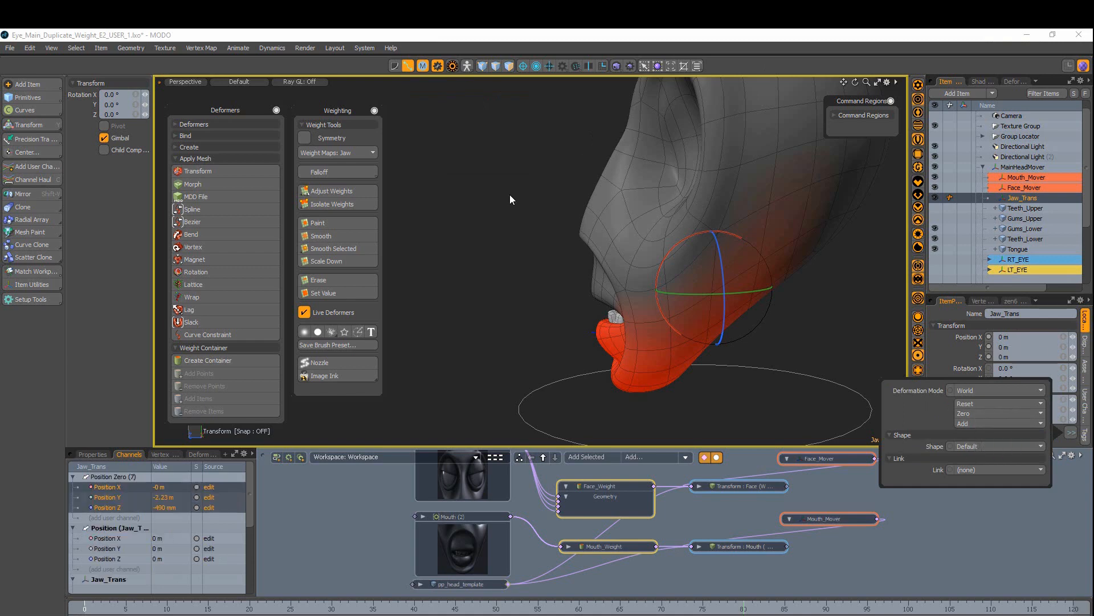
pyautogui.click(468, 67)
pyautogui.click(452, 121)
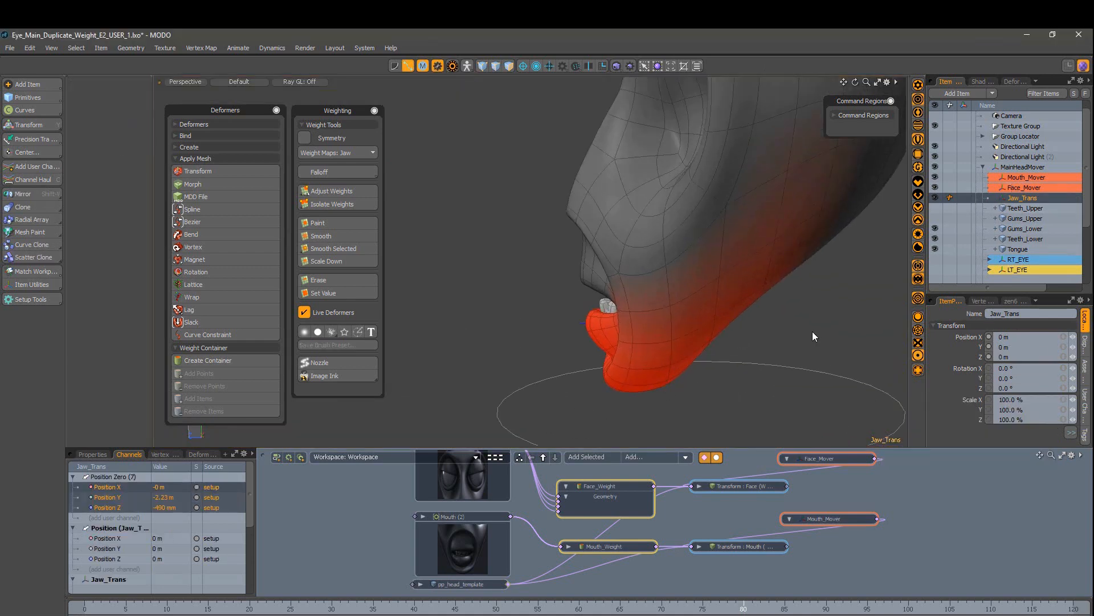
# Step: Test-rotate the jaw open, undo the rotation back to 0°, and select the lower teeth
pyautogui.press('e')
pyautogui.moveTo(655, 280); pyautogui.dragTo(709, 261)
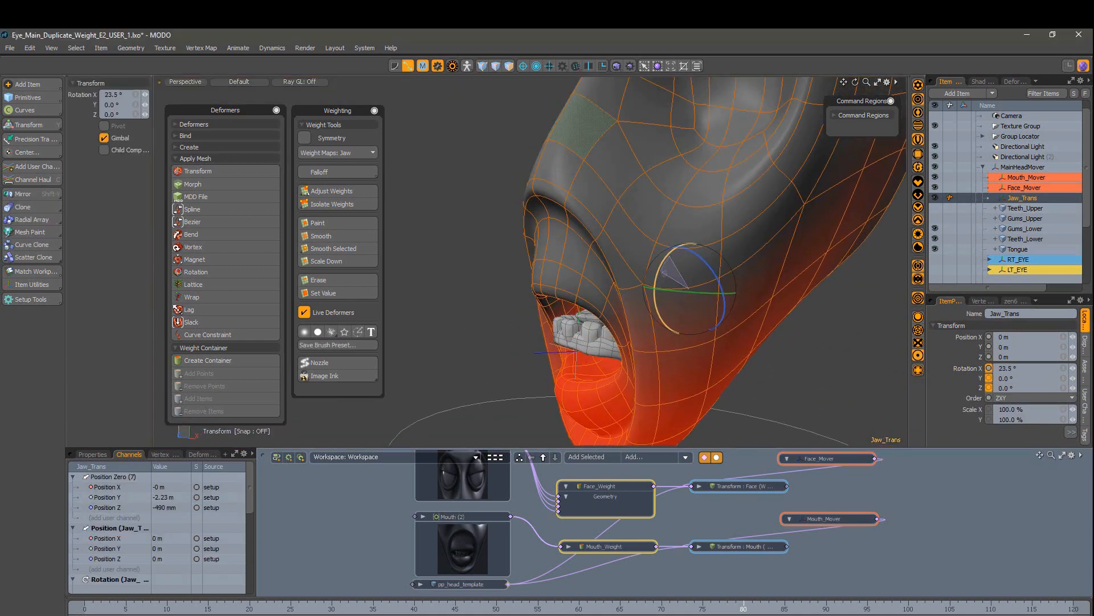
pyautogui.hotkey('ctrl', 'z')
pyautogui.scroll(3, 631, 323)
pyautogui.click(749, 252)
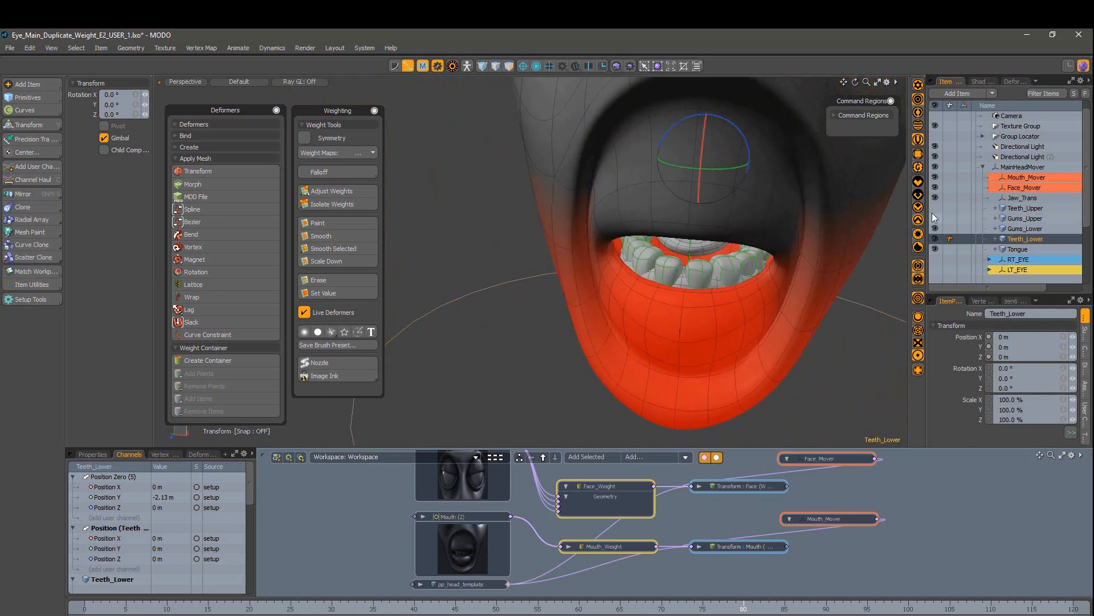
# Step: Select the lower gums, lower teeth and tongue, and create a weight container
pyautogui.keyDown('shift'); pyautogui.click(1022, 231); pyautogui.keyUp('shift')
pyautogui.click(1022, 230)
pyautogui.keyDown('shift'); pyautogui.click(1017, 249); pyautogui.keyUp('shift')
pyautogui.keyDown('alt'); pyautogui.moveTo(804, 273); pyautogui.dragTo(771, 291); pyautogui.keyUp('alt')
pyautogui.scroll(-3, 770, 291)
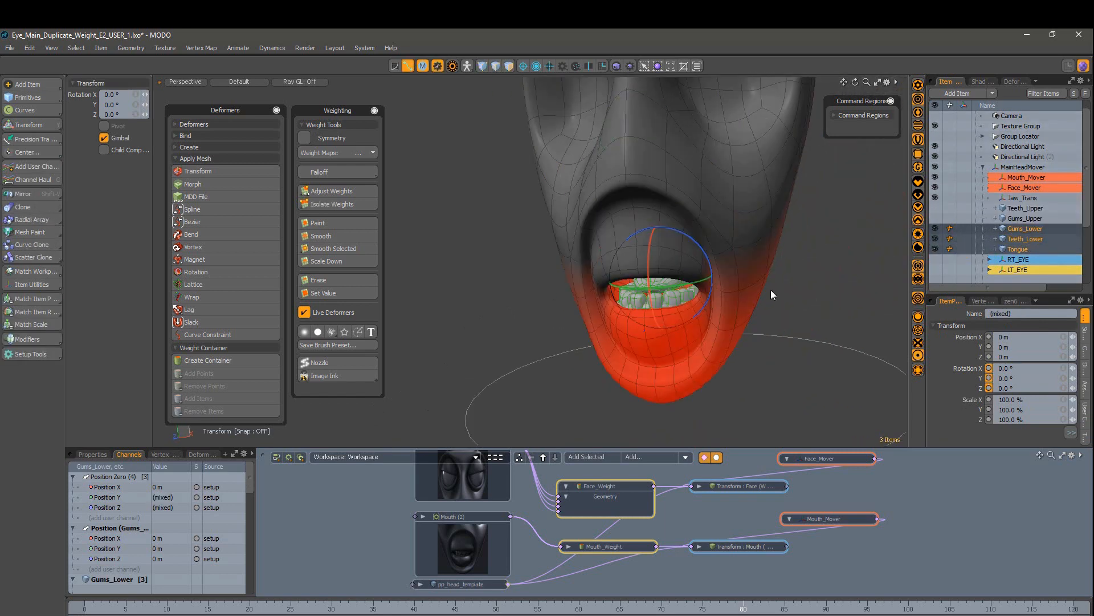
pyautogui.click(674, 541)
# Step: Rename the new container Jaw_Weight and reposition its node in the schematic
pyautogui.click(209, 361)
pyautogui.scroll(-3, 1032, 258)
pyautogui.doubleClick(1023, 271)
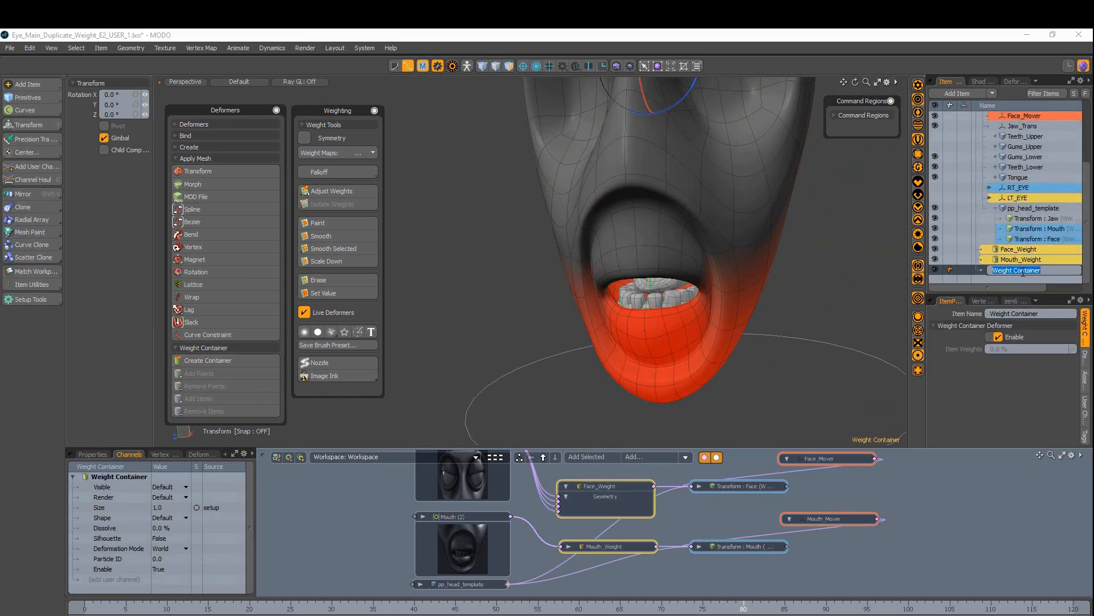
pyautogui.write('Jaw_Weight')
pyautogui.press('Return')
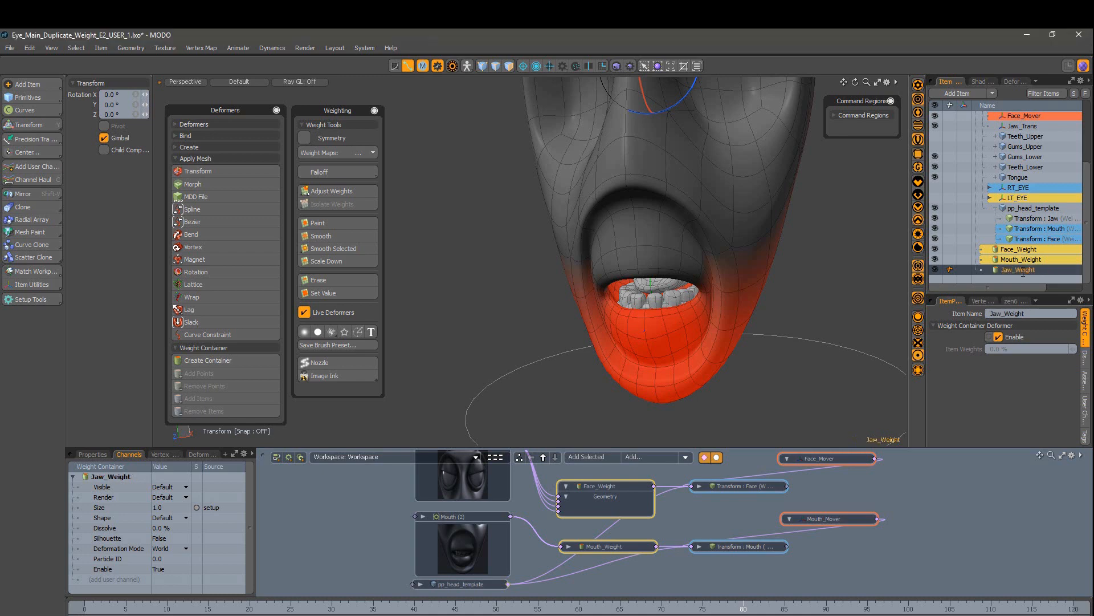
pyautogui.click(896, 555)
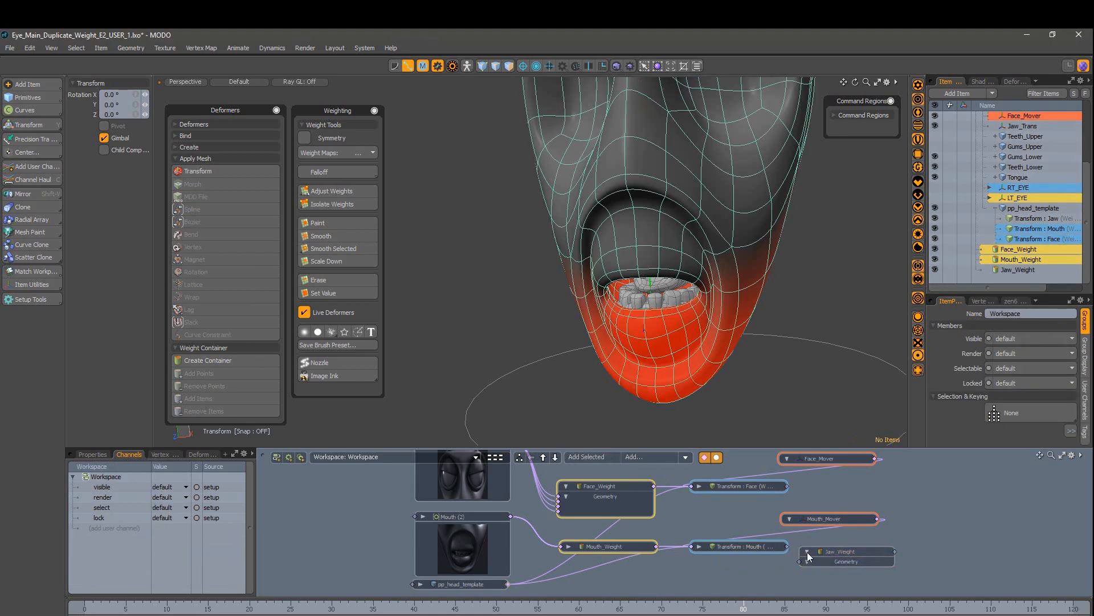
pyautogui.click(807, 552)
pyautogui.moveTo(846, 555); pyautogui.dragTo(763, 589)
# Step: Select all vertices of the lower gums, lower teeth and tongue, and add them to Jaw_Weight
pyautogui.click(1017, 158)
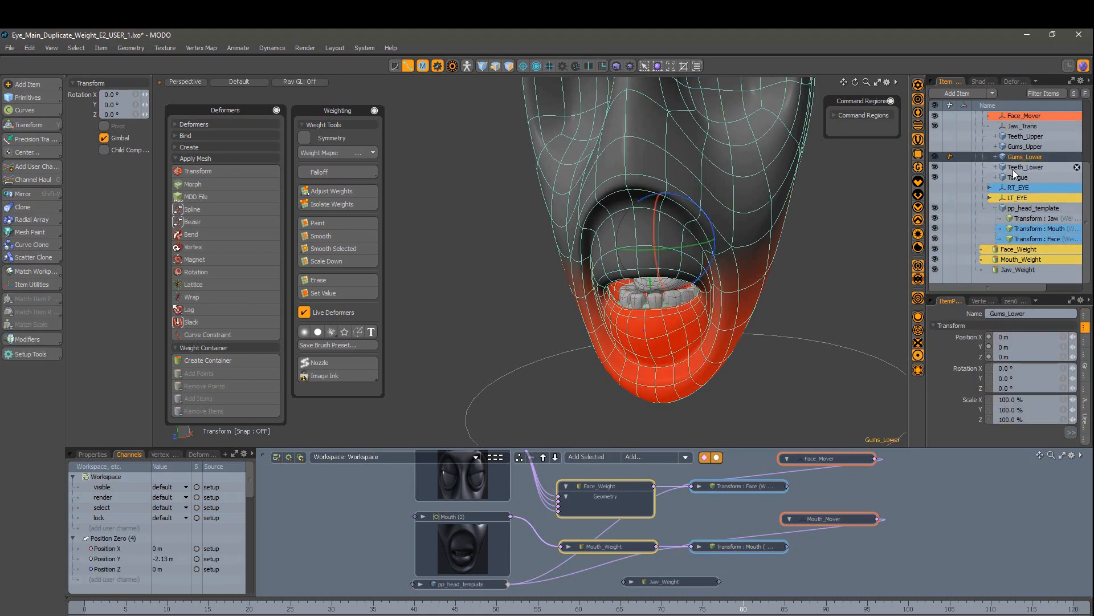
pyautogui.keyDown('shift'); pyautogui.click(1016, 178); pyautogui.keyUp('shift')
pyautogui.press('1')
pyautogui.moveTo(857, 176); pyautogui.dragTo(501, 404, button='middle')
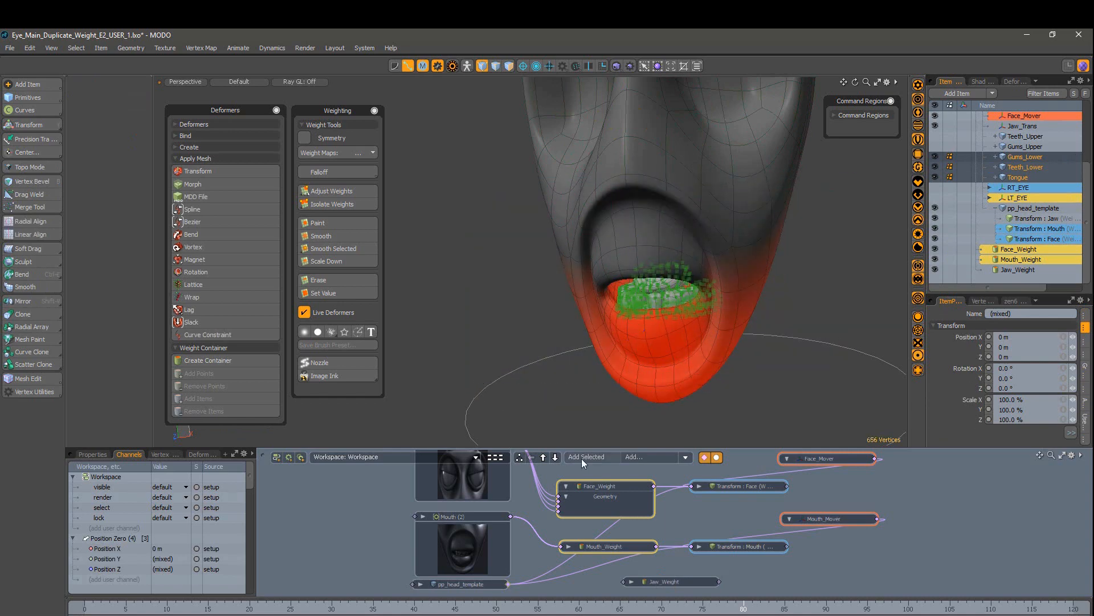
pyautogui.click(677, 580)
pyautogui.press('2')
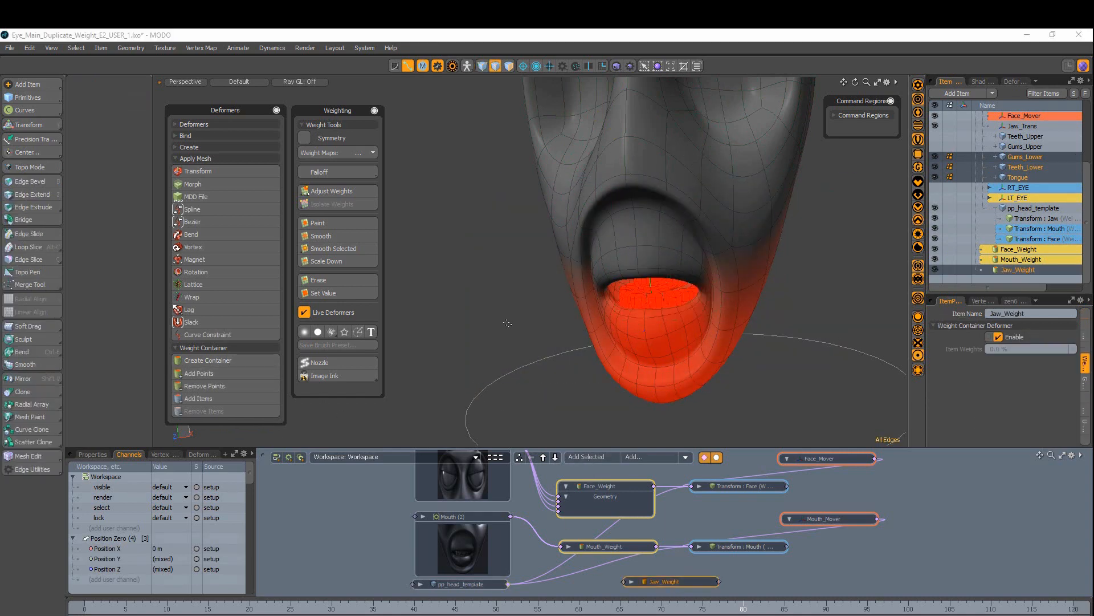
pyautogui.scroll(-1, 743, 547)
pyautogui.keyDown('alt'); pyautogui.moveTo(816, 591); pyautogui.dragTo(816, 534); pyautogui.keyUp('alt')
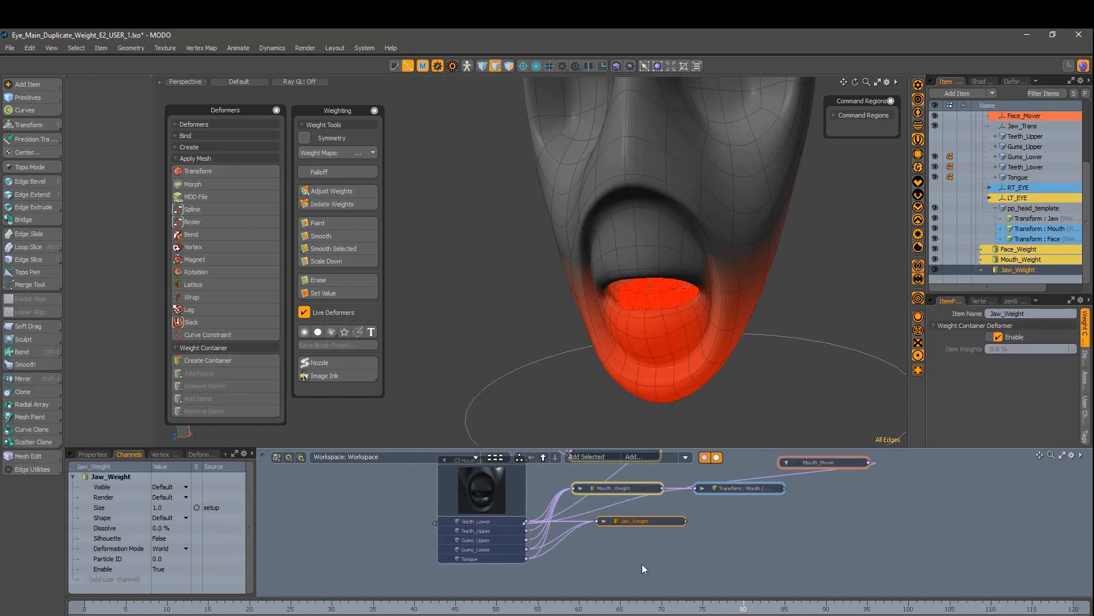
pyautogui.keyDown('alt'); pyautogui.moveTo(642, 562); pyautogui.dragTo(642, 595); pyautogui.keyUp('alt')
pyautogui.click(768, 546)
pyautogui.keyDown('alt'); pyautogui.moveTo(769, 546); pyautogui.dragTo(747, 576); pyautogui.keyUp('alt')
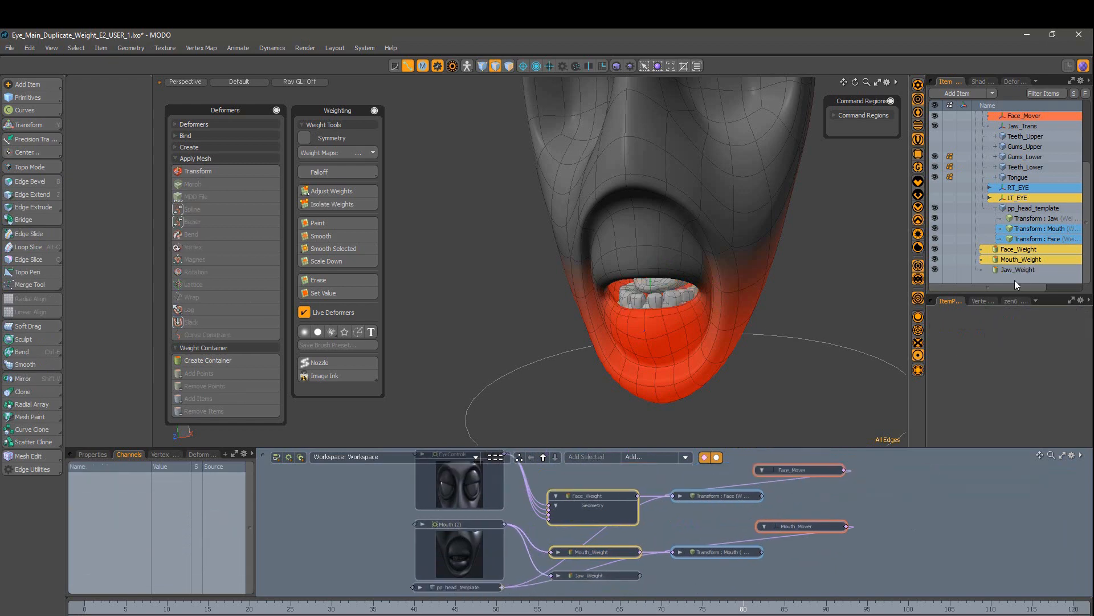
# Step: Colour the Jaw_Weight node yellow and the Jaw_Trans node red in the schematic
pyautogui.rightClick(1008, 270)
pyautogui.moveTo(1005, 291)
pyautogui.click(943, 344)
pyautogui.click(931, 507)
pyautogui.scroll(1, 1043, 202)
pyautogui.rightClick(1017, 157)
pyautogui.moveTo(1011, 179)
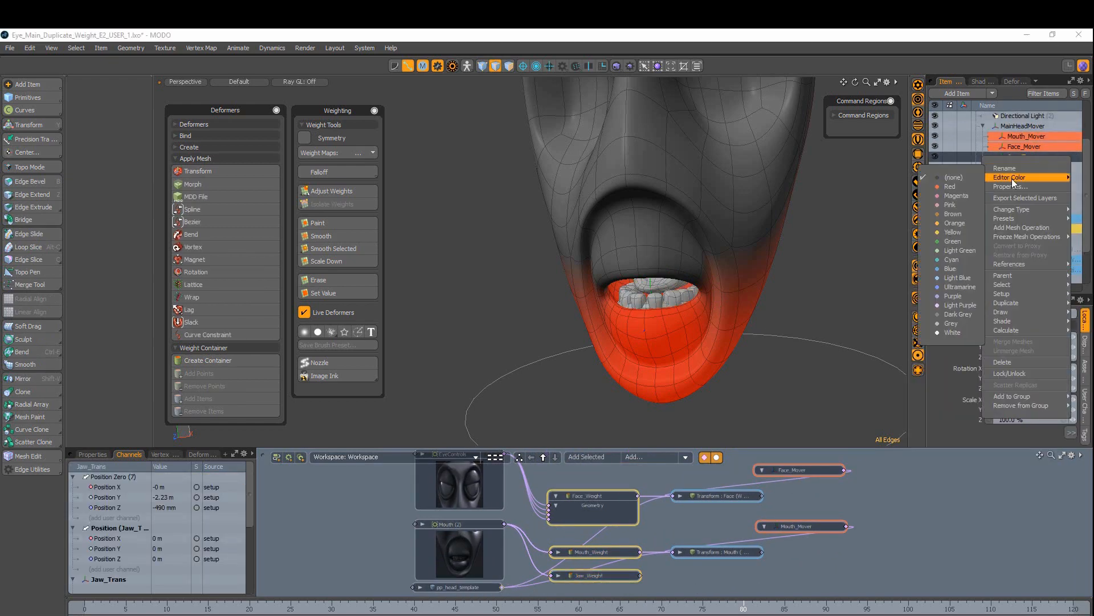
pyautogui.click(951, 186)
pyautogui.click(930, 526)
pyautogui.click(1025, 157)
# Step: Nudge the Transform : Jaw node into place and colour it blue
pyautogui.scroll(-1, 925, 496)
pyautogui.keyDown('alt'); pyautogui.moveTo(925, 496); pyautogui.dragTo(919, 513); pyautogui.keyUp('alt')
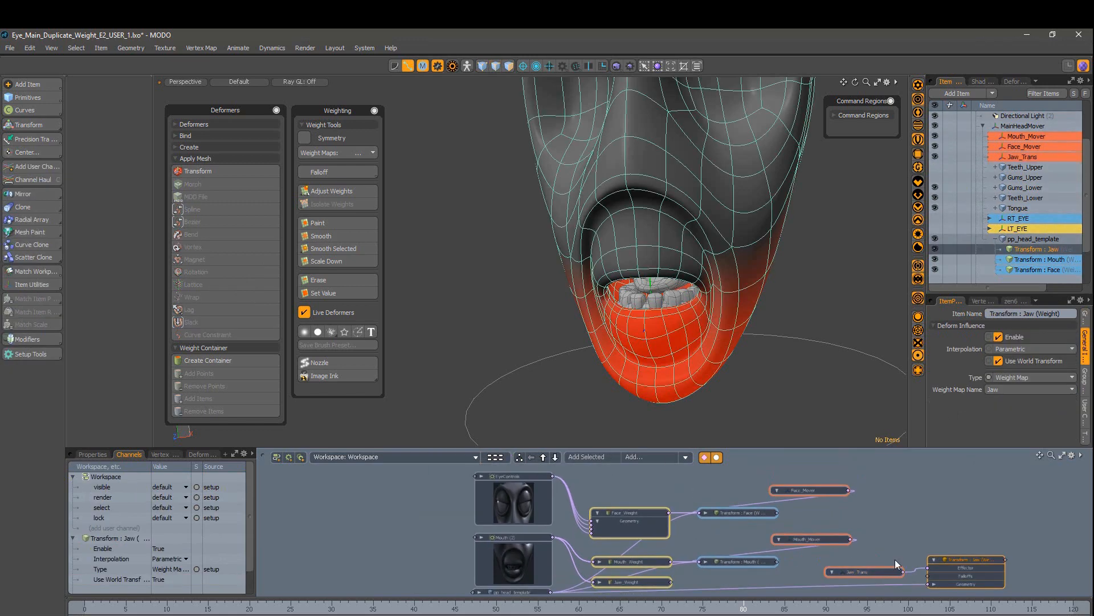
pyautogui.click(943, 517)
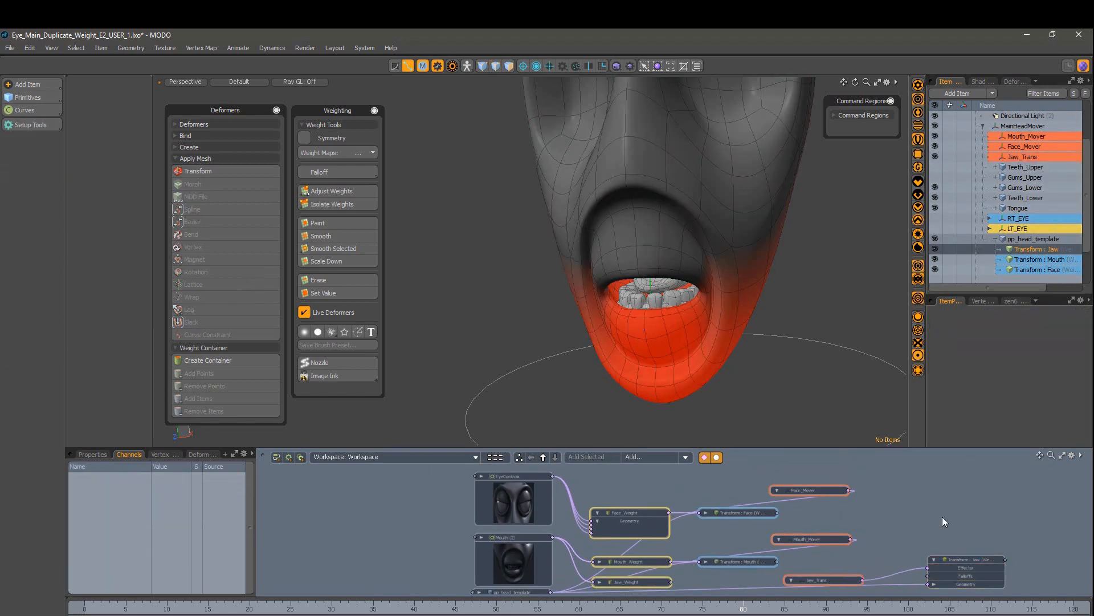
pyautogui.keyDown('alt'); pyautogui.moveTo(942, 517); pyautogui.dragTo(924, 495); pyautogui.keyUp('alt')
pyautogui.moveTo(711, 569); pyautogui.dragTo(713, 565)
pyautogui.rightClick(724, 567)
pyautogui.moveTo(761, 356)
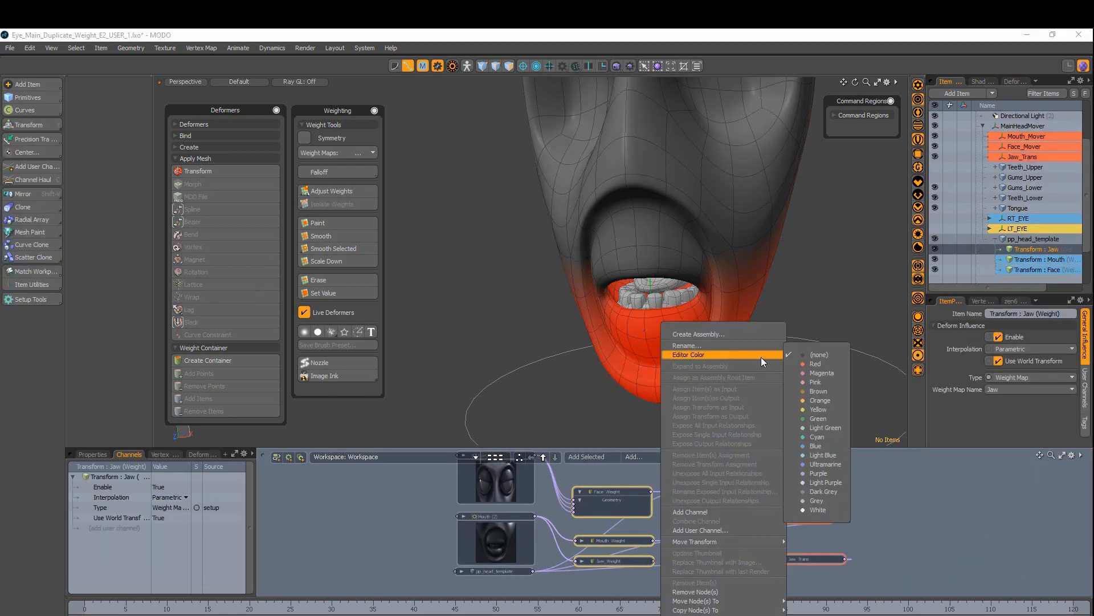
pyautogui.click(816, 449)
pyautogui.click(902, 545)
# Step: Align Jaw_Trans under Mouth_Mover, shift the mover nodes left, and raise all six rig nodes
pyautogui.keyDown('alt'); pyautogui.moveTo(800, 474); pyautogui.dragTo(804, 491); pyautogui.keyUp('alt')
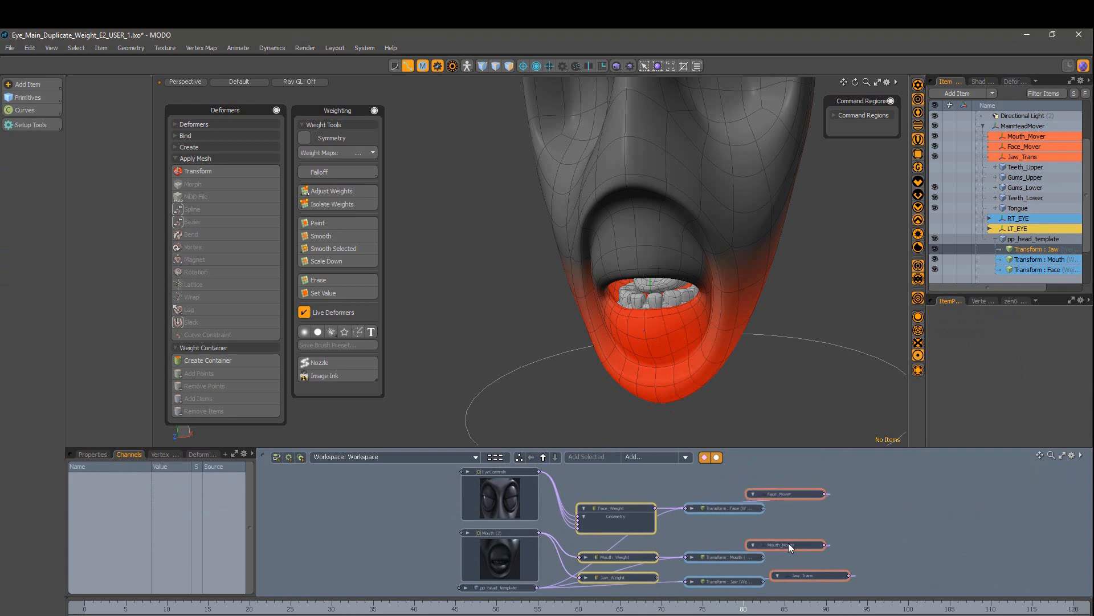
pyautogui.moveTo(789, 544); pyautogui.dragTo(786, 569)
pyautogui.click(810, 495)
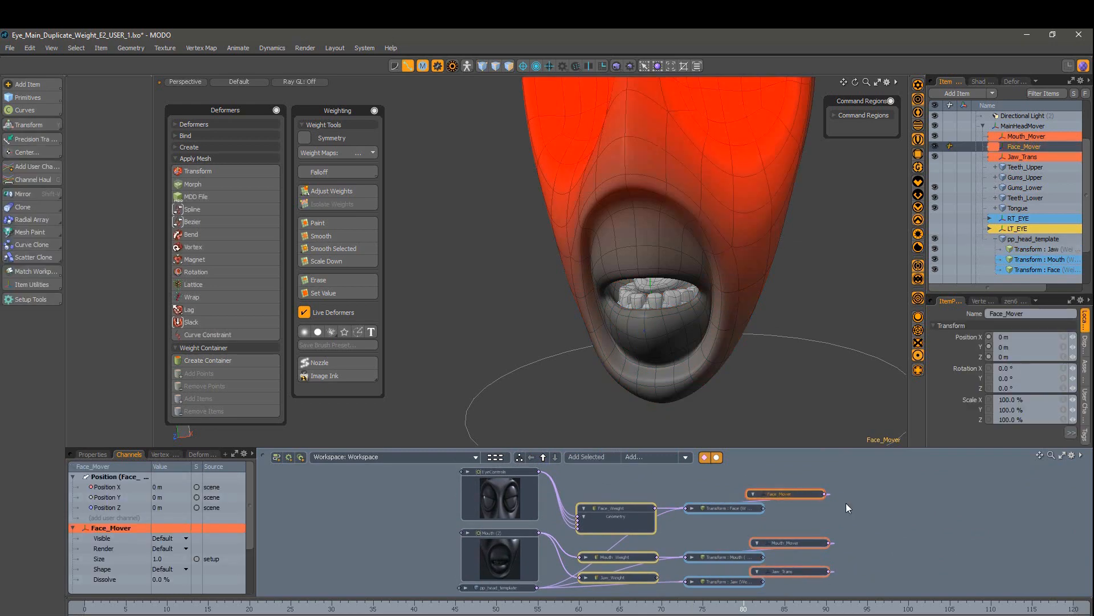
pyautogui.click(918, 538)
pyautogui.scroll(-2, 918, 539)
pyautogui.moveTo(798, 492); pyautogui.dragTo(754, 578)
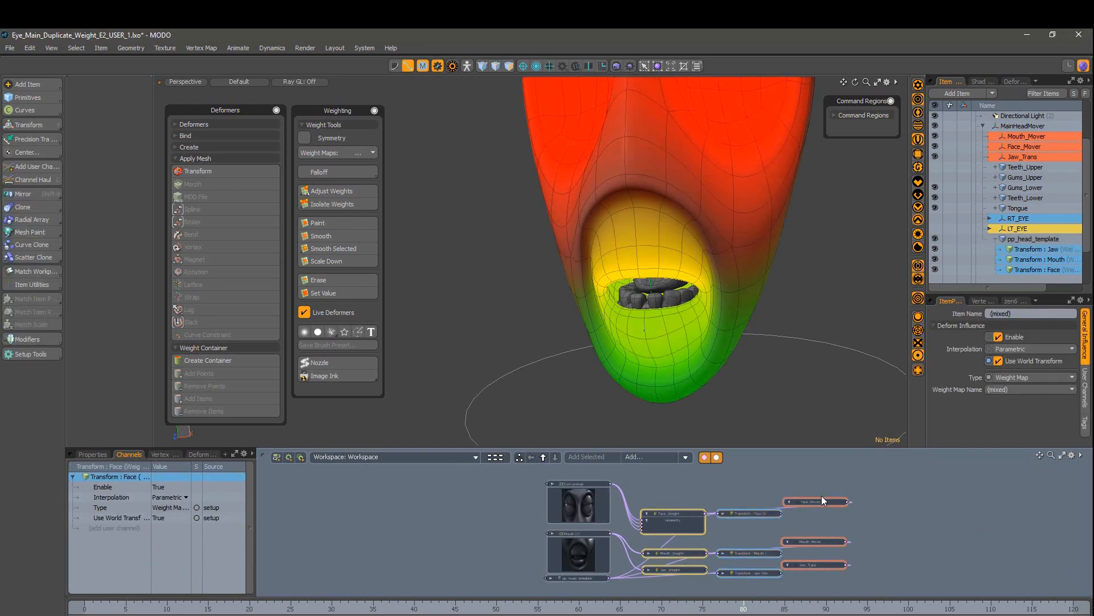
pyautogui.moveTo(822, 500); pyautogui.dragTo(809, 504)
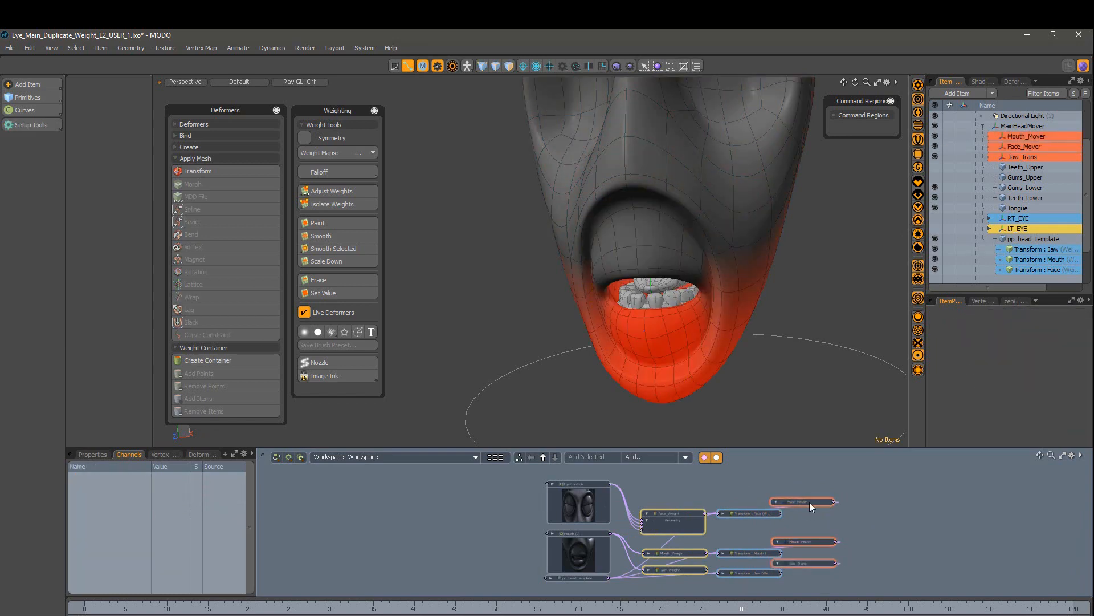
pyautogui.moveTo(915, 489); pyautogui.dragTo(670, 586)
pyautogui.moveTo(679, 509); pyautogui.dragTo(668, 498)
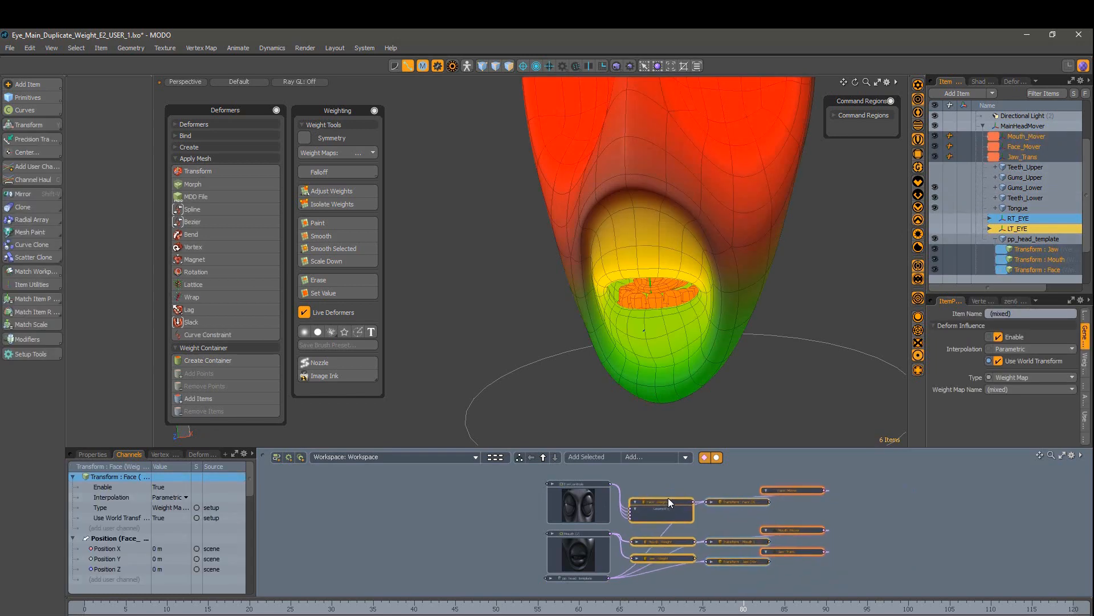
pyautogui.click(888, 550)
pyautogui.scroll(1, 888, 549)
pyautogui.keyDown('alt'); pyautogui.moveTo(888, 550); pyautogui.dragTo(966, 521); pyautogui.keyUp('alt')
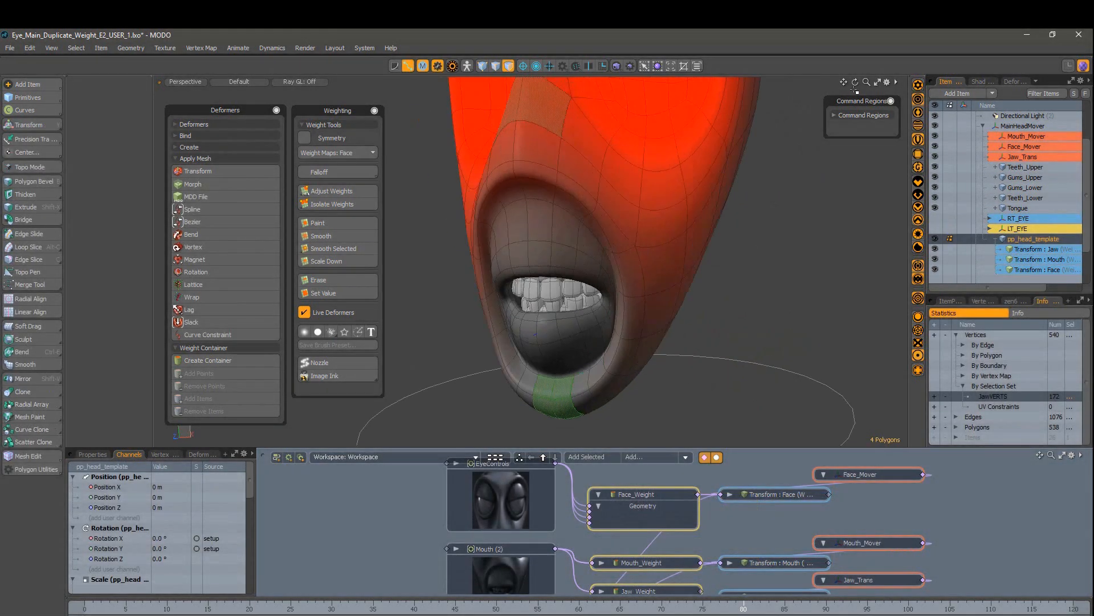
# Step: Make the chin polygons a JawCommand command region that selects the jaw item
pyautogui.click(853, 116)
pyautogui.click(850, 128)
pyautogui.write('JawCommand')
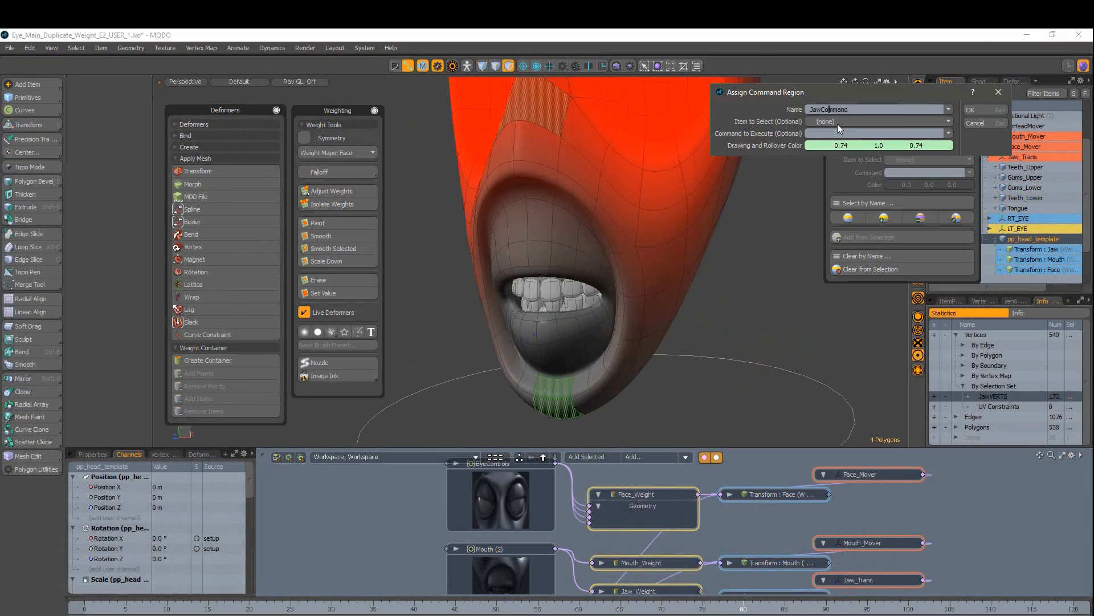
pyautogui.click(838, 124)
pyautogui.click(846, 265)
pyautogui.click(975, 110)
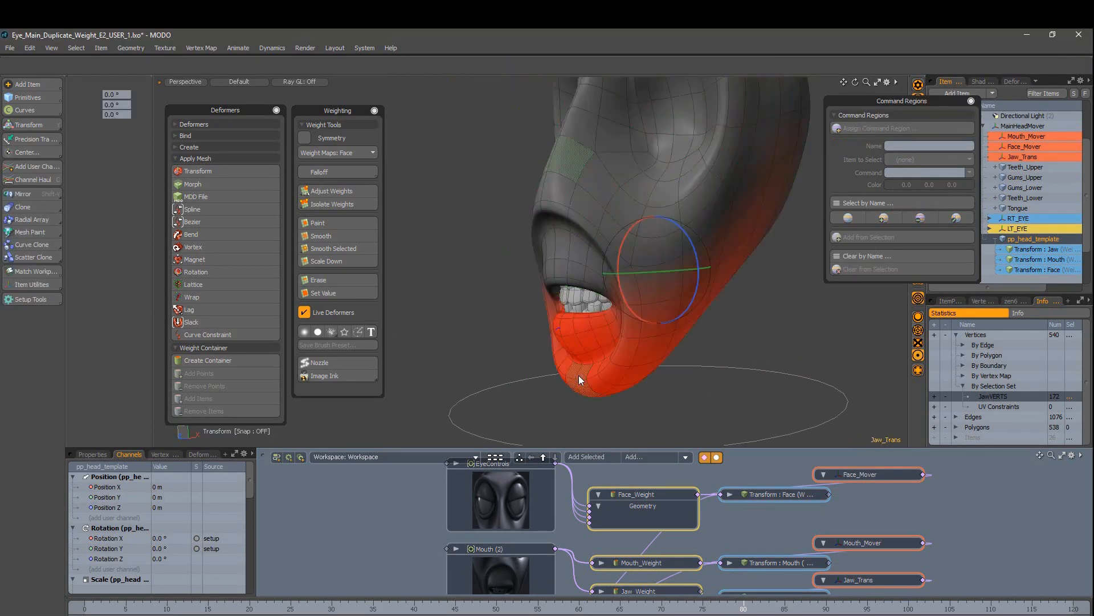
# Step: Test-rotate the jaw from the chin region, undo it, and display the Jaw weight map
pyautogui.moveTo(578, 376); pyautogui.dragTo(690, 300)
pyautogui.hotkey('ctrl', 'z')
pyautogui.click(722, 291)
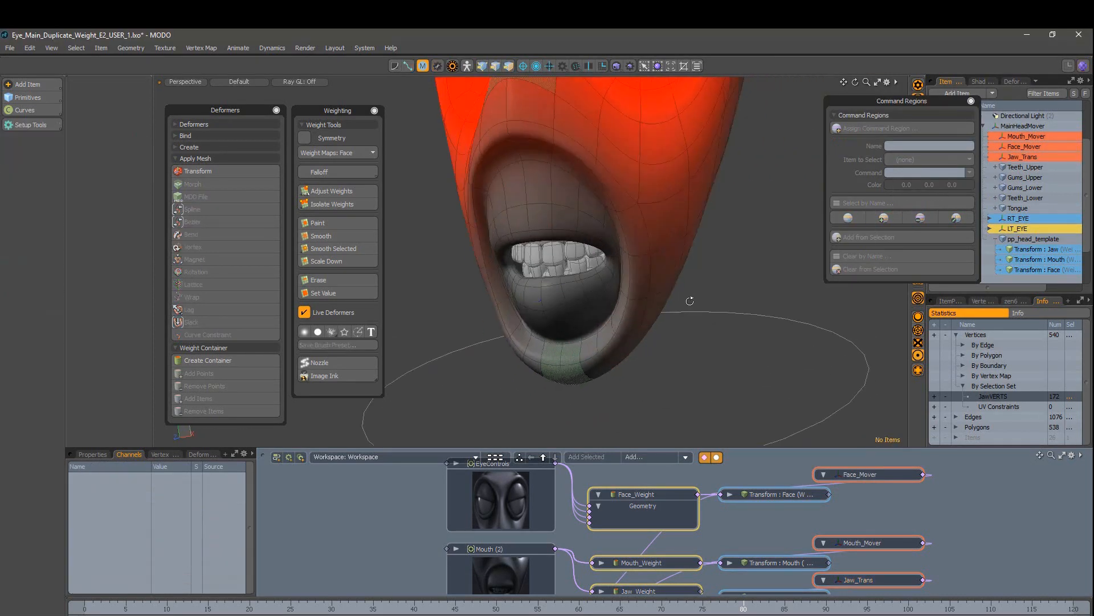
pyautogui.click(982, 301)
pyautogui.click(998, 354)
pyautogui.click(542, 310)
pyautogui.moveTo(543, 309)
pyautogui.keyDown('alt'); pyautogui.mouseDown()
pyautogui.moveTo(570, 294)
pyautogui.moveTo(549, 323)
pyautogui.mouseUp(); pyautogui.keyUp('alt')
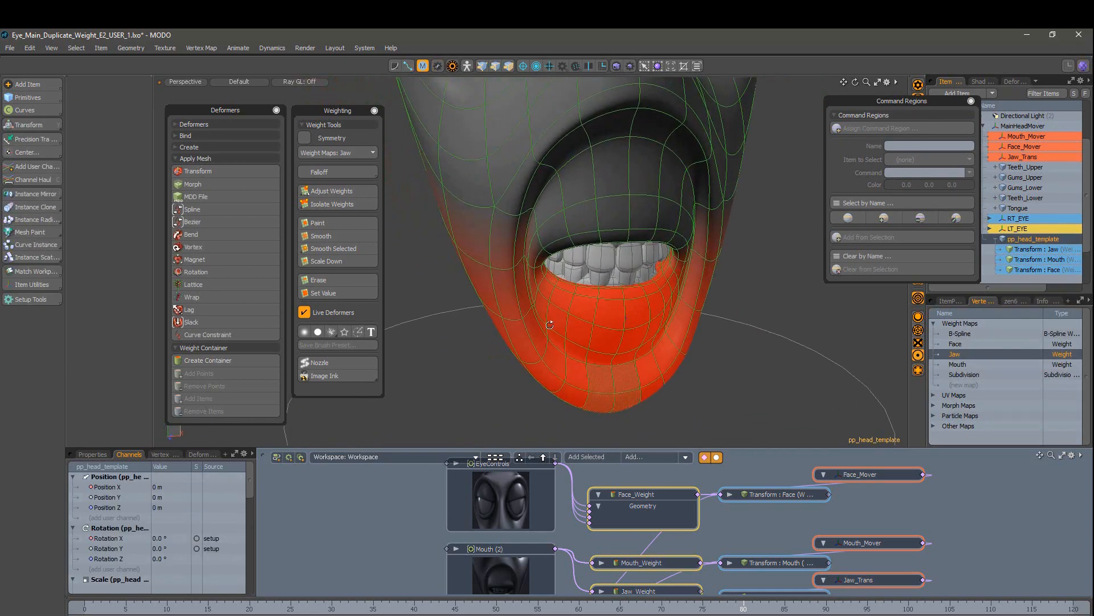
# Step: Select the JawVERTS vertex set, smooth the chin vertex weights, and close the command regions palette
pyautogui.click(1017, 301)
pyautogui.click(1036, 301)
pyautogui.click(1037, 317)
pyautogui.press('1')
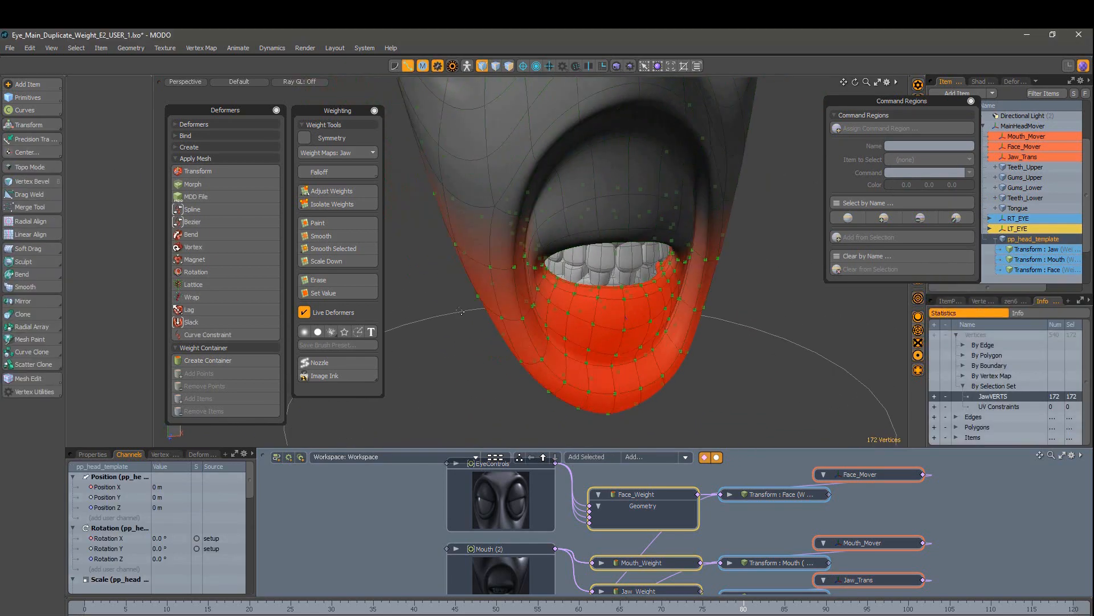
pyautogui.click(351, 248)
pyautogui.keyDown('alt'); pyautogui.moveTo(656, 302); pyautogui.dragTo(573, 303); pyautogui.keyUp('alt')
pyautogui.moveTo(940, 101); pyautogui.dragTo(905, 116)
pyautogui.click(936, 117)
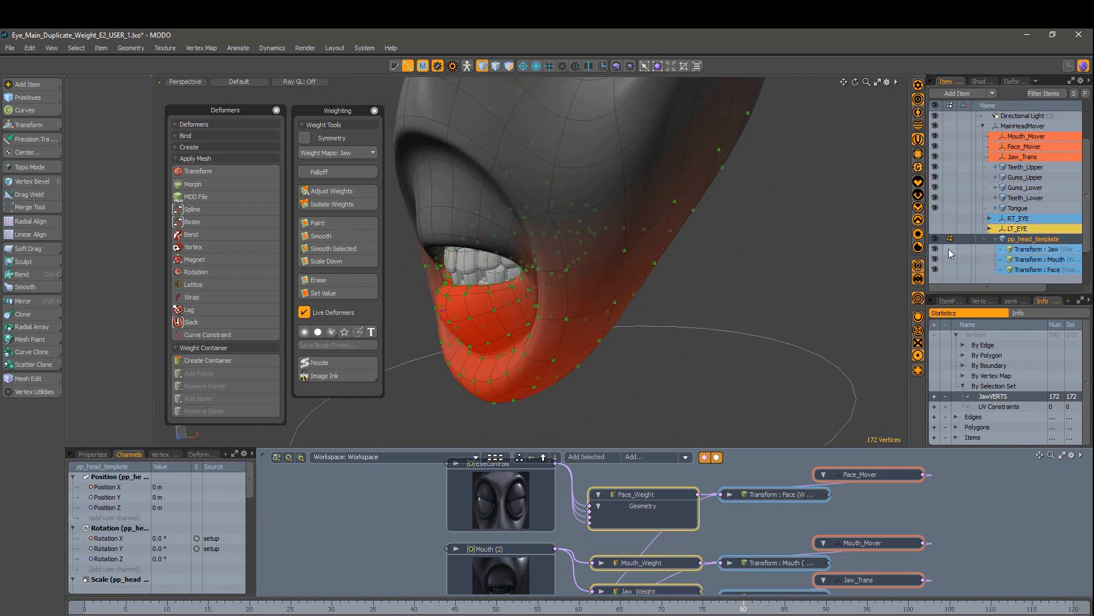
# Step: Rotate Jaw_Trans to open the jaw about 35.5° as a test
pyautogui.click(1023, 157)
pyautogui.press('e')
pyautogui.moveTo(546, 193); pyautogui.dragTo(570, 219)
pyautogui.hotkey('ctrl', 'z')
pyautogui.scroll(4, 549, 212)
pyautogui.keyDown('alt'); pyautogui.moveTo(570, 219); pyautogui.dragTo(501, 212); pyautogui.keyUp('alt')
pyautogui.scroll(-5, 550, 212)
pyautogui.moveTo(650, 186); pyautogui.dragTo(784, 291)
pyautogui.press('space')
pyautogui.click(784, 291)
# Step: Select Jaw_Weight and expand then collapse the Transform : Jaw node in the schematic
pyautogui.keyDown('ctrl'); pyautogui.keyDown('alt'); pyautogui.moveTo(710, 556); pyautogui.dragTo(699, 583); pyautogui.keyUp('alt'); pyautogui.keyUp('ctrl')
pyautogui.click(592, 563)
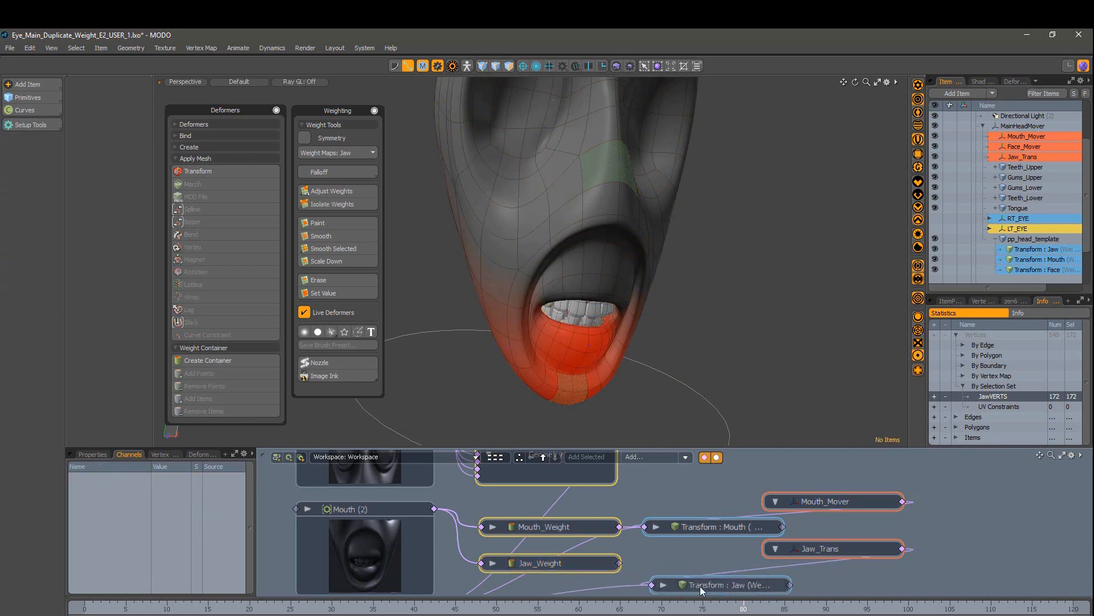
pyautogui.click(662, 585)
pyautogui.keyDown('alt'); pyautogui.moveTo(546, 573); pyautogui.dragTo(536, 518); pyautogui.keyUp('alt')
pyautogui.click(653, 533)
# Step: Reopen the jaw with Jaw_Trans, adjusting it from 29.4° to about 21.2° on X
pyautogui.keyDown('alt'); pyautogui.moveTo(684, 494); pyautogui.dragTo(671, 565); pyautogui.keyUp('alt')
pyautogui.click(798, 564)
pyautogui.press('e')
pyautogui.moveTo(566, 261); pyautogui.dragTo(562, 282)
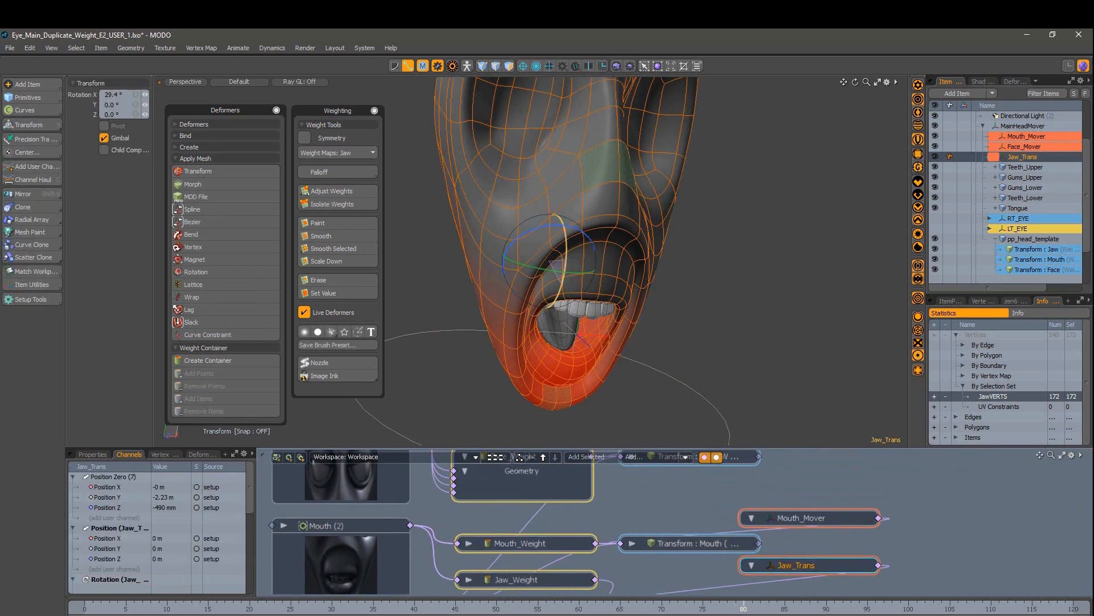
pyautogui.keyDown('alt'); pyautogui.moveTo(587, 374); pyautogui.dragTo(541, 369); pyautogui.keyUp('alt')
pyautogui.moveTo(542, 370)
pyautogui.keyDown('ctrl'); pyautogui.keyDown('alt'); pyautogui.mouseDown()
pyautogui.moveTo(599, 364)
pyautogui.moveTo(550, 354)
pyautogui.mouseUp(); pyautogui.keyUp('alt'); pyautogui.keyUp('ctrl')
pyautogui.moveTo(635, 143); pyautogui.dragTo(636, 152)
pyautogui.keyDown('alt'); pyautogui.moveTo(655, 382); pyautogui.dragTo(758, 394); pyautogui.keyUp('alt')
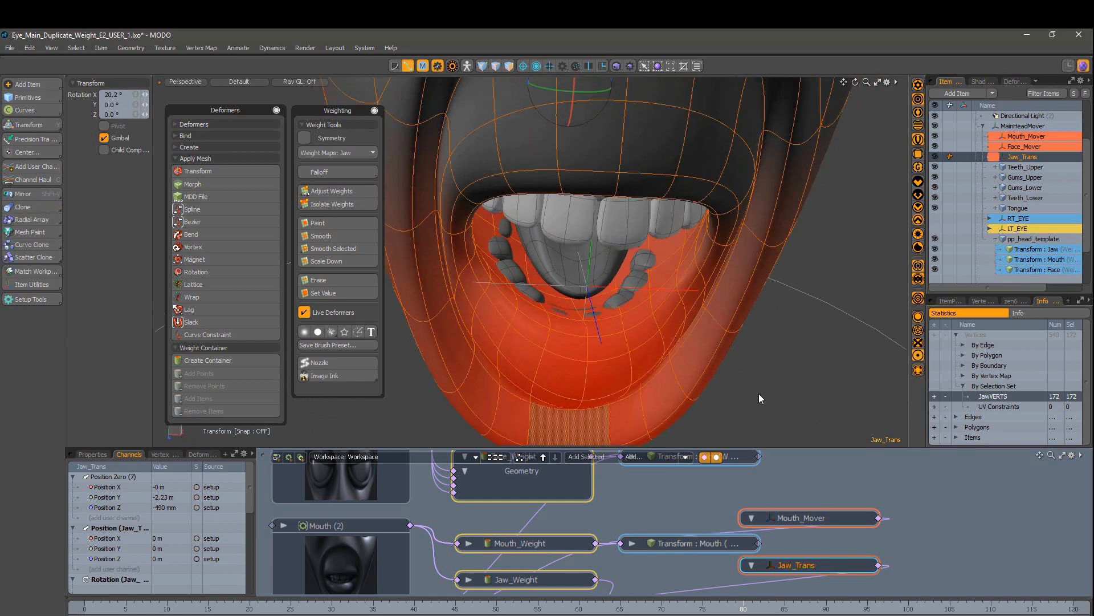
# Step: Lower the Jaw weight on the lip polygons to 70%
pyautogui.press('3')
pyautogui.keyDown('alt'); pyautogui.moveTo(530, 205); pyautogui.dragTo(604, 319); pyautogui.keyUp('alt')
pyautogui.click(332, 192)
pyautogui.keyDown('alt'); pyautogui.moveTo(672, 325); pyautogui.dragTo(507, 308); pyautogui.keyUp('alt')
pyautogui.moveTo(508, 308); pyautogui.dragTo(493, 308)
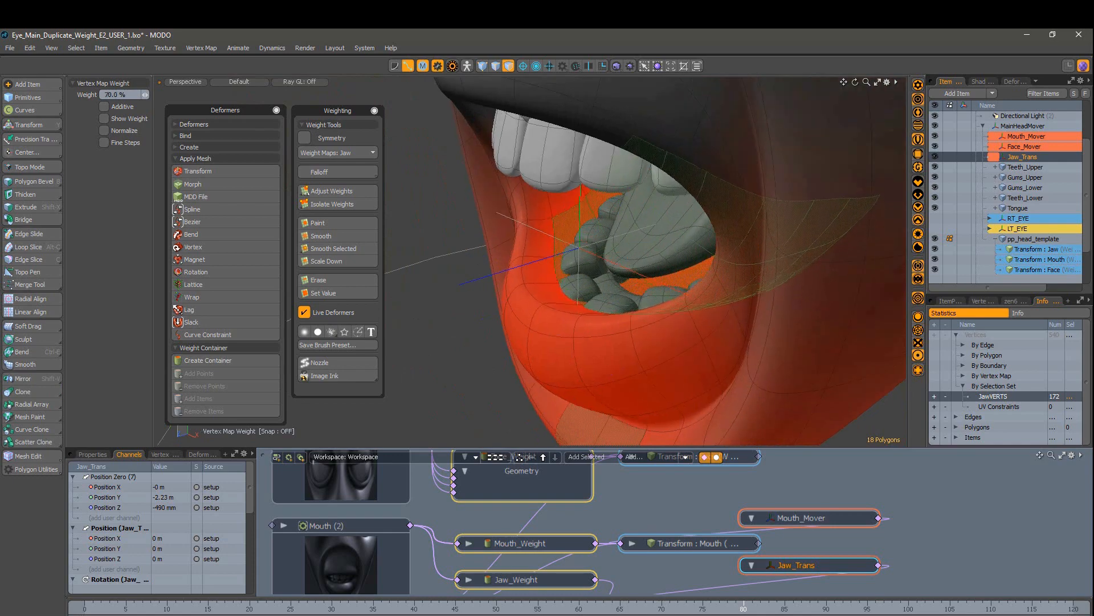
pyautogui.keyDown('alt'); pyautogui.moveTo(513, 245); pyautogui.dragTo(605, 245); pyautogui.keyUp('alt')
pyautogui.press('space')
pyautogui.moveTo(593, 219)
pyautogui.keyDown('ctrl'); pyautogui.mouseDown()
pyautogui.moveTo(582, 275)
pyautogui.moveTo(639, 306)
pyautogui.mouseUp(); pyautogui.keyUp('ctrl')
pyautogui.click(332, 192)
pyautogui.keyDown('alt'); pyautogui.moveTo(530, 362); pyautogui.dragTo(467, 382); pyautogui.keyUp('alt')
# Step: Select the lip edges and set their Jaw weights to about 40%
pyautogui.press('space')
pyautogui.press('2')
pyautogui.moveTo(576, 330); pyautogui.dragTo(547, 336)
pyautogui.click(332, 192)
pyautogui.moveTo(570, 342); pyautogui.dragTo(575, 274)
pyautogui.press('space')
# Step: Test the jaw by rotating it open, back past closed, and sideways
pyautogui.press('5')
pyautogui.press('e')
pyautogui.moveTo(622, 173); pyautogui.dragTo(604, 169)
pyautogui.keyDown('alt'); pyautogui.moveTo(603, 169); pyautogui.dragTo(571, 184); pyautogui.keyUp('alt')
pyautogui.moveTo(693, 120)
pyautogui.mouseDown()
pyautogui.moveTo(691, 155)
pyautogui.moveTo(696, 109)
pyautogui.mouseUp()
pyautogui.keyDown('alt'); pyautogui.moveTo(570, 165); pyautogui.dragTo(626, 185); pyautogui.keyUp('alt')
pyautogui.keyDown('alt'); pyautogui.moveTo(607, 200); pyautogui.dragTo(573, 196); pyautogui.keyUp('alt')
pyautogui.moveTo(727, 99); pyautogui.dragTo(747, 111)
# Step: Reset the jaw's X rotation to 0 and line up the Jaw_Weight and Mouth_Weight nodes
pyautogui.click(950, 301)
pyautogui.click(1005, 367)
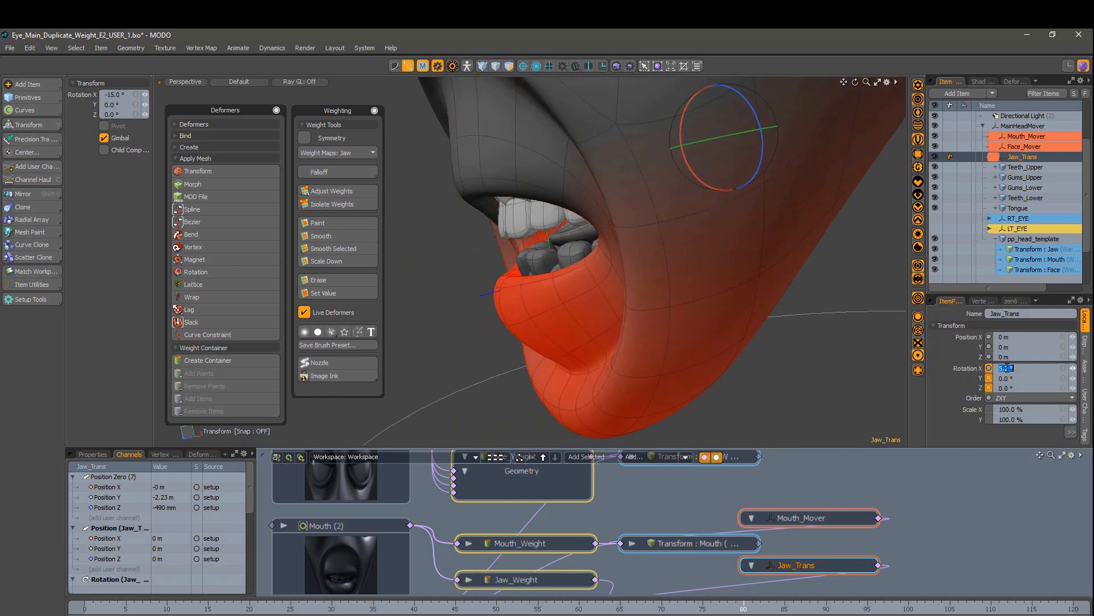
pyautogui.write('0')
pyautogui.press('Return')
pyautogui.keyDown('alt'); pyautogui.moveTo(761, 308); pyautogui.dragTo(784, 302); pyautogui.keyUp('alt')
pyautogui.scroll(-3, 706, 577)
pyautogui.scroll(-2, 657, 569)
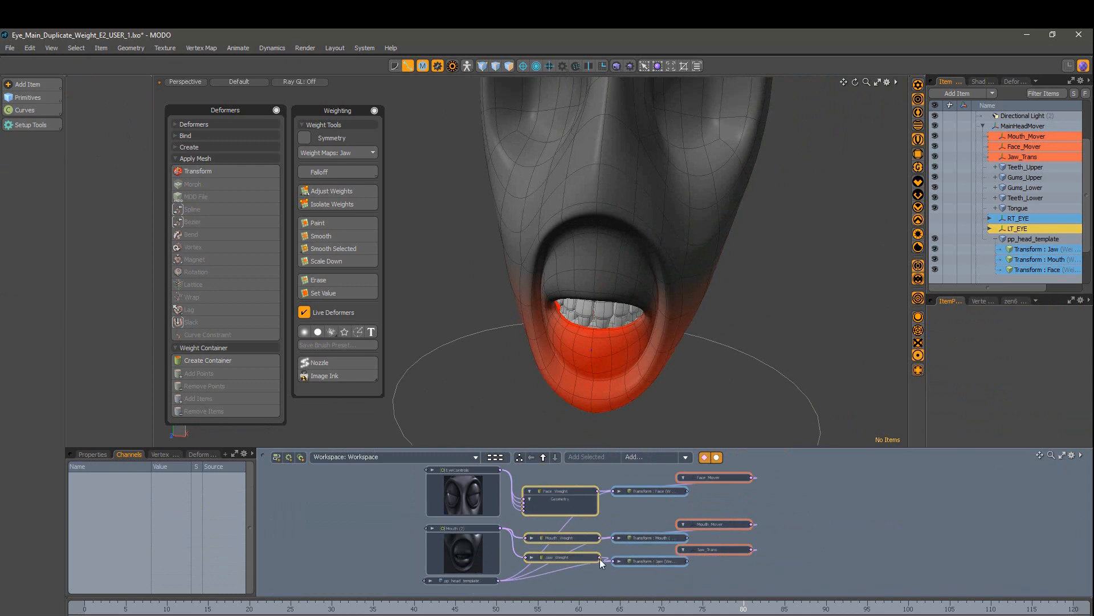
pyautogui.moveTo(550, 557); pyautogui.dragTo(554, 540)
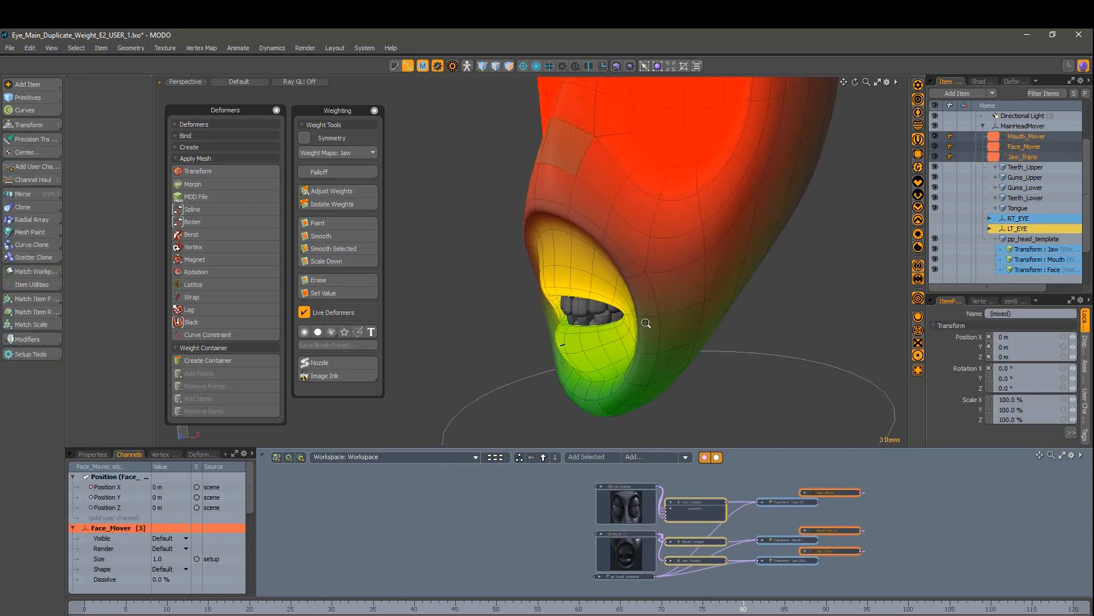
# Step: Select the mouth-corner polygons and grow the selection outward
pyautogui.click(473, 278)
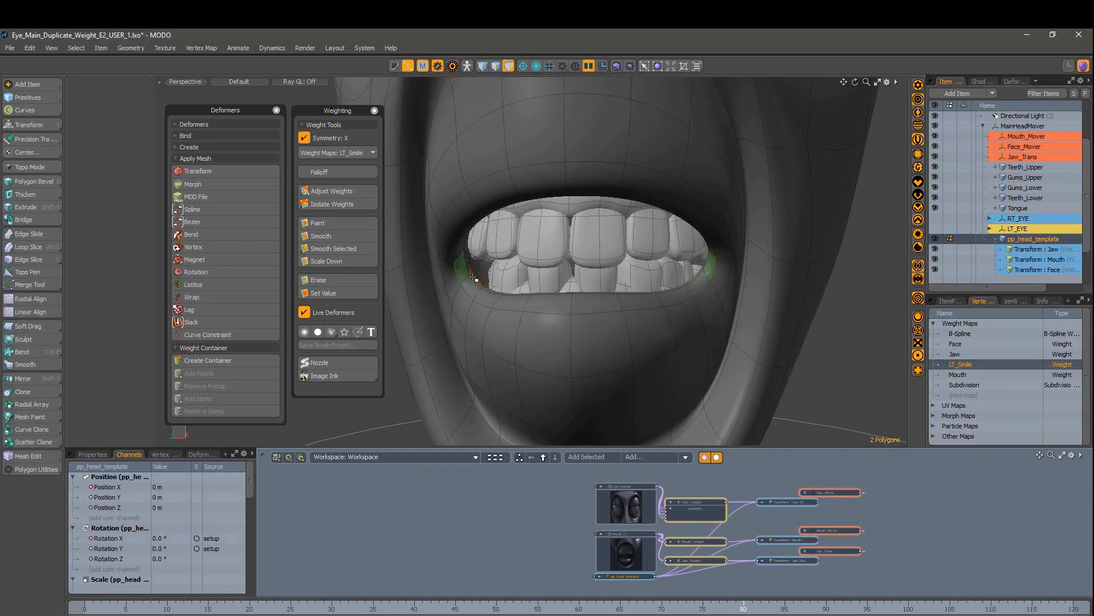
pyautogui.hotkey('shift', 'Up')
pyautogui.keyDown('alt'); pyautogui.moveTo(680, 216); pyautogui.dragTo(785, 306); pyautogui.keyUp('alt')
pyautogui.hotkey('shift', 'Down')
pyautogui.hotkey('shift', 'Down')
pyautogui.scroll(-2, 748, 261)
pyautogui.hotkey('shift', 'Up')
pyautogui.hotkey('shift', 'Up')
pyautogui.hotkey('shift', 'Up')
pyautogui.scroll(-5, 775, 257)
pyautogui.click(800, 251)
pyautogui.hotkey('shift', 'Up')
pyautogui.hotkey('shift', 'Up')
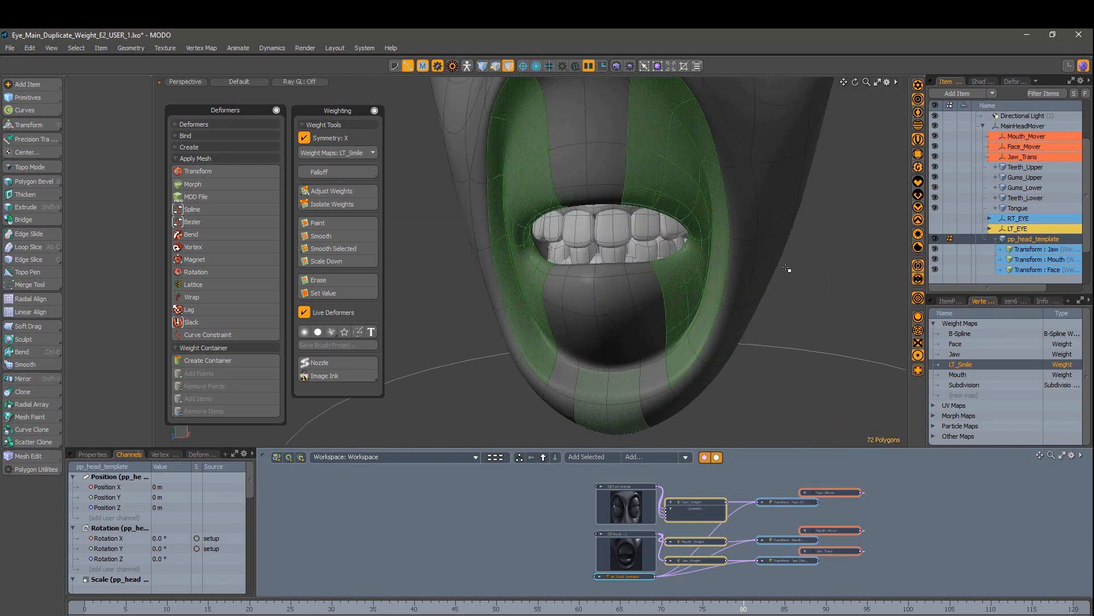
pyautogui.keyDown('alt'); pyautogui.moveTo(741, 274); pyautogui.dragTo(641, 208); pyautogui.keyUp('alt')
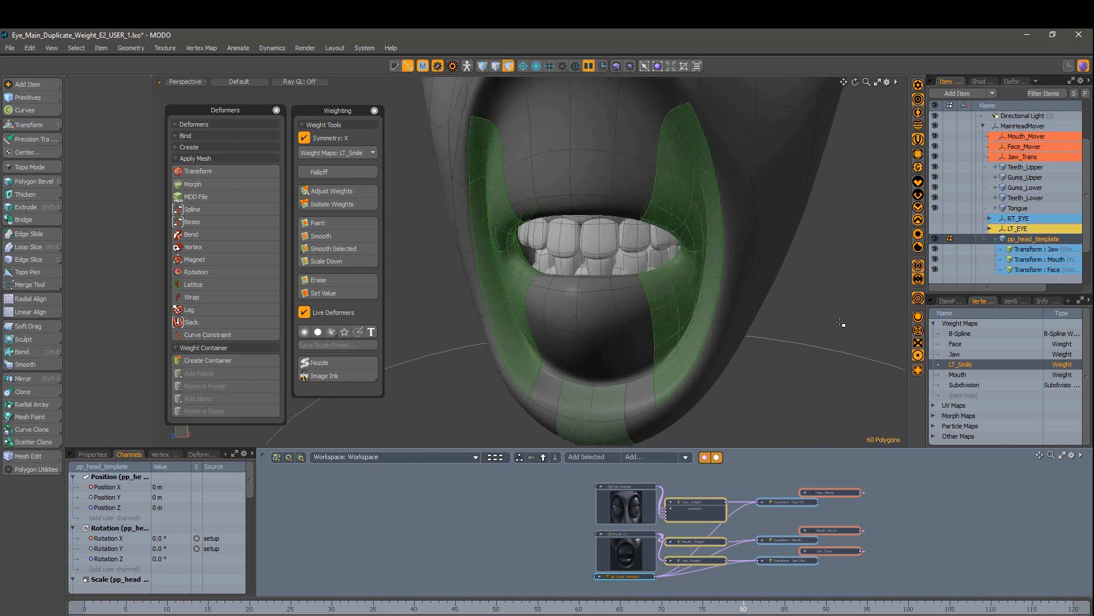
# Step: Apply LT_Smile weights to the corner selection, adjusting between about 30% and 50%, then create a new weight map
pyautogui.click(332, 191)
pyautogui.moveTo(798, 262); pyautogui.dragTo(847, 263)
pyautogui.moveTo(145, 95); pyautogui.dragTo(146, 95)
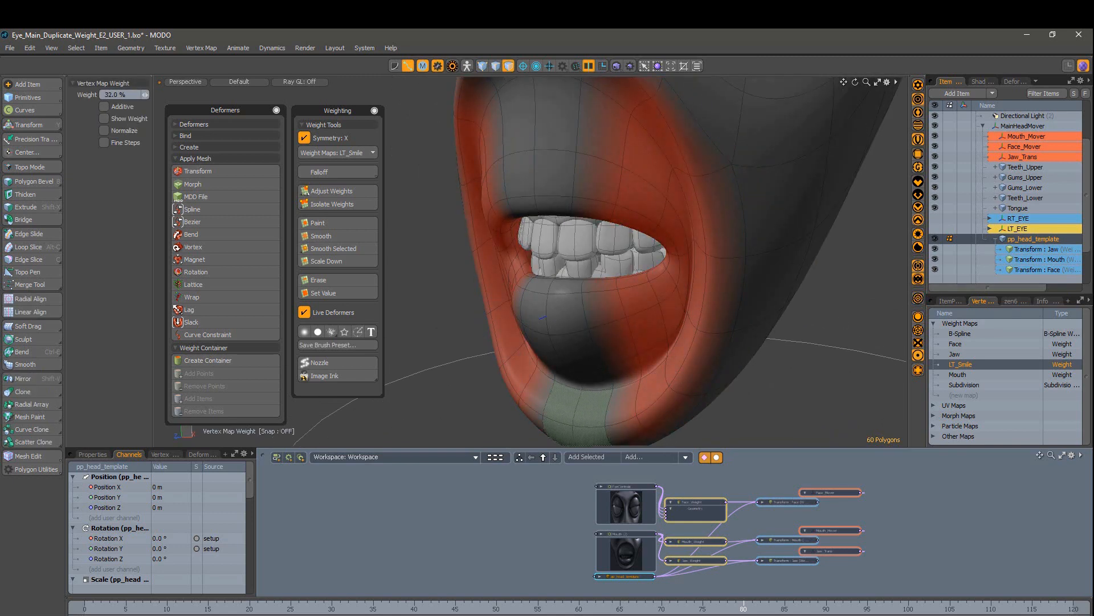
pyautogui.press('space')
pyautogui.click(862, 309)
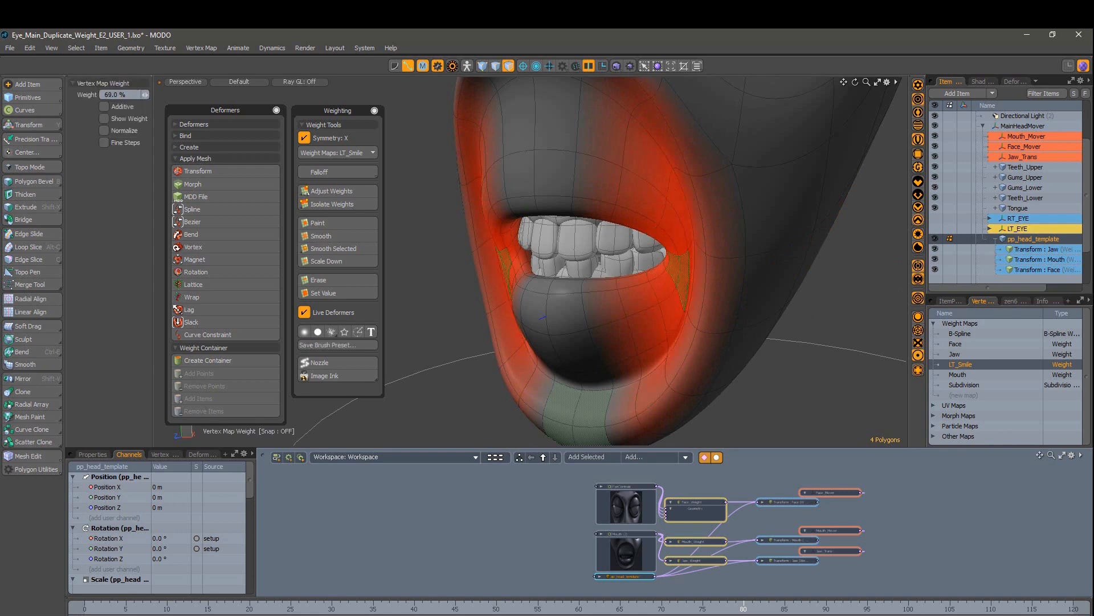
pyautogui.press('space')
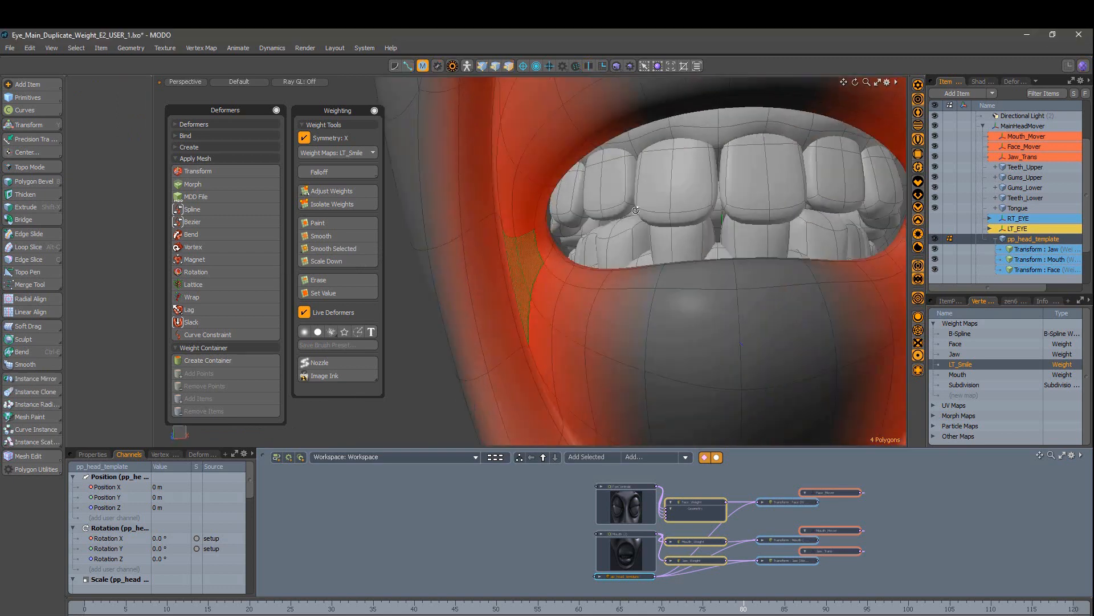
pyautogui.keyDown('alt'); pyautogui.moveTo(598, 239); pyautogui.dragTo(576, 277); pyautogui.keyUp('alt')
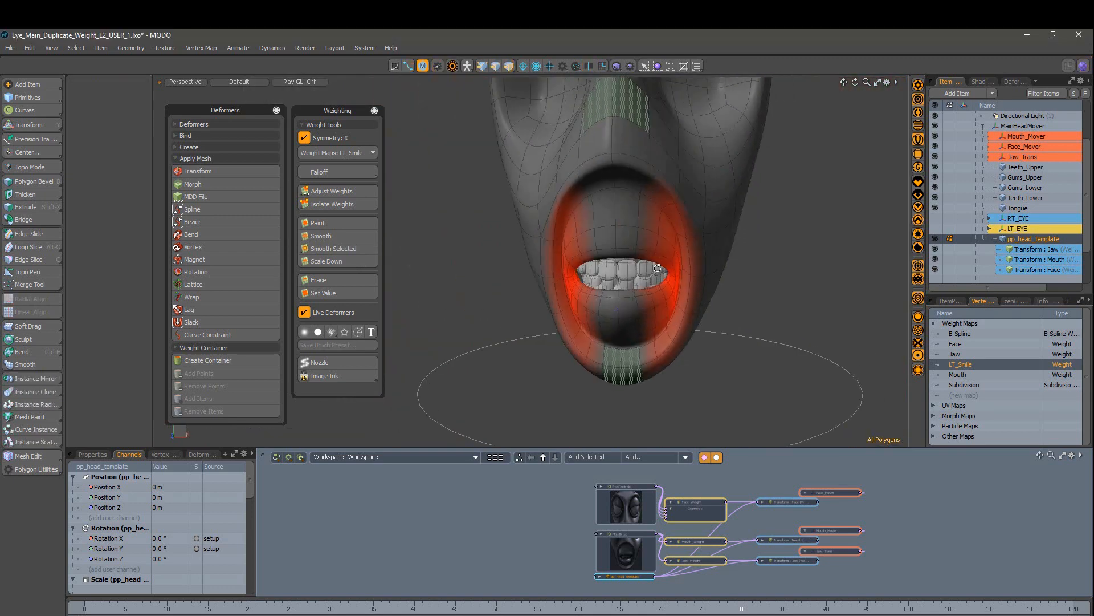
pyautogui.keyDown('alt'); pyautogui.moveTo(611, 296); pyautogui.dragTo(633, 298); pyautogui.keyUp('alt')
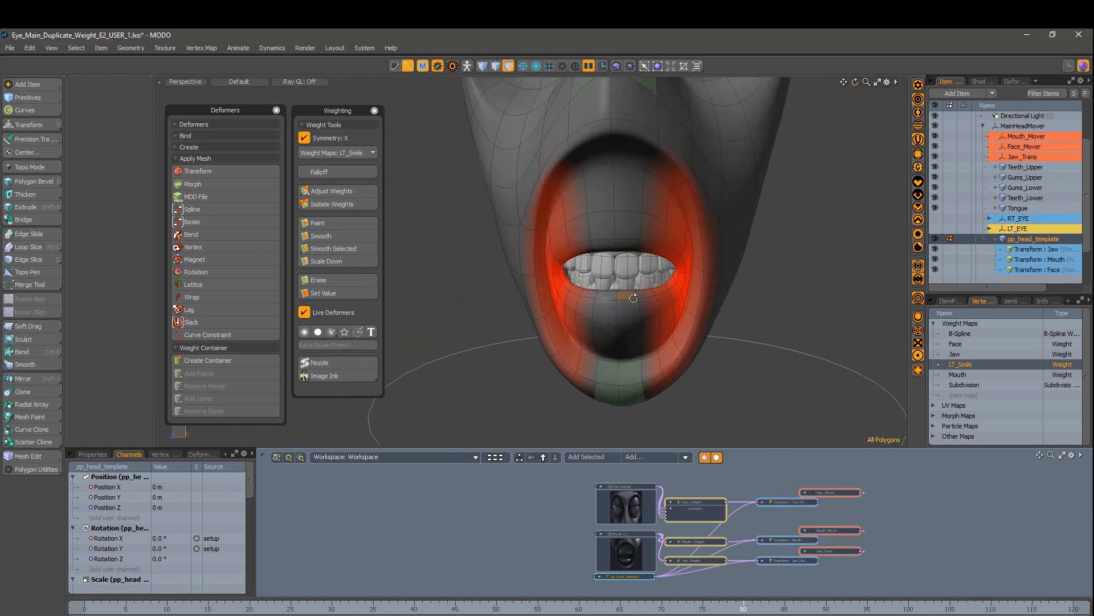
pyautogui.scroll(2, 735, 313)
pyautogui.click(964, 395)
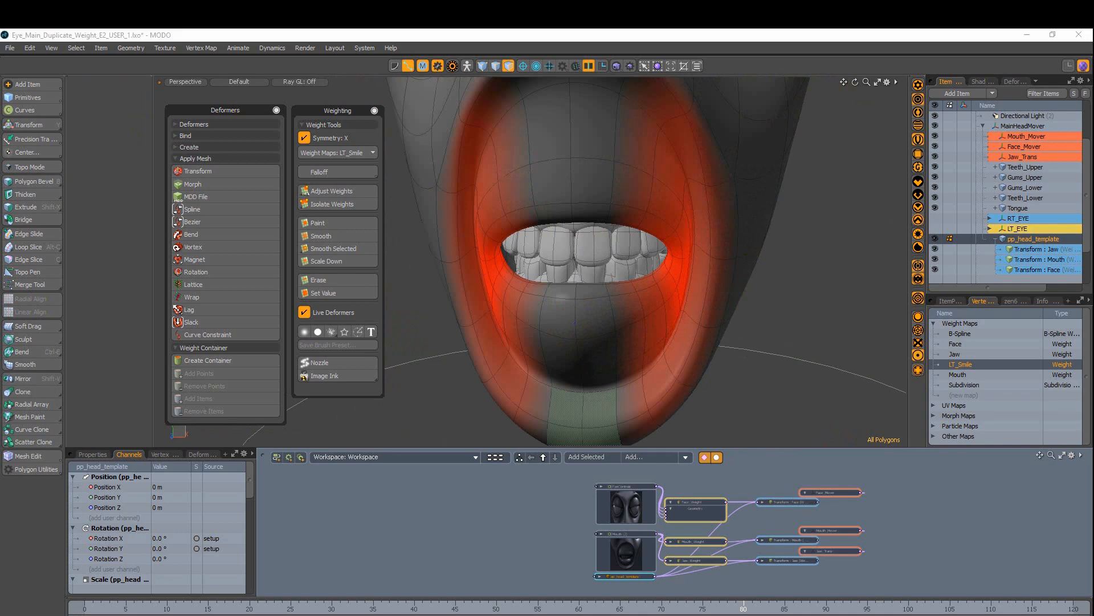
# Step: Create the RT_Smile weight map and paste LT_Smile's weights into it
pyautogui.write('RT_Smile')
pyautogui.press('Return')
pyautogui.rightClick(960, 365)
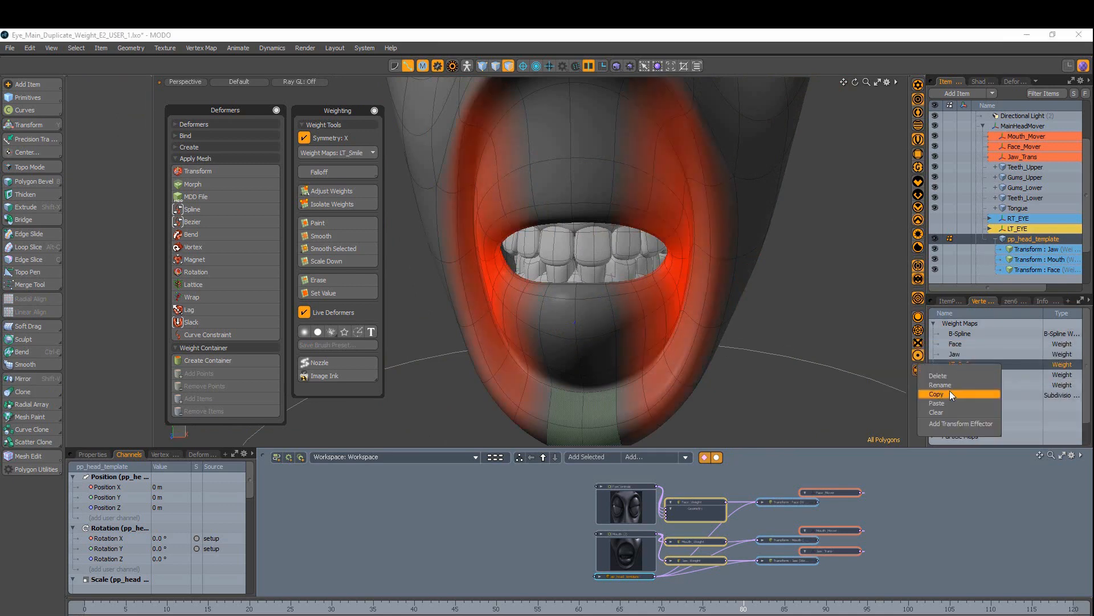
pyautogui.click(950, 392)
pyautogui.rightClick(961, 384)
pyautogui.click(963, 416)
pyautogui.click(963, 366)
# Step: Select the vertices around the mouth and start adjusting LT_Smile weights
pyautogui.keyDown('alt'); pyautogui.moveTo(750, 343); pyautogui.dragTo(673, 324); pyautogui.keyUp('alt')
pyautogui.scroll(-3, 672, 323)
pyautogui.press('1')
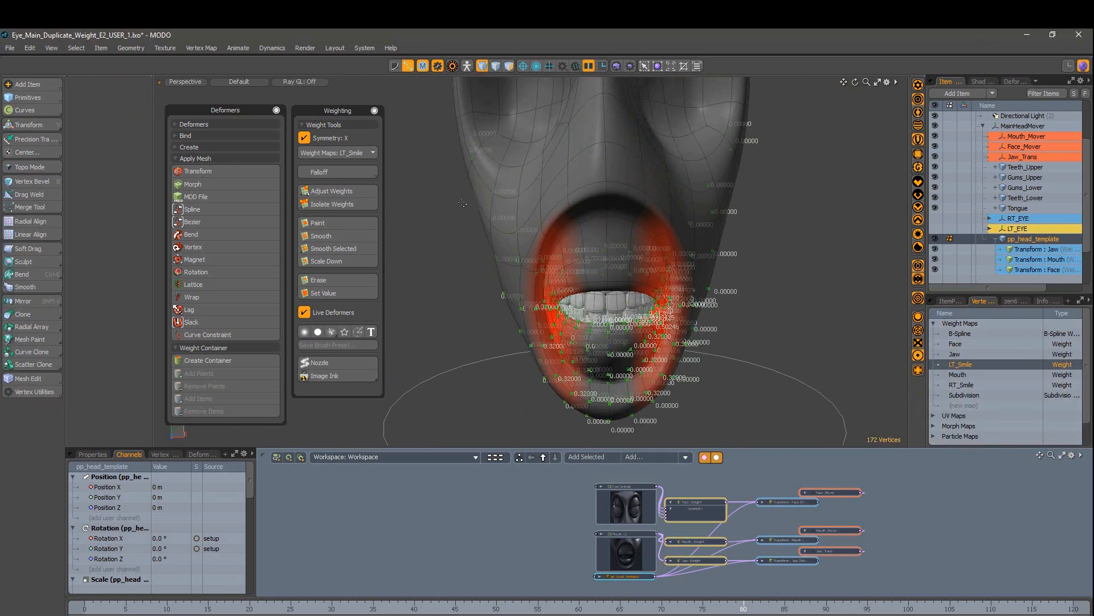
pyautogui.press('2')
pyautogui.press('1')
pyautogui.moveTo(447, 176); pyautogui.dragTo(610, 443, button='middle')
pyautogui.click(342, 294)
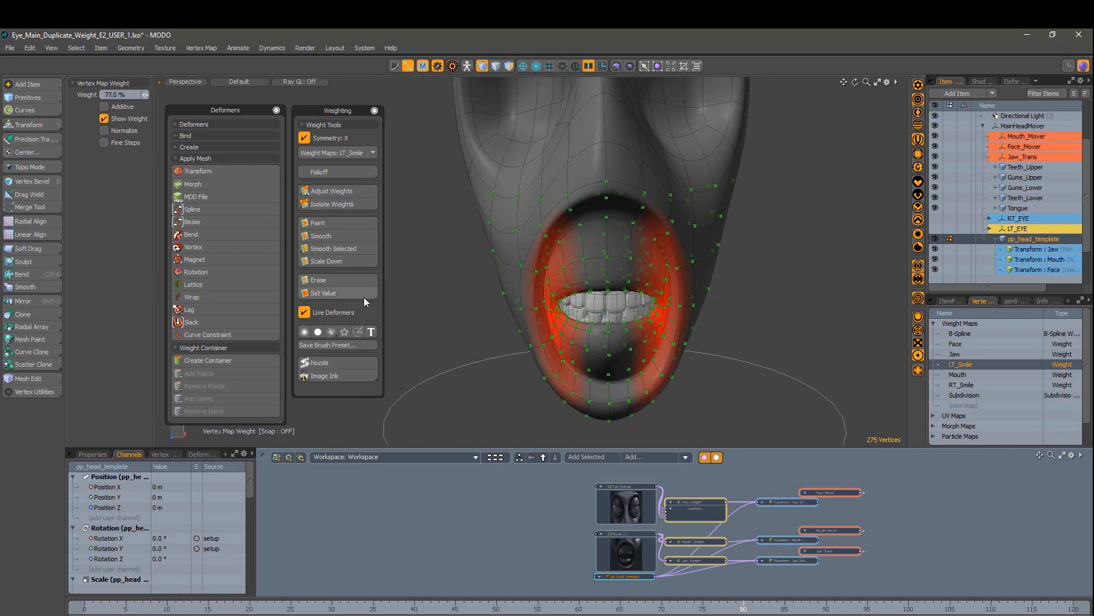
pyautogui.press('Escape')
# Step: Compare the Mouth and LT_Smile maps and undo the full-weight change
pyautogui.click(959, 374)
pyautogui.click(963, 364)
pyautogui.keyDown('alt'); pyautogui.moveTo(684, 258); pyautogui.dragTo(727, 258); pyautogui.keyUp('alt')
pyautogui.click(959, 375)
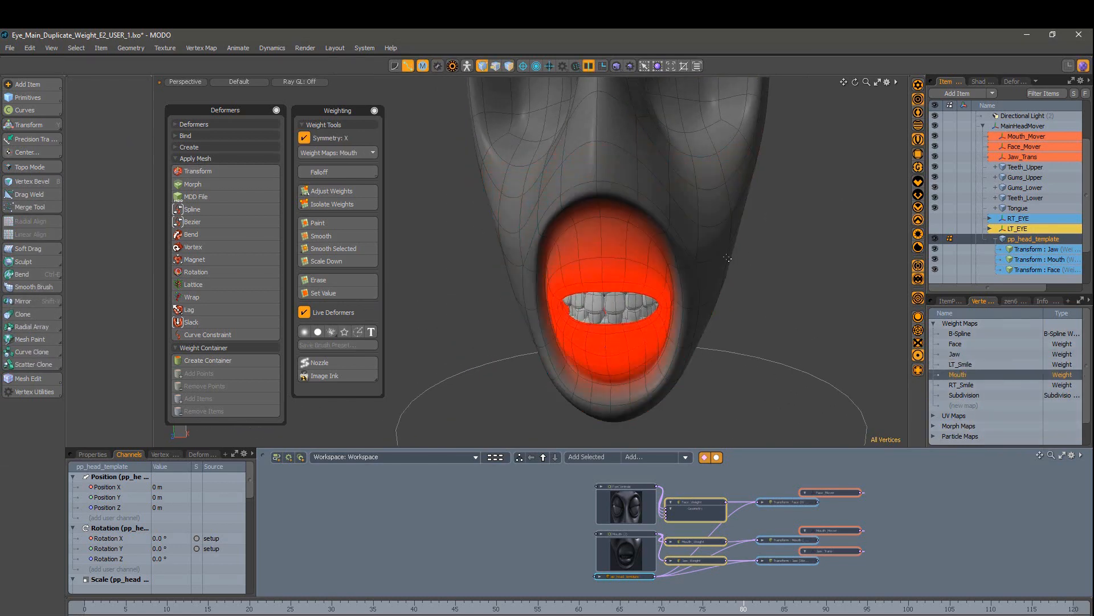
pyautogui.click(954, 365)
pyautogui.hotkey('ctrl', 'z')
pyautogui.hotkey('ctrl', 'z')
pyautogui.keyDown('alt'); pyautogui.moveTo(791, 327); pyautogui.dragTo(684, 336); pyautogui.keyUp('alt')
# Step: With X symmetry off, set LT_Smile weights to 0 on the mouth's left half
pyautogui.press('Escape')
pyautogui.press('3')
pyautogui.press('1')
pyautogui.moveTo(419, 145); pyautogui.dragTo(589, 441, button='middle')
pyautogui.hotkey('shift', 's')
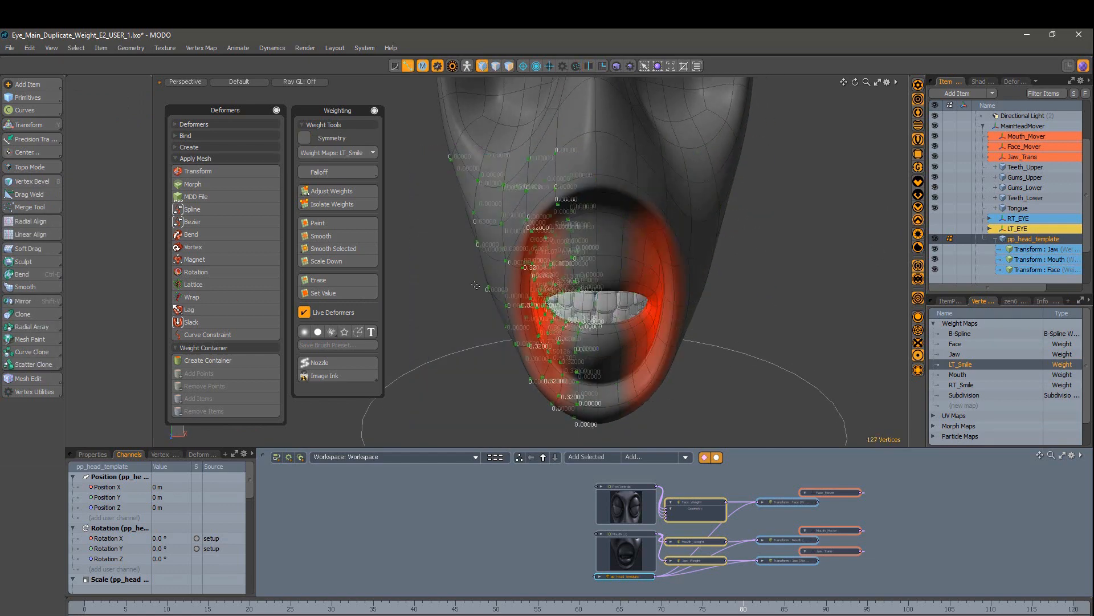
pyautogui.click(336, 279)
pyautogui.click(335, 293)
pyautogui.click(114, 94)
pyautogui.write('0')
pyautogui.press('Return')
pyautogui.press('Escape')
pyautogui.moveTo(622, 199)
pyautogui.keyDown('alt'); pyautogui.mouseDown()
pyautogui.moveTo(512, 188)
pyautogui.moveTo(619, 199)
pyautogui.mouseUp(); pyautogui.keyUp('alt')
# Step: Set RT_Smile weights to 0 on the opposite half and save the scene
pyautogui.click(961, 384)
pyautogui.moveTo(807, 145); pyautogui.dragTo(595, 443, button='middle')
pyautogui.click(335, 292)
pyautogui.press('Escape')
pyautogui.keyDown('alt'); pyautogui.moveTo(776, 319); pyautogui.dragTo(801, 313); pyautogui.keyUp('alt')
pyautogui.scroll(-2, 802, 317)
pyautogui.hotkey('ctrl', 's')
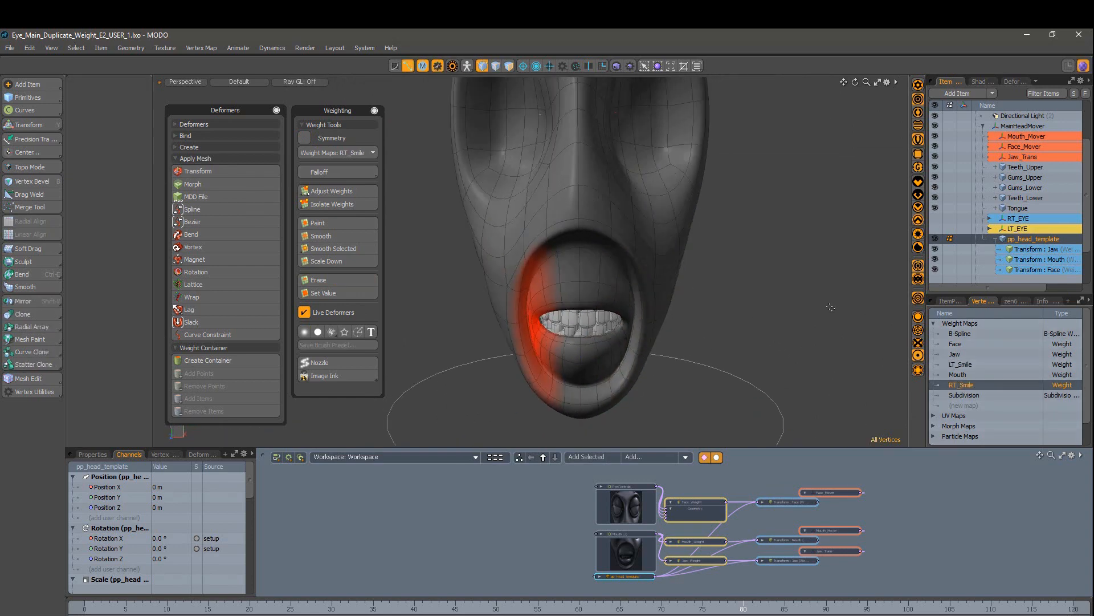
pyautogui.keyDown('alt'); pyautogui.moveTo(671, 285); pyautogui.dragTo(652, 283); pyautogui.keyUp('alt')
pyautogui.scroll(1, 652, 283)
# Step: Add a Transform Effector driven by RT_Smile and rename it RT_Smile_Trans
pyautogui.rightClick(937, 388)
pyautogui.click(946, 449)
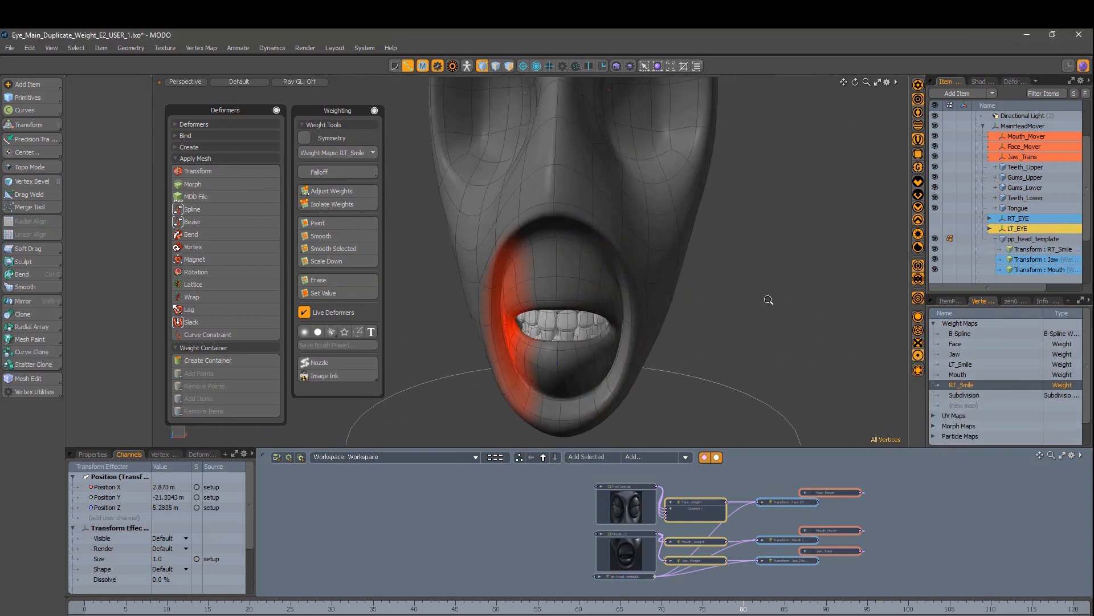
pyautogui.scroll(-1, 768, 300)
pyautogui.scroll(-2, 1024, 249)
pyautogui.doubleClick(1024, 249)
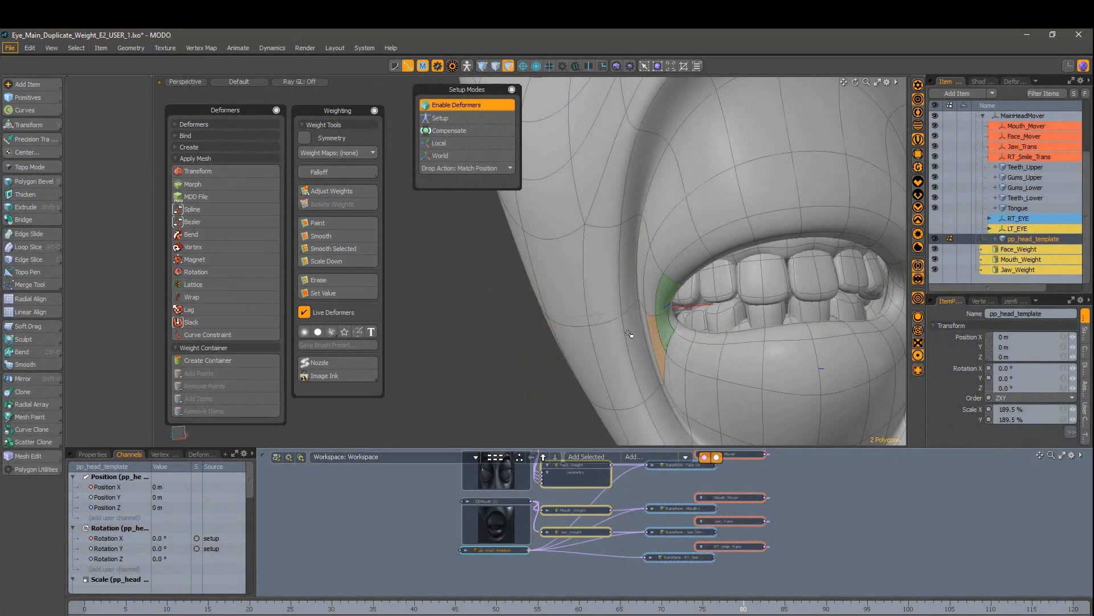
pyautogui.click(209, 148)
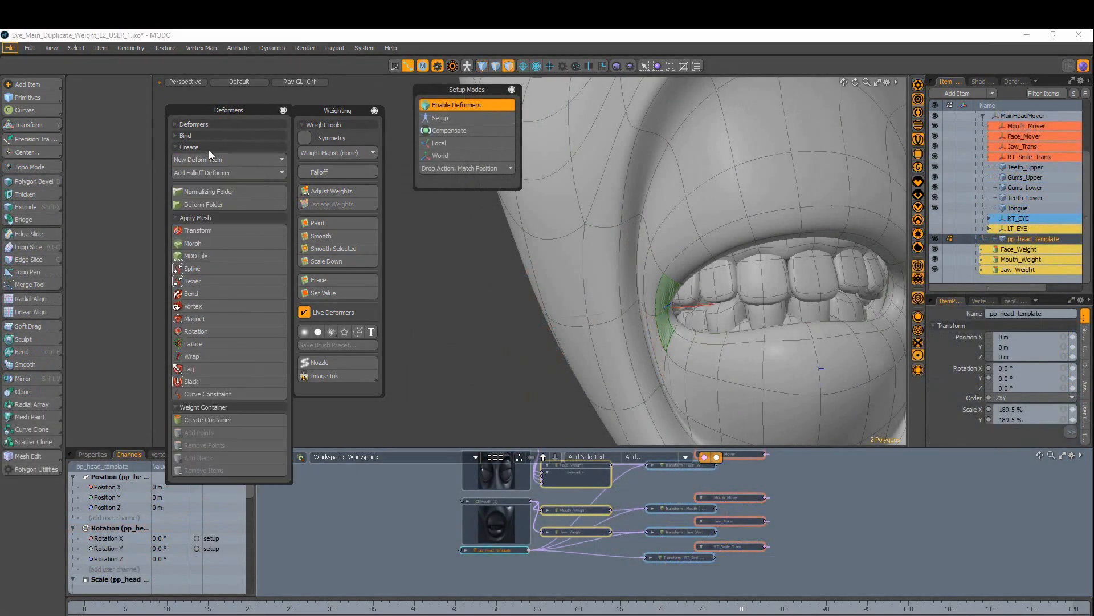
pyautogui.click(181, 136)
# Step: Assign a command region at the mouth corner with RT_Smile_Trans as Item to Select
pyautogui.press('5')
pyautogui.press('F2')
pyautogui.click(494, 472)
pyautogui.click(494, 472)
pyautogui.click(628, 380)
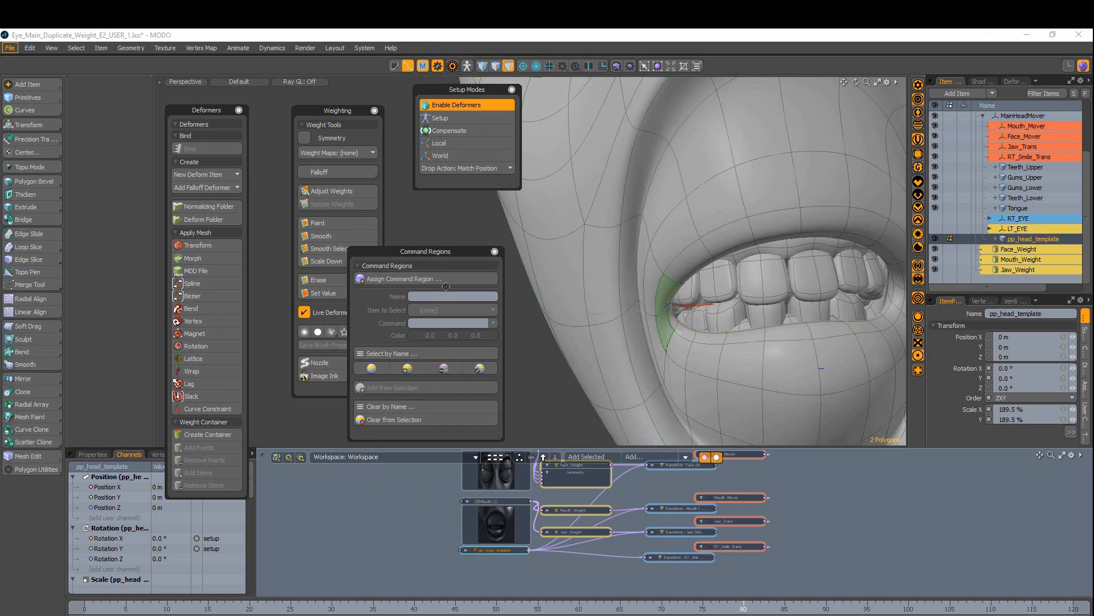
pyautogui.click(445, 278)
pyautogui.click(439, 271)
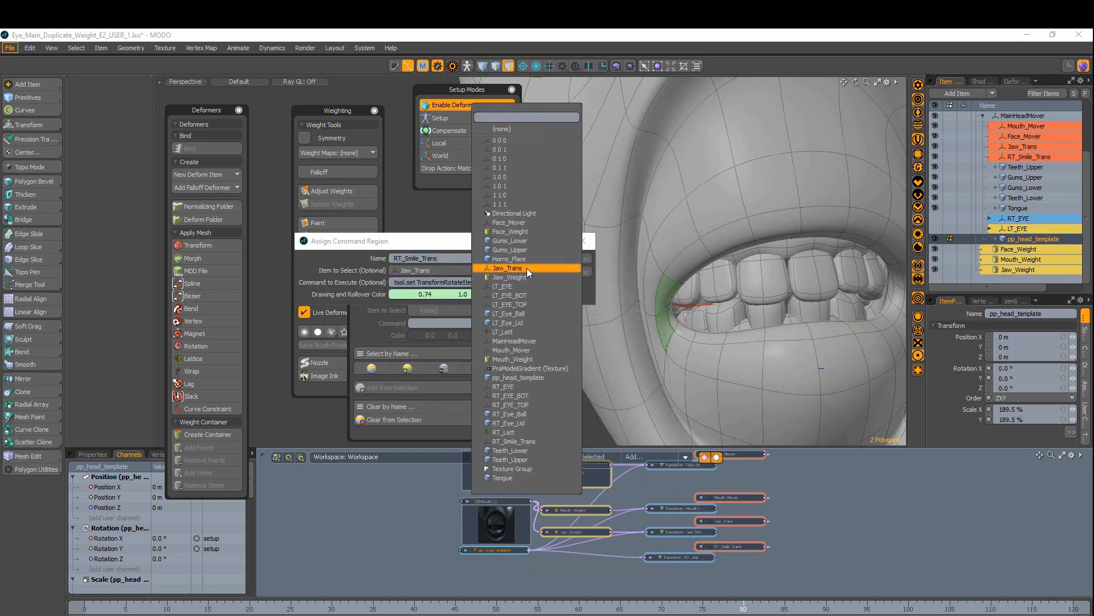
pyautogui.click(540, 441)
pyautogui.click(535, 283)
pyautogui.click(538, 300)
pyautogui.click(533, 283)
pyautogui.click(534, 284)
pyautogui.click(586, 258)
# Step: Test the mouth-corner command region, then make LT_Smile the active weight map
pyautogui.click(540, 372)
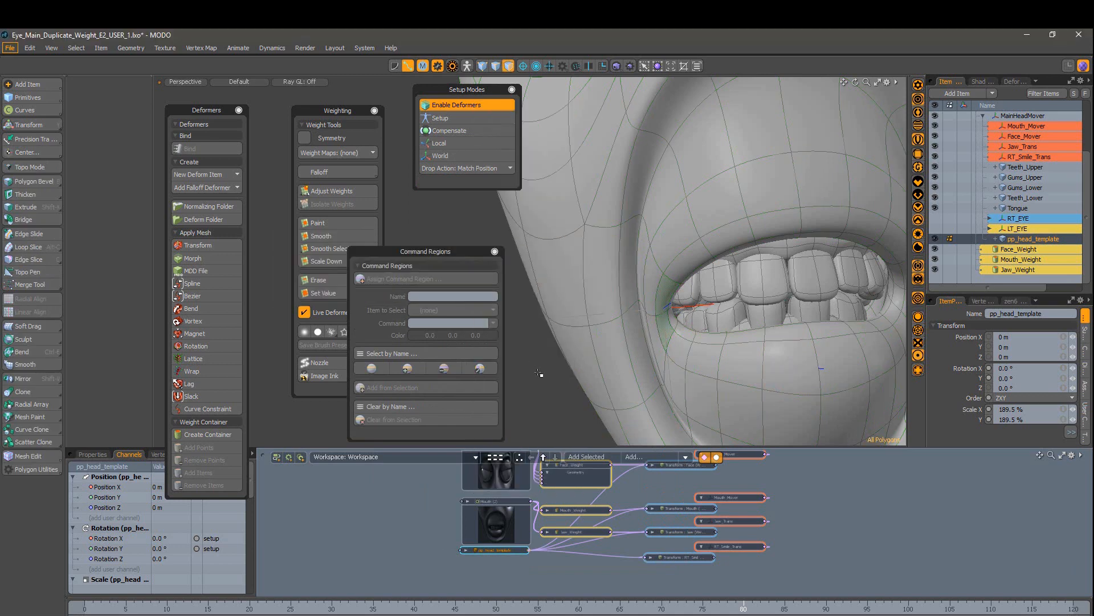
pyautogui.press('5')
pyautogui.click(665, 294)
pyautogui.keyDown('alt'); pyautogui.moveTo(664, 293); pyautogui.dragTo(616, 298); pyautogui.keyUp('alt')
pyautogui.keyDown('ctrl'); pyautogui.keyDown('alt'); pyautogui.moveTo(630, 245); pyautogui.dragTo(604, 251); pyautogui.keyUp('alt'); pyautogui.keyUp('ctrl')
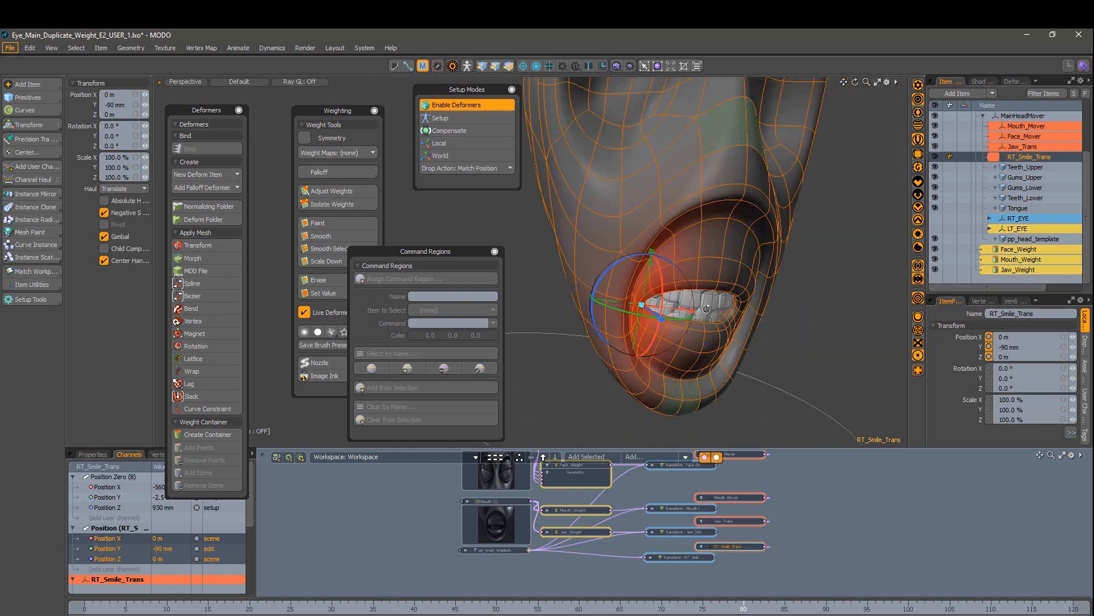
pyautogui.keyDown('alt'); pyautogui.moveTo(684, 342); pyautogui.dragTo(863, 387); pyautogui.keyUp('alt')
pyautogui.press('space')
pyautogui.click(762, 401)
pyautogui.keyDown('alt'); pyautogui.moveTo(762, 401); pyautogui.dragTo(667, 335); pyautogui.keyUp('alt')
pyautogui.scroll(-1, 780, 344)
pyautogui.click(983, 301)
pyautogui.click(961, 364)
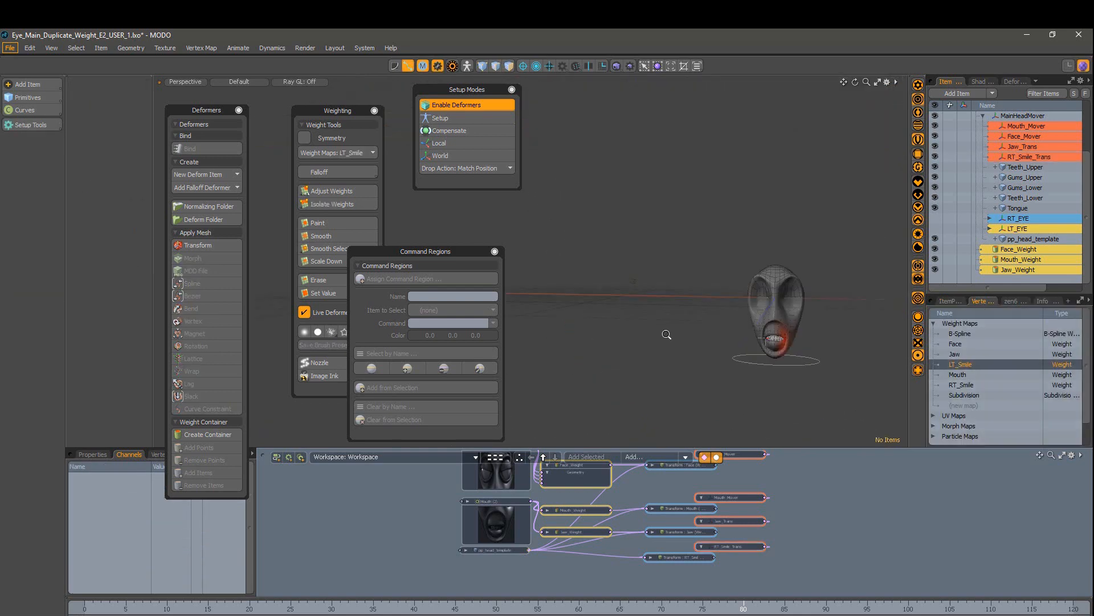
# Step: In setup mode, add a LT_Smile transform deformer and move it to the mouth corner
pyautogui.click(471, 68)
pyautogui.keyDown('ctrl'); pyautogui.keyDown('alt'); pyautogui.moveTo(757, 283); pyautogui.dragTo(798, 285); pyautogui.keyUp('alt'); pyautogui.keyUp('ctrl')
pyautogui.rightClick(960, 364)
pyautogui.click(949, 414)
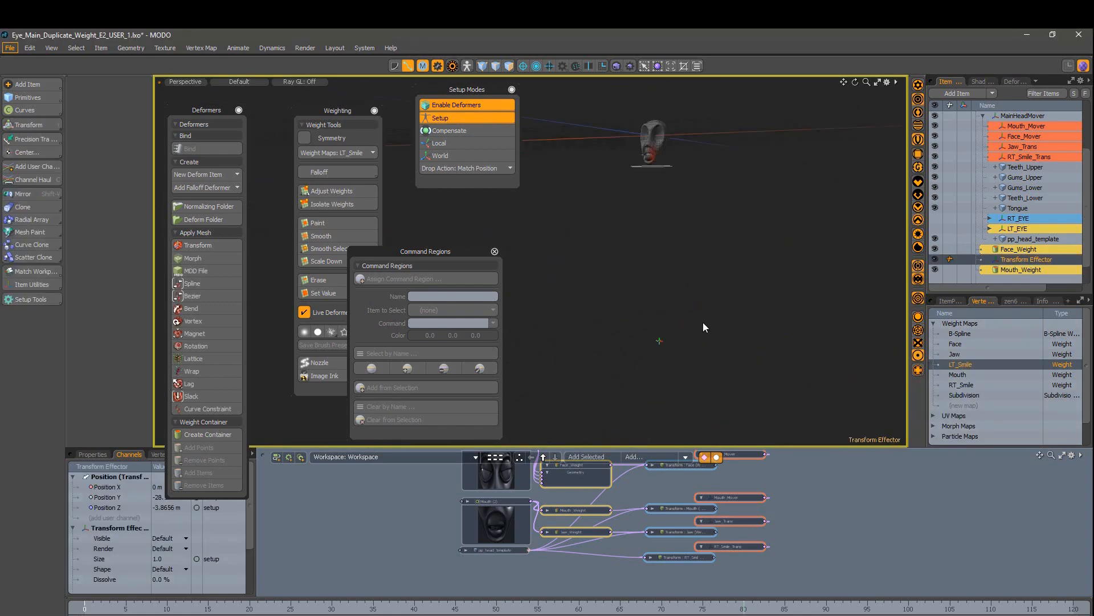
pyautogui.keyDown('alt'); pyautogui.moveTo(703, 322); pyautogui.dragTo(781, 319); pyautogui.keyUp('alt')
pyautogui.press('w')
pyautogui.click(657, 211)
pyautogui.keyDown('alt'); pyautogui.moveTo(781, 319); pyautogui.dragTo(787, 370); pyautogui.keyUp('alt')
# Step: Colour the effector red, place it below RT_Smile_Trans, and rename it LT_Smile_Trans
pyautogui.click(469, 67)
pyautogui.keyDown('ctrl'); pyautogui.keyDown('alt'); pyautogui.moveTo(844, 336); pyautogui.dragTo(796, 340); pyautogui.keyUp('alt'); pyautogui.keyUp('ctrl')
pyautogui.click(796, 340)
pyautogui.scroll(-1, 1014, 260)
pyautogui.rightClick(1014, 251)
pyautogui.moveTo(1011, 271)
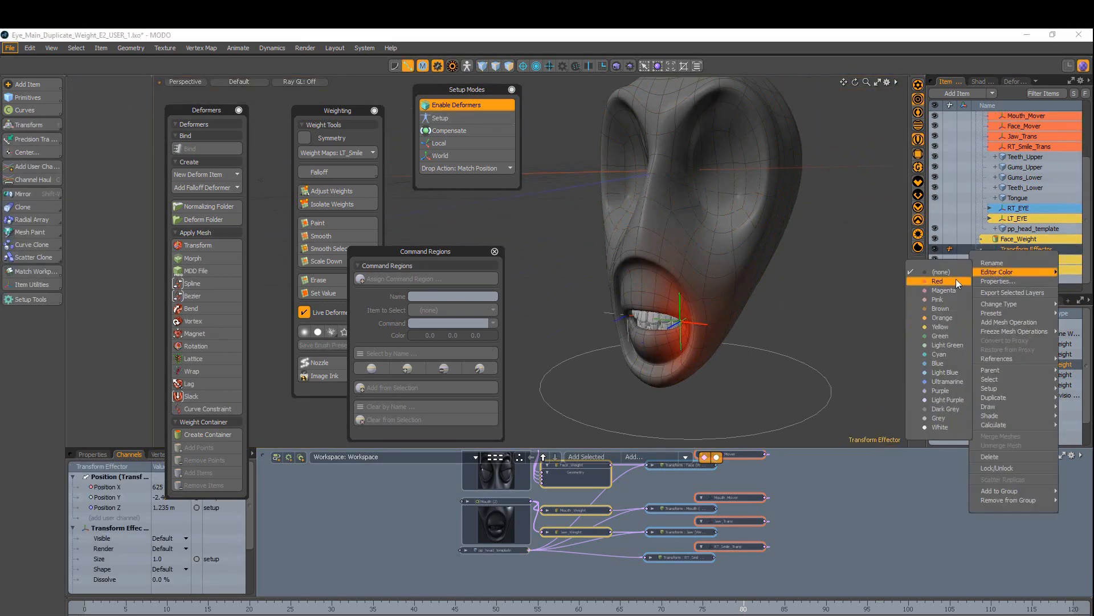
pyautogui.click(950, 281)
pyautogui.moveTo(1015, 250); pyautogui.dragTo(1012, 152)
pyautogui.doubleClick(1012, 158)
pyautogui.write('LT_Smile_Trans')
pyautogui.press('Return')
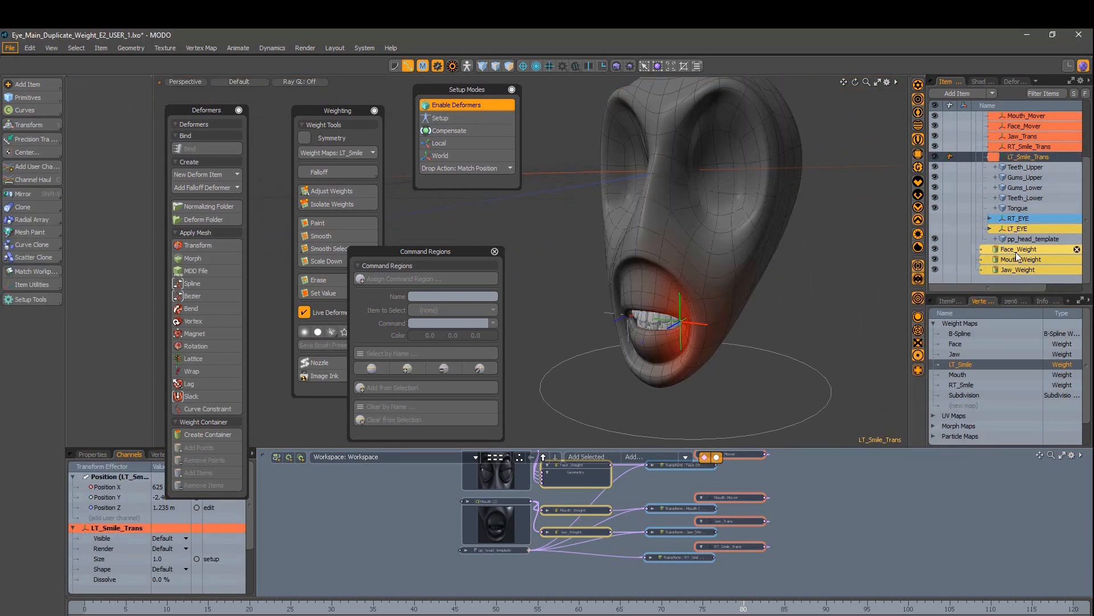
# Step: Add LT_Smile_Trans to the schematic and place its node under RT_Smile's
pyautogui.click(606, 462)
pyautogui.click(881, 564)
pyautogui.moveTo(830, 563); pyautogui.dragTo(772, 596)
pyautogui.moveTo(775, 554); pyautogui.dragTo(692, 493)
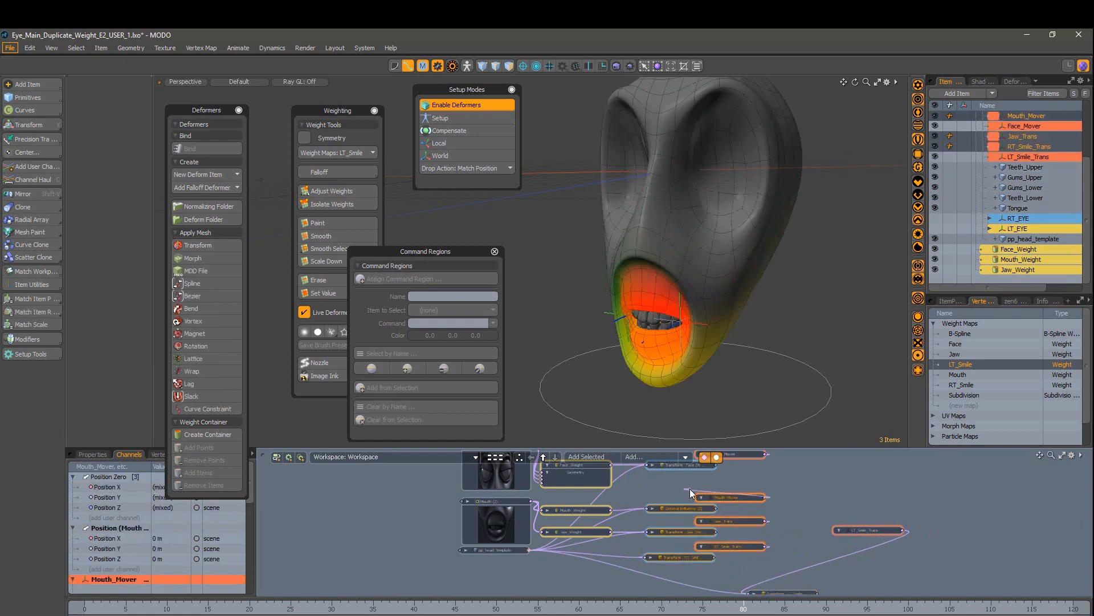
pyautogui.keyDown('alt'); pyautogui.moveTo(734, 529); pyautogui.dragTo(724, 513); pyautogui.keyUp('alt')
pyautogui.moveTo(799, 578); pyautogui.dragTo(700, 540)
pyautogui.rightClick(675, 540)
pyautogui.click(678, 497)
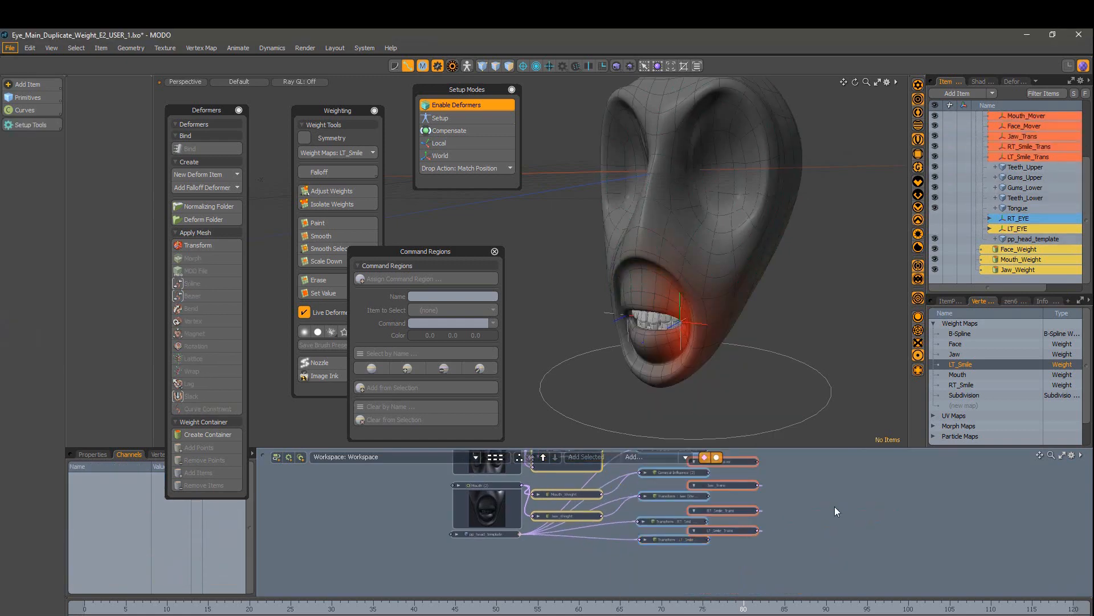
pyautogui.keyDown('alt'); pyautogui.moveTo(864, 493); pyautogui.dragTo(859, 534); pyautogui.keyUp('alt')
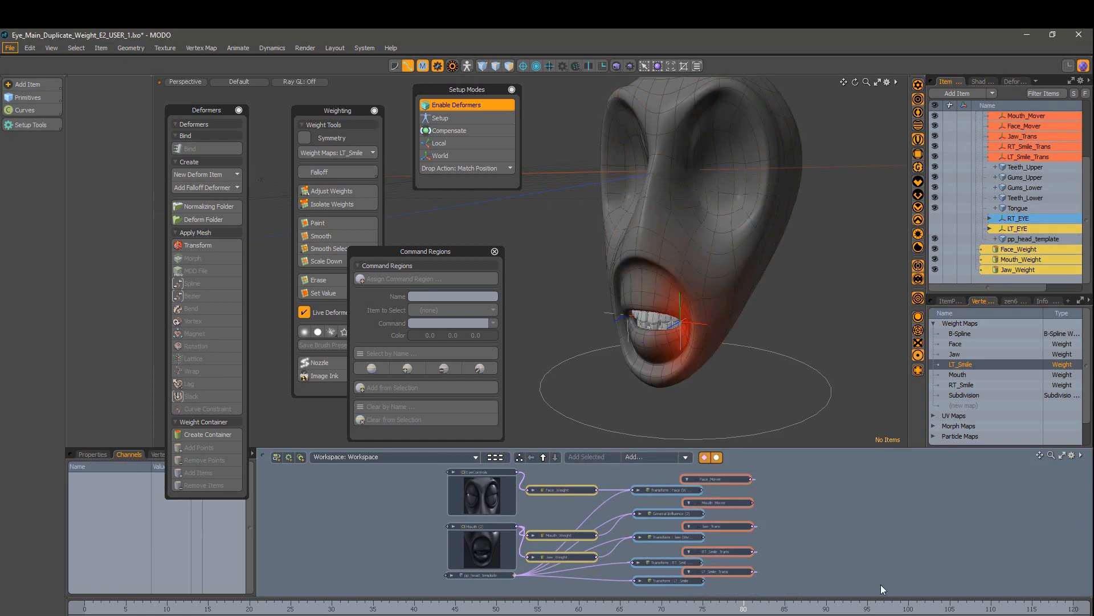
# Step: Try moving the main head mover, undo it, and zero LT_Smile_Trans's position
pyautogui.keyDown('alt'); pyautogui.moveTo(743, 367); pyautogui.dragTo(757, 404); pyautogui.keyUp('alt')
pyautogui.click(800, 388)
pyautogui.press('w')
pyautogui.hotkey('ctrl', 'z')
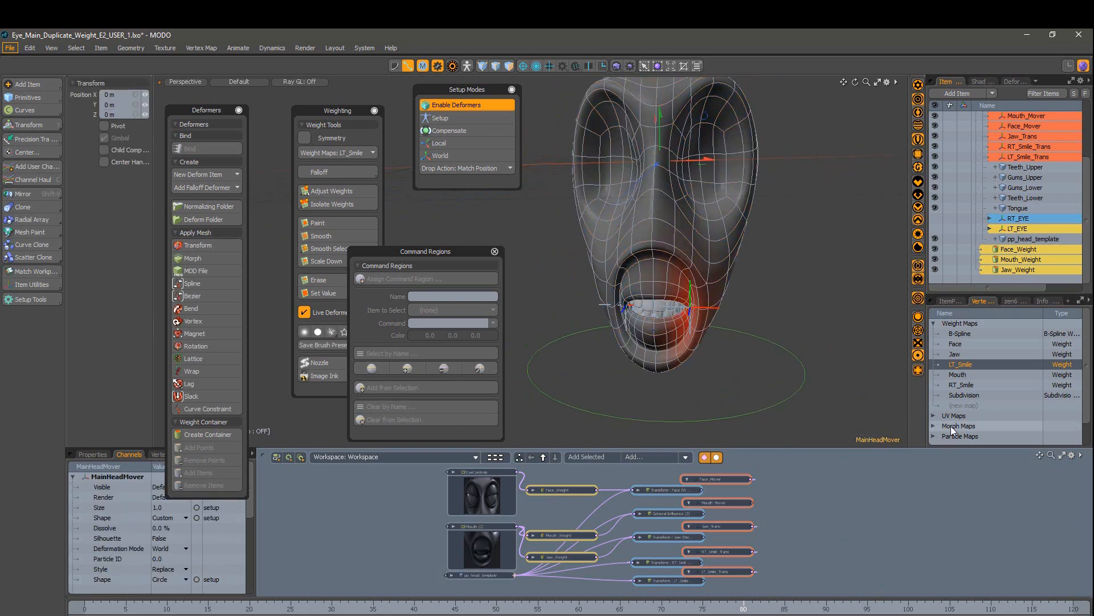
pyautogui.click(1024, 190)
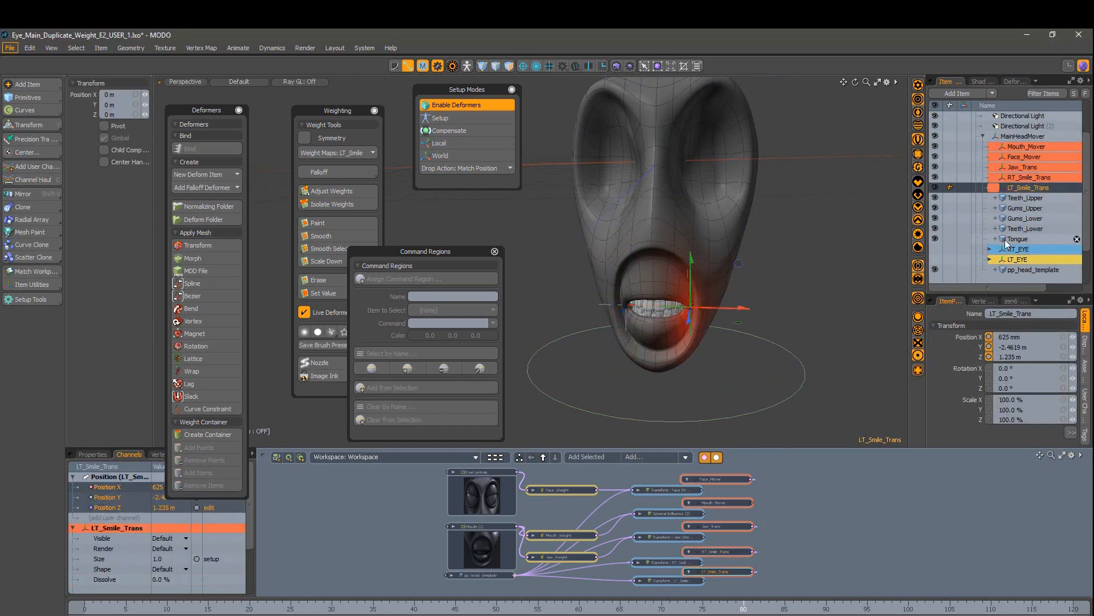
pyautogui.click(1072, 433)
pyautogui.click(1004, 416)
# Step: Test-move the whole head with the main head mover, return it to 0 m, and select the head mesh
pyautogui.click(1021, 137)
pyautogui.moveTo(713, 164); pyautogui.dragTo(786, 162)
pyautogui.hotkey('ctrl', 'z')
pyautogui.press('q')
pyautogui.scroll(3, 741, 308)
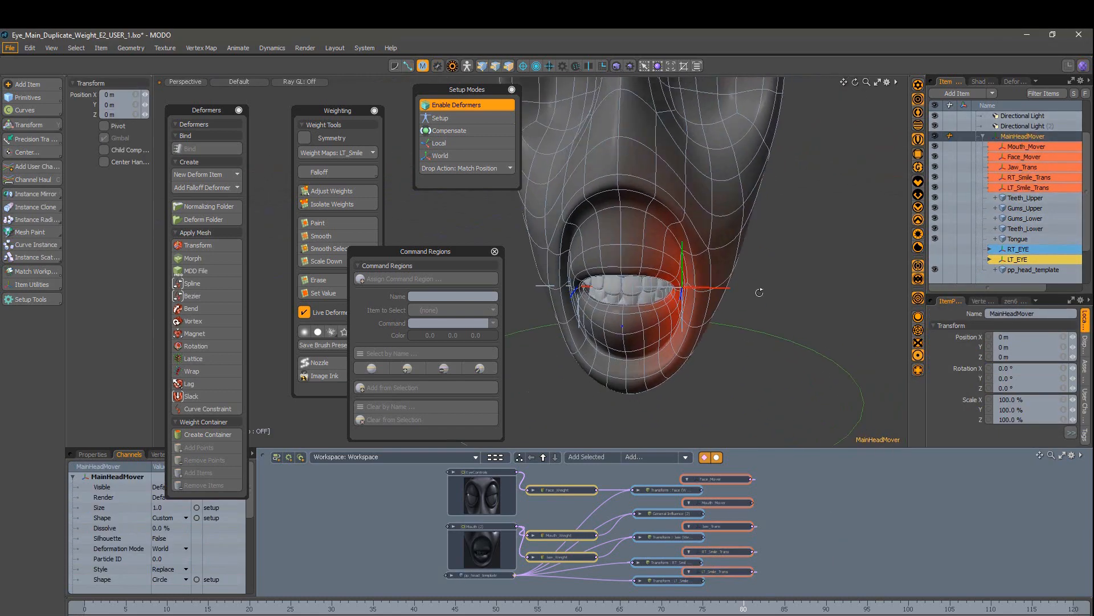
pyautogui.keyDown('alt'); pyautogui.moveTo(759, 293); pyautogui.dragTo(766, 302); pyautogui.keyUp('alt')
pyautogui.scroll(3, 767, 302)
pyautogui.click(1033, 270)
pyautogui.scroll(3, 855, 337)
# Step: Make the two mouth-corner polygons a command region that selects RT_Smile_Trans
pyautogui.press('3')
pyautogui.keyDown('alt'); pyautogui.moveTo(855, 336); pyautogui.dragTo(838, 319); pyautogui.keyUp('alt')
pyautogui.moveTo(767, 269); pyautogui.dragTo(771, 296)
pyautogui.click(459, 281)
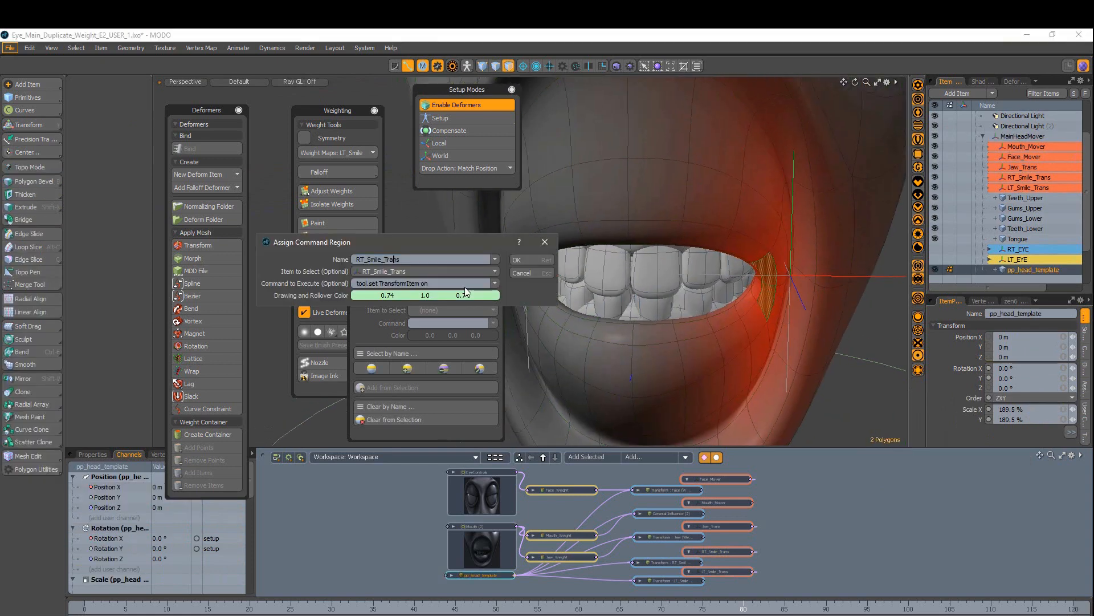
pyautogui.click(485, 271)
pyautogui.click(465, 136)
pyautogui.click(522, 260)
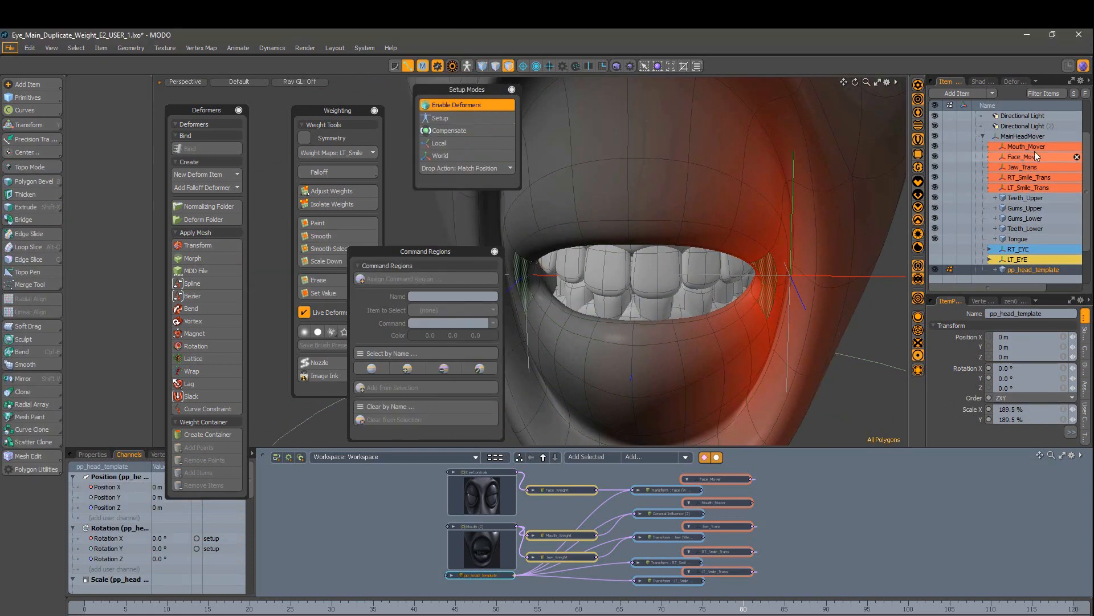
# Step: Select all five mover items and set their Display Visible to No to hide the gizmos
pyautogui.click(1033, 270)
pyautogui.scroll(-4, 826, 331)
pyautogui.keyDown('alt'); pyautogui.moveTo(838, 333); pyautogui.dragTo(764, 367); pyautogui.keyUp('alt')
pyautogui.click(1021, 157)
pyautogui.moveTo(1021, 187); pyautogui.dragTo(1022, 147)
pyautogui.click(1087, 373)
pyautogui.click(1086, 319)
pyautogui.click(1084, 344)
pyautogui.click(1041, 314)
pyautogui.click(1039, 332)
# Step: Test-move LT_Smile_Trans and RT_Smile_Trans together to check the smile
pyautogui.scroll(-4, 837, 320)
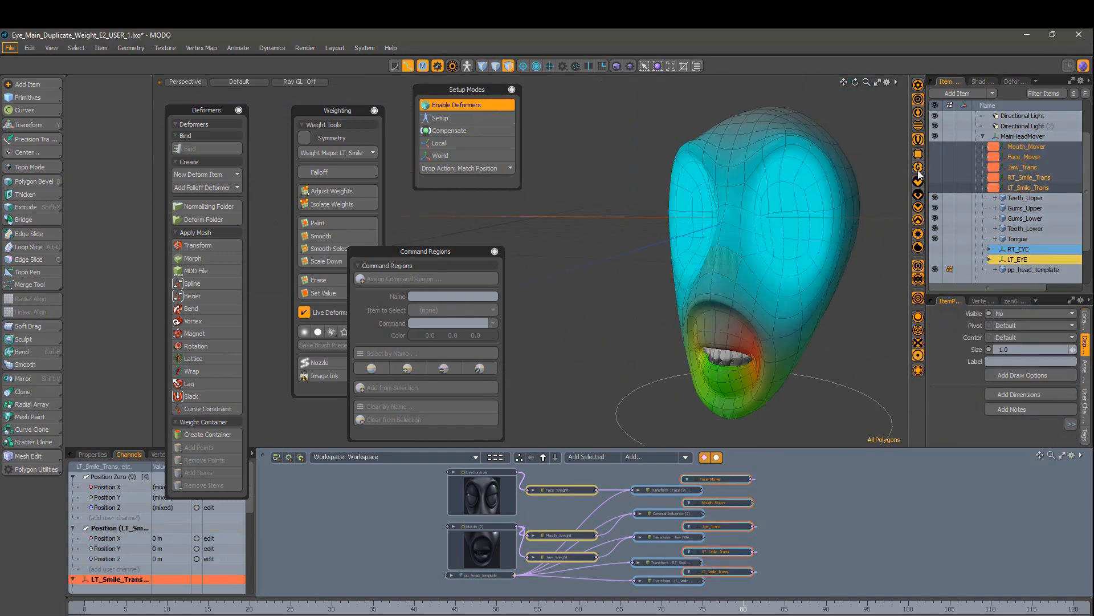
pyautogui.keyDown('alt'); pyautogui.moveTo(821, 325); pyautogui.dragTo(849, 337); pyautogui.keyUp('alt')
pyautogui.click(795, 543)
pyautogui.scroll(4, 802, 363)
pyautogui.keyDown('alt'); pyautogui.moveTo(802, 363); pyautogui.dragTo(764, 343); pyautogui.keyUp('alt')
pyautogui.click(716, 319)
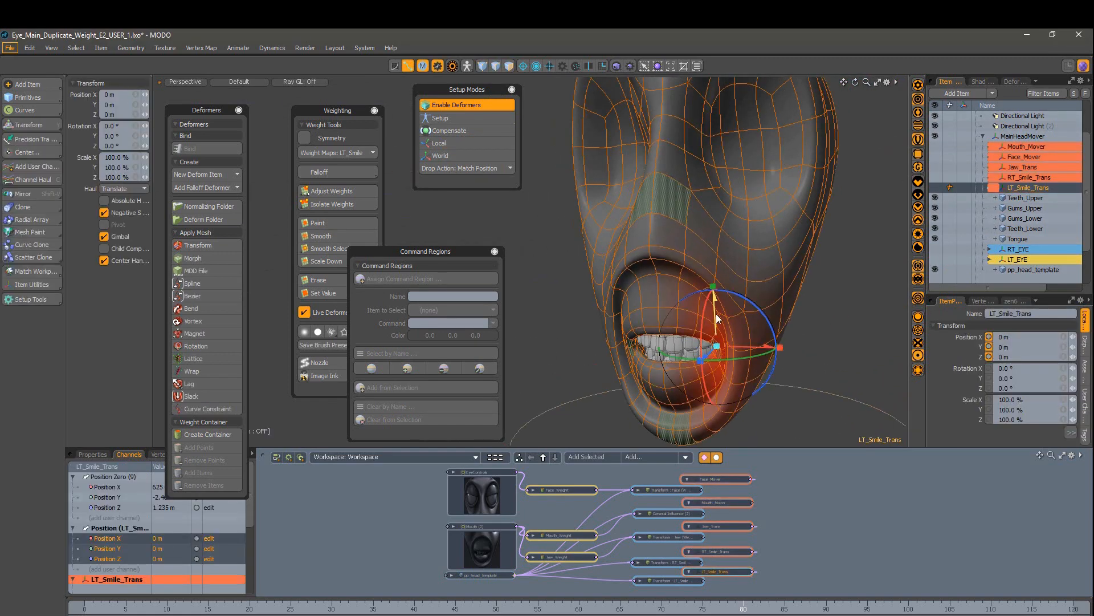
pyautogui.keyDown('alt'); pyautogui.moveTo(739, 402); pyautogui.dragTo(767, 396); pyautogui.keyUp('alt')
pyautogui.press('space')
pyautogui.keyDown('shift'); pyautogui.click(716, 551); pyautogui.keyUp('shift')
pyautogui.press('w')
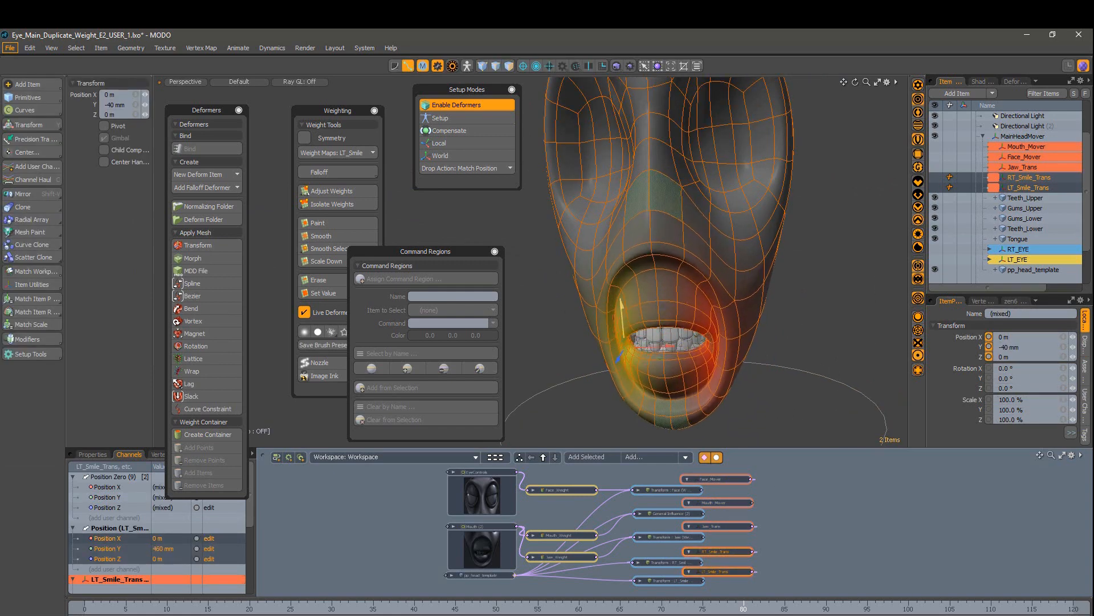
pyautogui.keyDown('alt'); pyautogui.moveTo(658, 258); pyautogui.dragTo(627, 273); pyautogui.keyUp('alt')
pyautogui.press('space')
pyautogui.click(576, 289)
# Step: Test Jaw_Trans by rotating the jaw open 4.5°, then undo the rotation
pyautogui.keyDown('alt'); pyautogui.keyDown('shift'); pyautogui.moveTo(674, 105); pyautogui.dragTo(699, 210); pyautogui.keyUp('shift'); pyautogui.keyUp('alt')
pyautogui.click(699, 210)
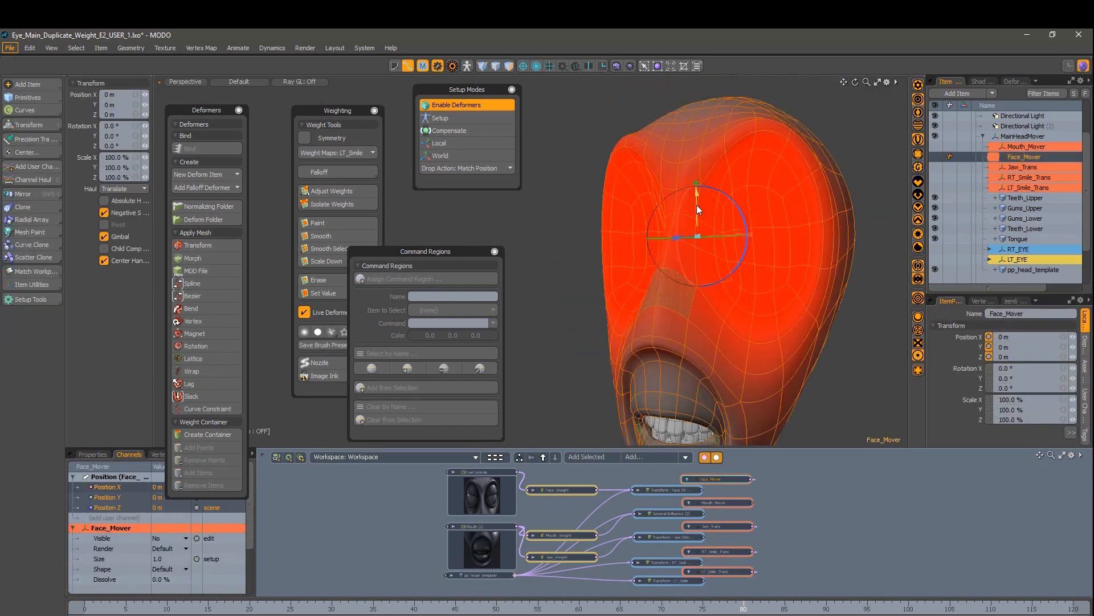
pyautogui.scroll(-1, 1002, 178)
pyautogui.click(935, 218)
pyautogui.click(935, 228)
pyautogui.keyDown('alt'); pyautogui.moveTo(786, 228); pyautogui.dragTo(716, 248); pyautogui.keyUp('alt')
pyautogui.click(684, 393)
pyautogui.hotkey('ctrl', 'z')
pyautogui.press('space')
# Step: Select Mouth_Mover from the front view and enlarge the node graph
pyautogui.keyDown('alt'); pyautogui.moveTo(791, 331); pyautogui.dragTo(855, 327); pyautogui.keyUp('alt')
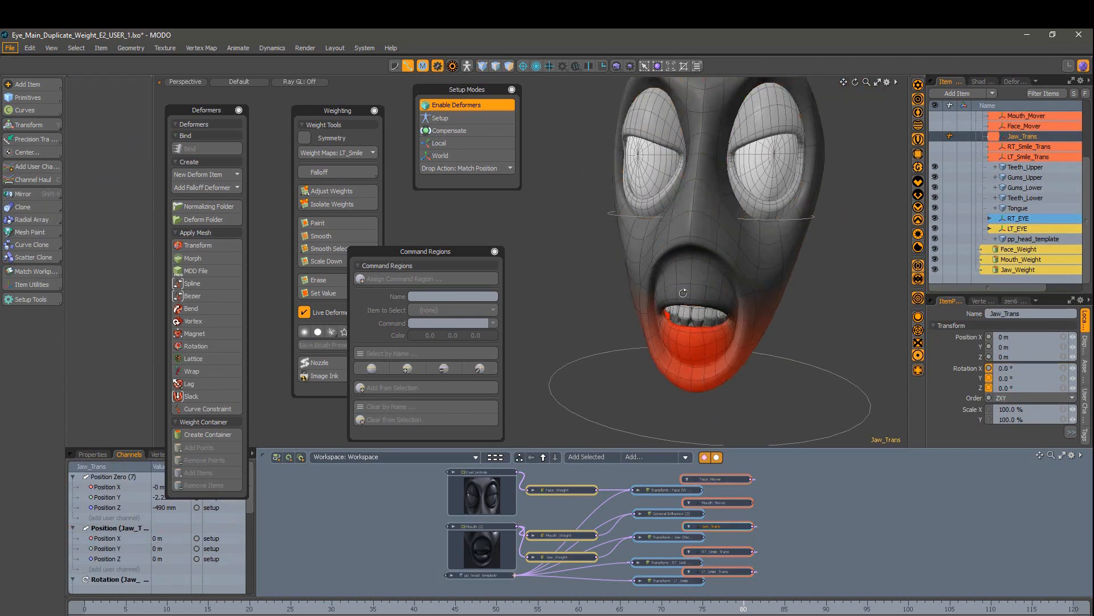
pyautogui.keyDown('alt'); pyautogui.keyDown('shift'); pyautogui.moveTo(684, 289); pyautogui.dragTo(691, 326); pyautogui.keyUp('shift'); pyautogui.keyUp('alt')
pyautogui.click(721, 503)
pyautogui.scroll(2, 728, 508)
pyautogui.keyDown('alt'); pyautogui.moveTo(853, 262); pyautogui.dragTo(824, 265); pyautogui.keyUp('alt')
pyautogui.scroll(1, 730, 539)
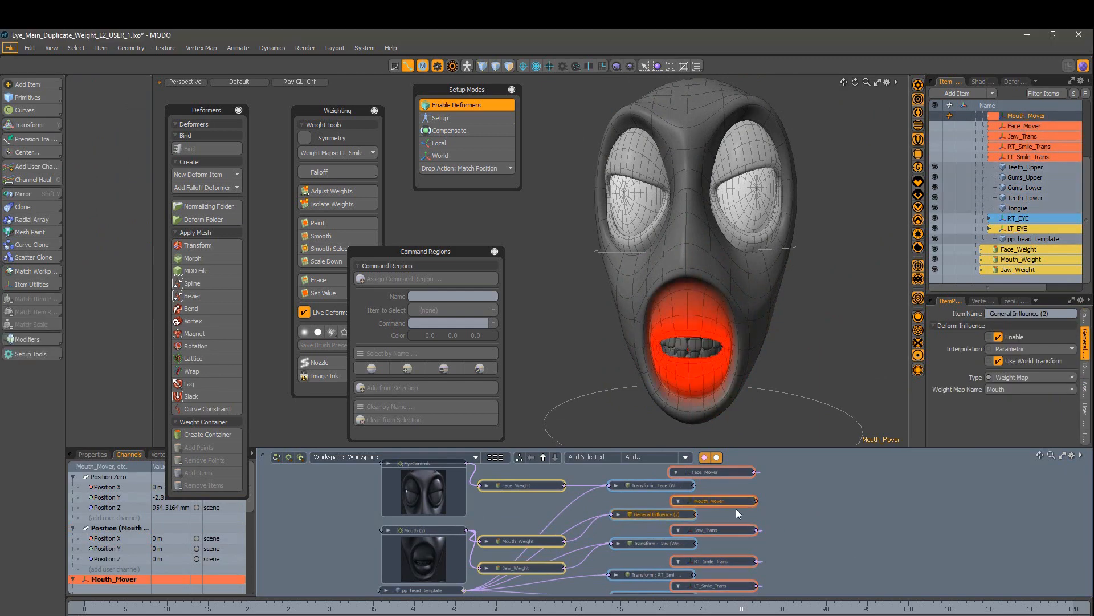
# Step: Test-rotate Mouth_Mover, tilting the mouth 14.5° around X
pyautogui.moveTo(996, 295); pyautogui.dragTo(996, 219)
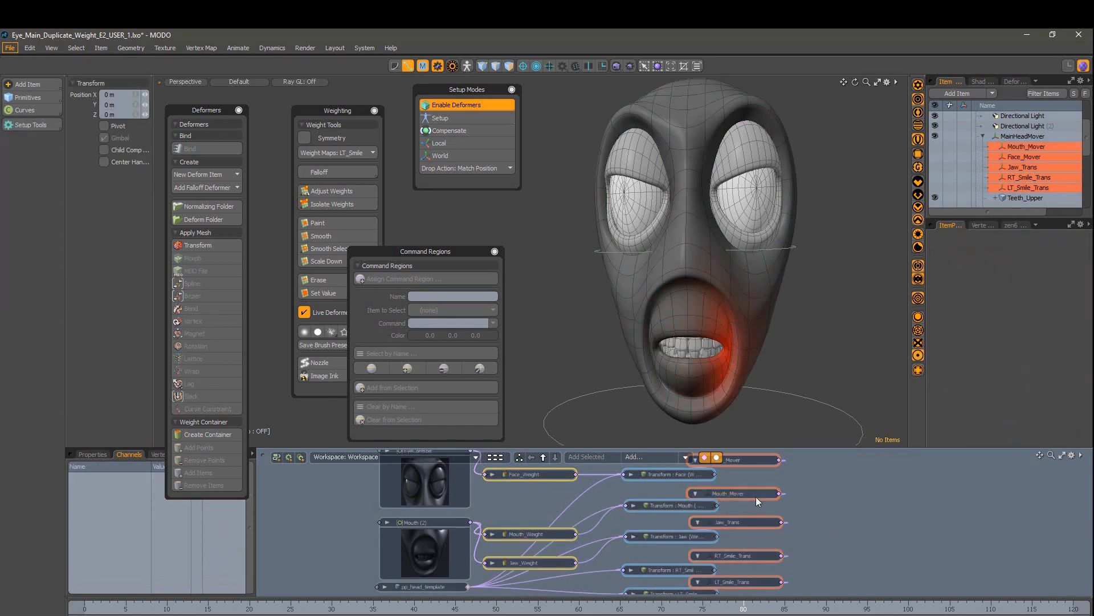
pyautogui.click(756, 497)
pyautogui.press('e')
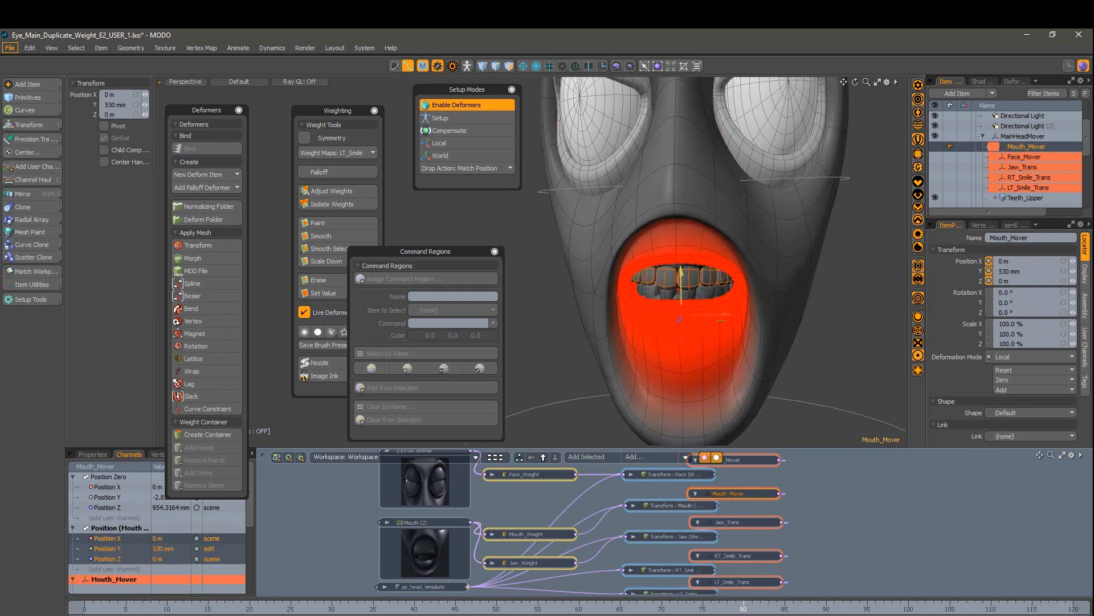
pyautogui.moveTo(685, 313); pyautogui.dragTo(691, 367)
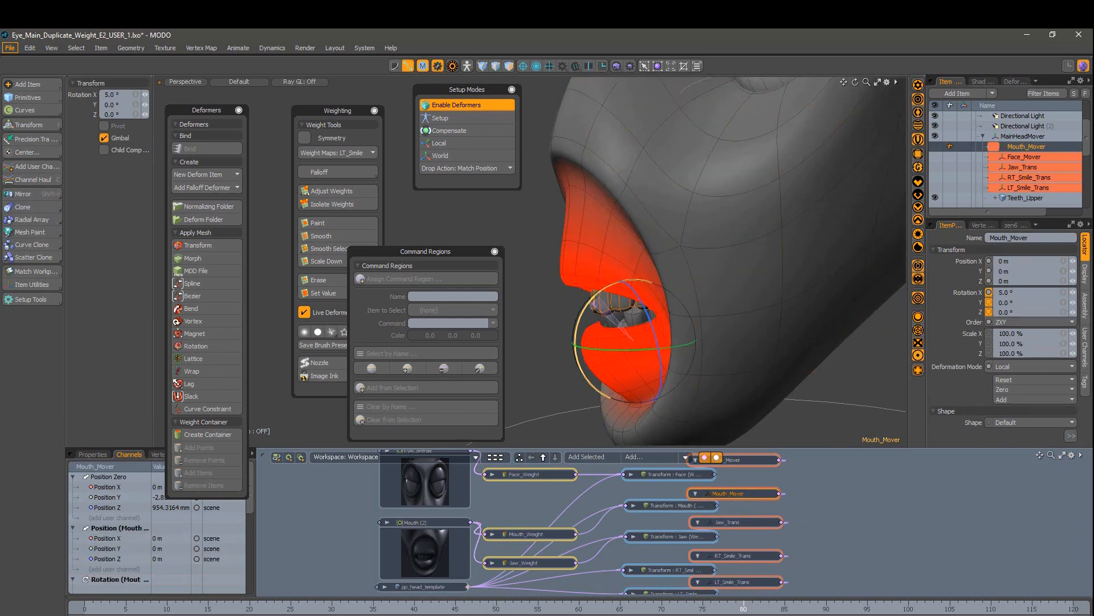
pyautogui.moveTo(650, 296); pyautogui.dragTo(631, 320)
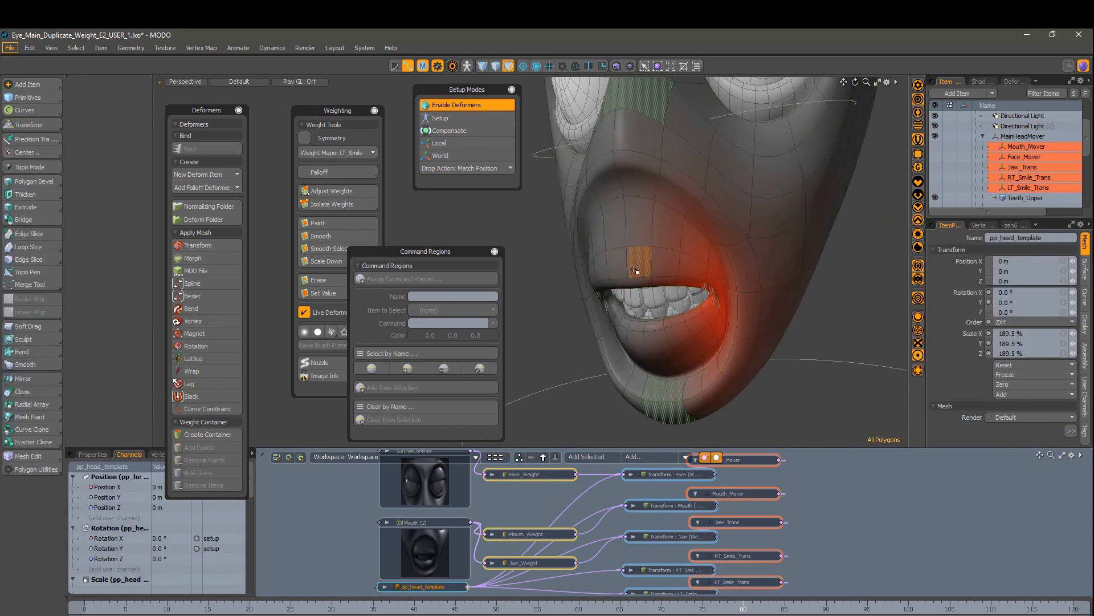
# Step: Assign the lip polygons a MouthControl command region selecting Mouth_Mover, then select Face_Mover
pyautogui.click(488, 279)
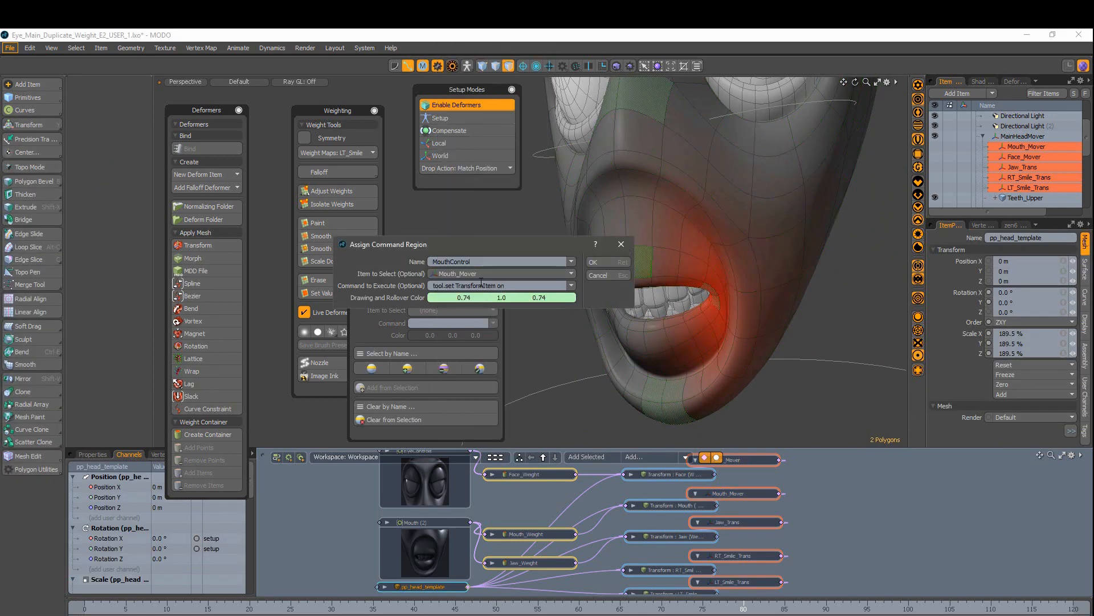
pyautogui.press('Return')
pyautogui.press('Return')
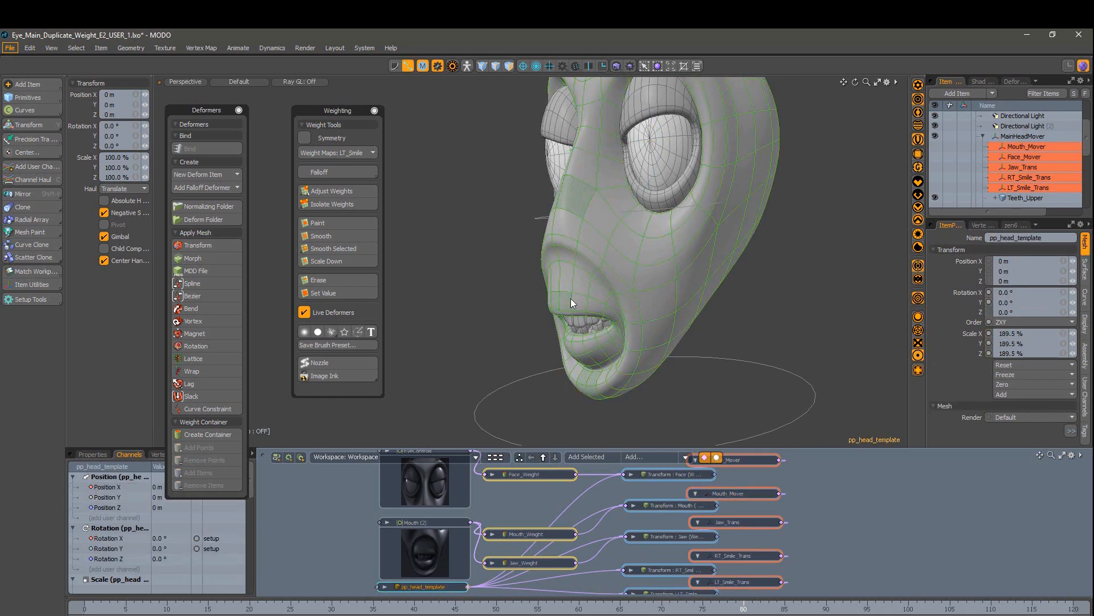
pyautogui.click(582, 248)
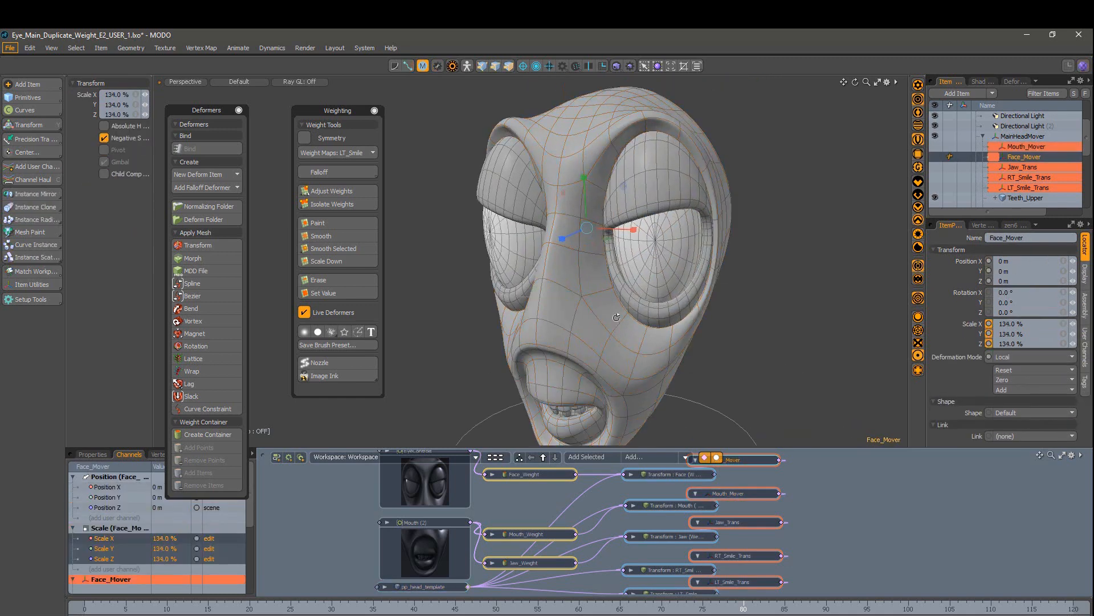
pyautogui.moveTo(570, 268)
pyautogui.keyDown('alt'); pyautogui.mouseDown()
pyautogui.moveTo(561, 272)
pyautogui.moveTo(574, 275)
pyautogui.mouseUp(); pyautogui.keyUp('alt')
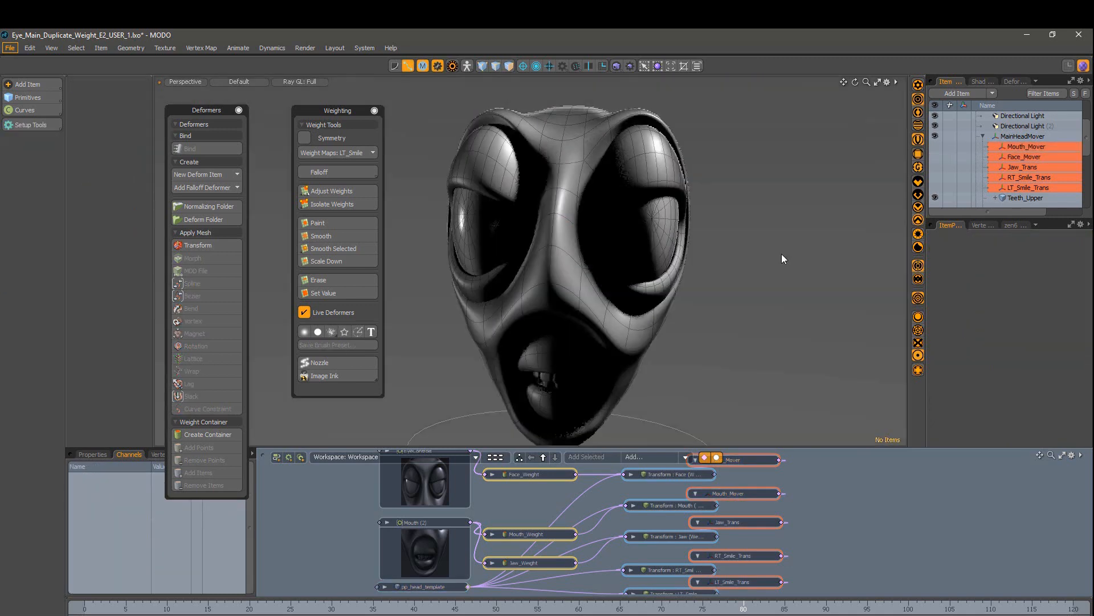
pyautogui.keyDown('alt'); pyautogui.moveTo(781, 254); pyautogui.dragTo(771, 283); pyautogui.keyUp('alt')
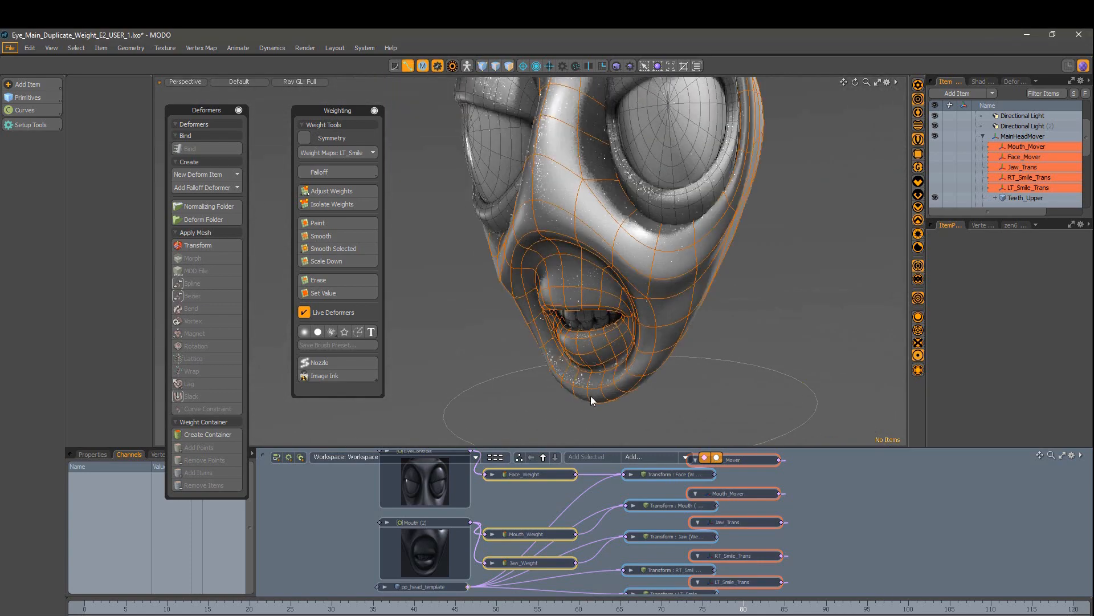
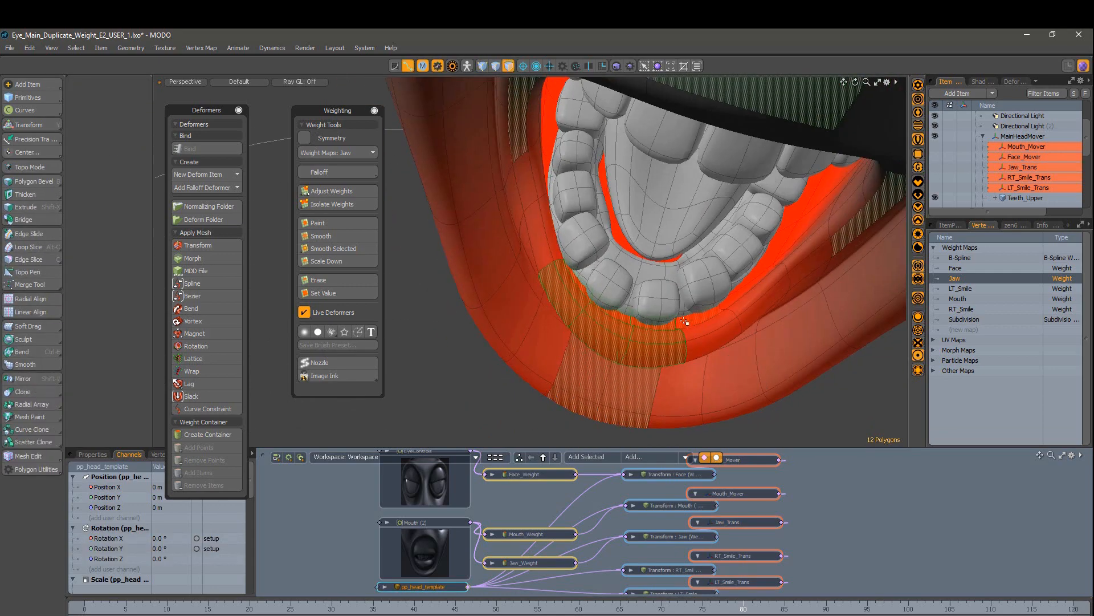
# Step: Raise the lower lip's Jaw weight to 100% and swing the jaw open, closed and sideways to test it
pyautogui.keyDown('alt'); pyautogui.moveTo(684, 322); pyautogui.dragTo(624, 291); pyautogui.keyUp('alt')
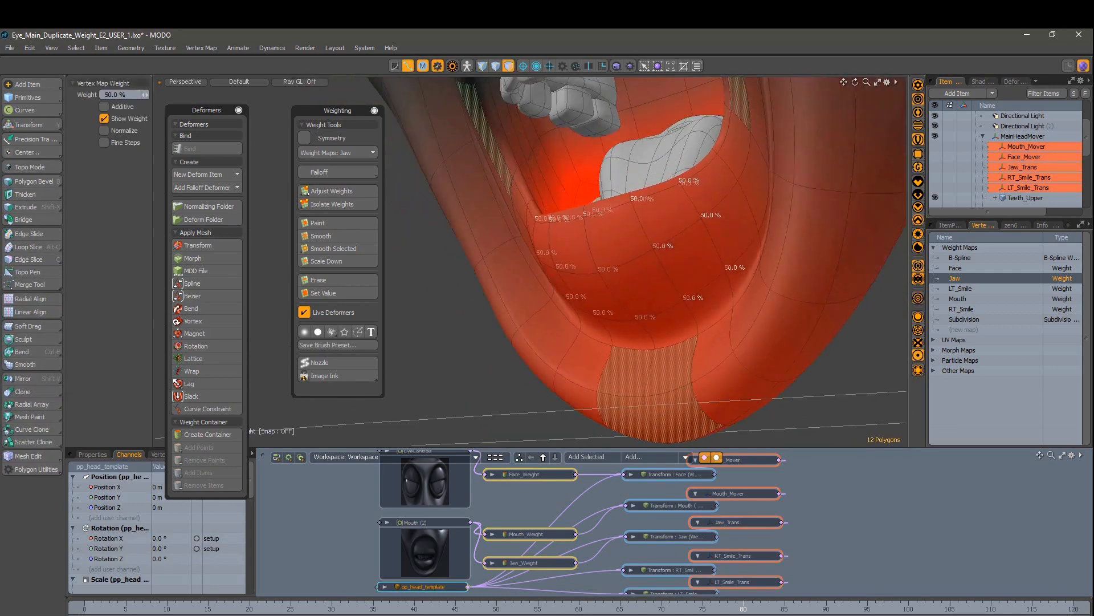
pyautogui.moveTo(448, 321); pyautogui.dragTo(476, 321)
pyautogui.keyDown('alt'); pyautogui.moveTo(476, 320); pyautogui.dragTo(535, 436); pyautogui.keyUp('alt')
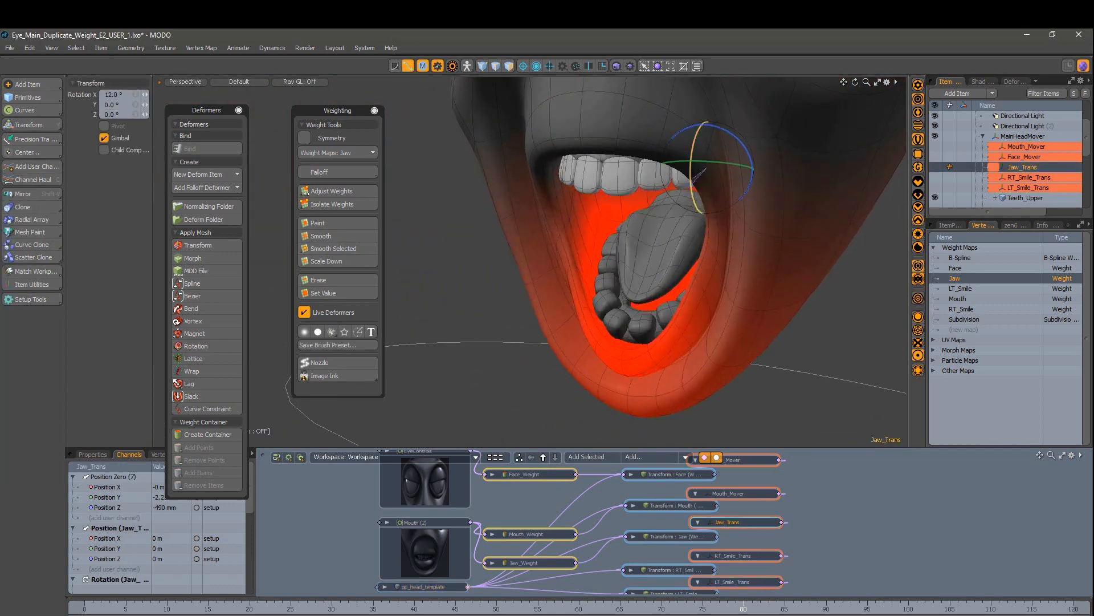
pyautogui.keyDown('alt'); pyautogui.moveTo(570, 308); pyautogui.dragTo(644, 319); pyautogui.keyUp('alt')
pyautogui.moveTo(590, 197)
pyautogui.mouseDown()
pyautogui.moveTo(590, 165)
pyautogui.moveTo(591, 228)
pyautogui.moveTo(590, 176)
pyautogui.mouseUp()
pyautogui.keyDown('alt'); pyautogui.moveTo(644, 319); pyautogui.dragTo(604, 302); pyautogui.keyUp('alt')
pyautogui.moveTo(652, 170); pyautogui.dragTo(698, 171)
pyautogui.hotkey('ctrl', 'z')
pyautogui.keyDown('alt'); pyautogui.moveTo(698, 297); pyautogui.dragTo(633, 285); pyautogui.keyUp('alt')
pyautogui.moveTo(678, 185)
pyautogui.mouseDown()
pyautogui.moveTo(678, 163)
pyautogui.moveTo(678, 196)
pyautogui.mouseUp()
pyautogui.keyDown('alt'); pyautogui.moveTo(604, 353); pyautogui.dragTo(669, 361); pyautogui.keyUp('alt')
# Step: Smooth the Jaw weights on the lower lip polygons three times with Smooth Selected
pyautogui.press('3')
pyautogui.keyDown('alt'); pyautogui.moveTo(609, 323); pyautogui.dragTo(635, 342); pyautogui.keyUp('alt')
pyautogui.click(350, 248)
pyautogui.keyDown('ctrl'); pyautogui.keyDown('alt'); pyautogui.moveTo(635, 342); pyautogui.dragTo(664, 342); pyautogui.keyUp('alt'); pyautogui.keyUp('ctrl')
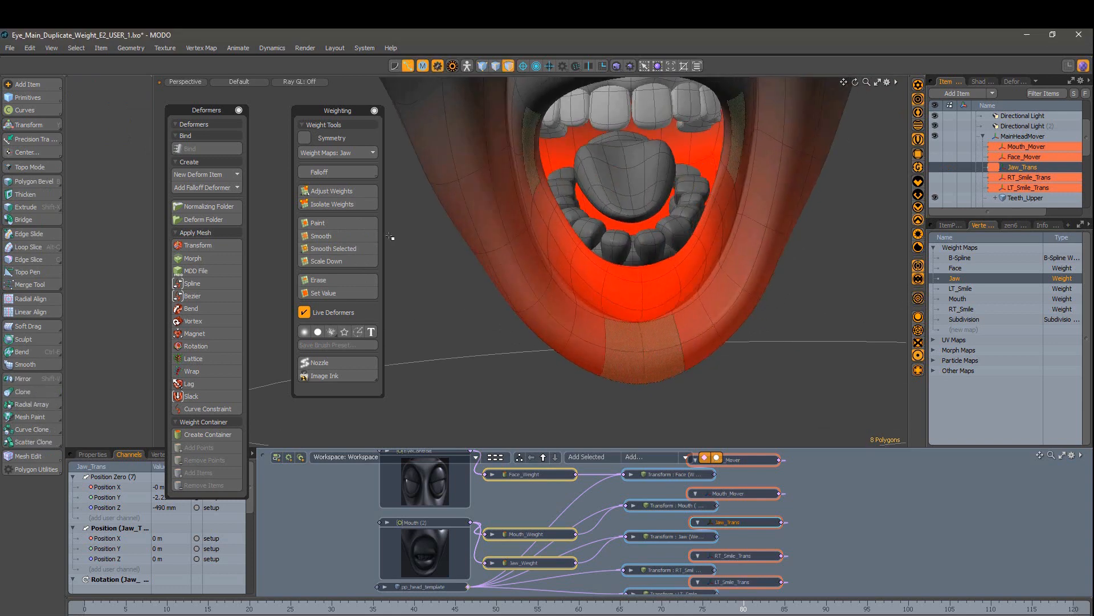
pyautogui.click(347, 248)
pyautogui.press('1')
pyautogui.keyDown('ctrl'); pyautogui.keyDown('alt'); pyautogui.moveTo(615, 302); pyautogui.dragTo(662, 300); pyautogui.keyUp('alt'); pyautogui.keyUp('ctrl')
pyautogui.press('3')
pyautogui.click(347, 248)
pyautogui.press('1')
pyautogui.keyDown('ctrl'); pyautogui.keyDown('alt'); pyautogui.moveTo(632, 347); pyautogui.dragTo(502, 389); pyautogui.keyUp('alt'); pyautogui.keyUp('ctrl')
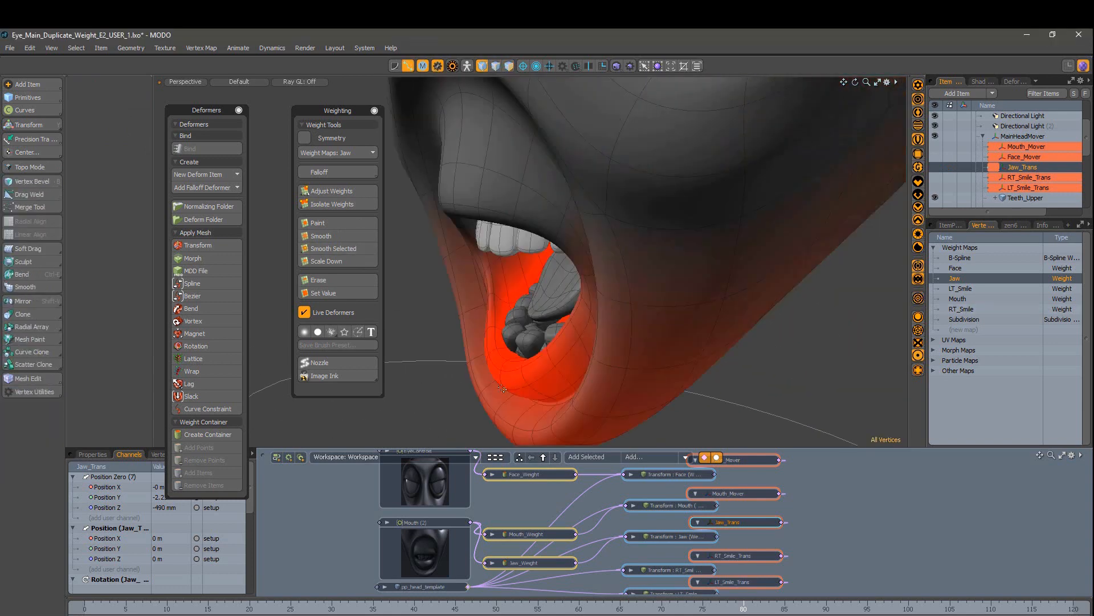
# Step: Rotate Jaw_Trans closed in item mode to check the smoothed weights
pyautogui.press('5')
pyautogui.press('e')
pyautogui.moveTo(646, 198); pyautogui.dragTo(649, 188)
pyautogui.keyDown('alt'); pyautogui.moveTo(649, 188); pyautogui.dragTo(692, 192); pyautogui.keyUp('alt')
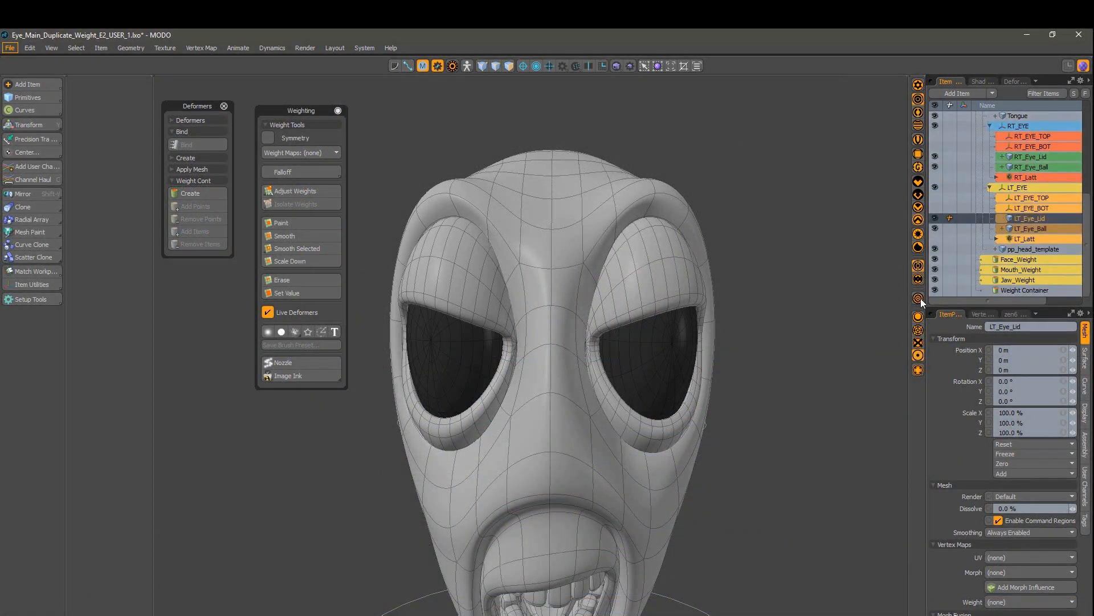
# Step: Select the LT_Eye_Lid mesh and frame it in a three-quarter view
pyautogui.click(650, 348)
pyautogui.keyDown('alt'); pyautogui.moveTo(598, 330); pyautogui.dragTo(525, 368); pyautogui.keyUp('alt')
pyautogui.click(609, 251)
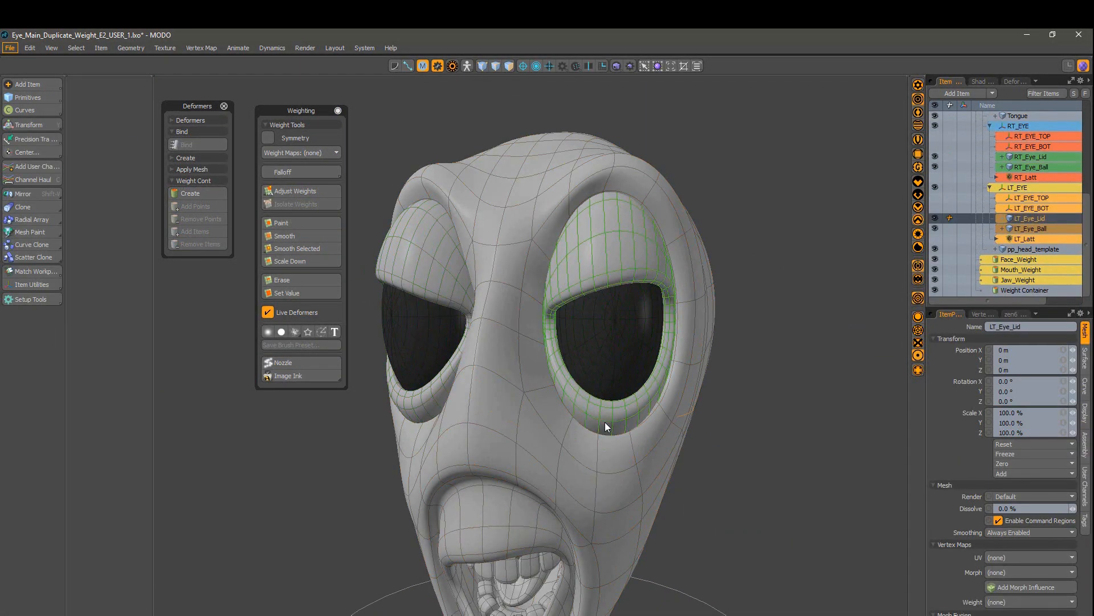
pyautogui.press('3')
pyautogui.keyDown('alt'); pyautogui.moveTo(606, 427); pyautogui.dragTo(587, 375); pyautogui.keyUp('alt')
pyautogui.scroll(3, 658, 382)
# Step: Pin the Toolbox open and place the Command Regions panel beside it
pyautogui.press('5')
pyautogui.press('x')
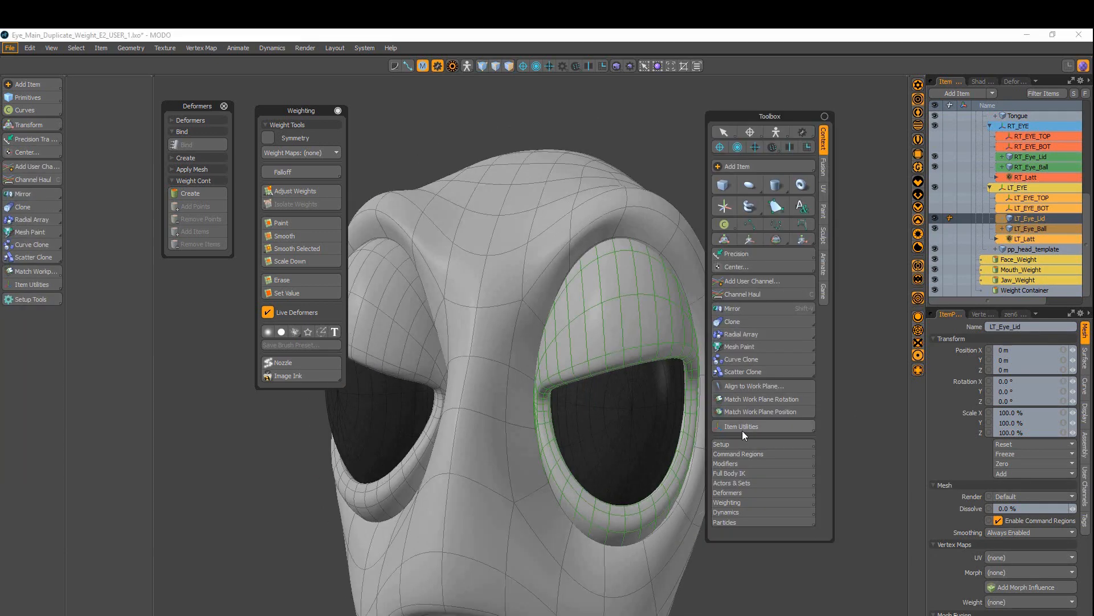
pyautogui.click(751, 454)
pyautogui.click(751, 454)
pyautogui.click(751, 454)
pyautogui.moveTo(676, 361); pyautogui.dragTo(508, 126)
pyautogui.click(825, 117)
pyautogui.click(751, 454)
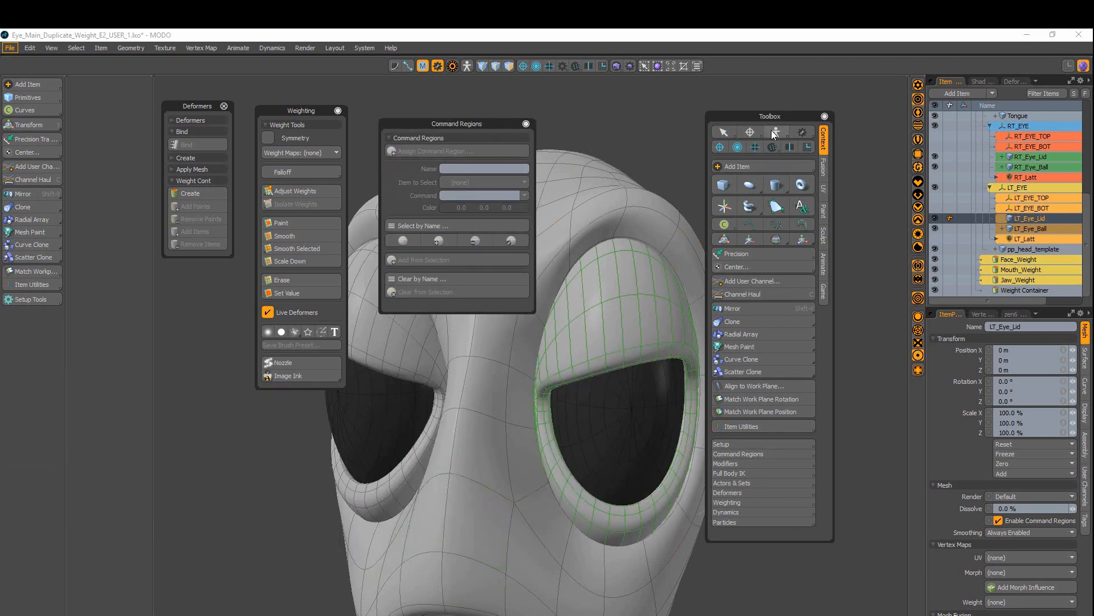
# Step: Create the LT_Lid_TOP command region on the upper left lid, selecting LT_EYE_TOP
pyautogui.press('3')
pyautogui.click(618, 360)
pyautogui.click(440, 152)
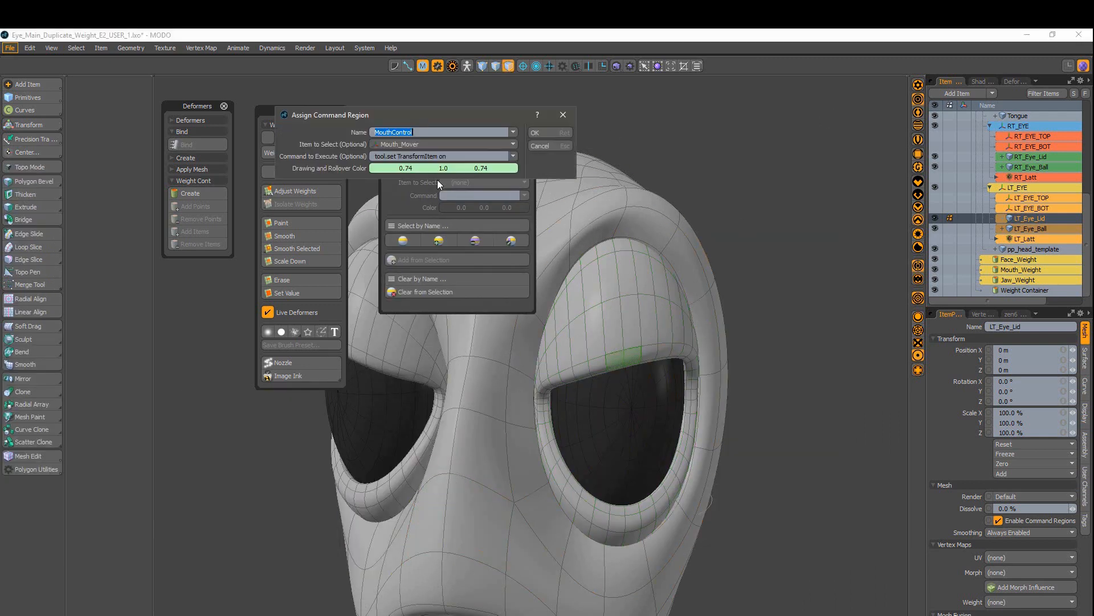
pyautogui.write('LT_Lid_TOP')
pyautogui.click(499, 144)
pyautogui.click(472, 97)
pyautogui.click(542, 142)
# Step: Create the LT_Lid_BOT region on the lower left lid selecting LT_EYE_BOT, overwriting the existing one
pyautogui.moveTo(623, 526); pyautogui.dragTo(632, 524)
pyautogui.click(514, 146)
pyautogui.press('Right')
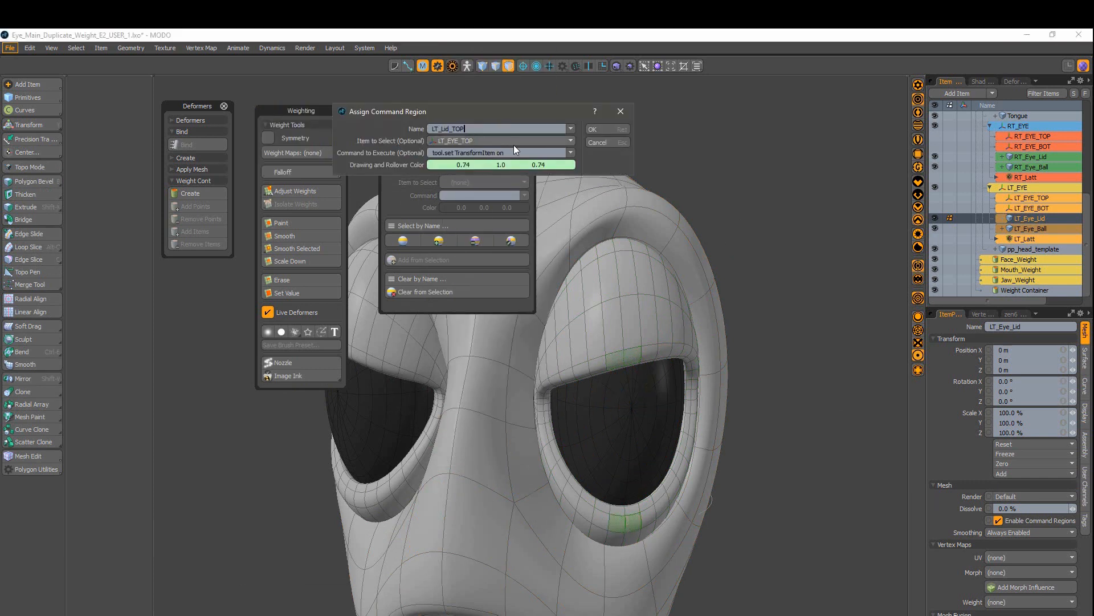
pyautogui.press('BackSpace')
pyautogui.press('BackSpace')
pyautogui.press('BackSpace')
pyautogui.write('BOT')
pyautogui.click(515, 144)
pyautogui.click(497, 128)
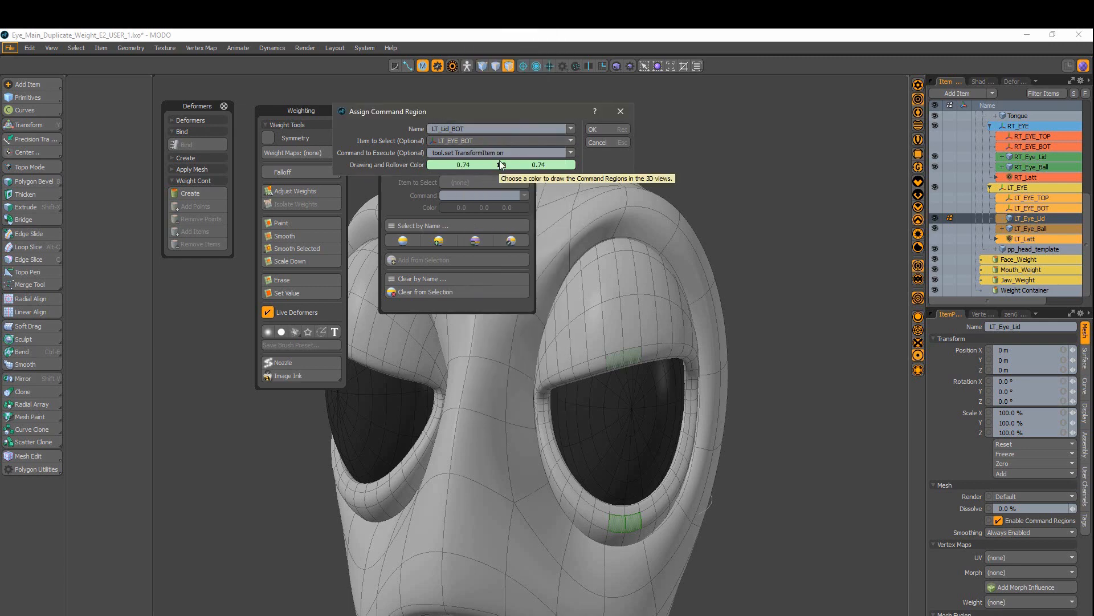
pyautogui.click(576, 138)
pyautogui.click(595, 130)
# Step: Reassign LT_Lid_TOP with the rotate command and the top lid item
pyautogui.click(629, 125)
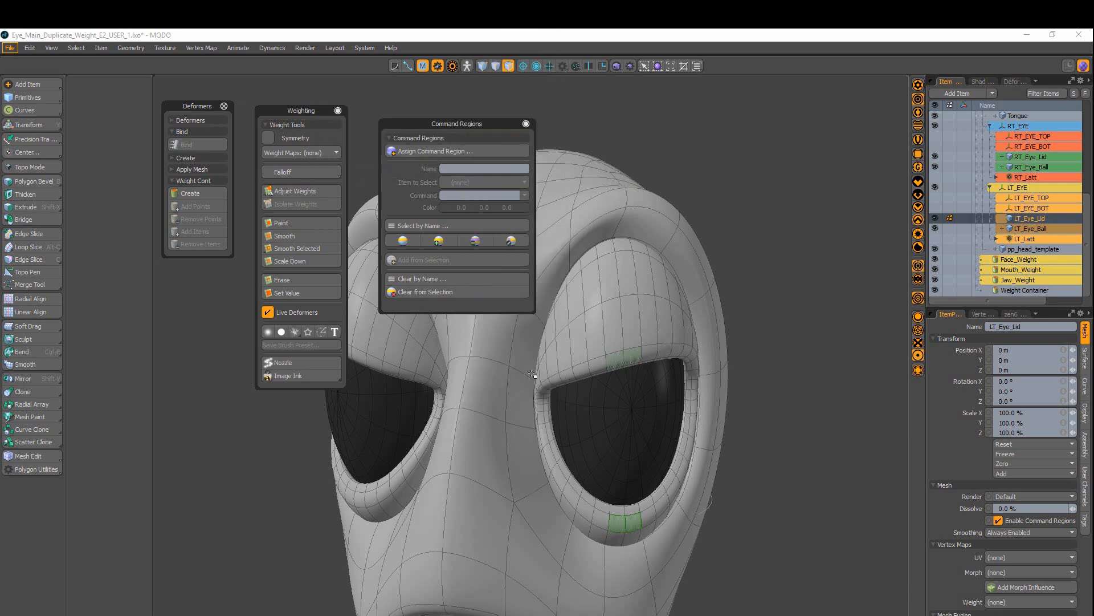
pyautogui.click(616, 360)
pyautogui.click(525, 196)
pyautogui.click(550, 222)
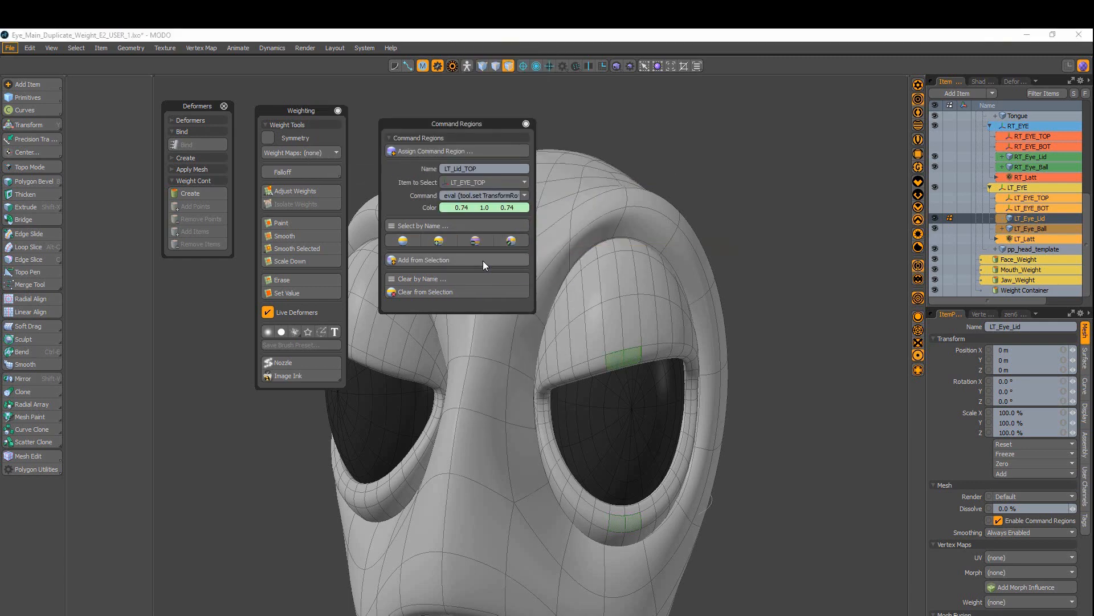
pyautogui.click(462, 150)
pyautogui.click(461, 129)
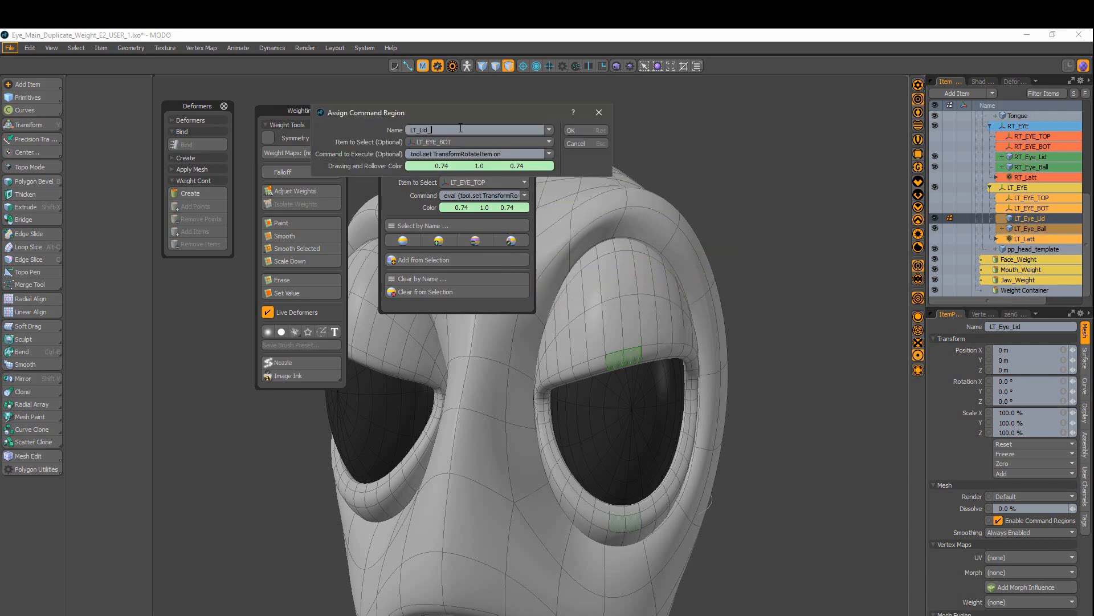
pyautogui.write('TOP')
pyautogui.click(508, 141)
pyautogui.click(515, 145)
pyautogui.click(581, 132)
# Step: Test-rotate the upper and lower left lids through their regions, undoing the lower lid turn
pyautogui.click(765, 230)
pyautogui.press('5')
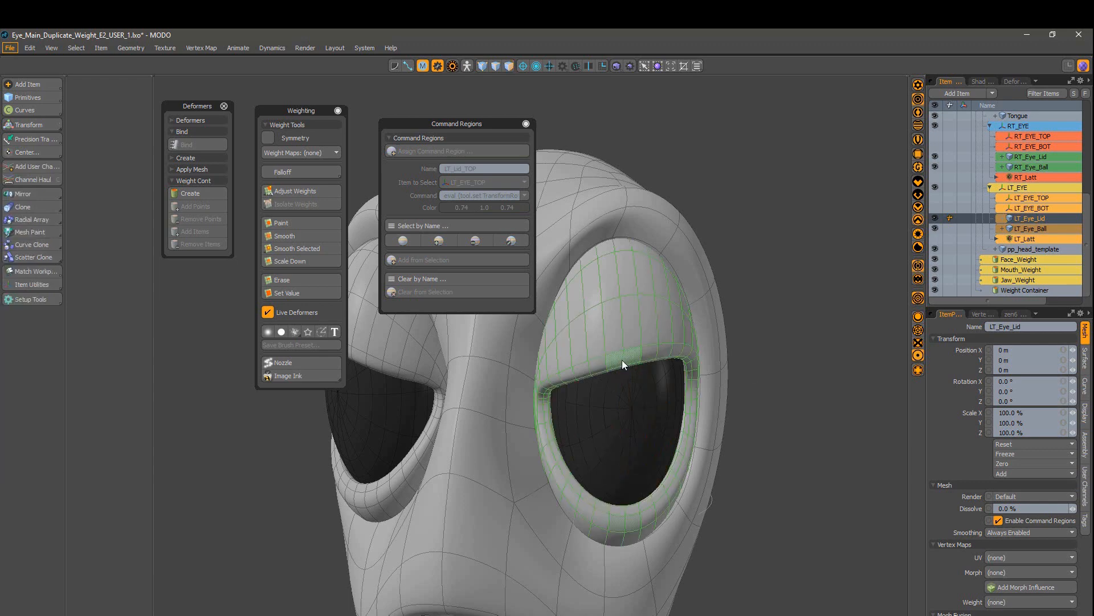
pyautogui.click(624, 364)
pyautogui.keyDown('alt'); pyautogui.moveTo(623, 363); pyautogui.dragTo(588, 369); pyautogui.keyUp('alt')
pyautogui.moveTo(643, 393)
pyautogui.mouseDown()
pyautogui.moveTo(648, 376)
pyautogui.moveTo(664, 399)
pyautogui.mouseUp()
pyautogui.click(640, 464)
pyautogui.keyDown('alt'); pyautogui.moveTo(641, 464); pyautogui.dragTo(673, 456); pyautogui.keyUp('alt')
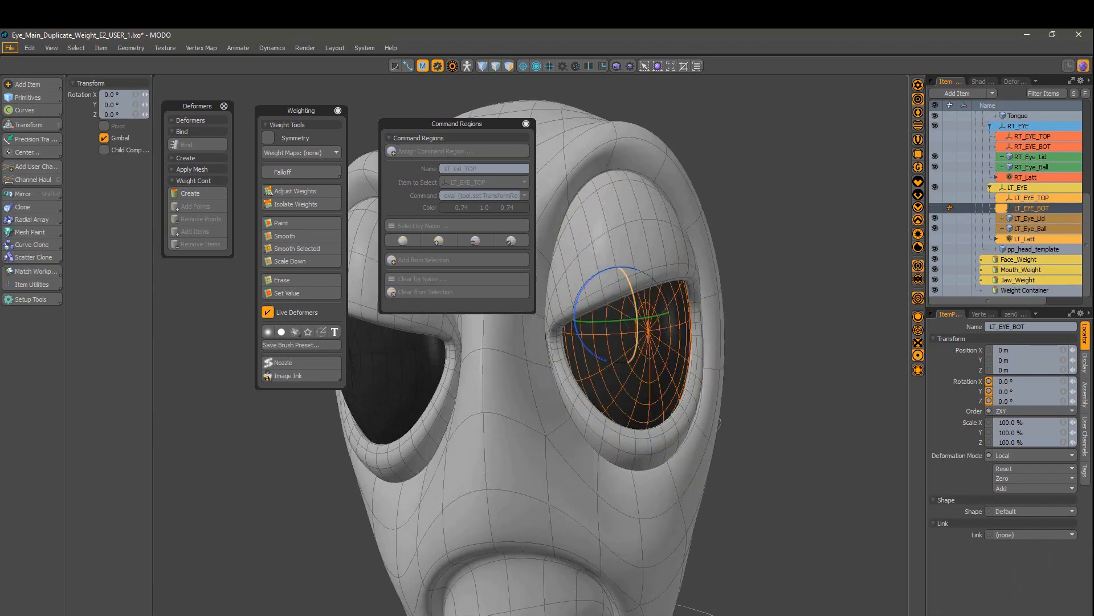
pyautogui.moveTo(635, 330); pyautogui.dragTo(636, 310)
pyautogui.hotkey('ctrl', 'z')
pyautogui.press('space')
pyautogui.moveTo(692, 367)
pyautogui.keyDown('alt'); pyautogui.mouseDown()
pyautogui.moveTo(433, 429)
pyautogui.moveTo(616, 425)
pyautogui.moveTo(538, 422)
pyautogui.moveTo(692, 388)
pyautogui.mouseUp(); pyautogui.keyUp('alt')
pyautogui.click(433, 429)
# Step: Save the scene with Ctrl+S
pyautogui.scroll(-2, 433, 429)
pyautogui.hotkey('ctrl', 's')
pyautogui.scroll(4, 658, 331)
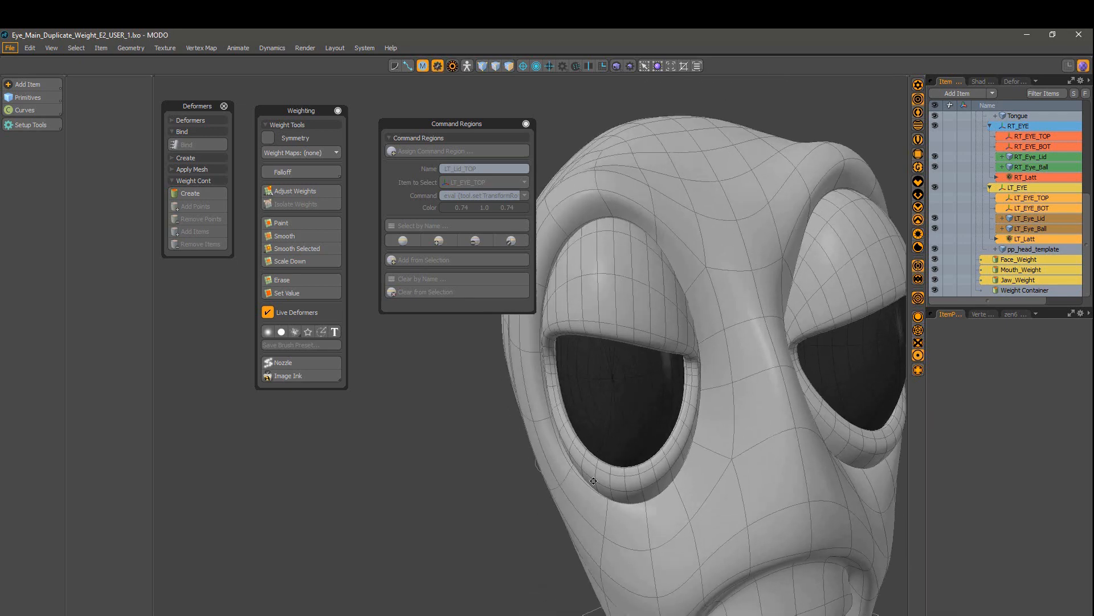
# Step: Create the RT_Lid_TOP command region on the upper right lid, selecting RT_EYE_TOP
pyautogui.click(602, 325)
pyautogui.press('3')
pyautogui.keyDown('alt'); pyautogui.moveTo(576, 336); pyautogui.dragTo(637, 333); pyautogui.keyUp('alt')
pyautogui.click(596, 331)
pyautogui.click(432, 151)
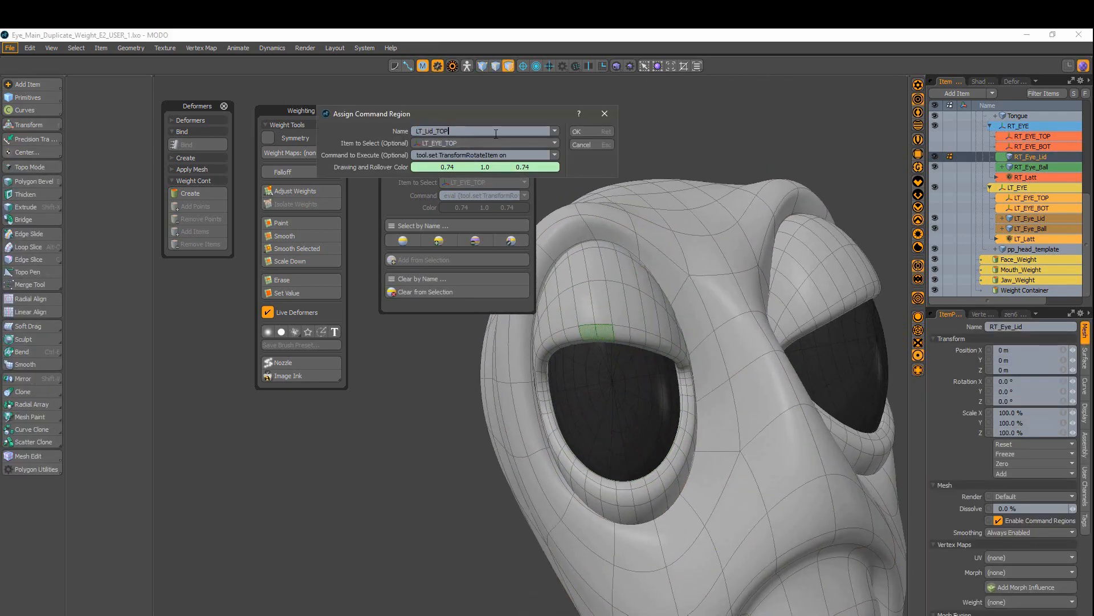
pyautogui.click(496, 143)
pyautogui.click(478, 243)
pyautogui.click(620, 129)
# Step: Create the RT_Lid_BOT region on the lower right lid, selecting RT_EYE_BOT
pyautogui.click(617, 495)
pyautogui.click(465, 146)
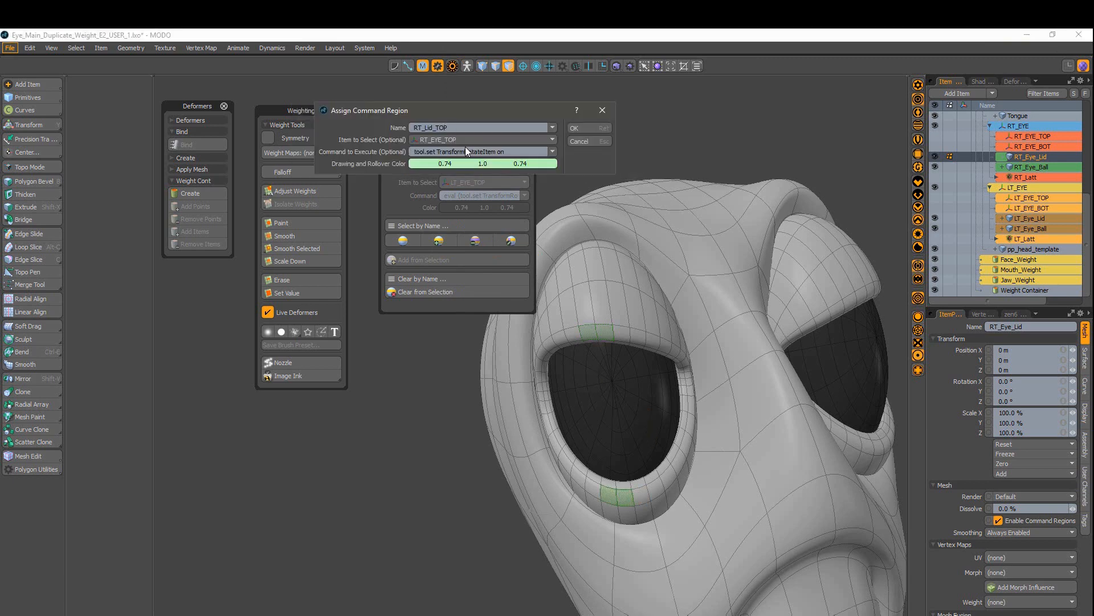
pyautogui.click(465, 141)
pyautogui.click(477, 252)
pyautogui.click(575, 129)
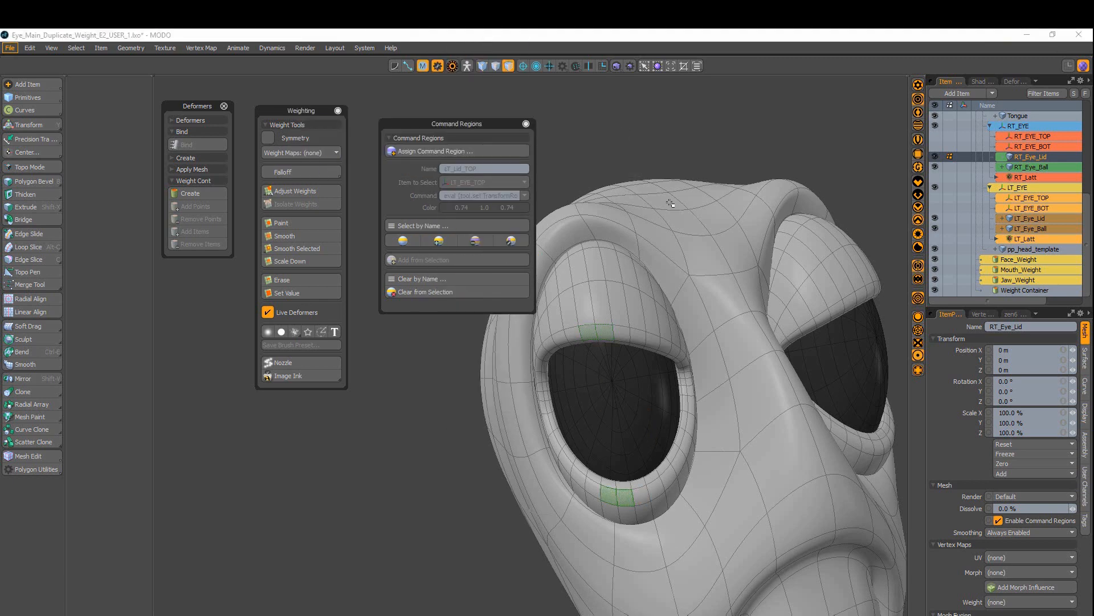
# Step: In item mode, deselect RT_Eye_Lid and pick an upper lid control through its region
pyautogui.press('5')
pyautogui.scroll(-3, 593, 342)
pyautogui.keyDown('alt'); pyautogui.moveTo(616, 342); pyautogui.dragTo(513, 365); pyautogui.keyUp('alt')
pyautogui.click(485, 476)
pyautogui.scroll(2, 608, 308)
pyautogui.keyDown('alt'); pyautogui.moveTo(570, 310); pyautogui.dragTo(614, 297); pyautogui.keyUp('alt')
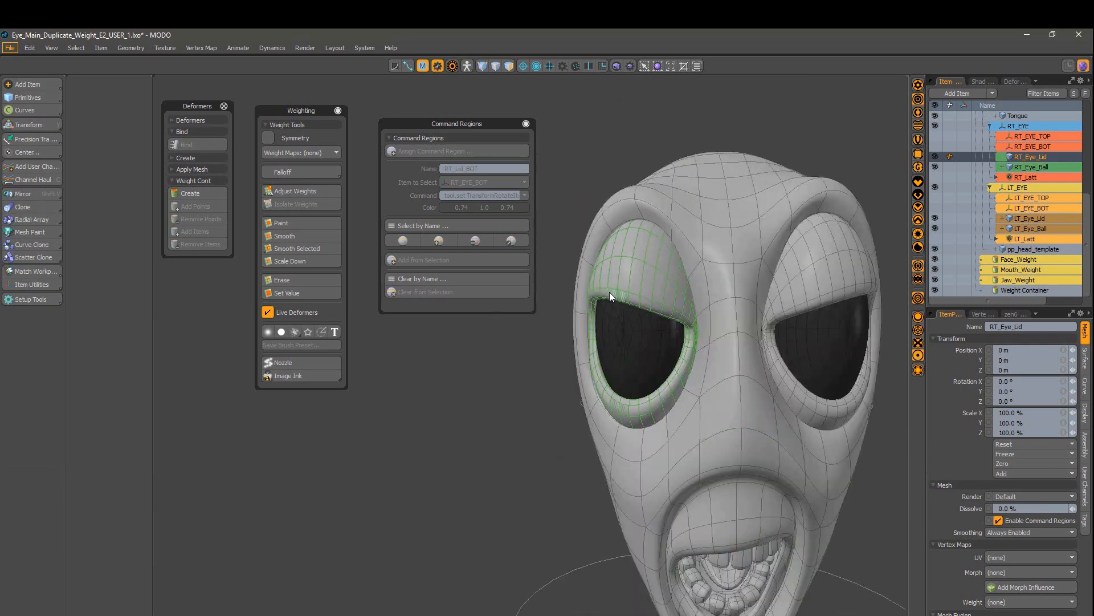
pyautogui.click(618, 295)
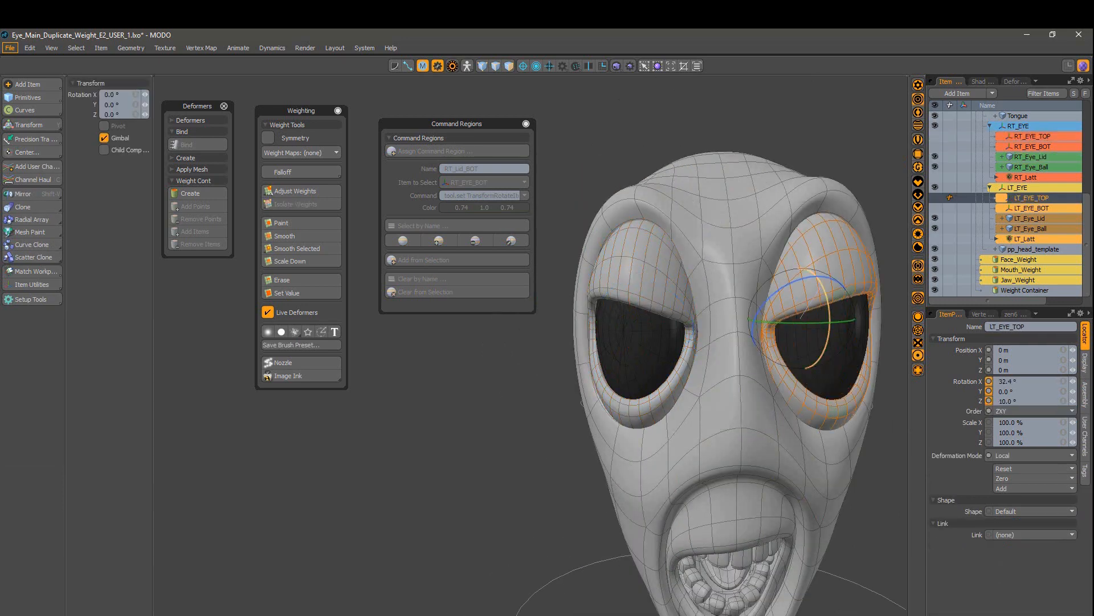
# Step: Rotate the left lower lid to -18° and pick RT_EYE_BOT through its region
pyautogui.keyDown('alt'); pyautogui.moveTo(829, 248); pyautogui.dragTo(812, 285); pyautogui.keyUp('alt')
pyautogui.moveTo(810, 386); pyautogui.dragTo(802, 331)
pyautogui.keyDown('alt'); pyautogui.moveTo(798, 320); pyautogui.dragTo(644, 273); pyautogui.keyUp('alt')
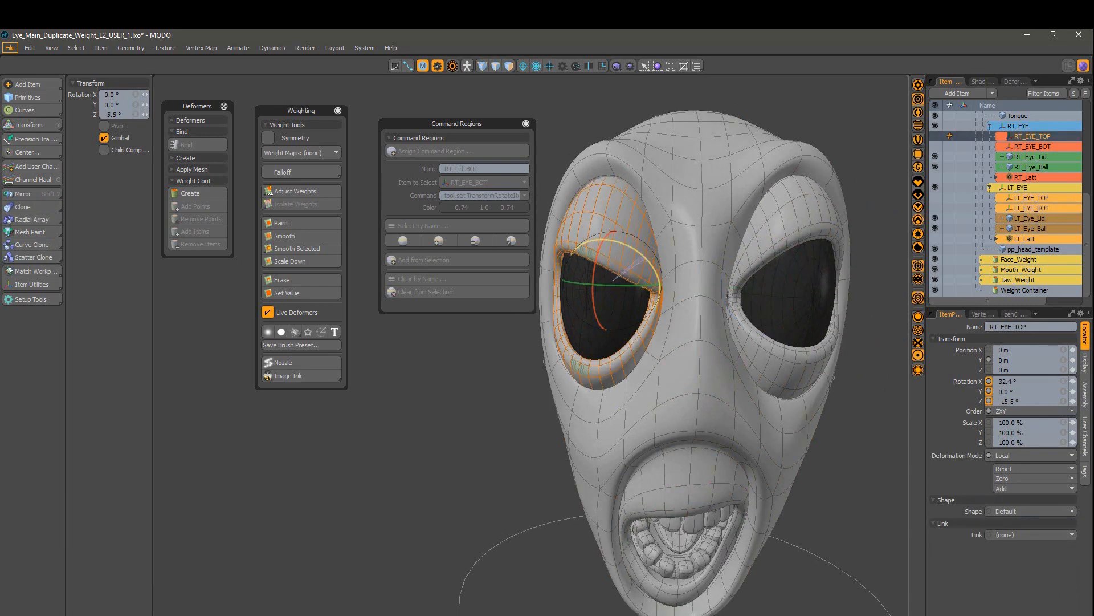
pyautogui.click(624, 252)
pyautogui.keyDown('alt'); pyautogui.moveTo(630, 348); pyautogui.dragTo(581, 251); pyautogui.keyUp('alt')
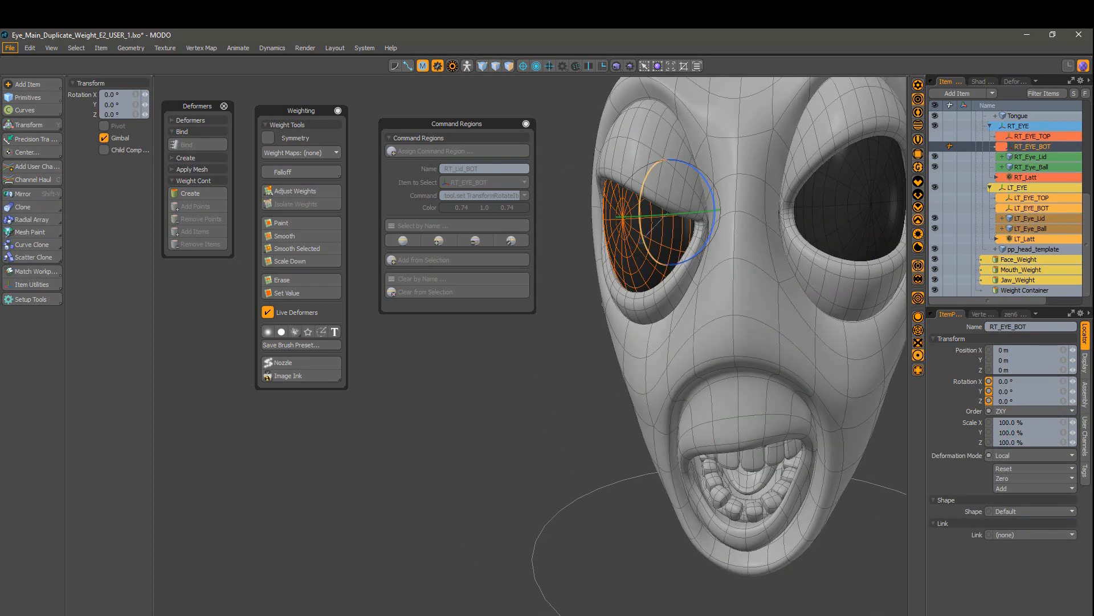
pyautogui.scroll(-2, 790, 403)
pyautogui.keyDown('alt'); pyautogui.moveTo(790, 403); pyautogui.dragTo(707, 387); pyautogui.keyUp('alt')
pyautogui.click(645, 279)
pyautogui.keyDown('alt'); pyautogui.moveTo(662, 285); pyautogui.dragTo(684, 308); pyautogui.keyUp('alt')
# Step: Move Face_Mover up 40 mm and forward to 950 mm on Z, then deselect it
pyautogui.click(707, 306)
pyautogui.moveTo(713, 265); pyautogui.dragTo(713, 258)
pyautogui.keyDown('alt'); pyautogui.moveTo(712, 285); pyautogui.dragTo(666, 319); pyautogui.keyUp('alt')
pyautogui.keyDown('alt'); pyautogui.moveTo(666, 365); pyautogui.dragTo(613, 374); pyautogui.keyUp('alt')
pyautogui.moveTo(572, 324); pyautogui.dragTo(547, 326)
pyautogui.scroll(-2, 547, 336)
pyautogui.keyDown('alt'); pyautogui.moveTo(539, 342); pyautogui.dragTo(605, 347); pyautogui.keyUp('alt')
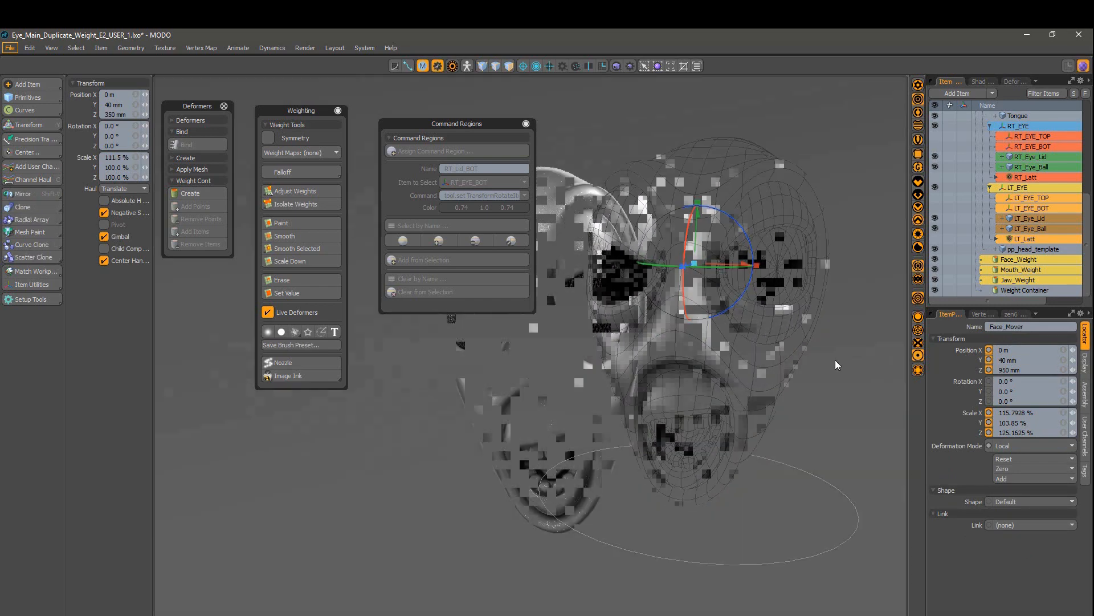
pyautogui.click(838, 371)
# Step: Orbit around the finished head and hide all panels for a full-width viewport
pyautogui.keyDown('alt'); pyautogui.moveTo(852, 478); pyautogui.dragTo(554, 441); pyautogui.keyUp('alt')
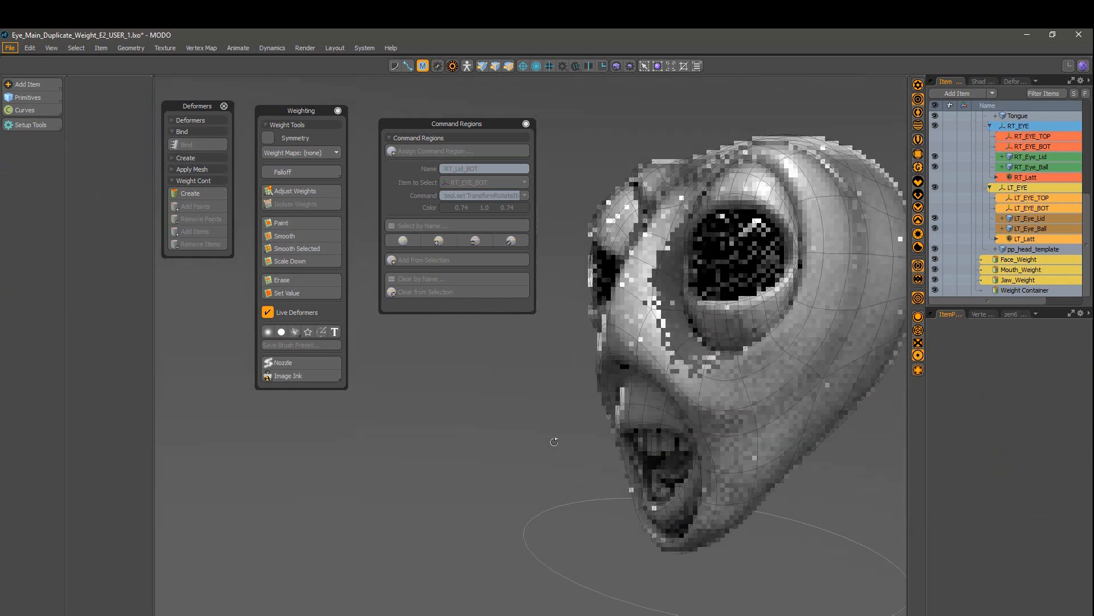
pyautogui.keyDown('alt'); pyautogui.moveTo(715, 568); pyautogui.dragTo(836, 366); pyautogui.keyUp('alt')
pyautogui.keyDown('alt'); pyautogui.moveTo(701, 256); pyautogui.dragTo(731, 261); pyautogui.keyUp('alt')
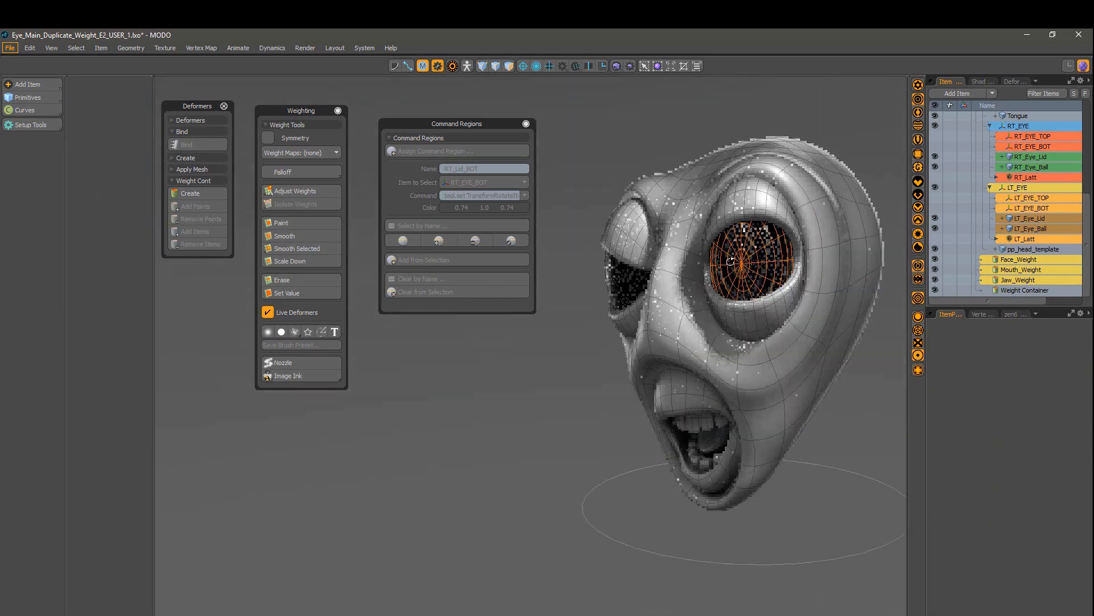
pyautogui.press('Tab')
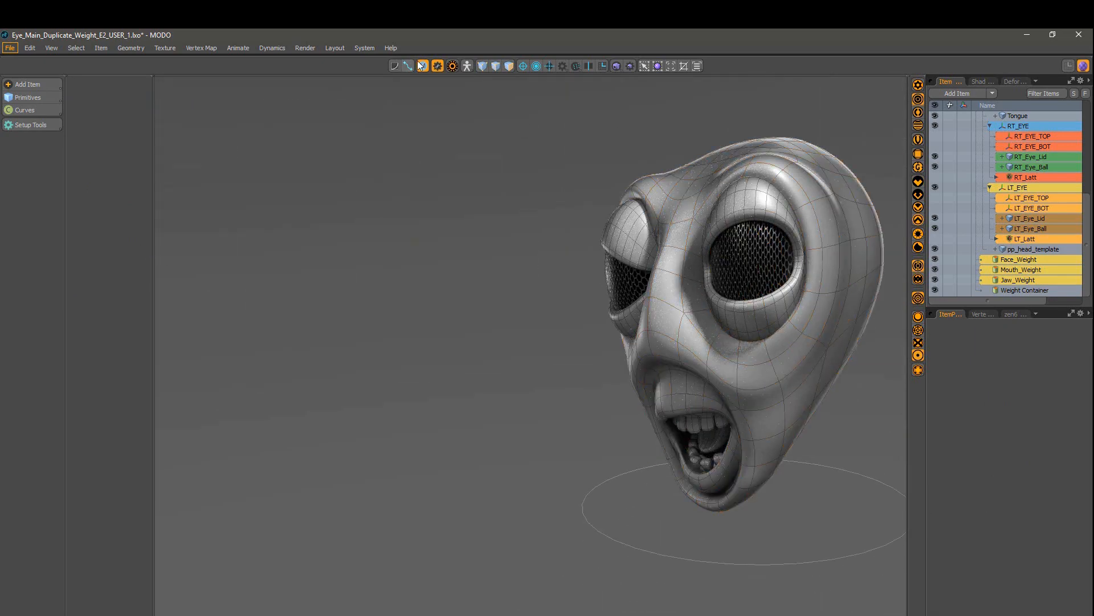